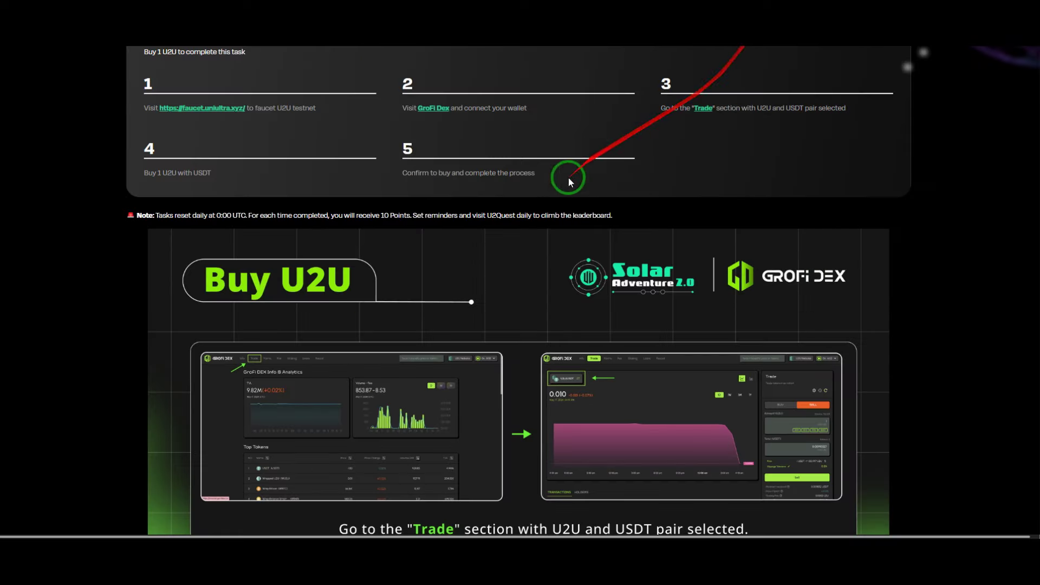
Step: Check the Daily Swap quest reads Completed, and enlarge then close the Buy U2U guide image
{"action": "scroll", "coordinate": [555, 203], "scroll_direction": "down", "scroll_amount": 8}
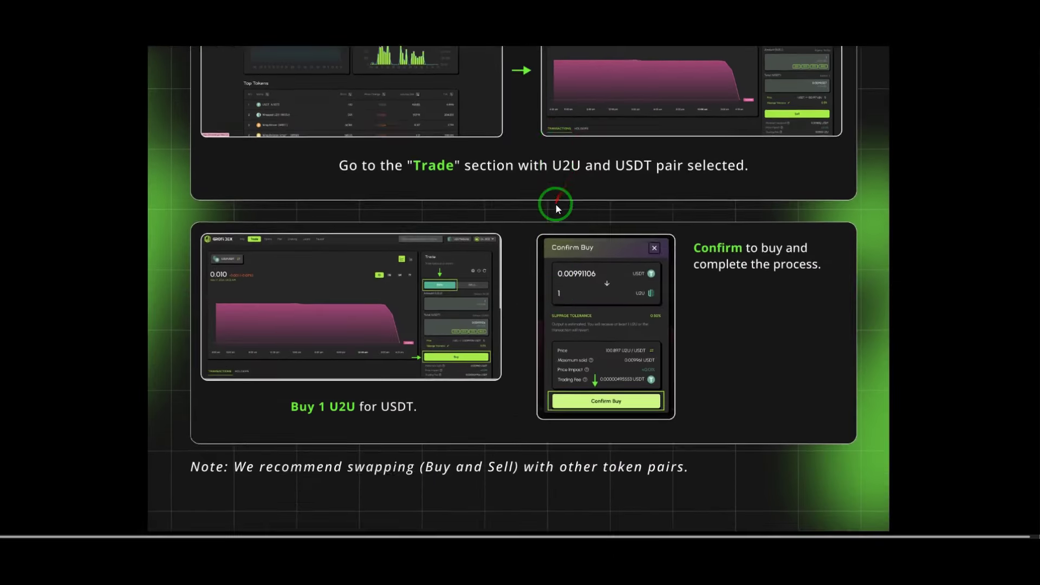
{"action": "scroll", "coordinate": [555, 203], "scroll_direction": "up", "scroll_amount": 17}
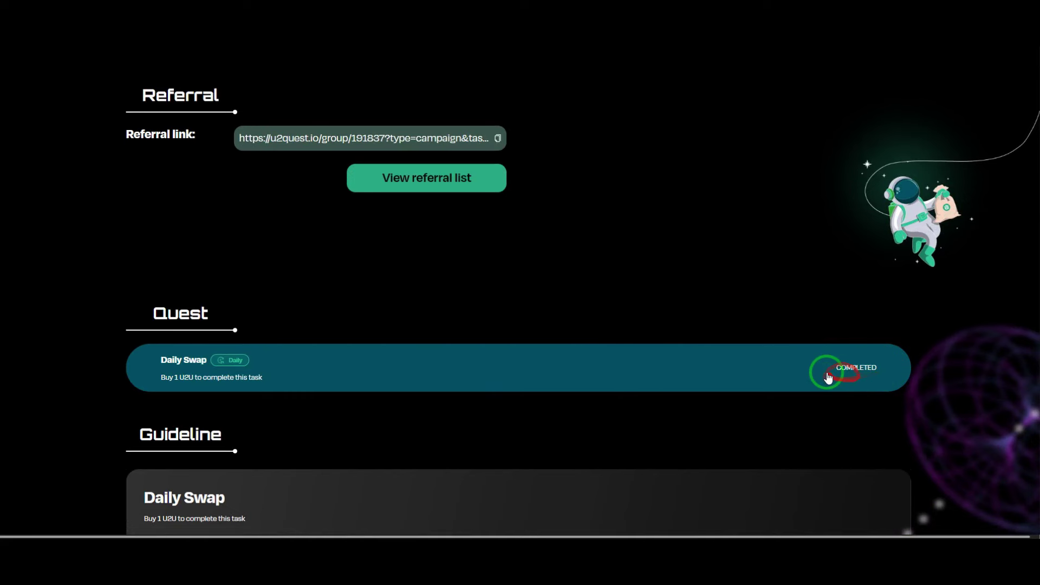
{"action": "scroll", "coordinate": [792, 378], "scroll_direction": "down", "scroll_amount": 7}
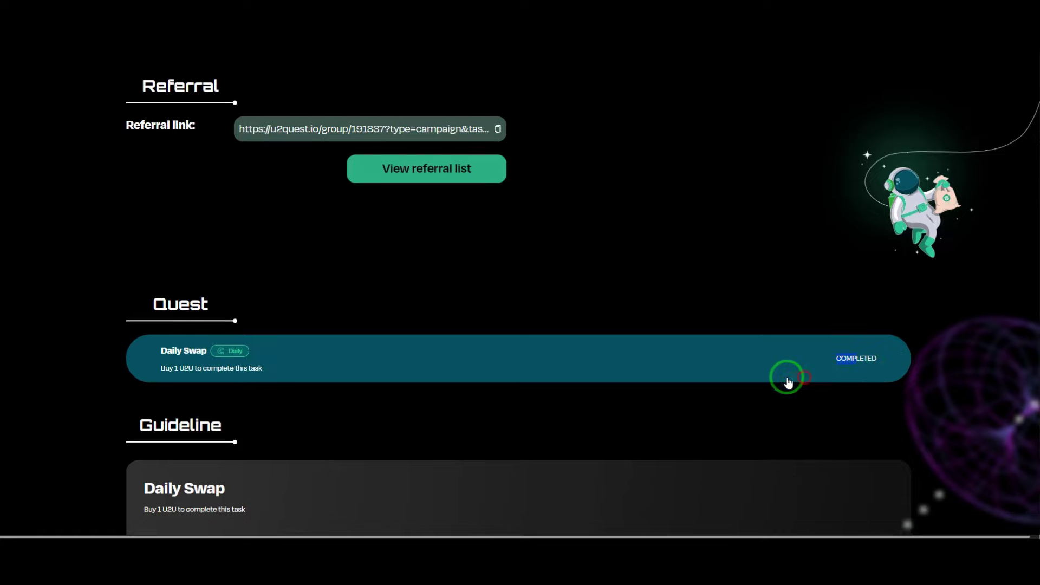
{"action": "left_click", "coordinate": [529, 363]}
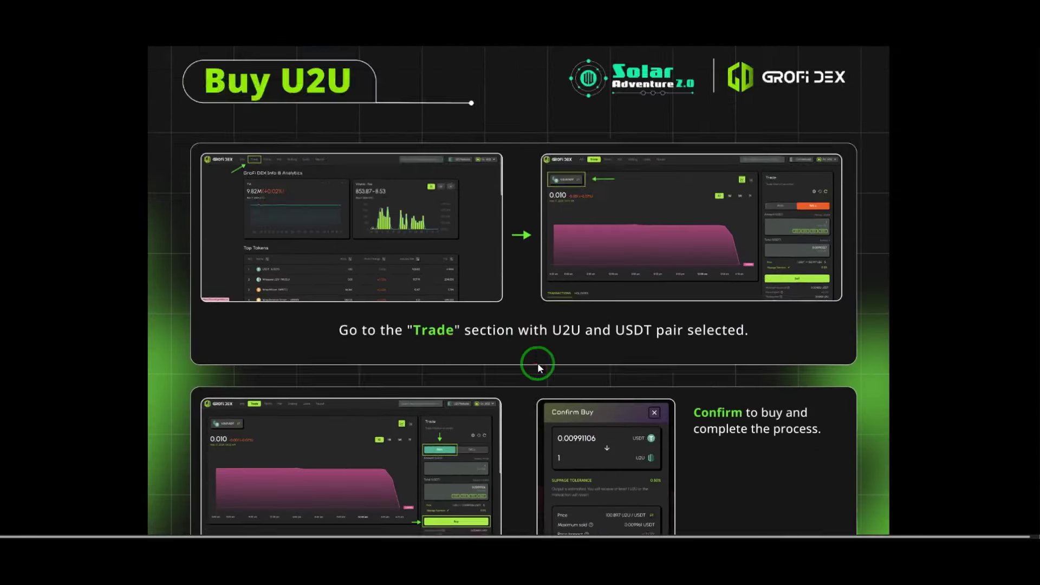
{"action": "left_click", "coordinate": [538, 363]}
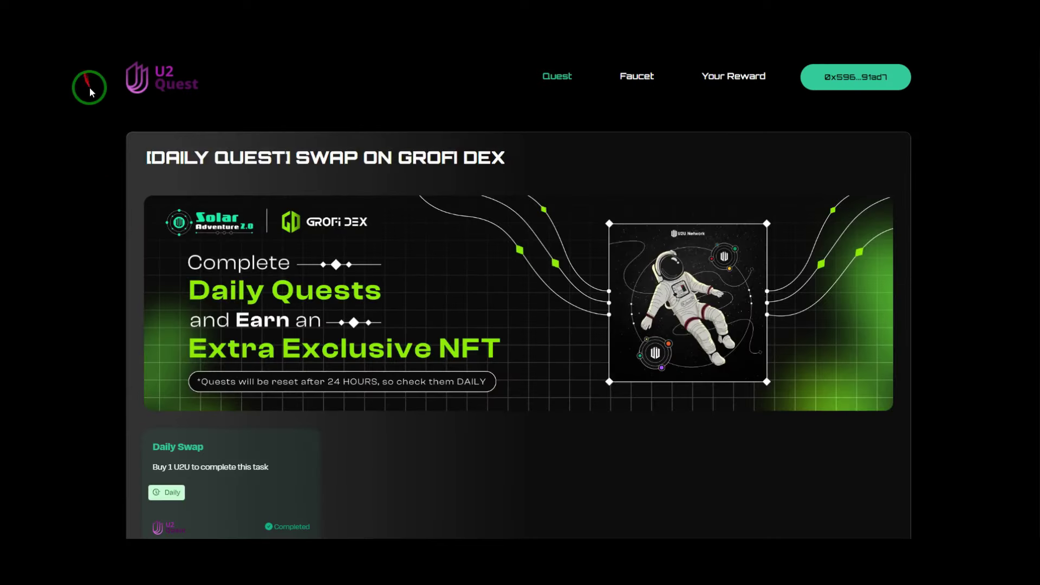
Step: Scroll down to the BlockFun daily quests and open the Play Head or Tail quest
{"action": "scroll", "coordinate": [233, 261], "scroll_direction": "down", "scroll_amount": 3}
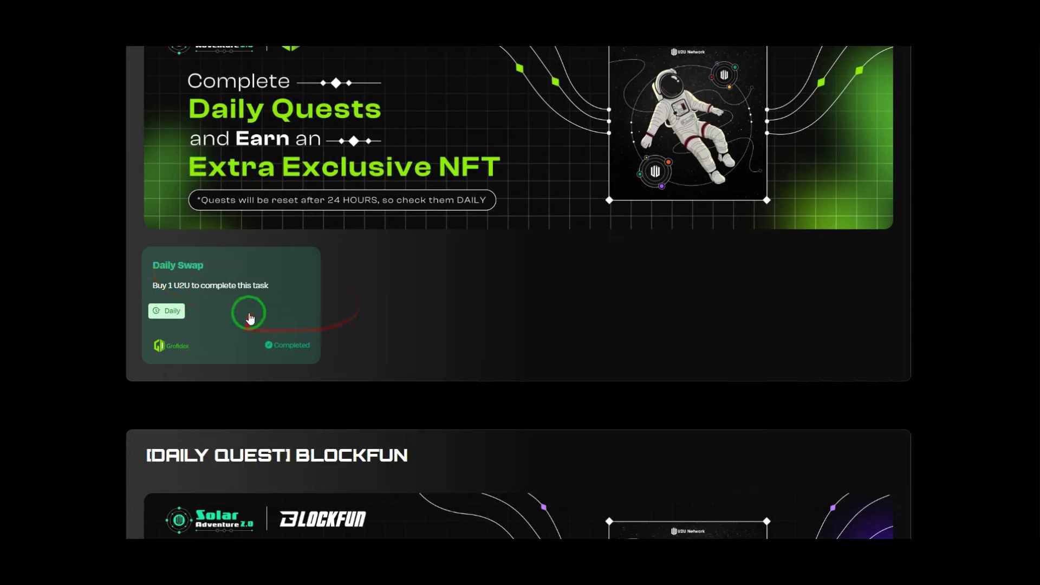
{"action": "scroll", "coordinate": [267, 293], "scroll_direction": "down", "scroll_amount": 5}
{"action": "scroll", "coordinate": [285, 285], "scroll_direction": "down", "scroll_amount": 3}
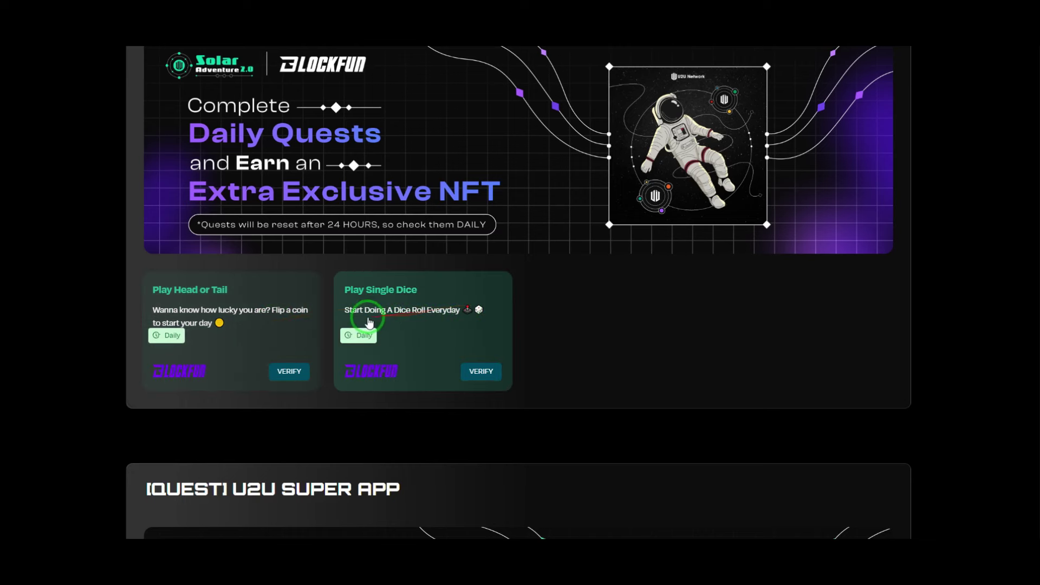
{"action": "left_click", "coordinate": [240, 315]}
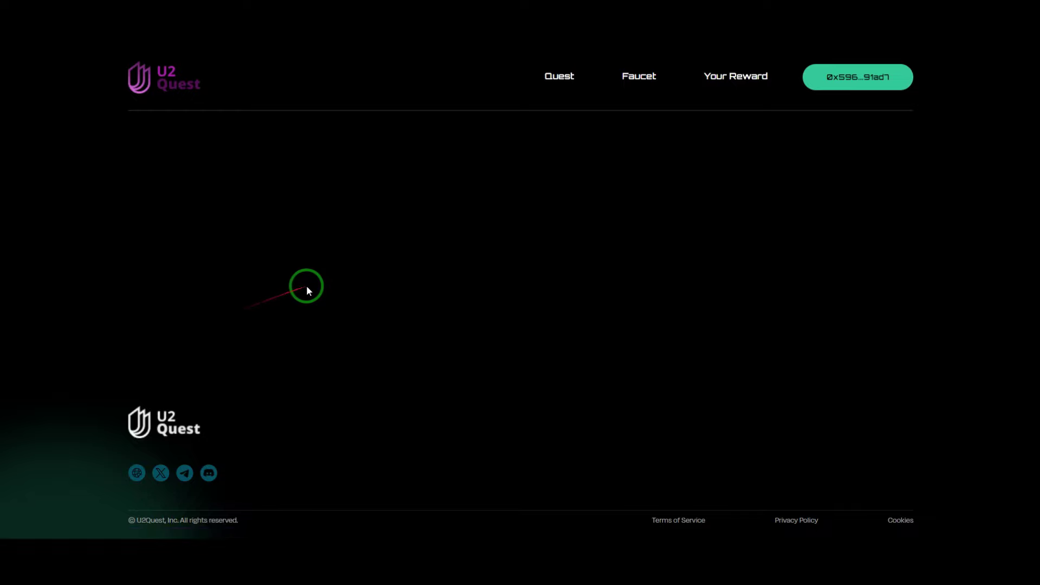
Step: Join the BlockFun daily quest
{"action": "scroll", "coordinate": [355, 279], "scroll_direction": "down", "scroll_amount": 2}
{"action": "scroll", "coordinate": [359, 279], "scroll_direction": "down", "scroll_amount": 2}
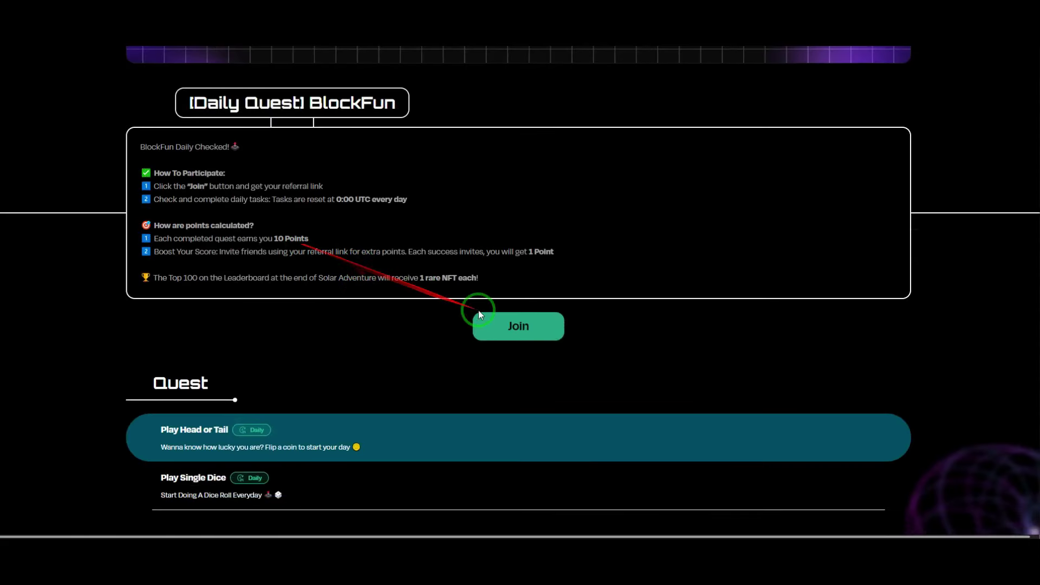
{"action": "left_click", "coordinate": [508, 325]}
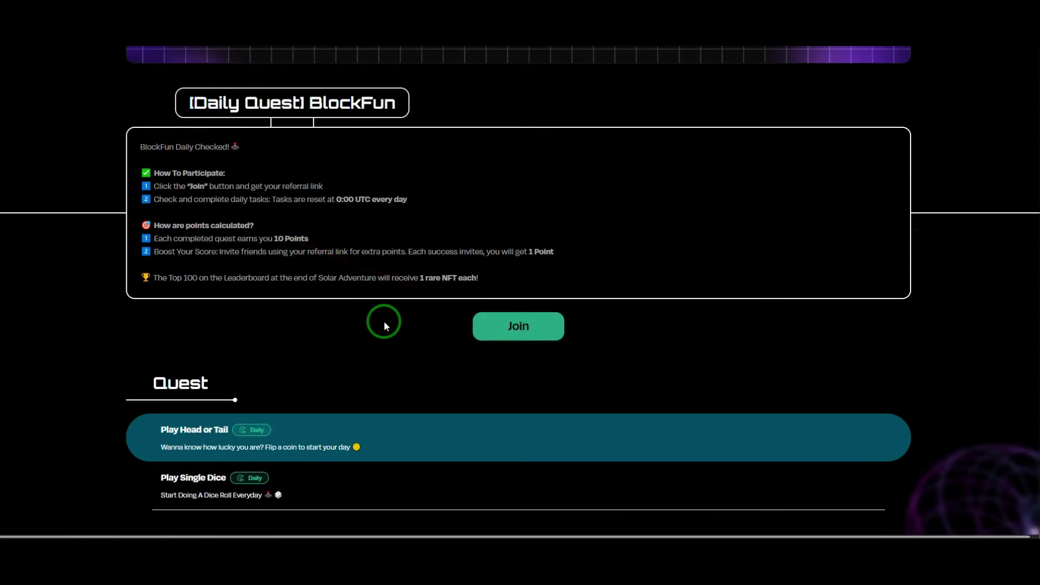
Step: Scroll to the Head or Tail guideline and bring up the BlockFun link's context menu
{"action": "scroll", "coordinate": [522, 331], "scroll_direction": "down", "scroll_amount": 4}
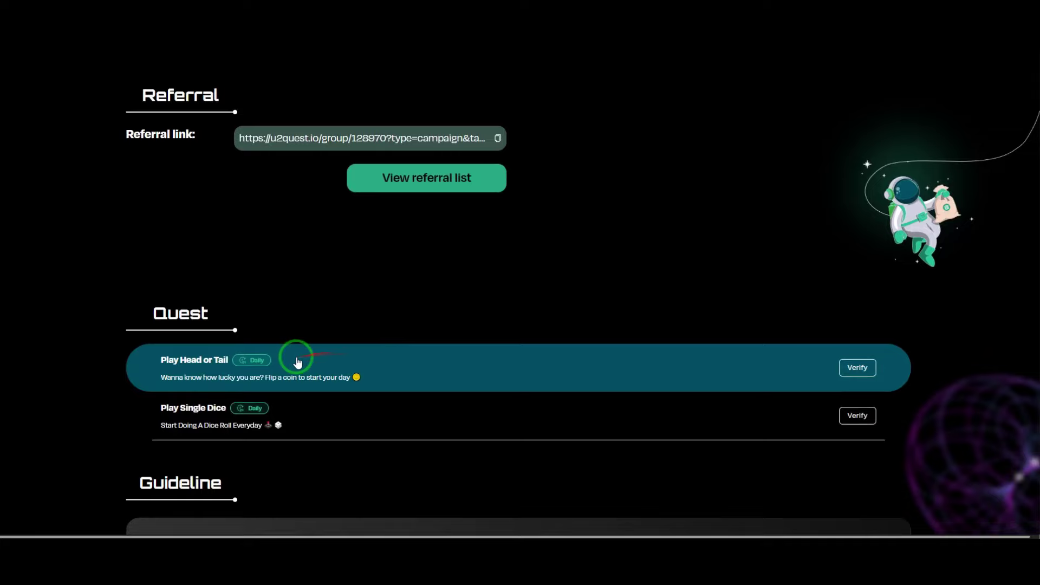
{"action": "scroll", "coordinate": [298, 357], "scroll_direction": "down", "scroll_amount": 4}
{"action": "scroll", "coordinate": [297, 364], "scroll_direction": "down", "scroll_amount": 3}
{"action": "scroll", "coordinate": [302, 360], "scroll_direction": "up", "scroll_amount": 7}
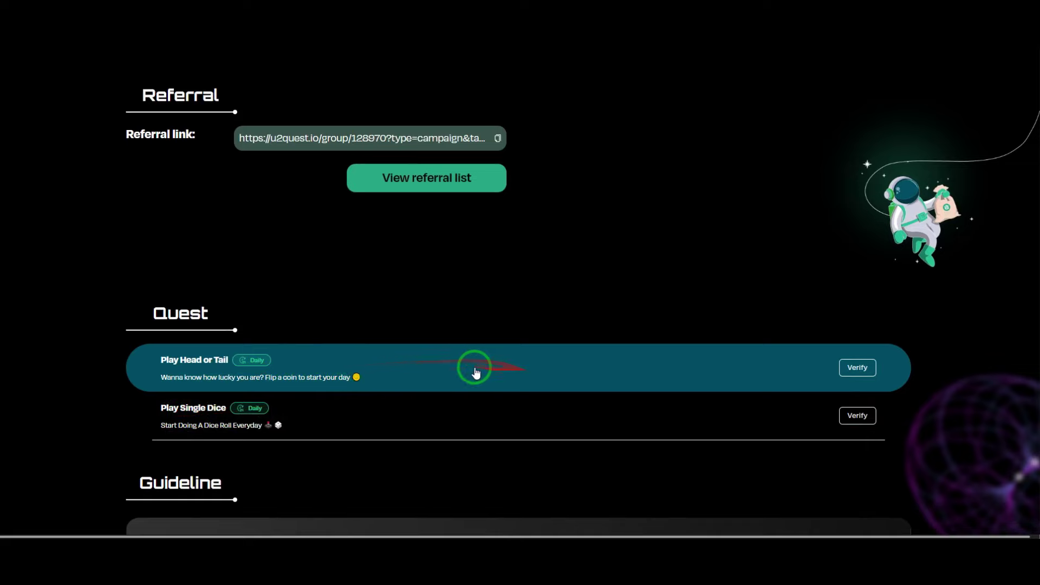
{"action": "scroll", "coordinate": [305, 357], "scroll_direction": "down", "scroll_amount": 6}
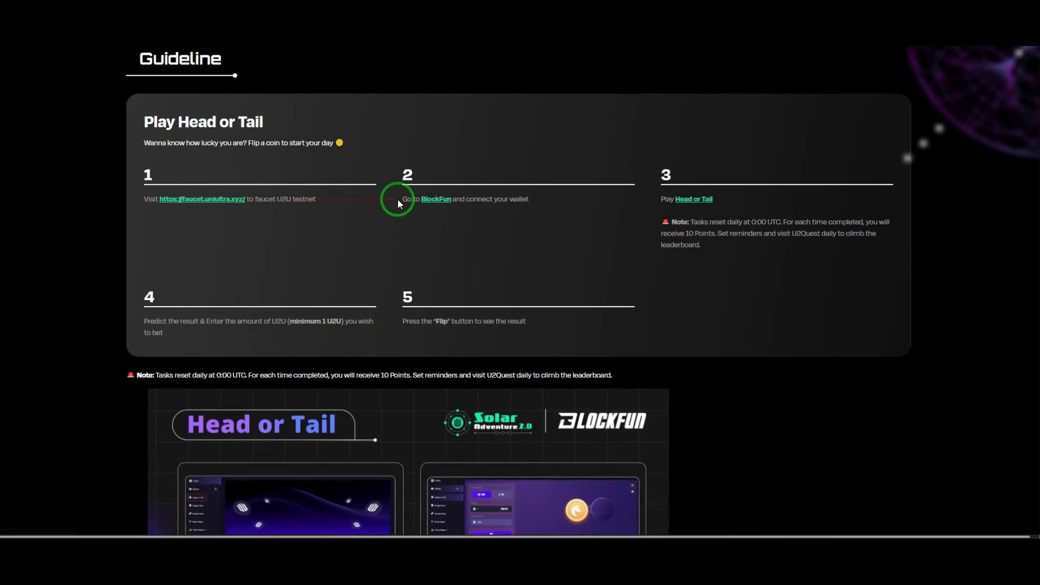
{"action": "right_click", "coordinate": [435, 201]}
Step: Open BlockFun in a new tab, connect MetaMask, and win a 1 U2U Head flip paying 1.96 U2U
{"action": "left_click", "coordinate": [462, 210]}
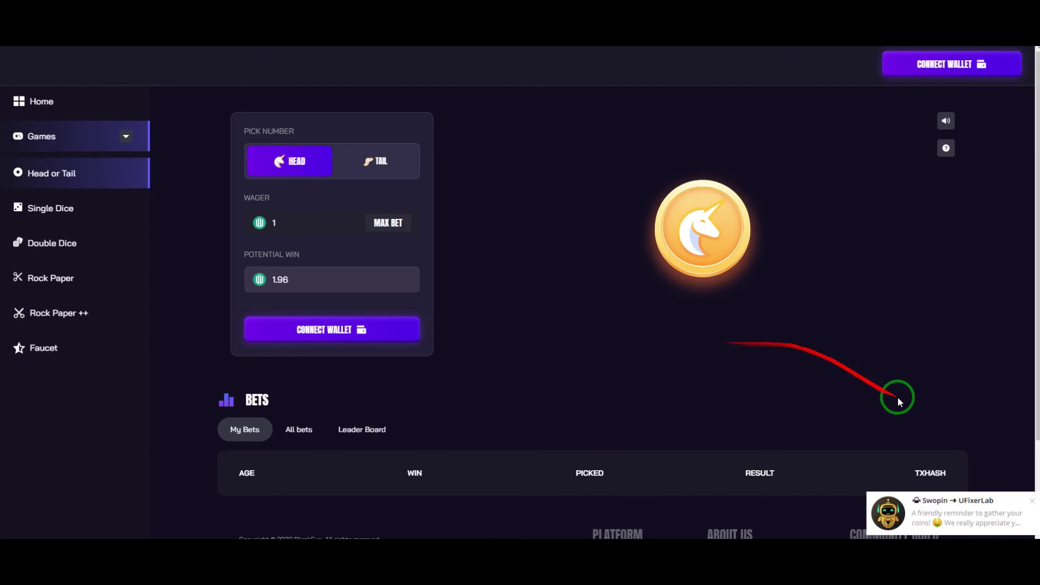
{"action": "left_click", "coordinate": [1031, 501]}
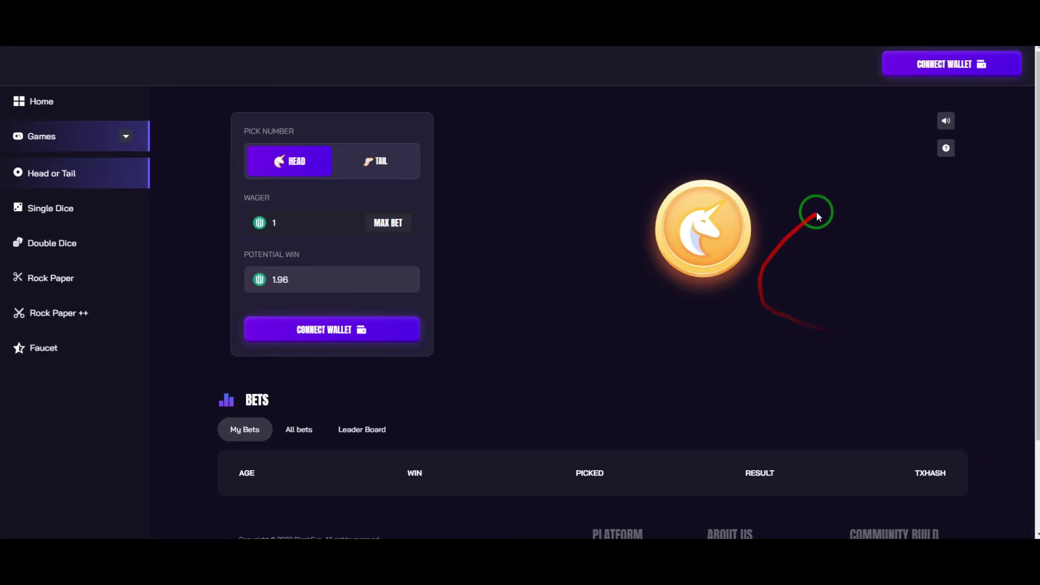
{"action": "left_click", "coordinate": [922, 72]}
{"action": "left_click", "coordinate": [444, 291]}
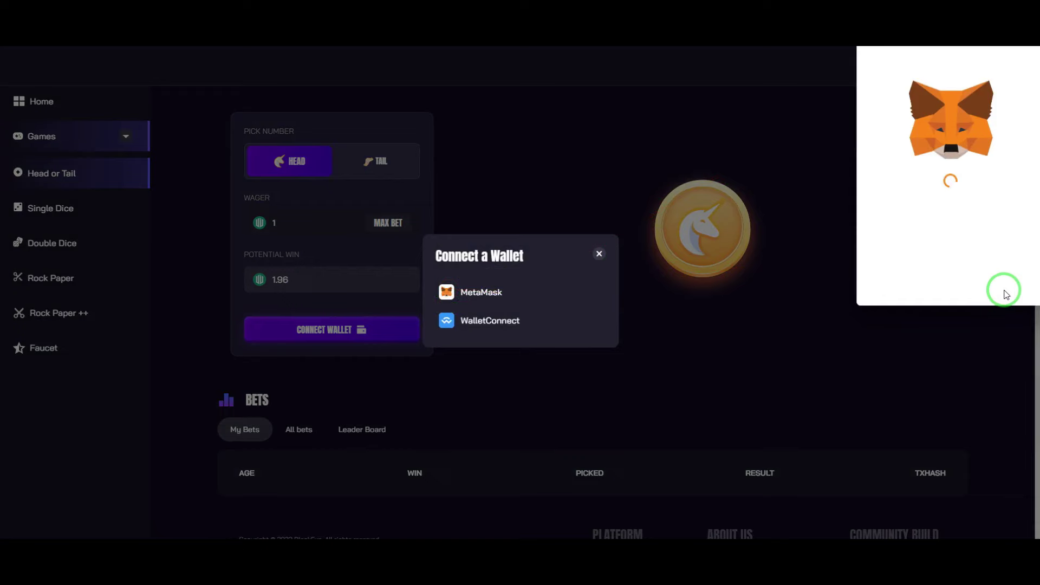
{"action": "left_click", "coordinate": [995, 284]}
{"action": "left_click", "coordinate": [994, 285]}
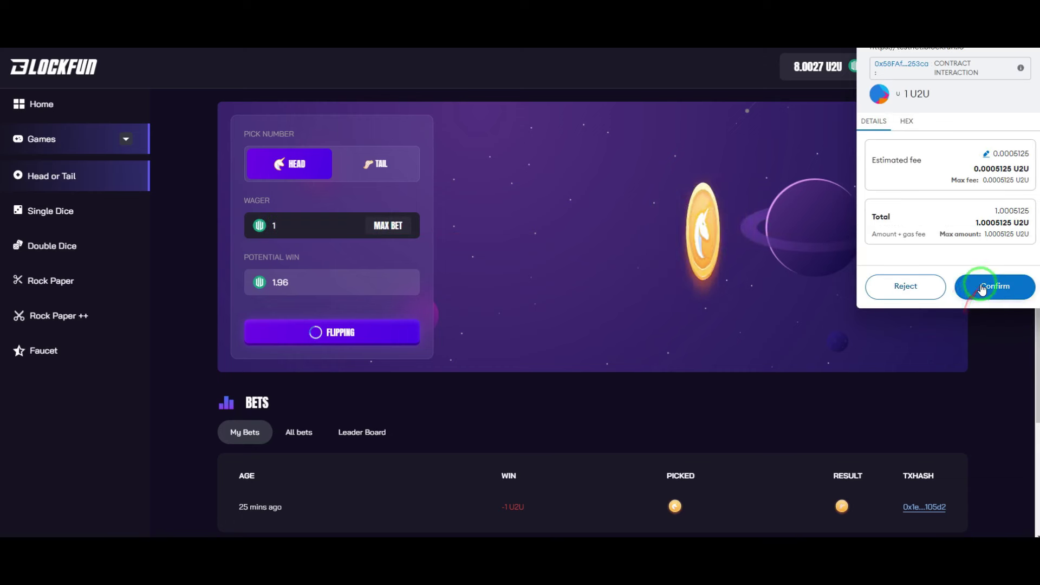
{"action": "left_click", "coordinate": [985, 288]}
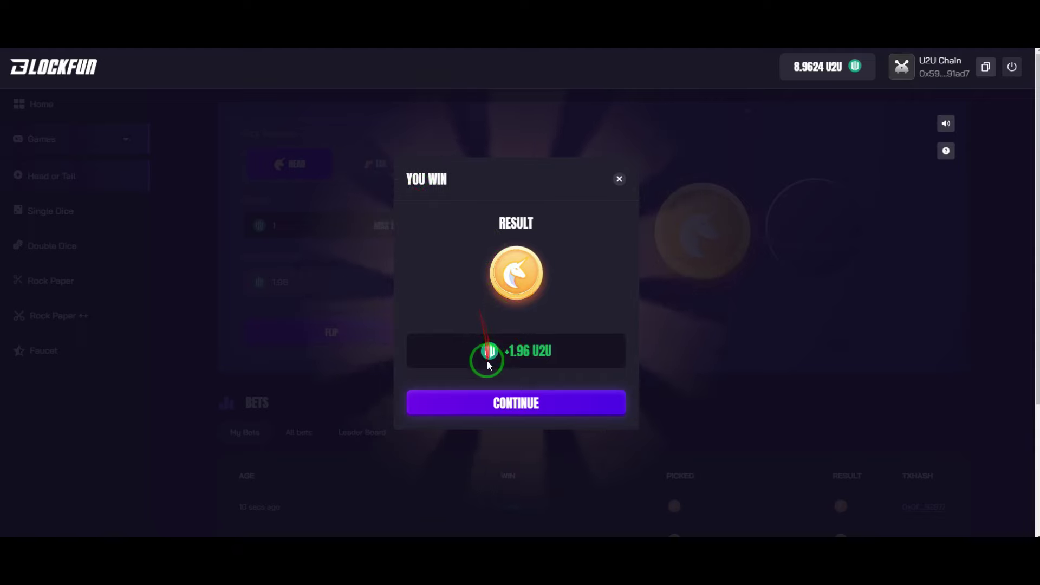
{"action": "left_click", "coordinate": [516, 402]}
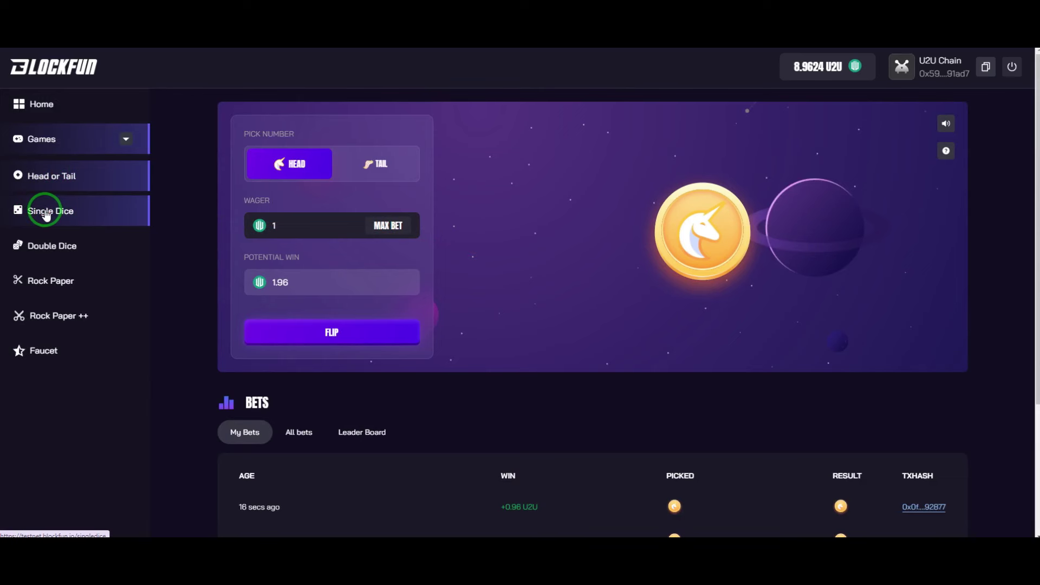
Step: Switch to the Single Dice game and set up a 1 U2U roll
{"action": "left_click", "coordinate": [46, 214]}
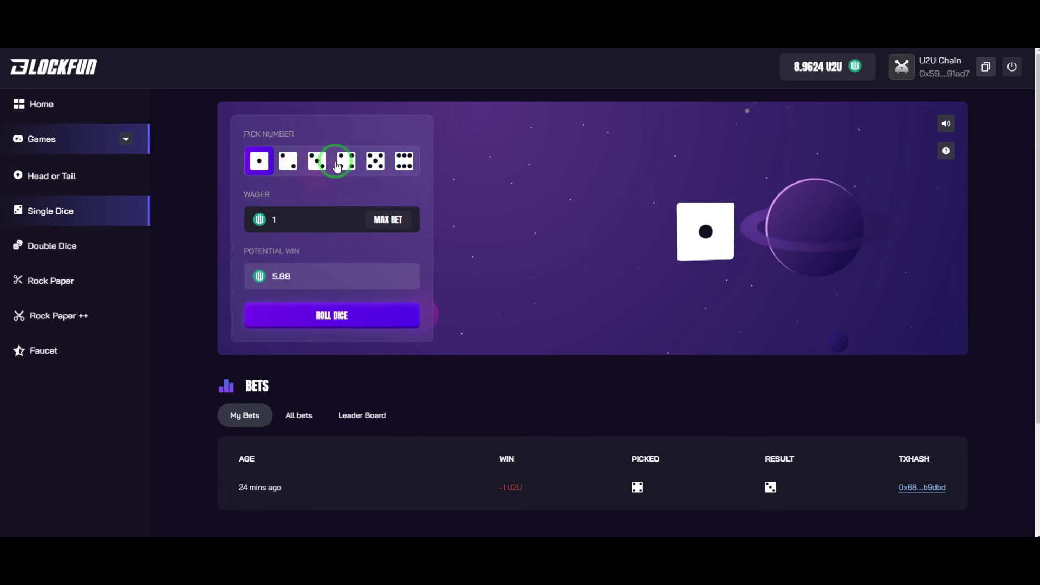
{"action": "left_click", "coordinate": [301, 212]}
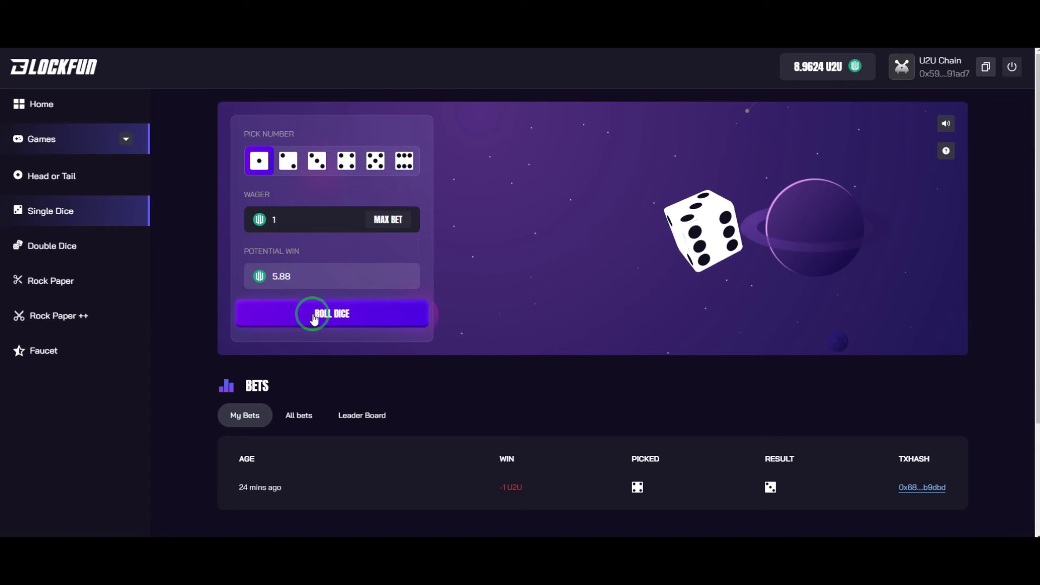
{"action": "left_click", "coordinate": [277, 288]}
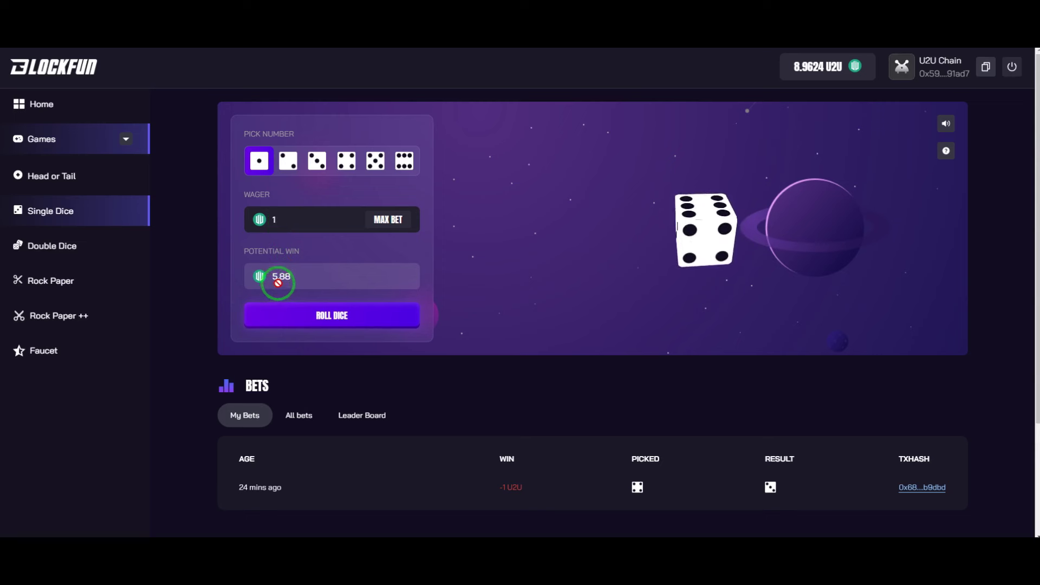
{"action": "left_click", "coordinate": [339, 315]}
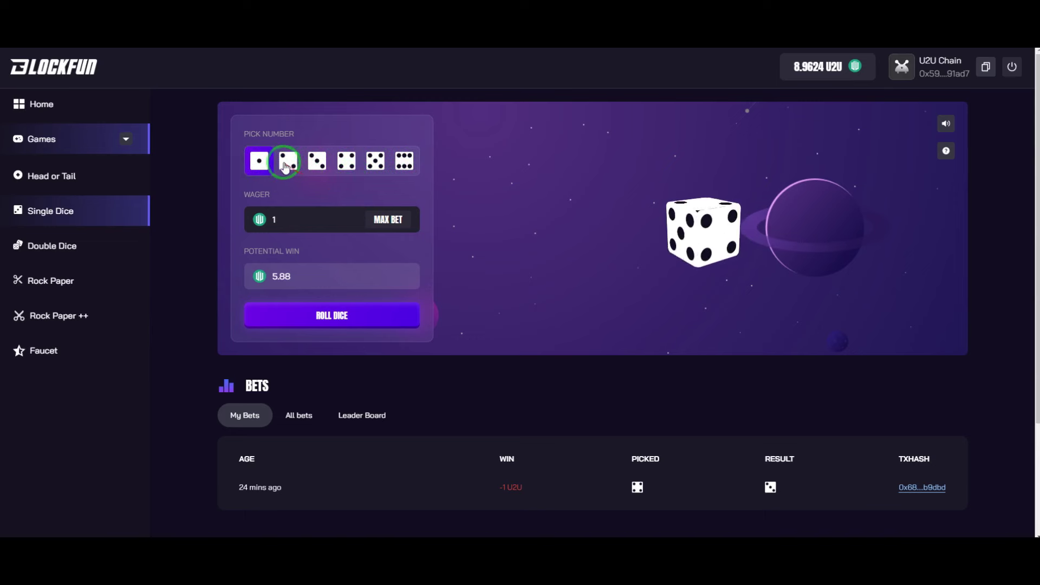
Step: Bet 1 U2U on four, approve the roll in MetaMask, and dismiss the losing result
{"action": "left_click", "coordinate": [348, 162]}
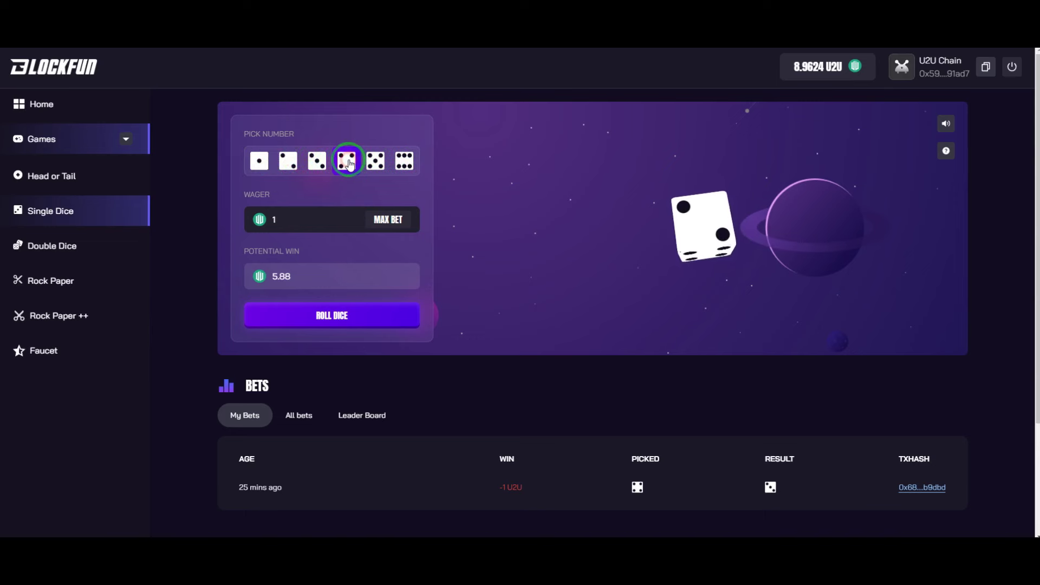
{"action": "left_click", "coordinate": [337, 321]}
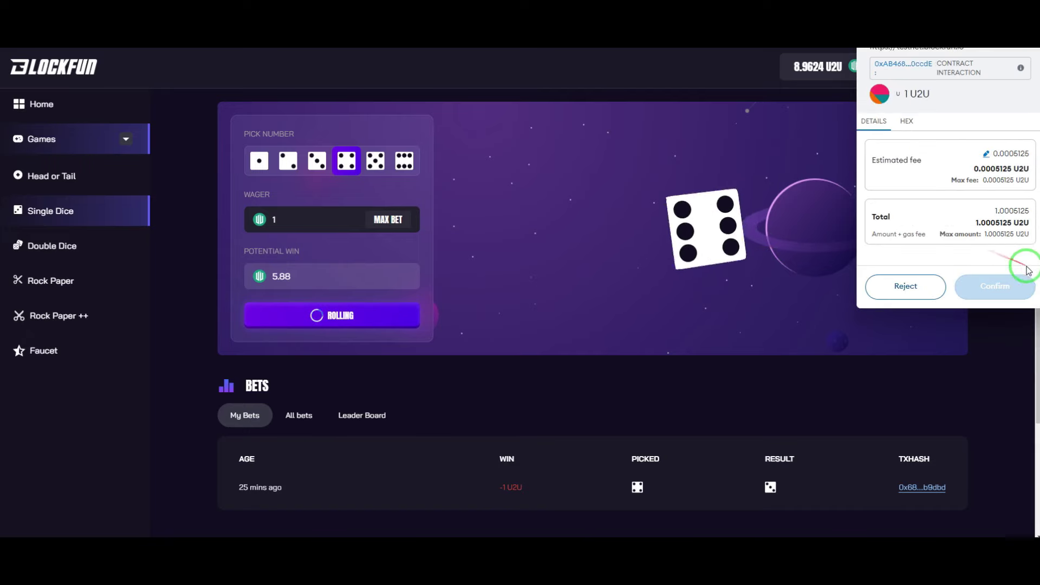
{"action": "left_click", "coordinate": [993, 291]}
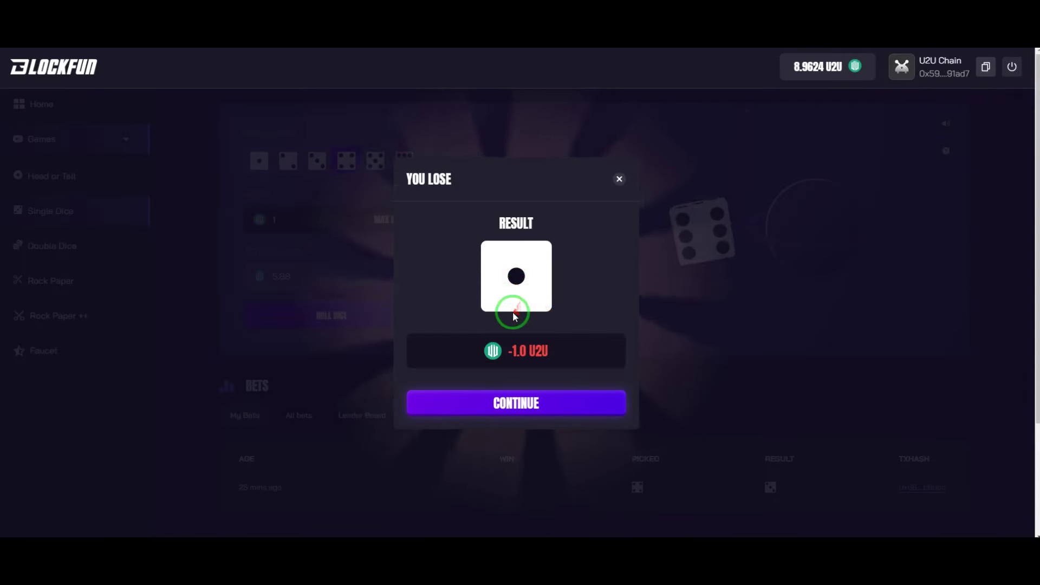
{"action": "left_click", "coordinate": [527, 403]}
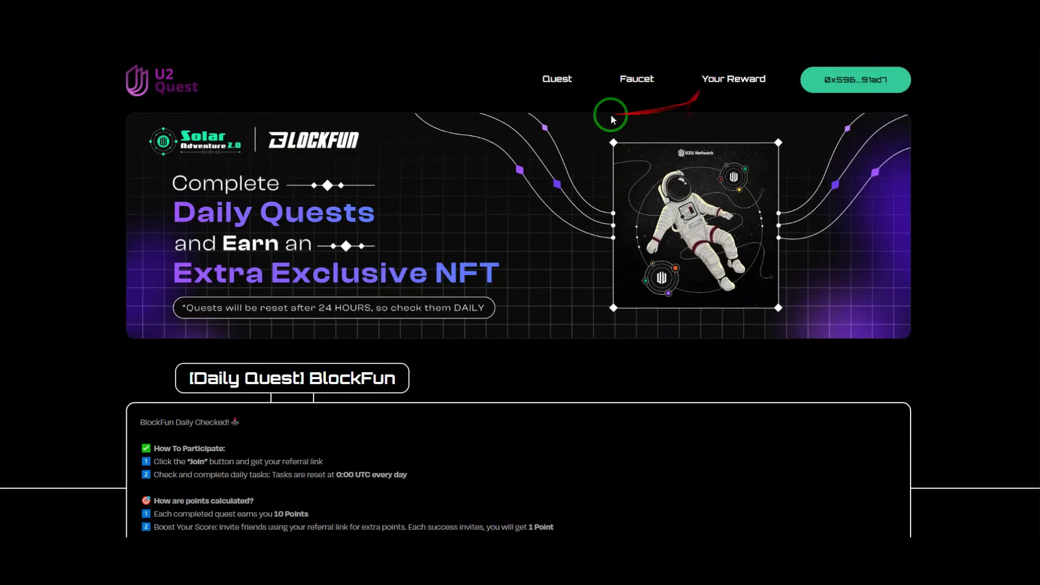
Step: Return from the BlockFun quest page to the full U2Quest quest list
{"action": "scroll", "coordinate": [399, 167], "scroll_direction": "down", "scroll_amount": 5}
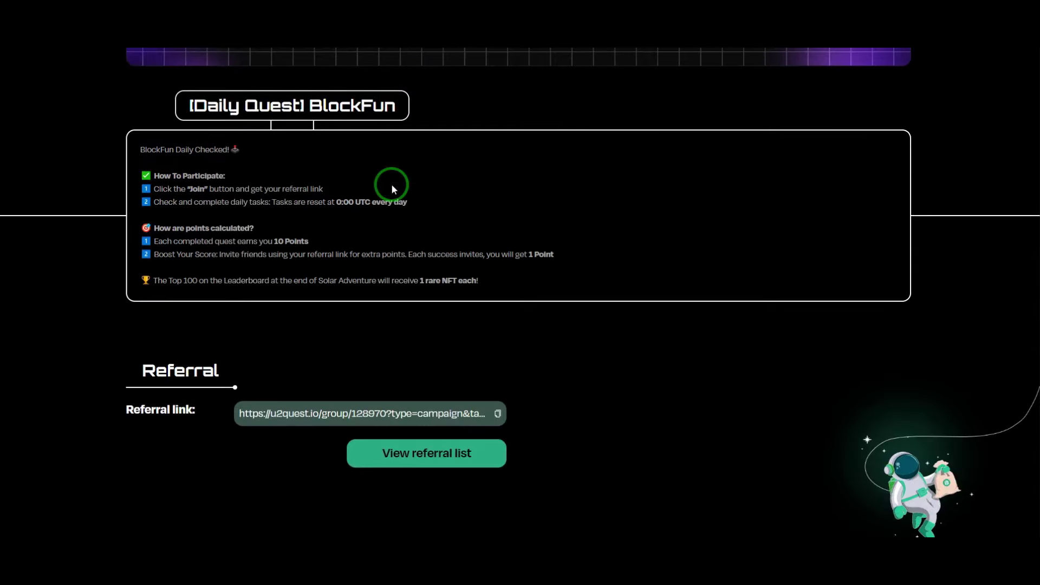
{"action": "scroll", "coordinate": [379, 192], "scroll_direction": "down", "scroll_amount": 2}
{"action": "scroll", "coordinate": [378, 191], "scroll_direction": "up", "scroll_amount": 7}
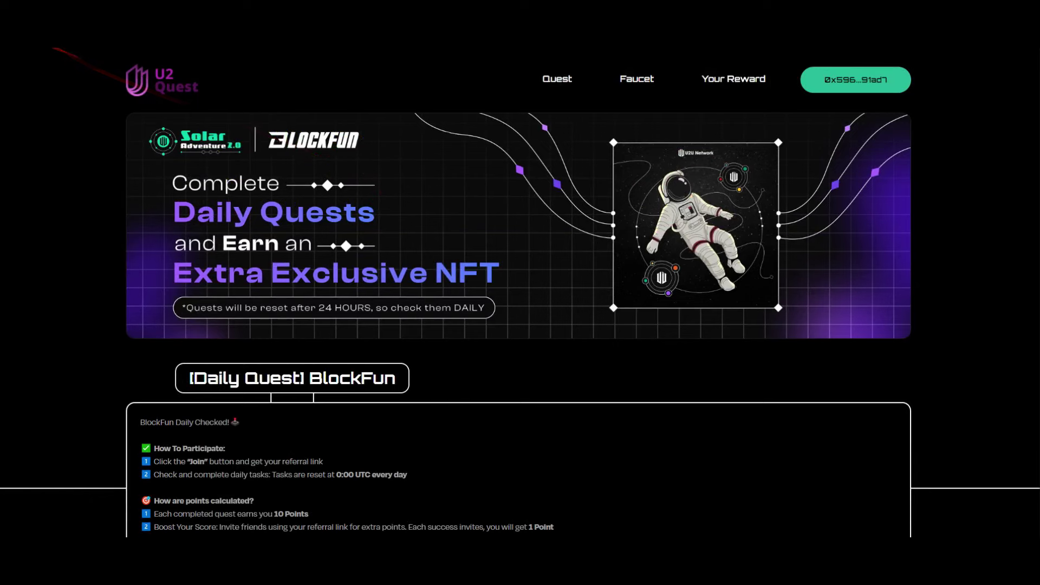
{"action": "key", "text": "alt+Left"}
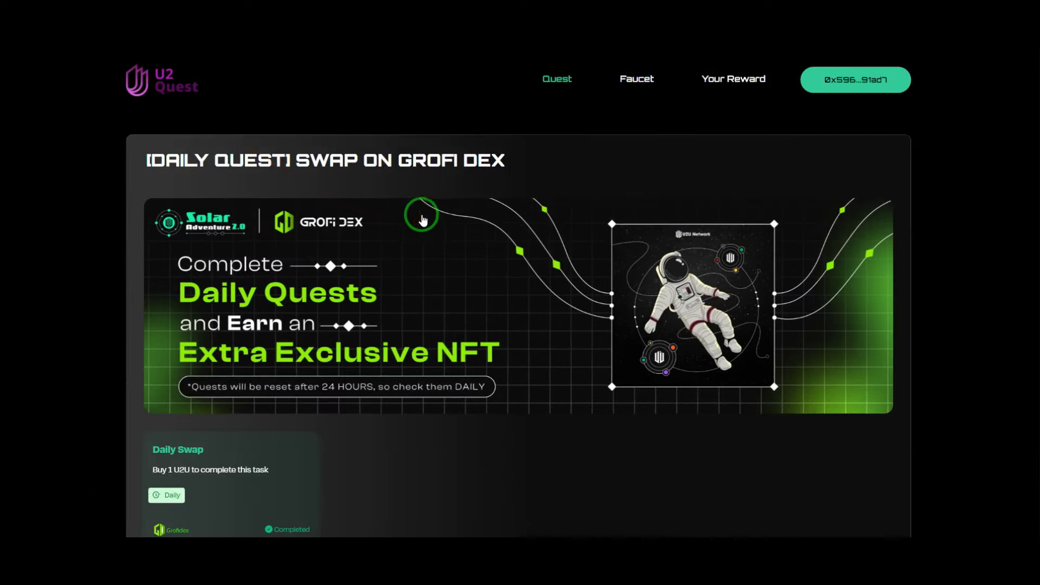
Step: Confirm both BlockFun daily quests read Completed, then open the phone's Google apps folder
{"action": "scroll", "coordinate": [418, 233], "scroll_direction": "down", "scroll_amount": 7}
{"action": "scroll", "coordinate": [418, 246], "scroll_direction": "down", "scroll_amount": 5}
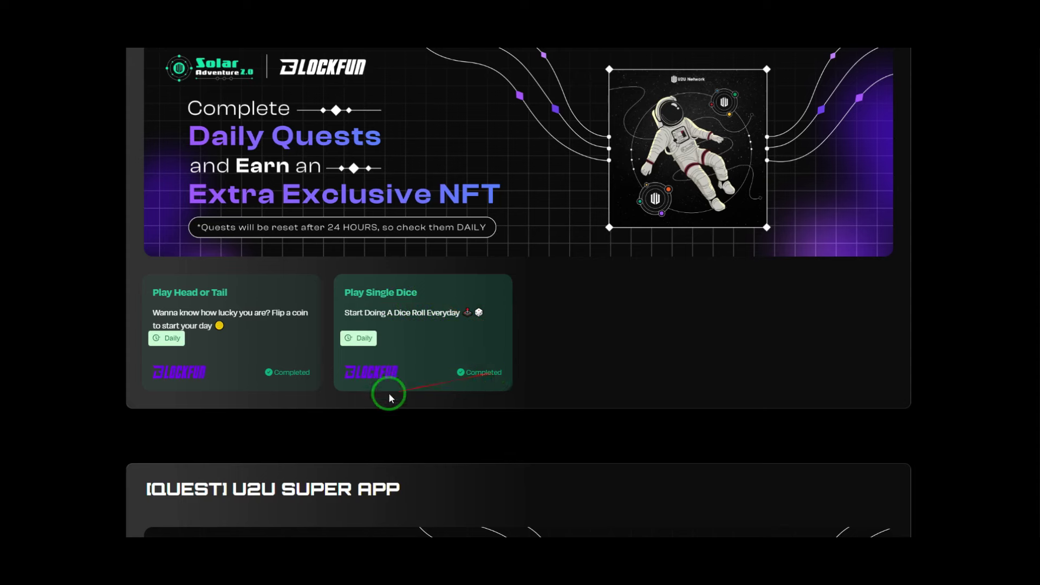
{"action": "scroll", "coordinate": [290, 388], "scroll_direction": "up", "scroll_amount": 2}
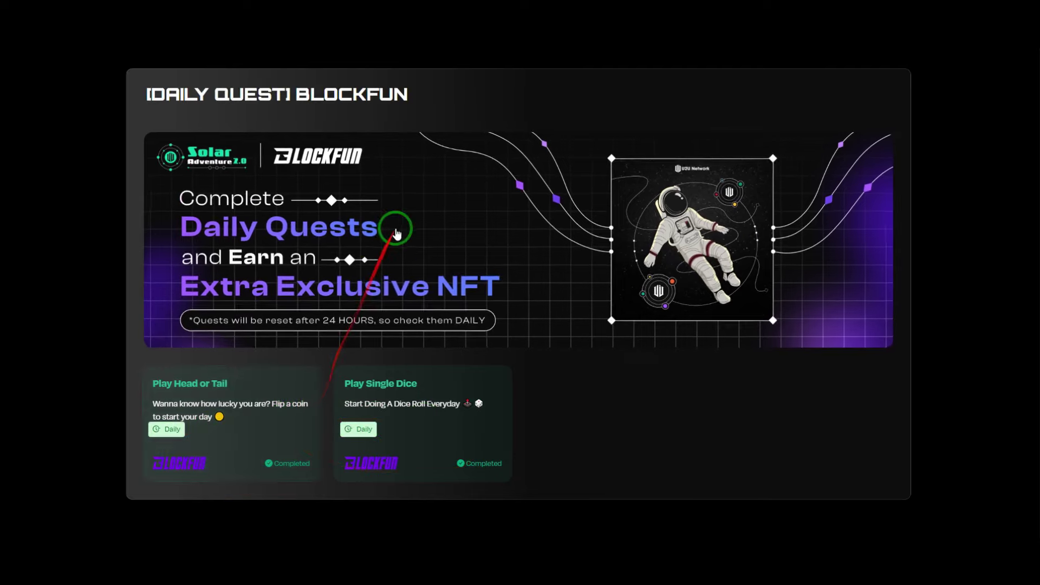
{"action": "scroll", "coordinate": [425, 251], "scroll_direction": "down", "scroll_amount": 6}
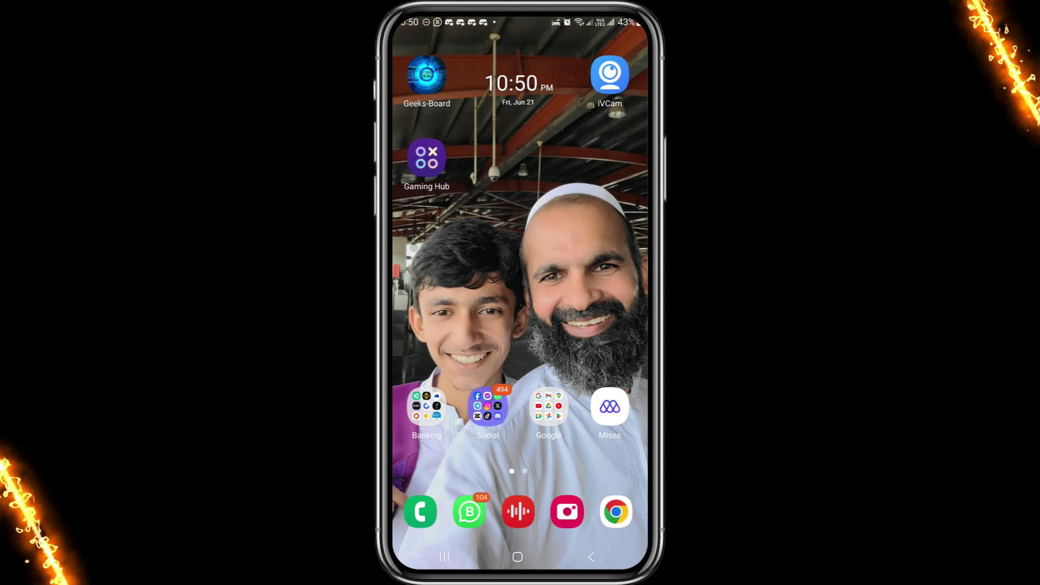
{"action": "left_click", "coordinate": [549, 406]}
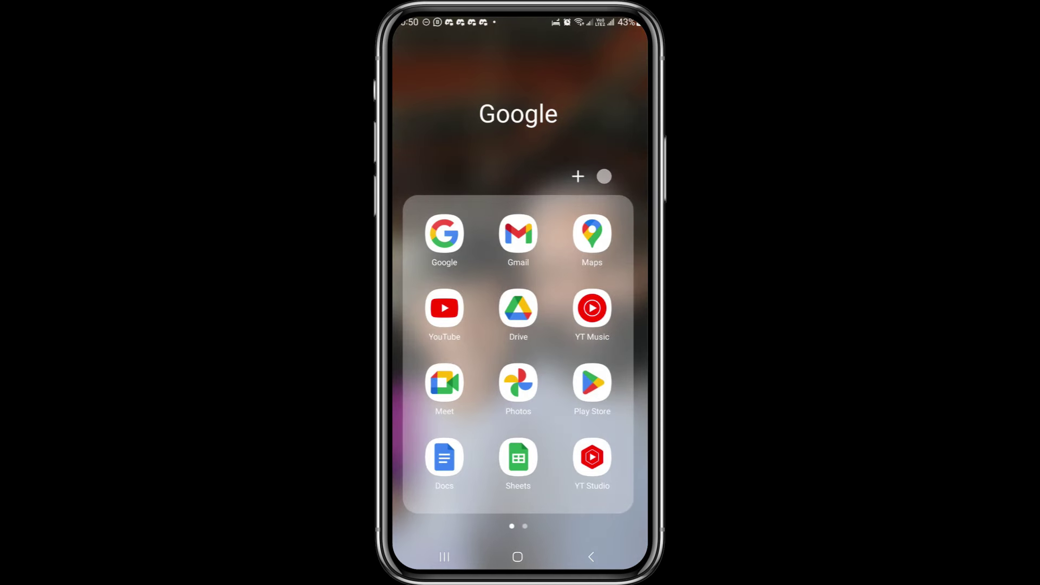
Step: Search the Play Store for u2dpn and install U2DPN
{"action": "left_click", "coordinate": [592, 382]}
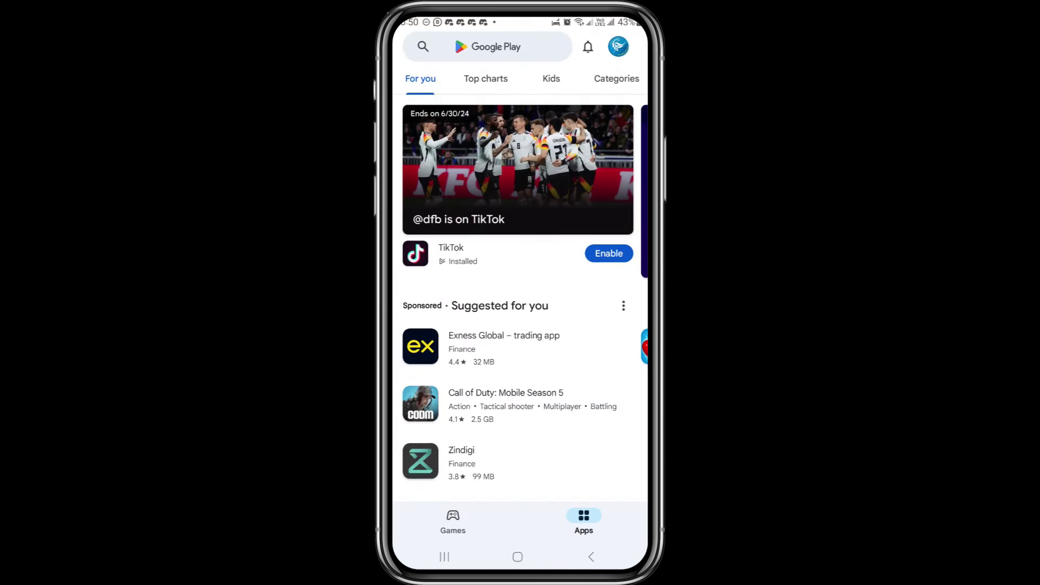
{"action": "left_click", "coordinate": [488, 46]}
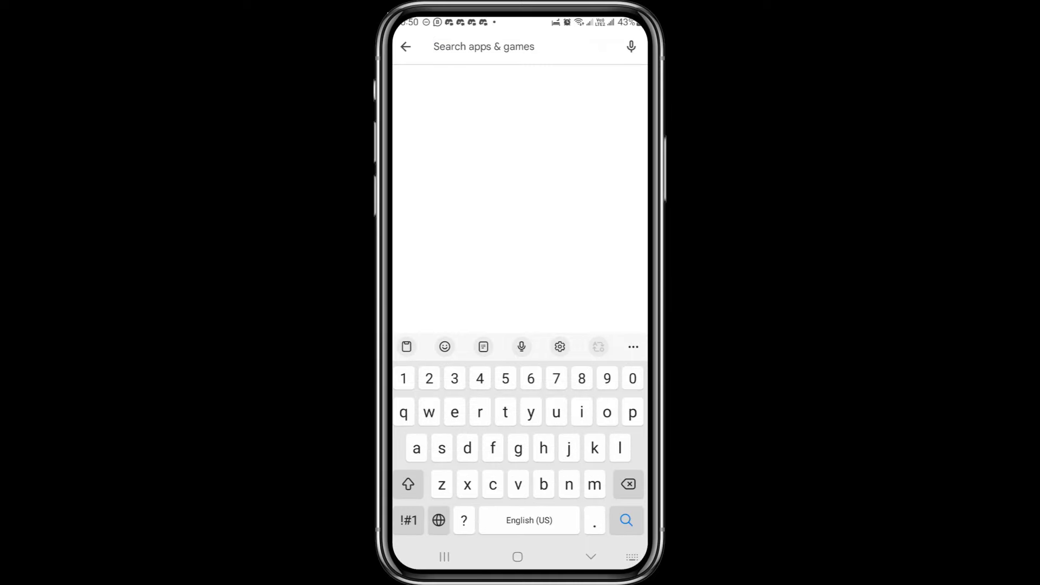
{"action": "type", "text": "u2"}
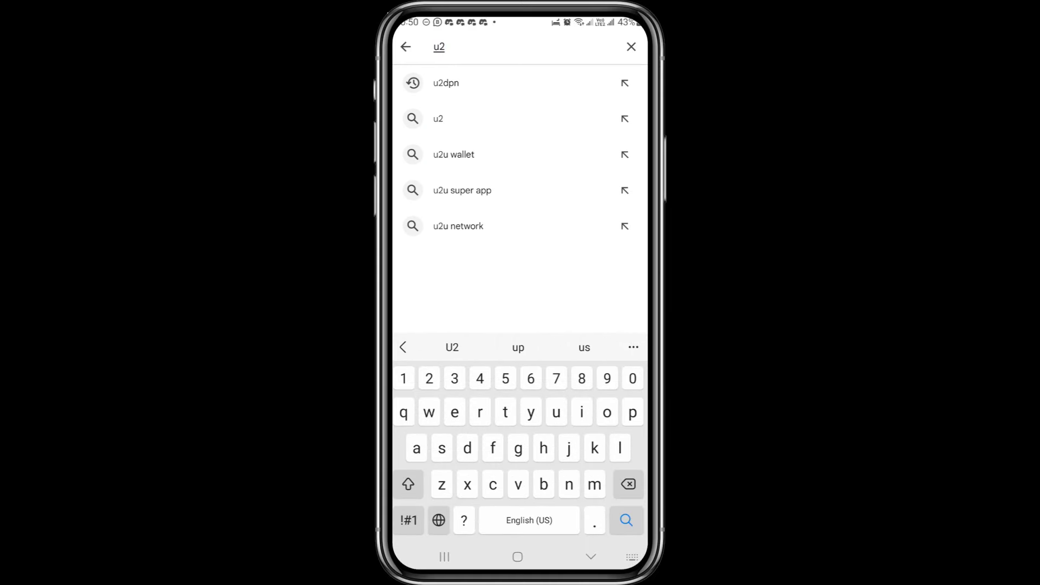
{"action": "left_click", "coordinate": [446, 83]}
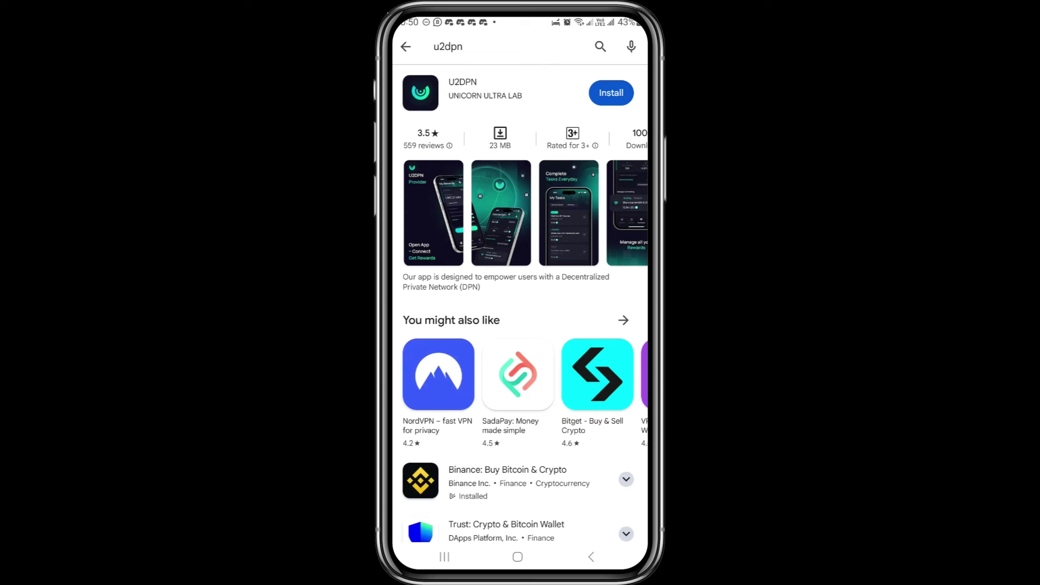
{"action": "left_click", "coordinate": [611, 93]}
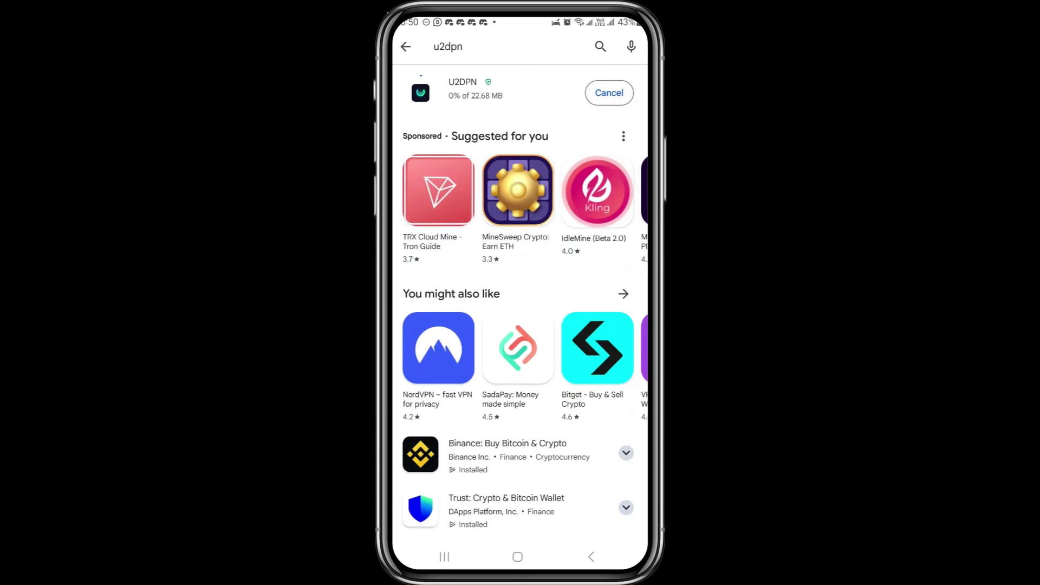
Step: Search for u2u super app and install the U2U Super App
{"action": "left_click", "coordinate": [600, 47]}
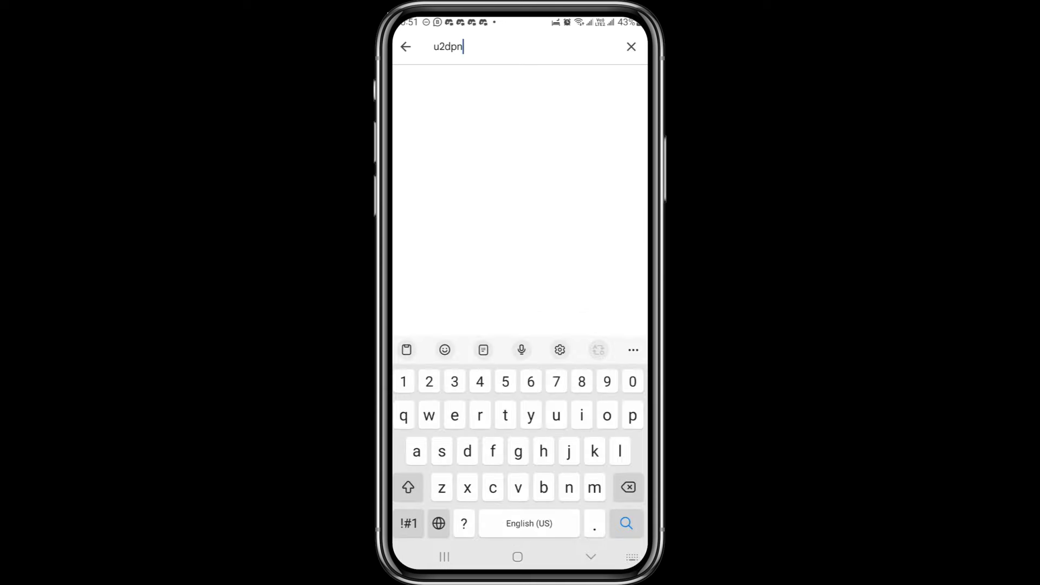
{"action": "key", "text": "BackSpace"}
{"action": "key", "text": "BackSpace"}
{"action": "key", "text": "BackSpace"}
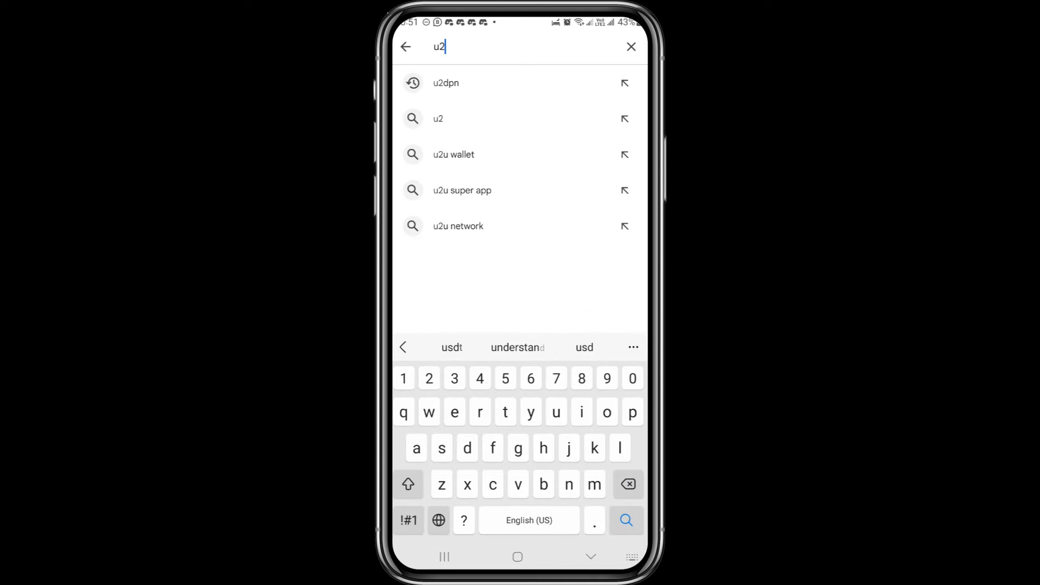
{"action": "type", "text": "u s"}
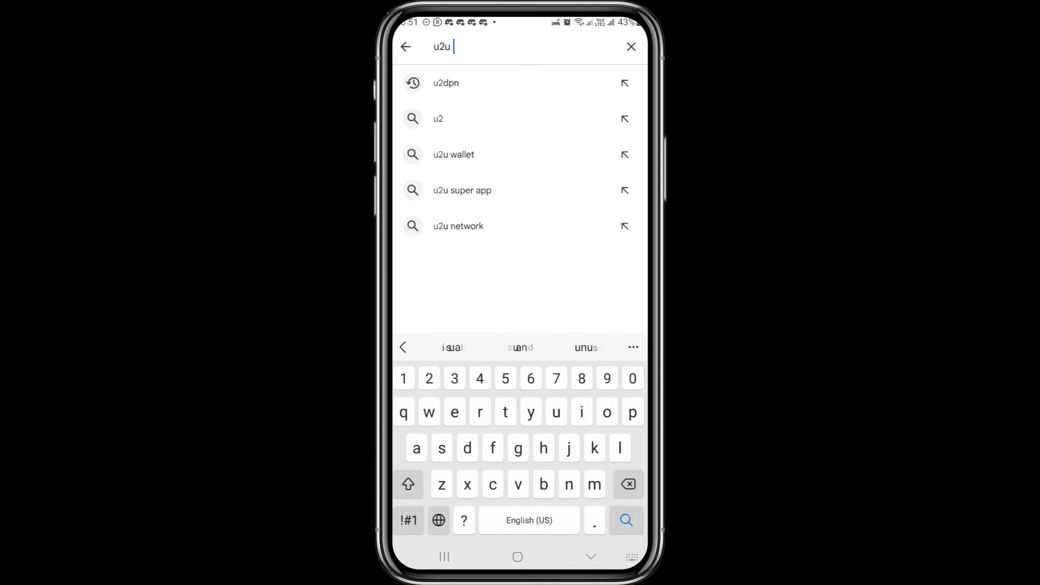
{"action": "left_click", "coordinate": [462, 83]}
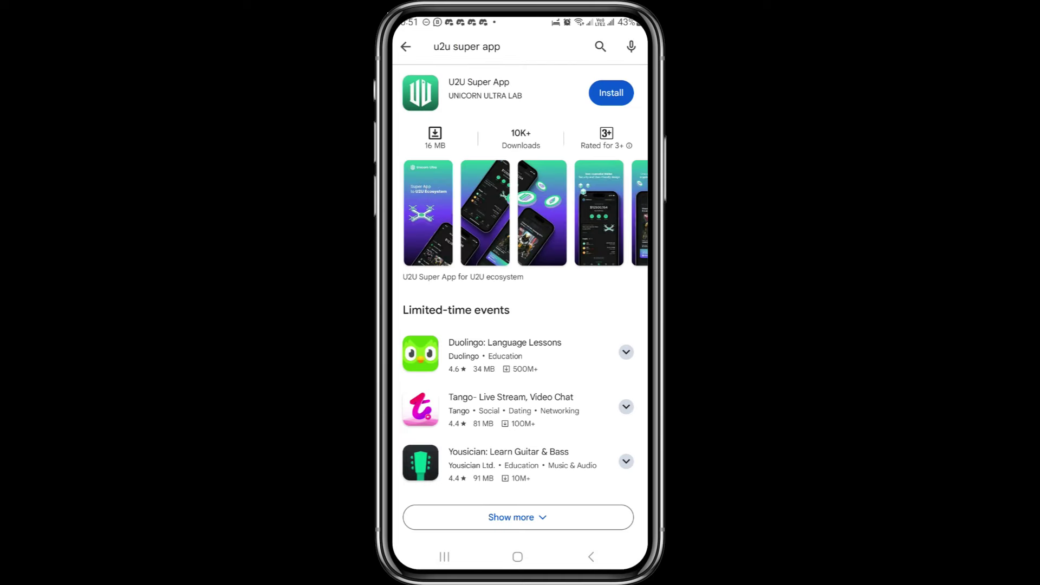
{"action": "left_click", "coordinate": [611, 92]}
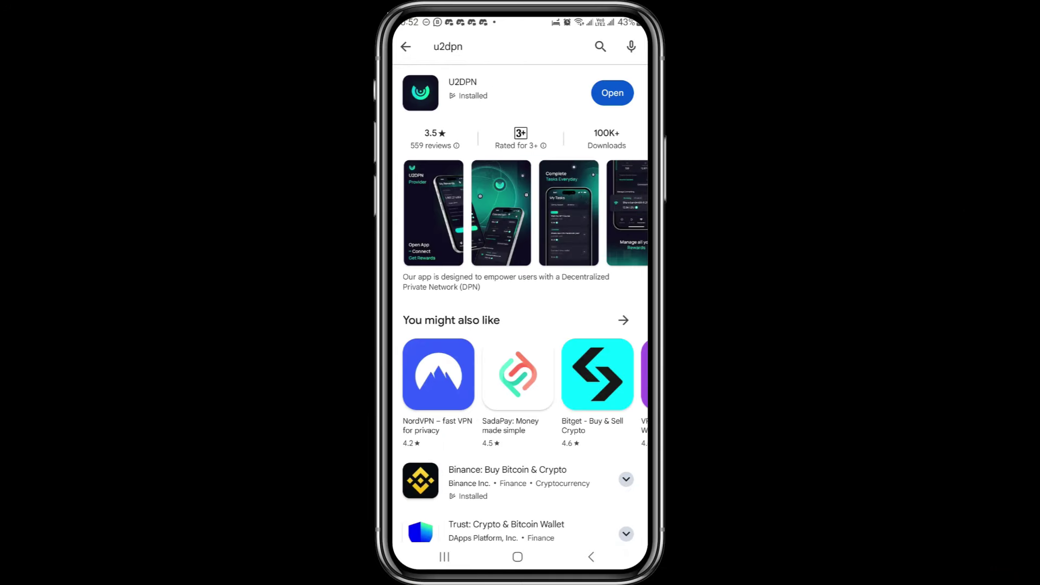
Step: Go to the home screen and launch U2DPN from the app drawer
{"action": "left_click", "coordinate": [591, 557]}
{"action": "left_click", "coordinate": [517, 557]}
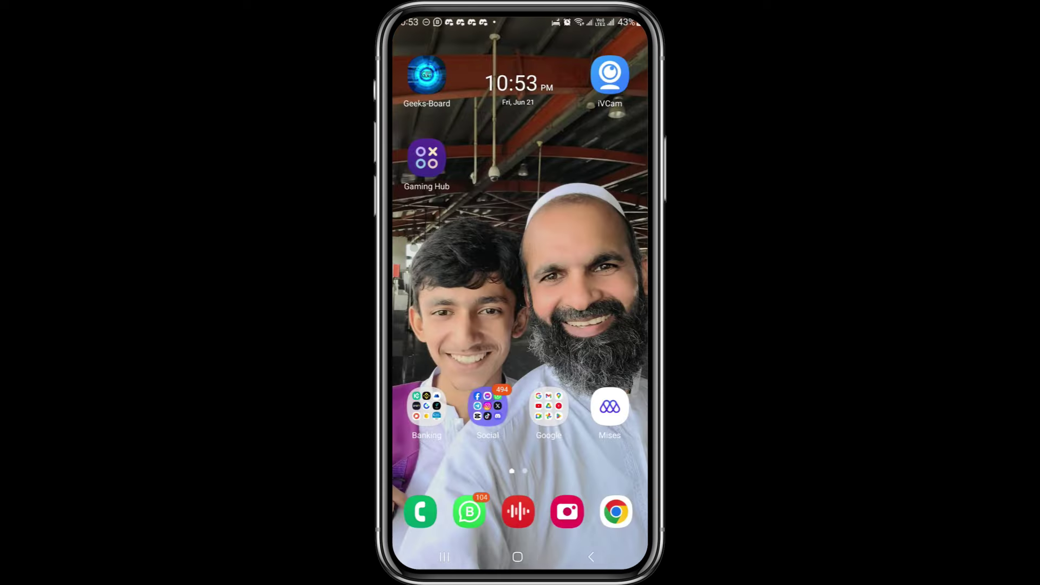
{"action": "left_click_drag", "start_coordinate": [517, 461], "coordinate": [517, 244]}
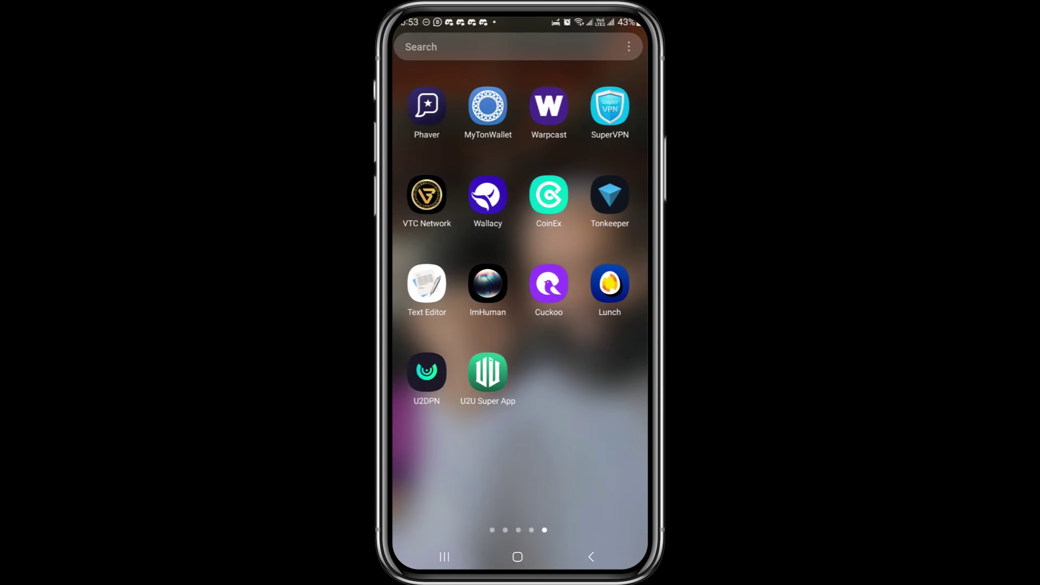
{"action": "left_click", "coordinate": [427, 372]}
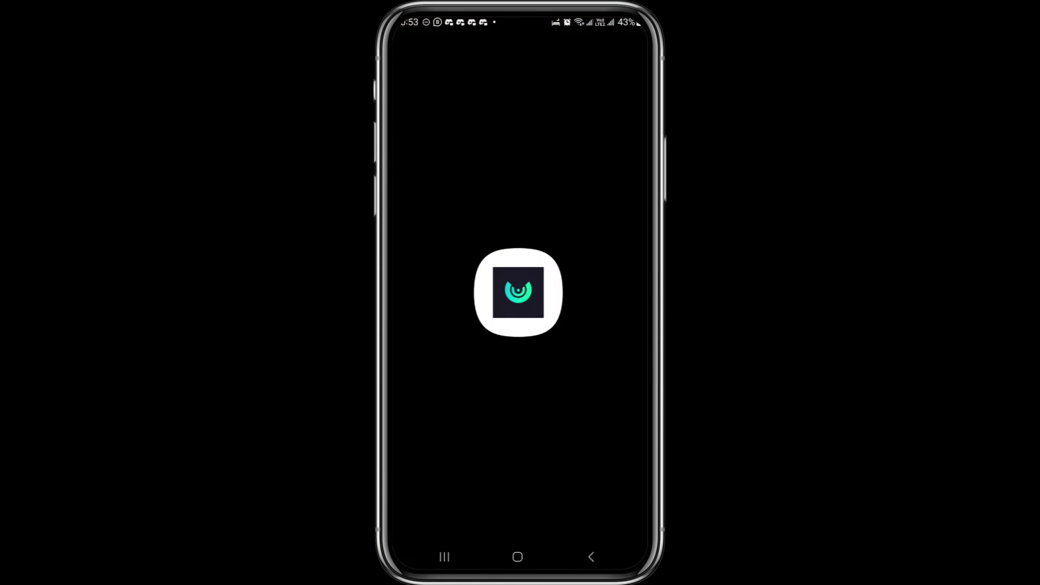
Step: Allow U2DPN notifications, accept its privacy policy, and sign in with Google
{"action": "left_click", "coordinate": [533, 476]}
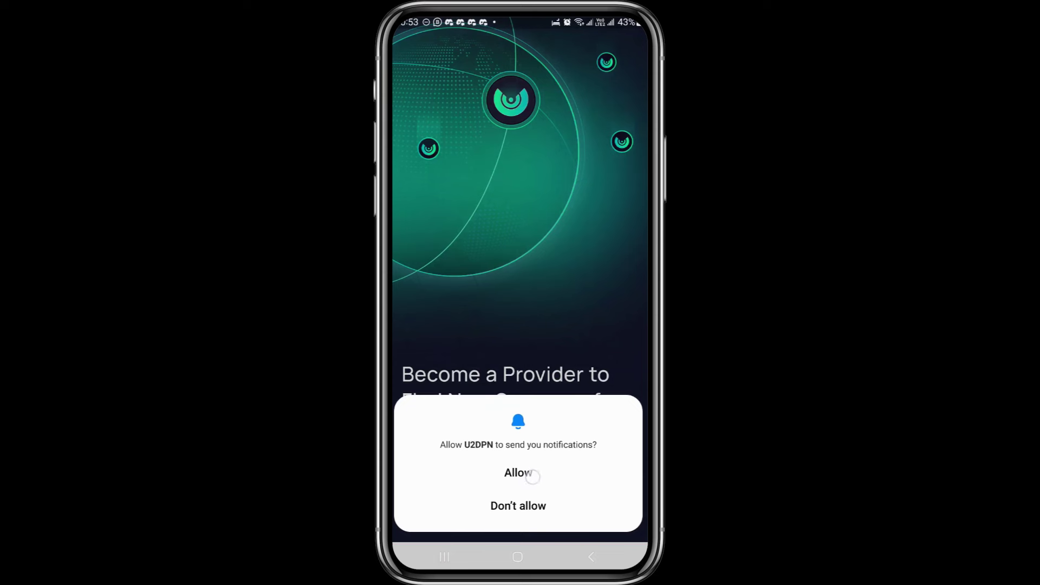
{"action": "left_click", "coordinate": [467, 516]}
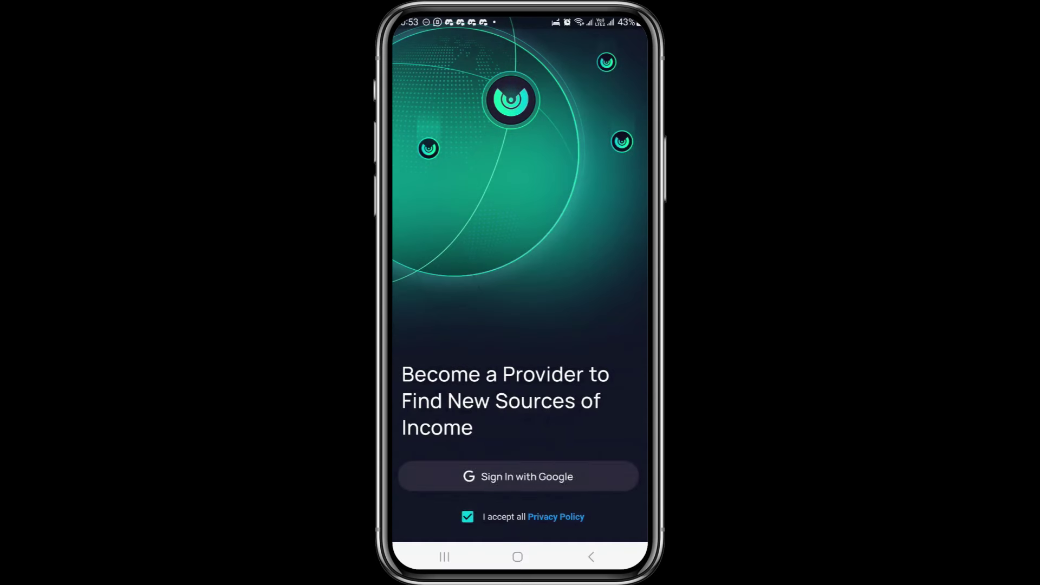
{"action": "left_click", "coordinate": [519, 477]}
Step: Exempt U2DPN from battery optimization and finish the onboarding tour
{"action": "left_click", "coordinate": [574, 314]}
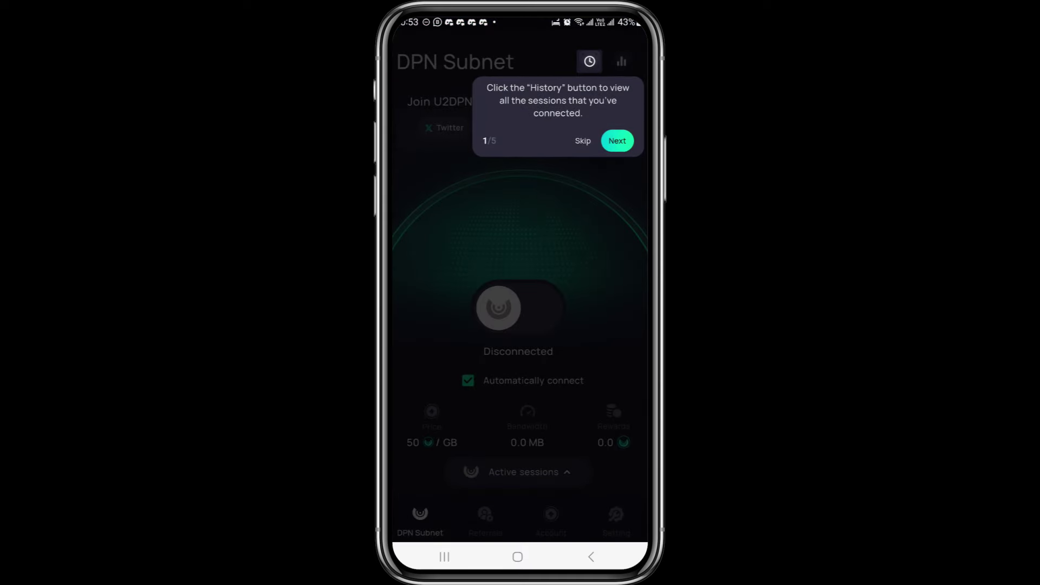
{"action": "left_click", "coordinate": [617, 139]}
{"action": "left_click", "coordinate": [618, 154]}
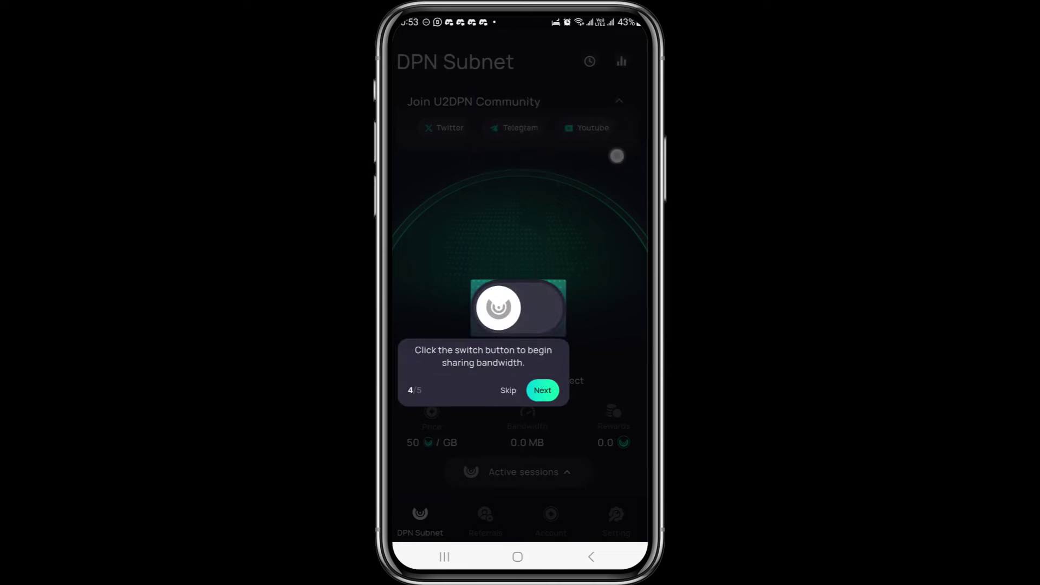
{"action": "left_click", "coordinate": [542, 391]}
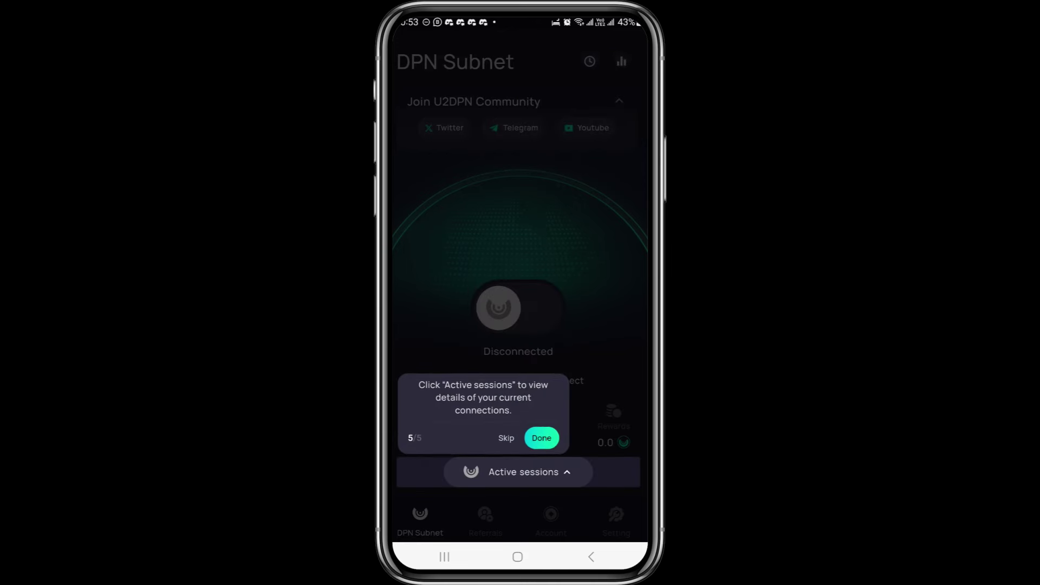
{"action": "left_click", "coordinate": [543, 437]}
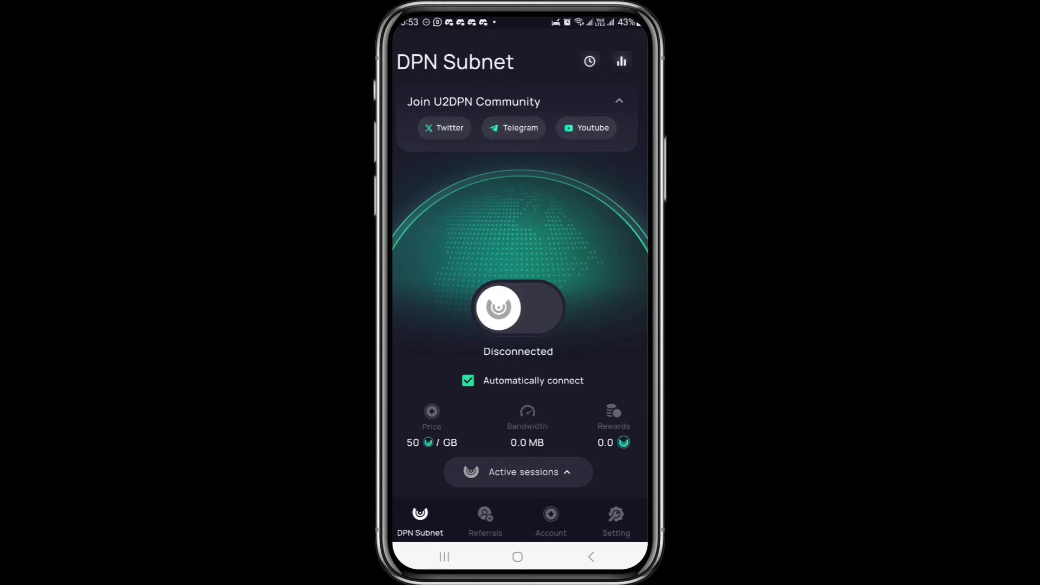
Step: Connect the DPN Subnet to share bandwidth and open the My Account page
{"action": "left_click", "coordinate": [515, 310]}
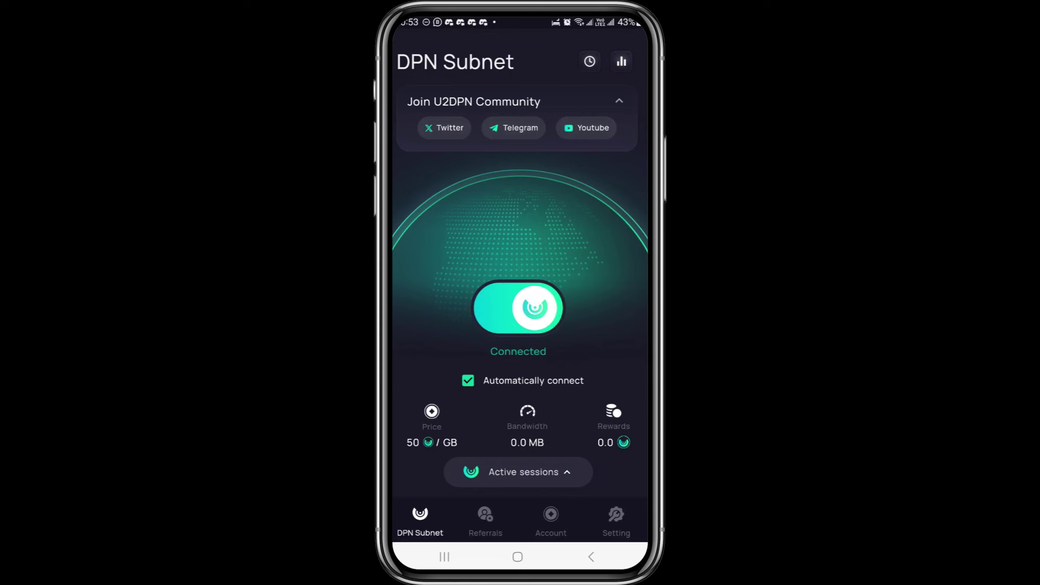
{"action": "left_click", "coordinate": [615, 344]}
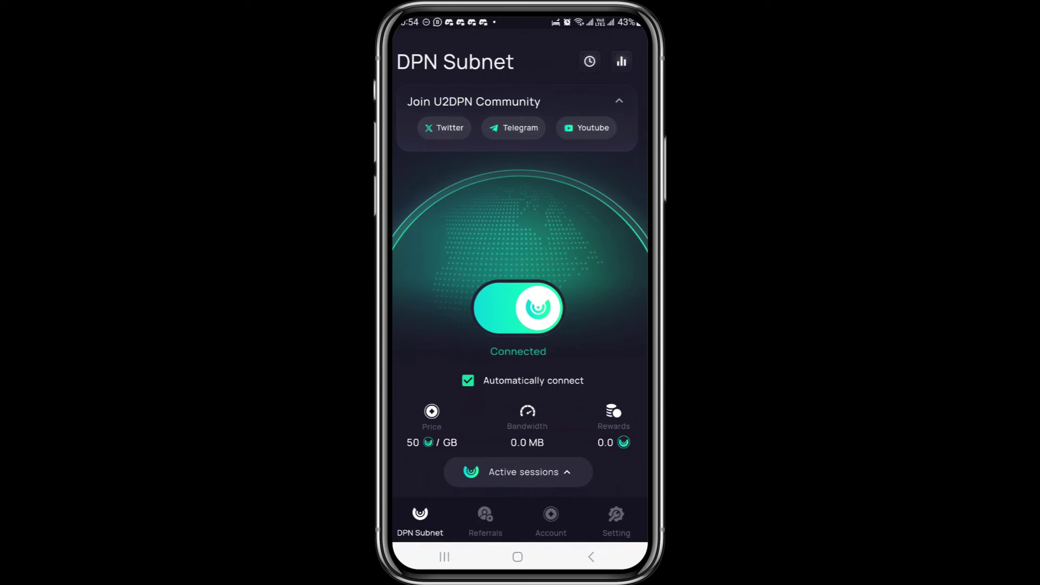
{"action": "left_click", "coordinate": [550, 516]}
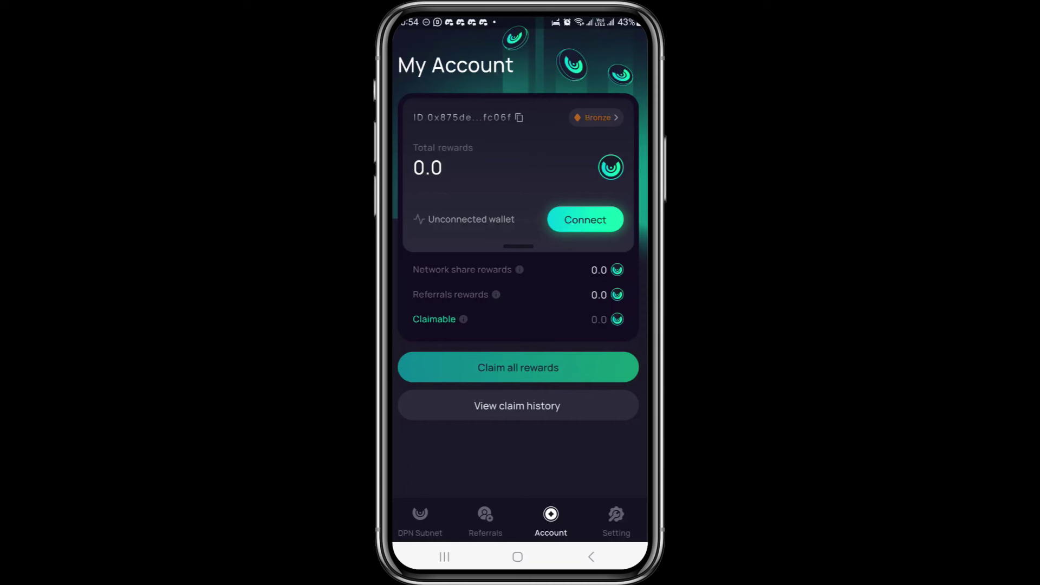
Step: Bring up the Enter U2U wallet sheet from My Account, then go to the app drawer
{"action": "left_click", "coordinate": [586, 217]}
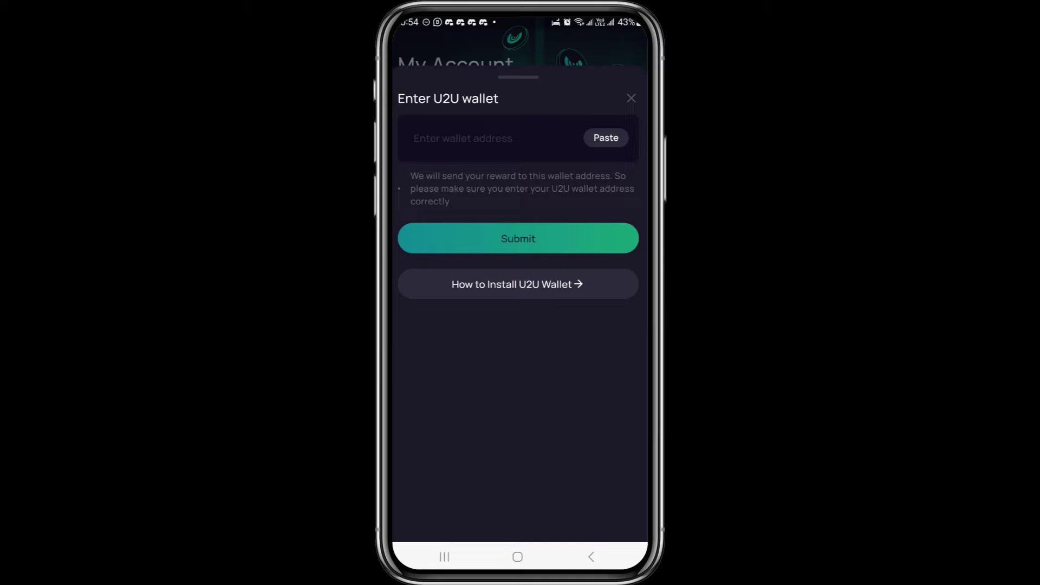
{"action": "left_click", "coordinate": [518, 557]}
{"action": "left_click_drag", "start_coordinate": [517, 461], "coordinate": [518, 216]}
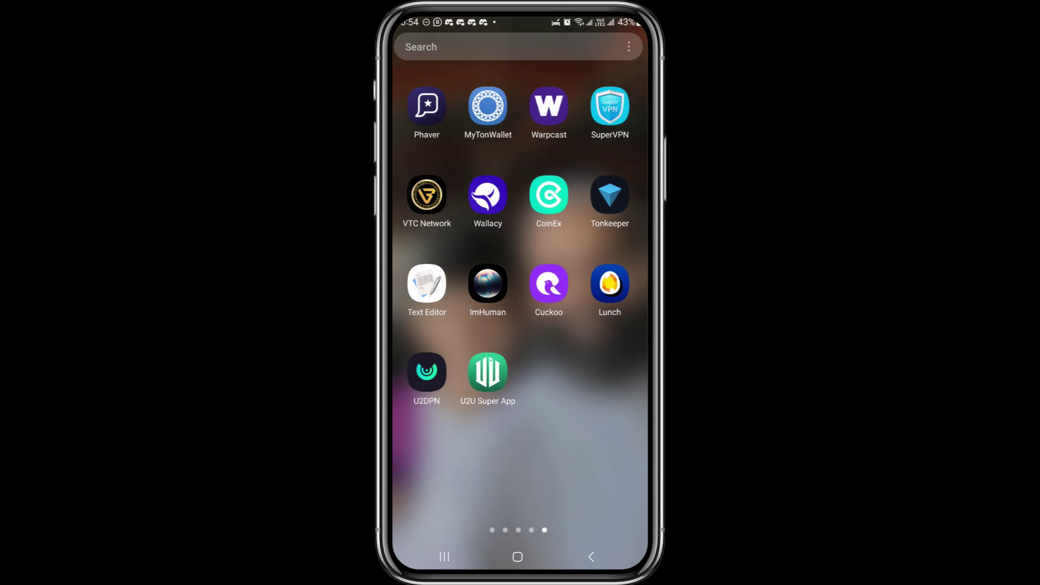
Step: Launch U2U Super App, allow its notifications, and choose Create new wallet
{"action": "left_click", "coordinate": [427, 283]}
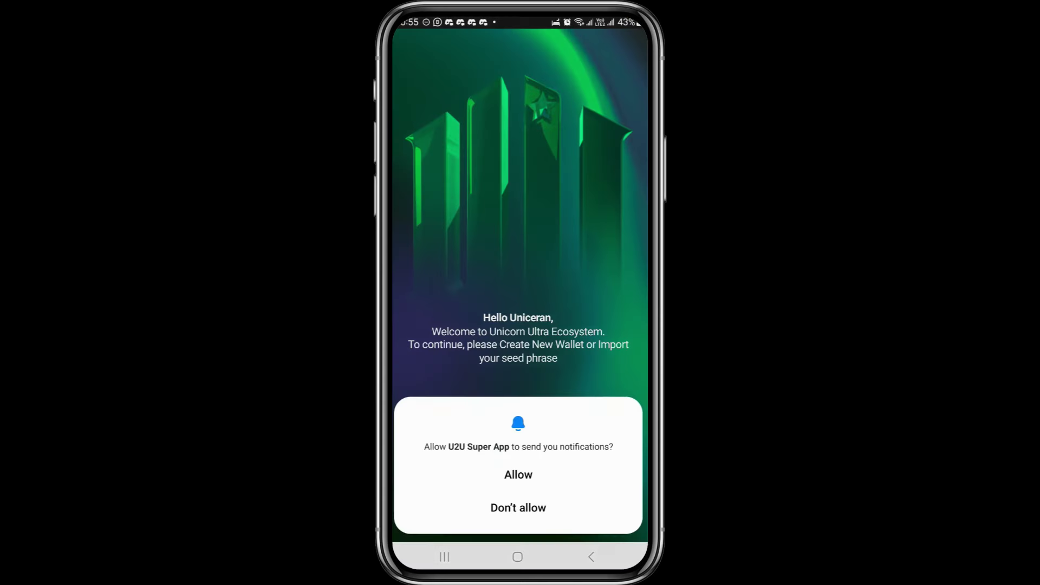
{"action": "left_click", "coordinate": [522, 474]}
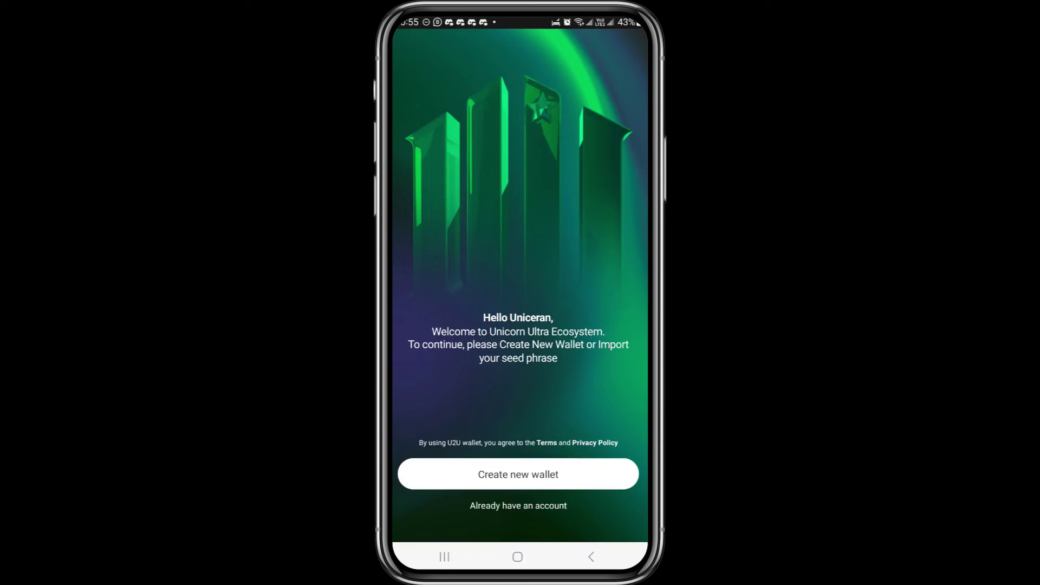
{"action": "left_click", "coordinate": [518, 474]}
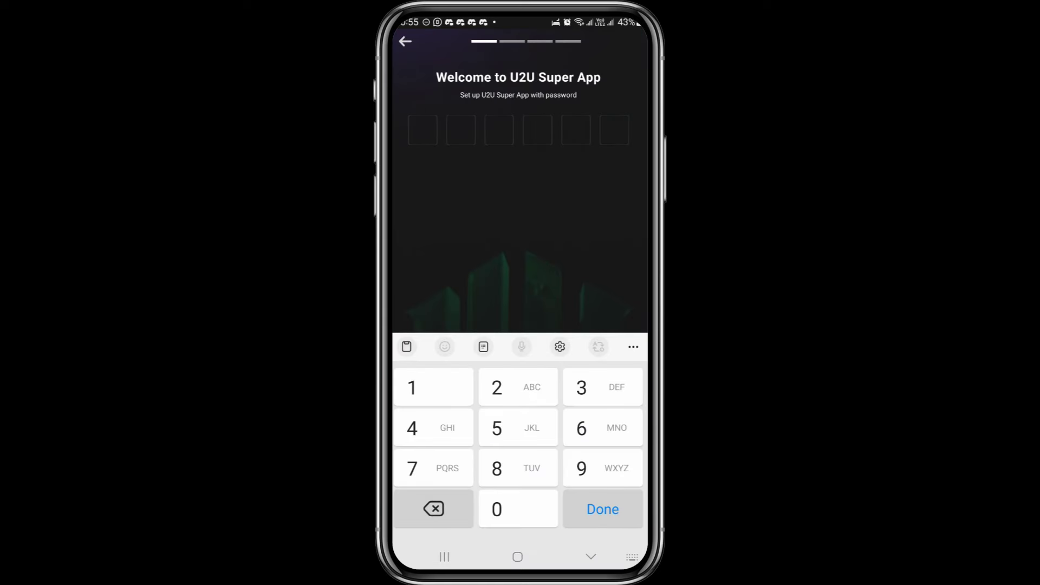
Step: Enter a 6-digit security password for the new wallet and confirm it
{"action": "left_click", "coordinate": [448, 423]}
{"action": "left_click", "coordinate": [444, 465]}
{"action": "left_click", "coordinate": [526, 425]}
{"action": "left_click", "coordinate": [583, 382]}
{"action": "left_click", "coordinate": [584, 383]}
{"action": "left_click", "coordinate": [594, 473]}
{"action": "left_click", "coordinate": [442, 428]}
{"action": "left_click", "coordinate": [444, 471]}
{"action": "left_click", "coordinate": [516, 426]}
{"action": "left_click", "coordinate": [591, 380]}
{"action": "left_click", "coordinate": [597, 427]}
{"action": "left_click", "coordinate": [598, 467]}
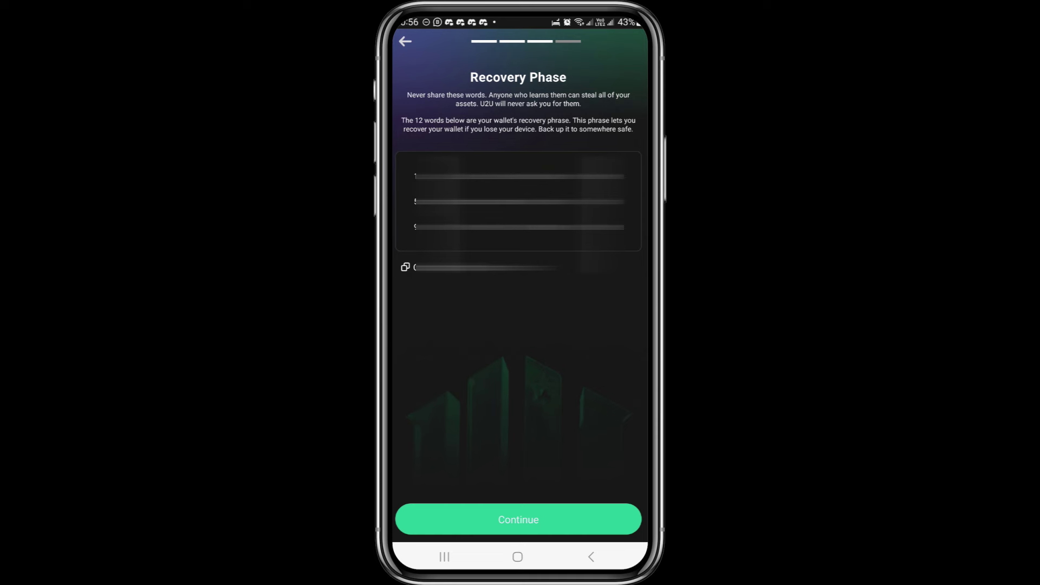
Step: Copy and screenshot the 12-word recovery phrase, continue, and unlock the wallet with the password
{"action": "left_click", "coordinate": [405, 267]}
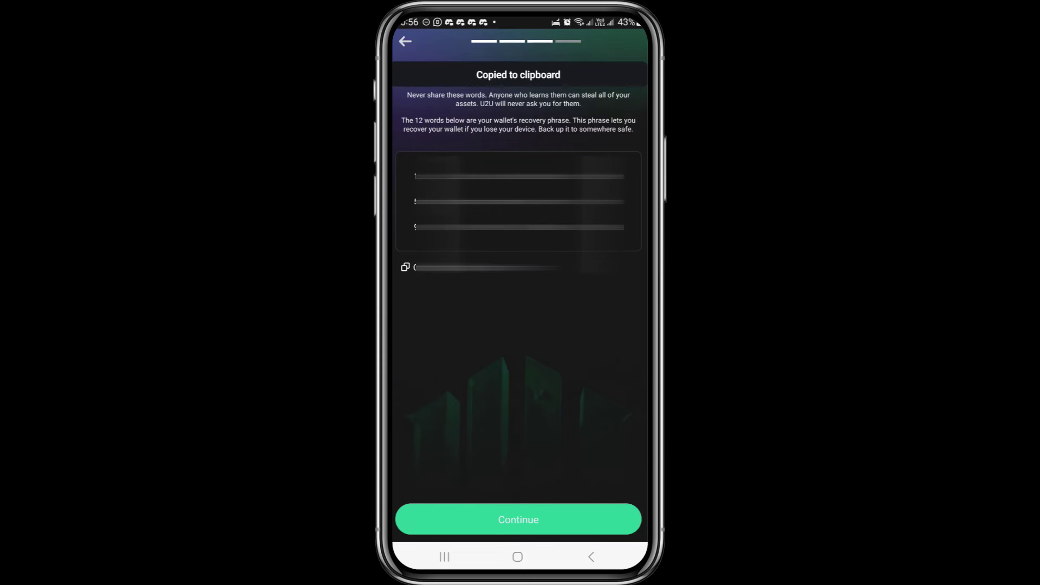
{"action": "key", "text": "Print"}
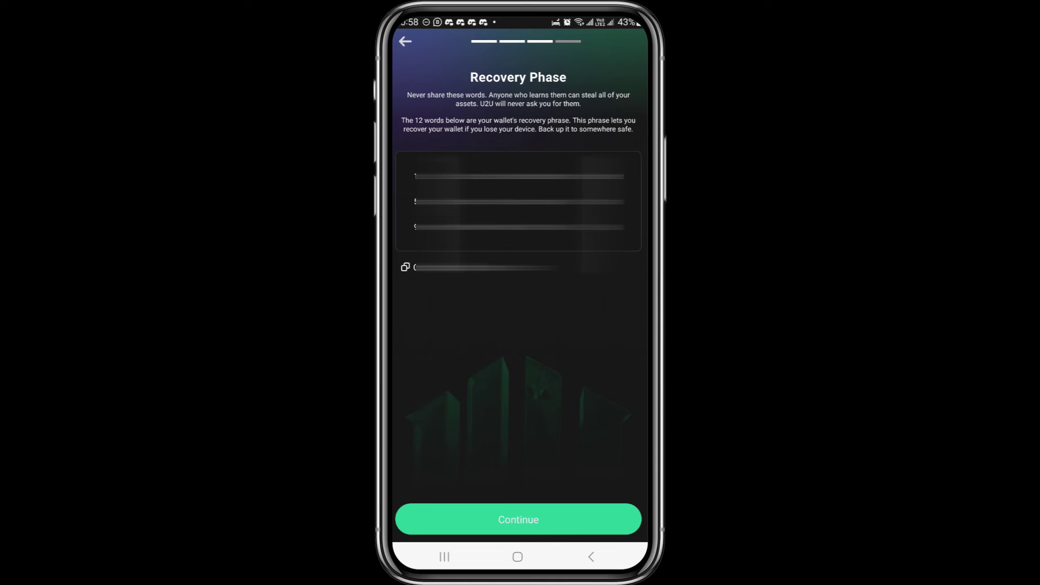
{"action": "left_click", "coordinate": [545, 518]}
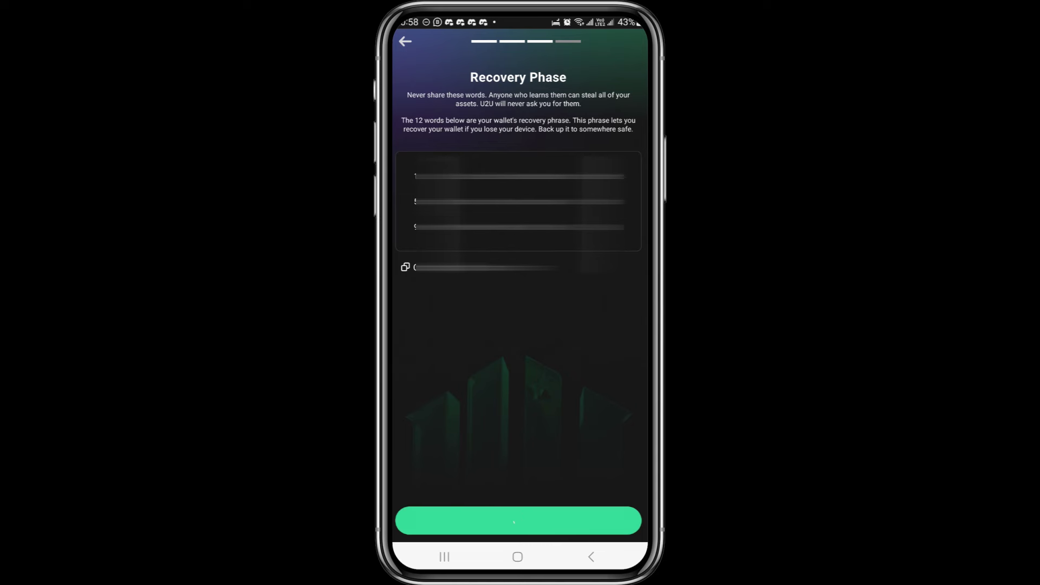
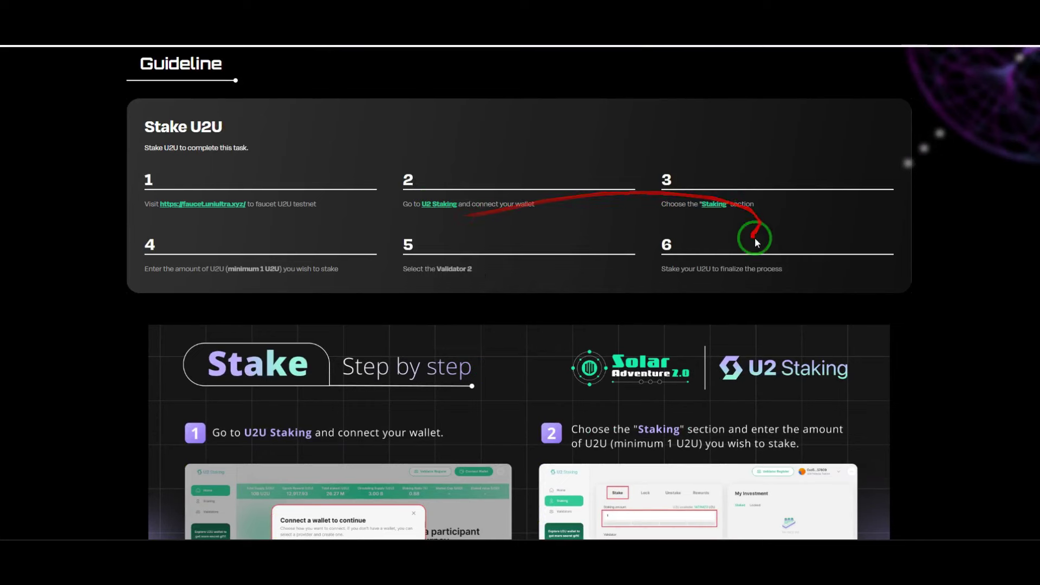
Step: Open the U2 Staking site and connect the MetaMask wallet on the U2U Nebulas Testnet
{"action": "left_click", "coordinate": [845, 32]}
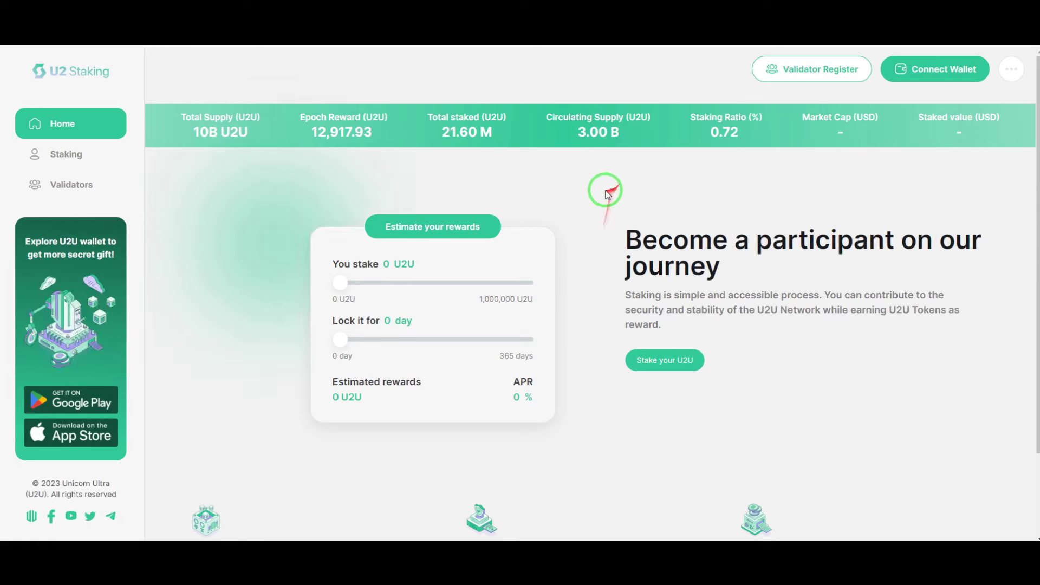
{"action": "left_click_drag", "start_coordinate": [601, 194], "coordinate": [774, 192]}
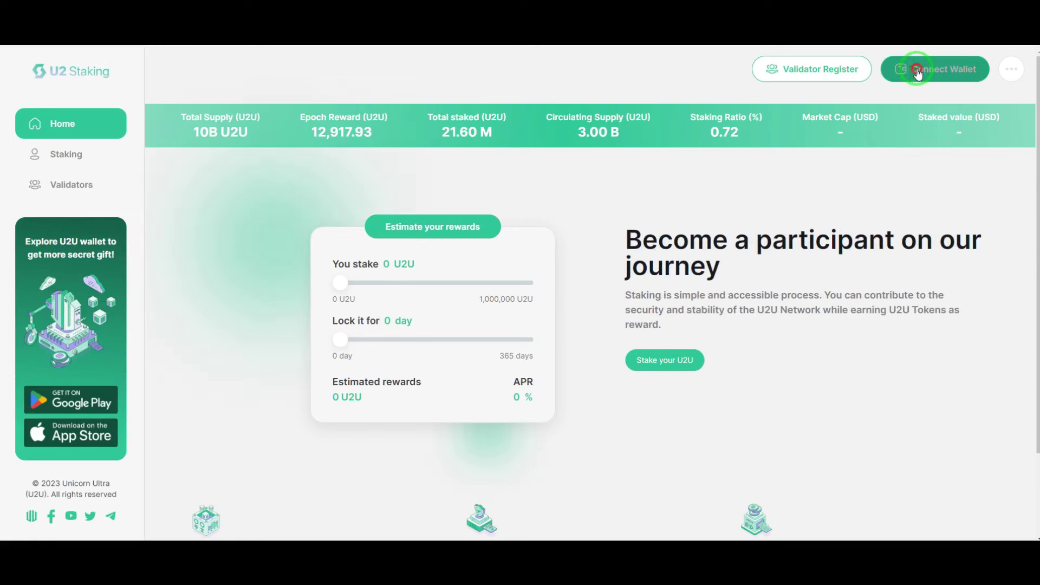
{"action": "left_click", "coordinate": [917, 73]}
{"action": "left_click", "coordinate": [478, 276]}
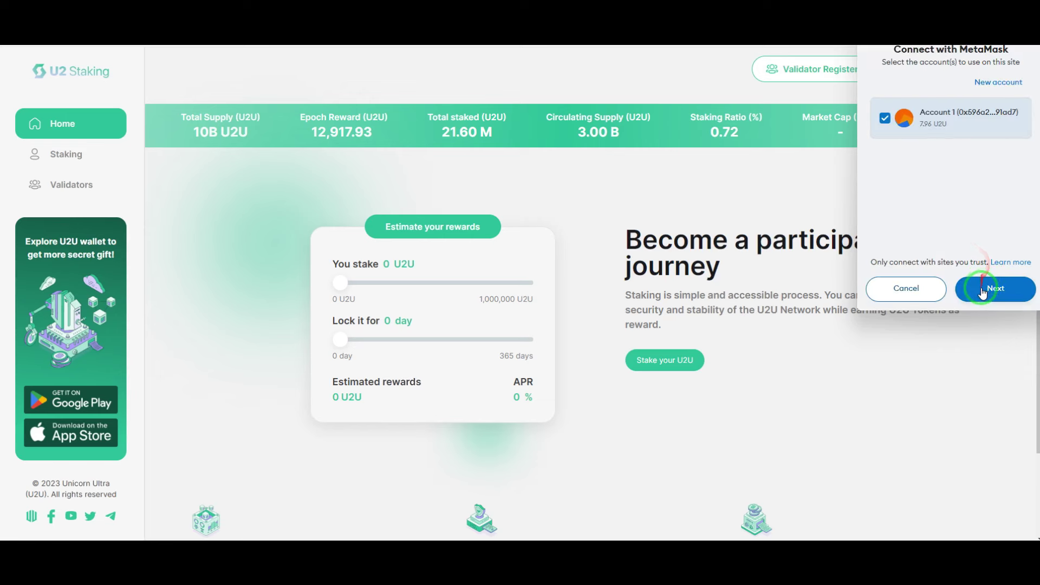
{"action": "left_click", "coordinate": [984, 293]}
{"action": "left_click", "coordinate": [983, 293]}
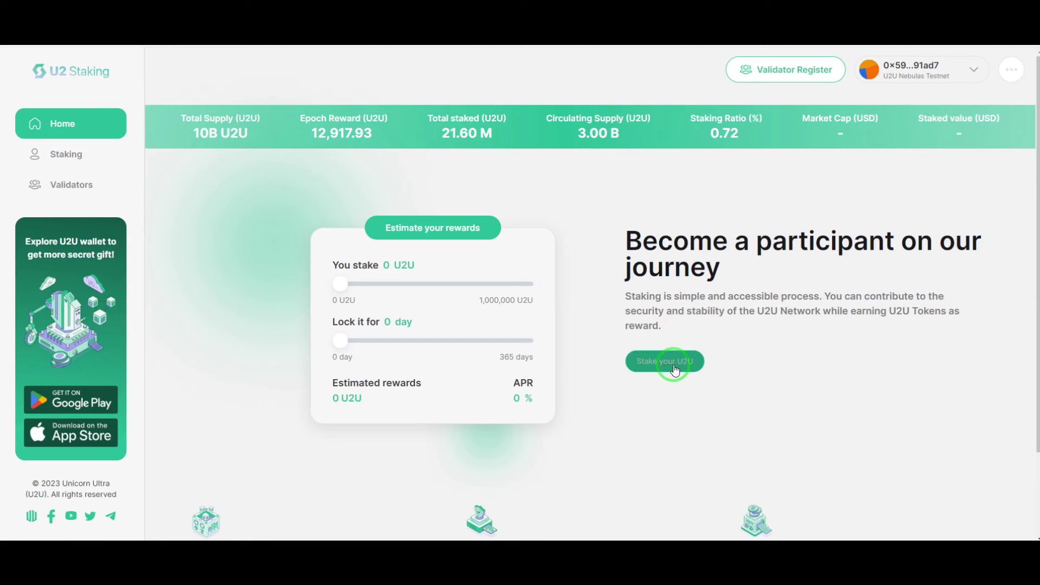
Step: Stake 1 U2U with Validator 1 (99.38% APR) and confirm the delegate transaction in MetaMask
{"action": "left_click", "coordinate": [675, 370]}
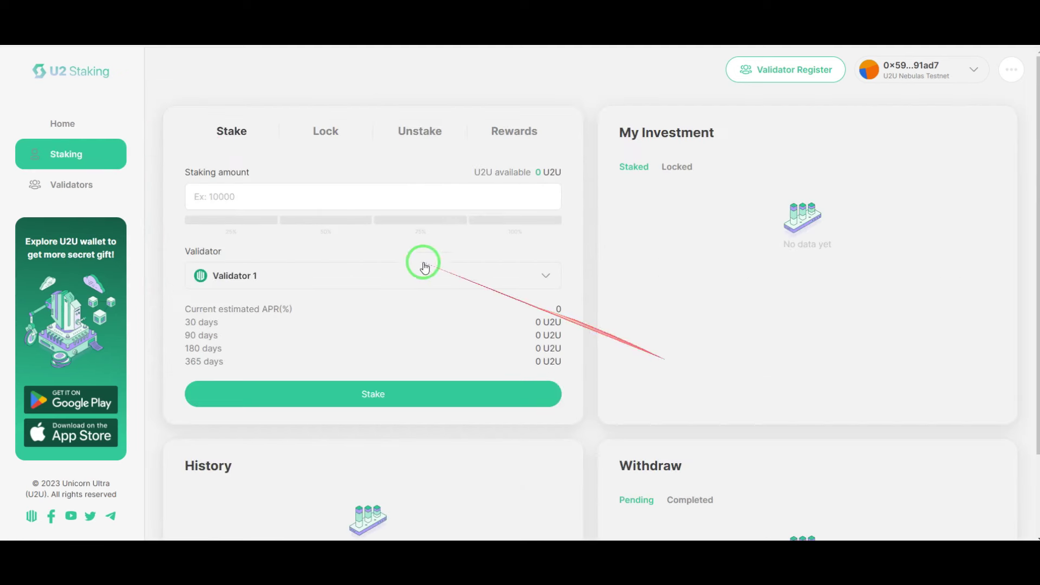
{"action": "left_click", "coordinate": [220, 199]}
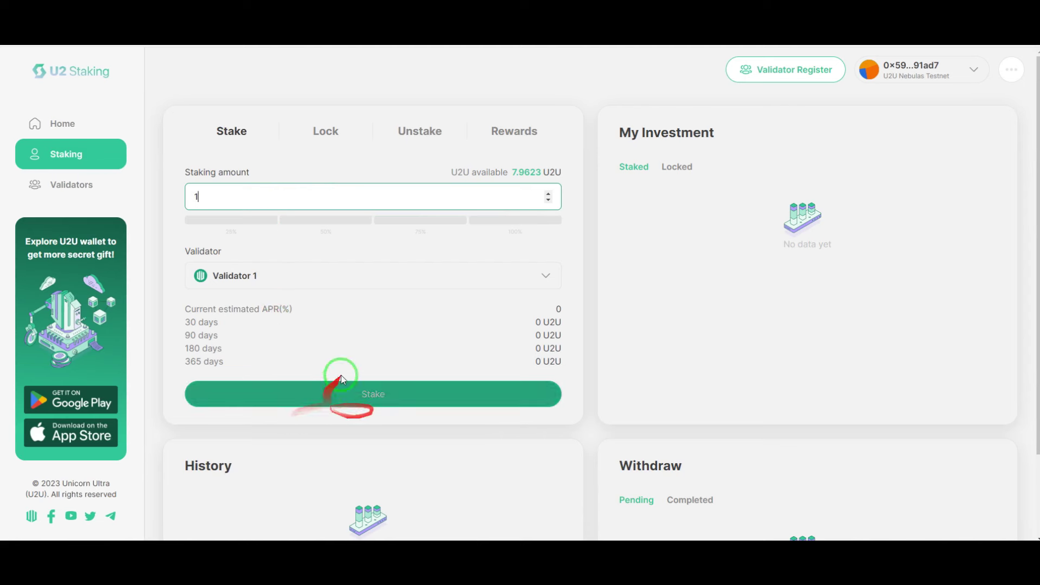
{"action": "left_click", "coordinate": [374, 395]}
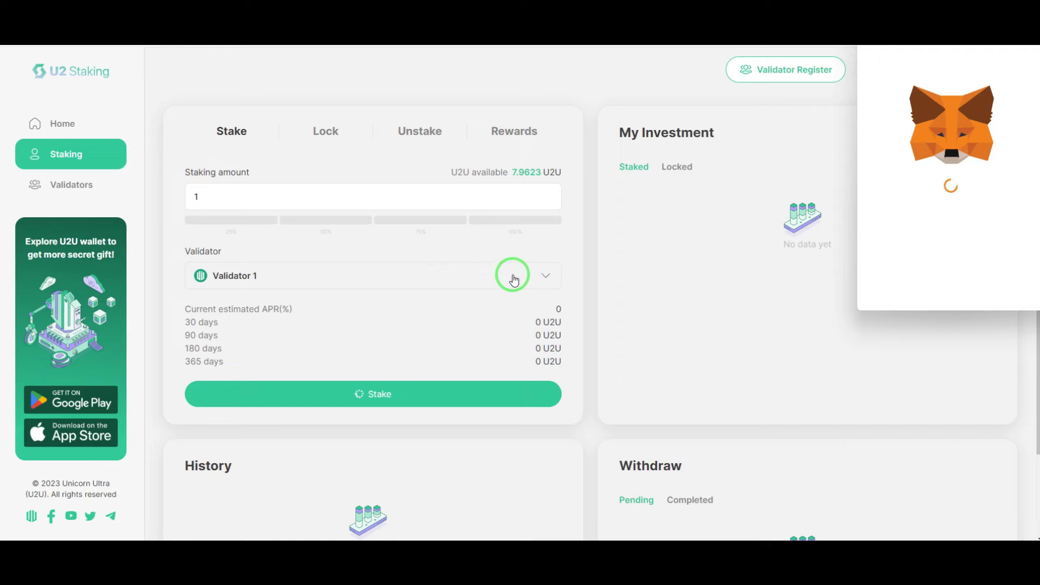
{"action": "left_click", "coordinate": [371, 273]}
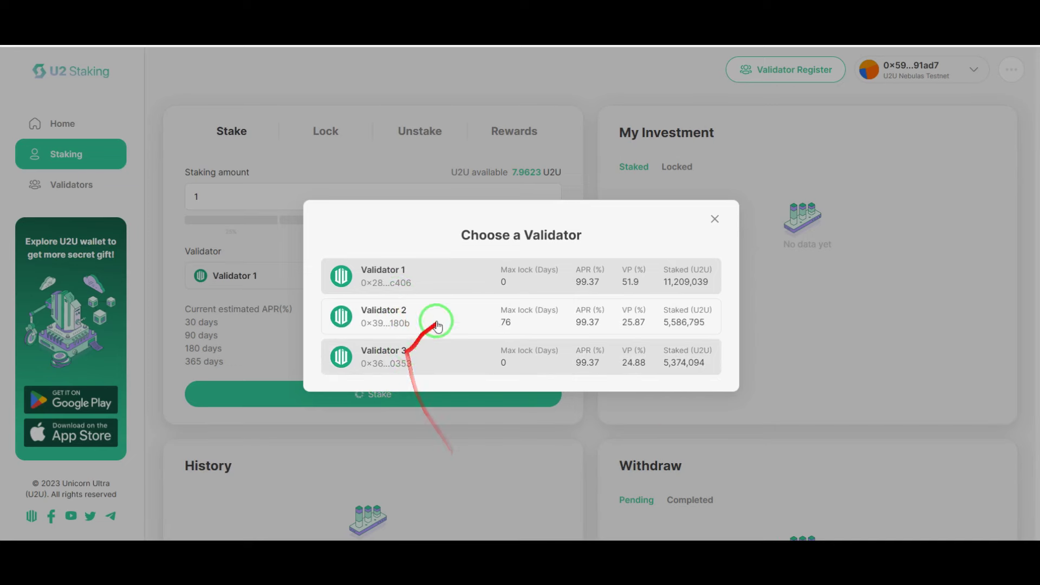
{"action": "left_click", "coordinate": [714, 219]}
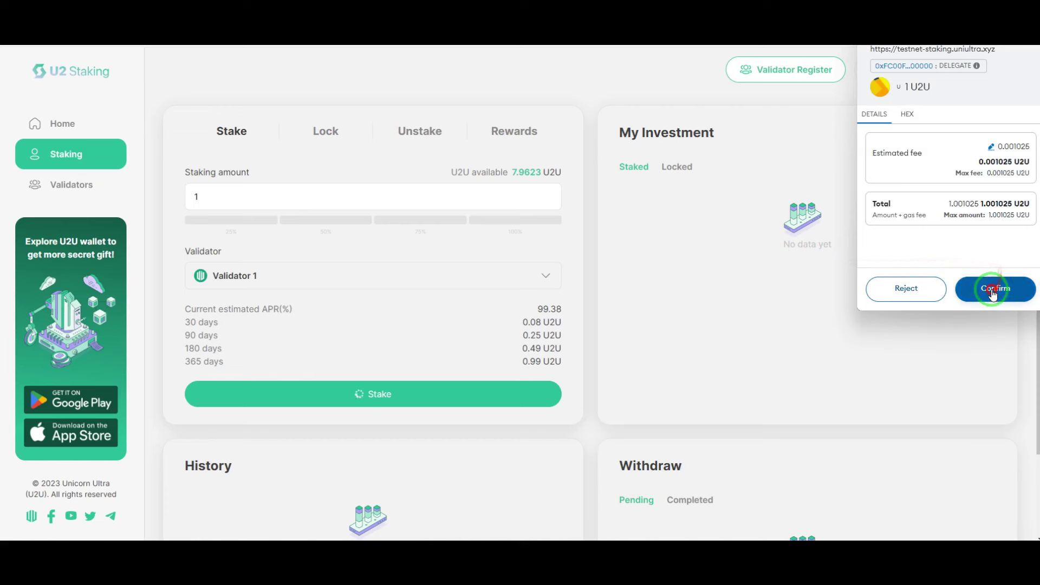
{"action": "left_click", "coordinate": [992, 293]}
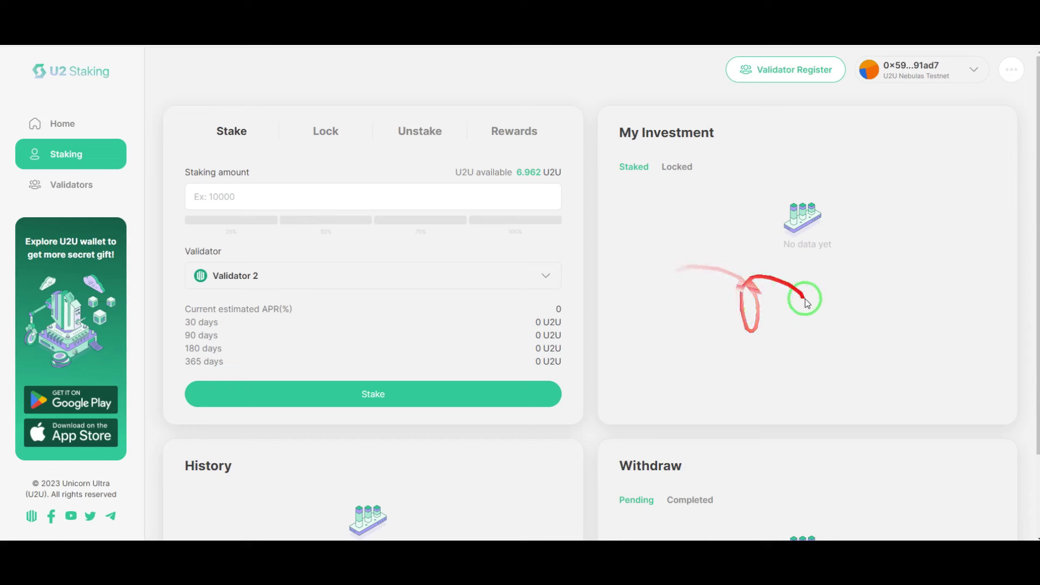
Step: Scroll the staking page to check My Investment and History after the 1 U2U delegation
{"action": "scroll", "coordinate": [660, 298], "scroll_direction": "down", "scroll_amount": 2}
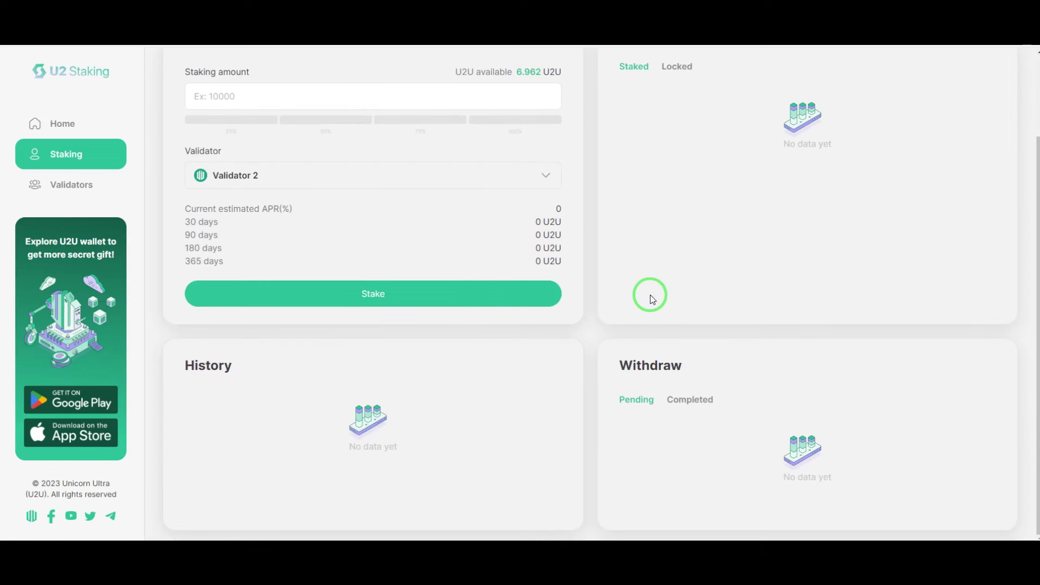
{"action": "scroll", "coordinate": [651, 295], "scroll_direction": "up", "scroll_amount": 2}
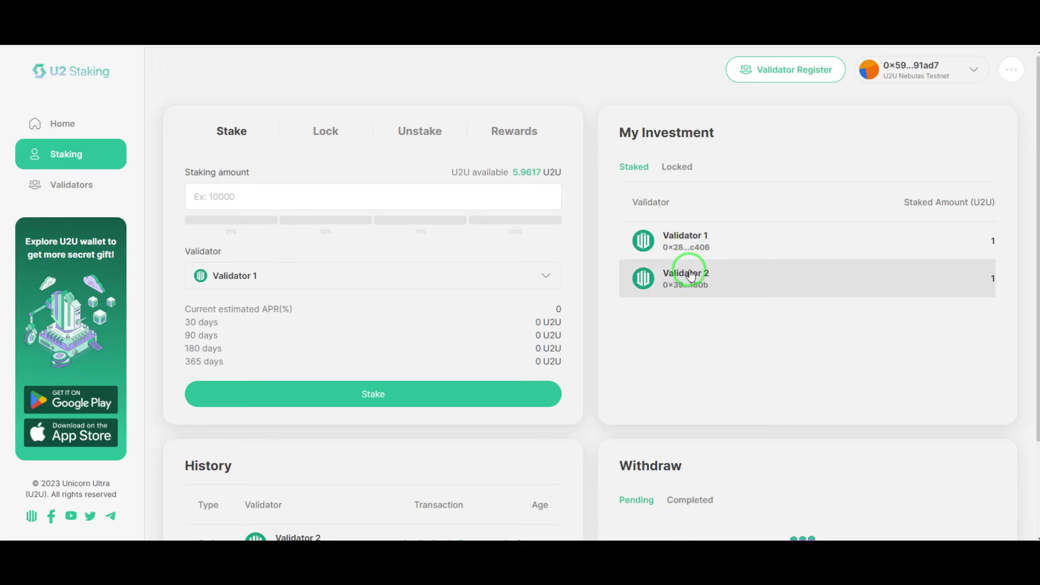
Step: Lock the full 1 U2U staked with Validator 2 for 76 days and confirm in MetaMask
{"action": "left_click", "coordinate": [326, 131]}
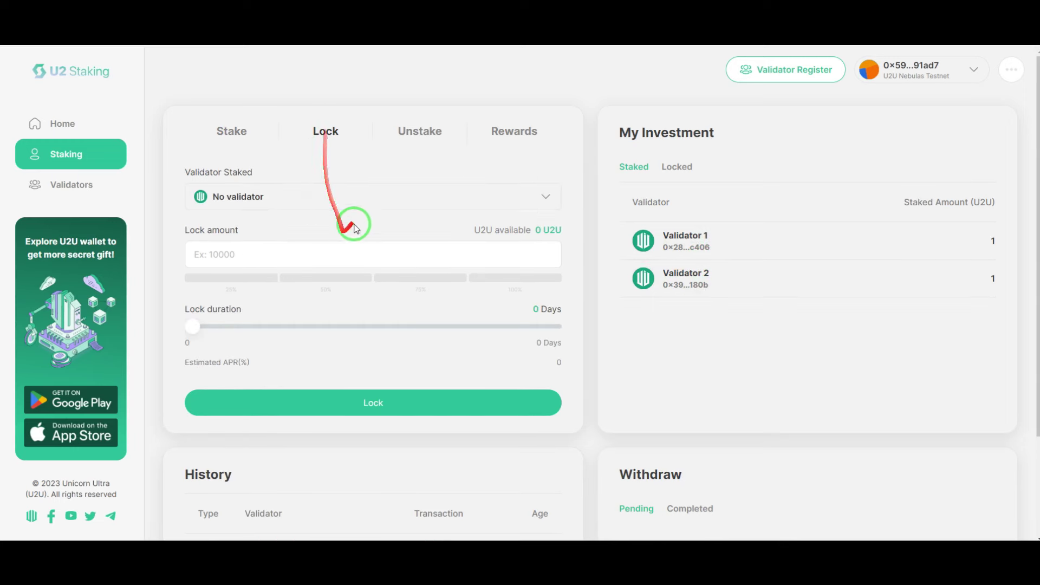
{"action": "left_click", "coordinate": [363, 203]}
{"action": "left_click", "coordinate": [430, 296]}
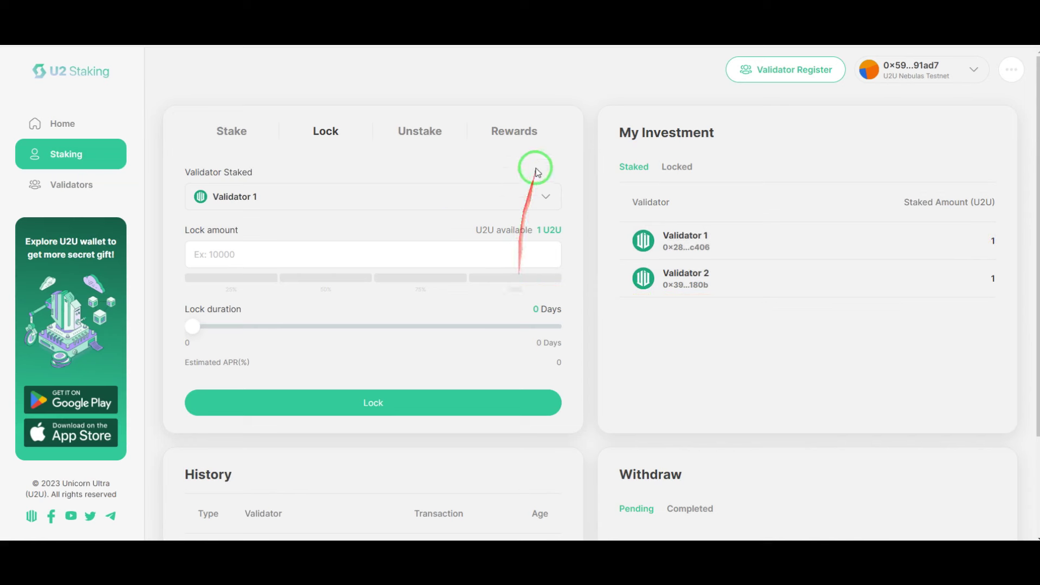
{"action": "left_click", "coordinate": [518, 277]}
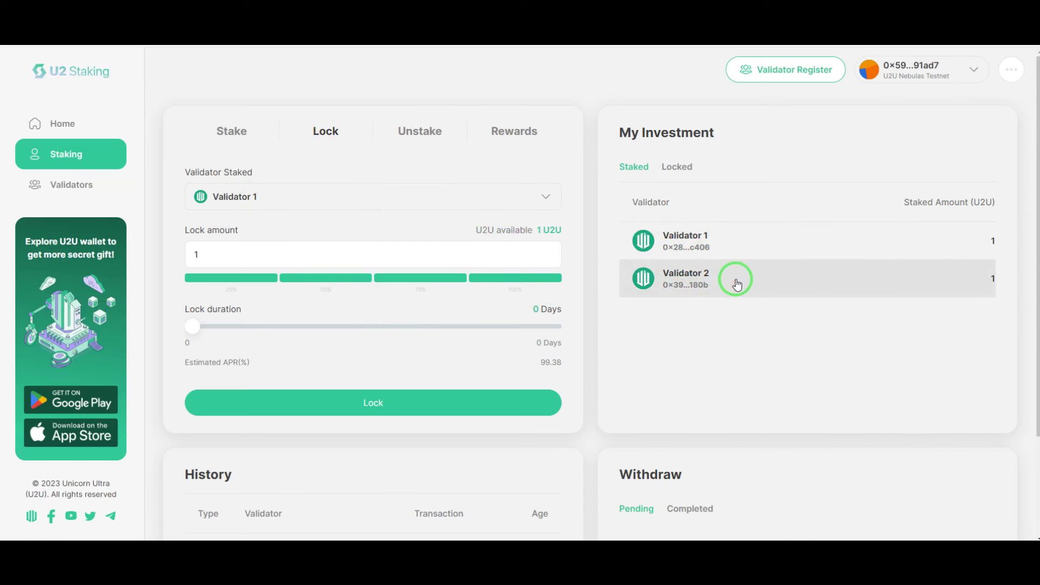
{"action": "left_click", "coordinate": [448, 196]}
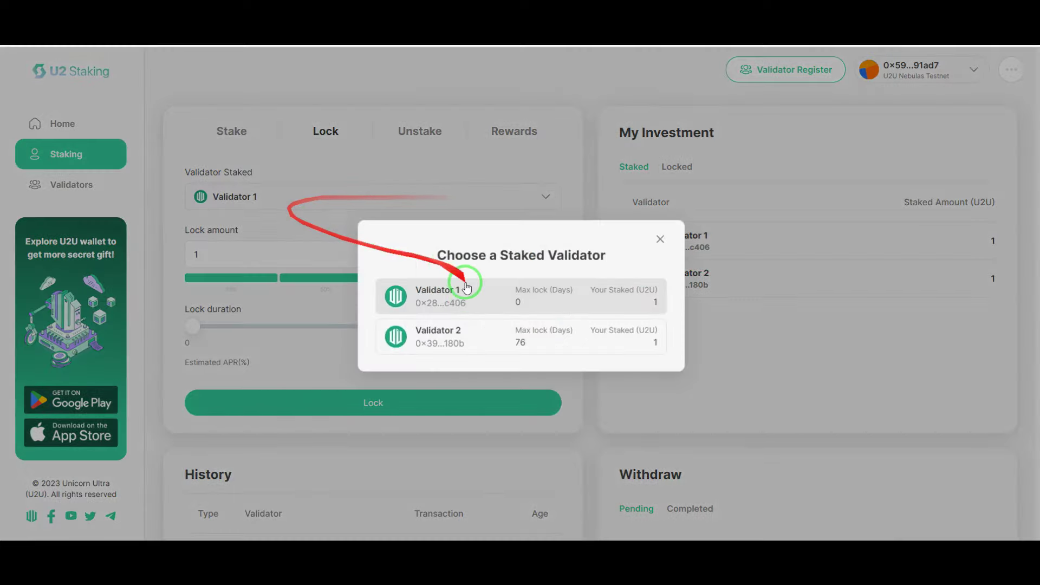
{"action": "left_click", "coordinate": [459, 332]}
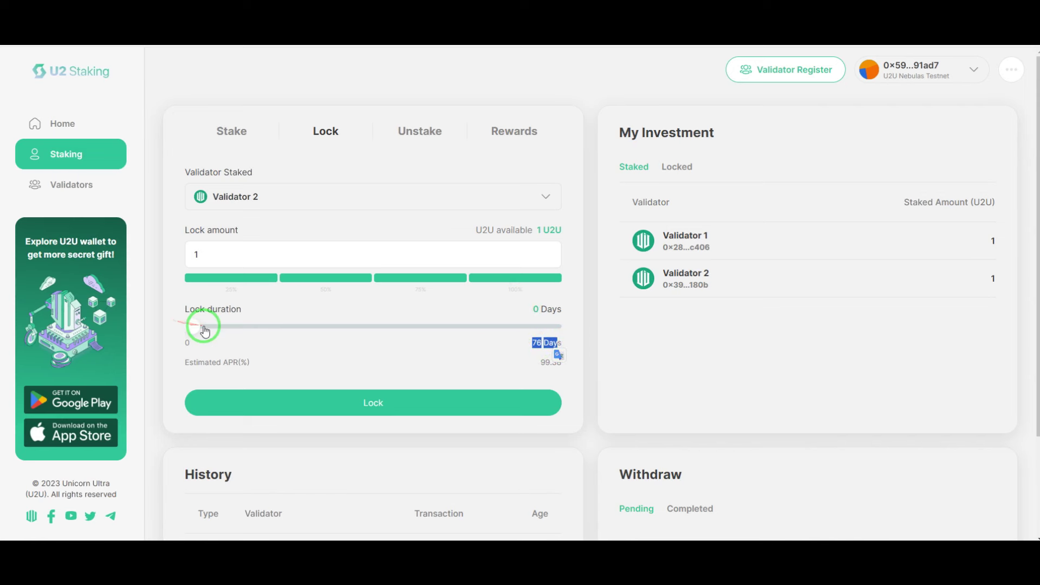
{"action": "left_click_drag", "start_coordinate": [208, 329], "coordinate": [204, 255]}
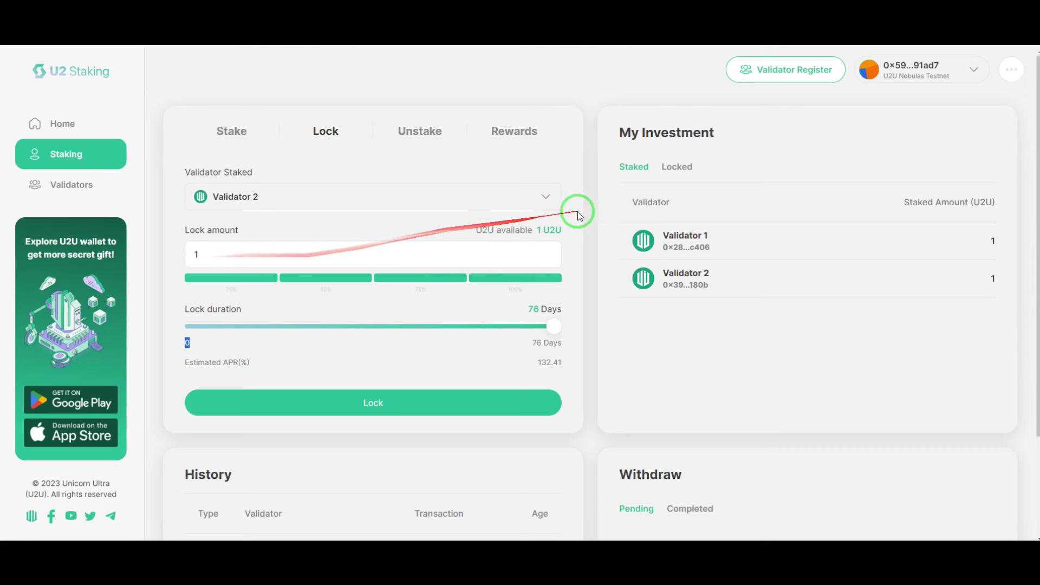
{"action": "left_click", "coordinate": [363, 404]}
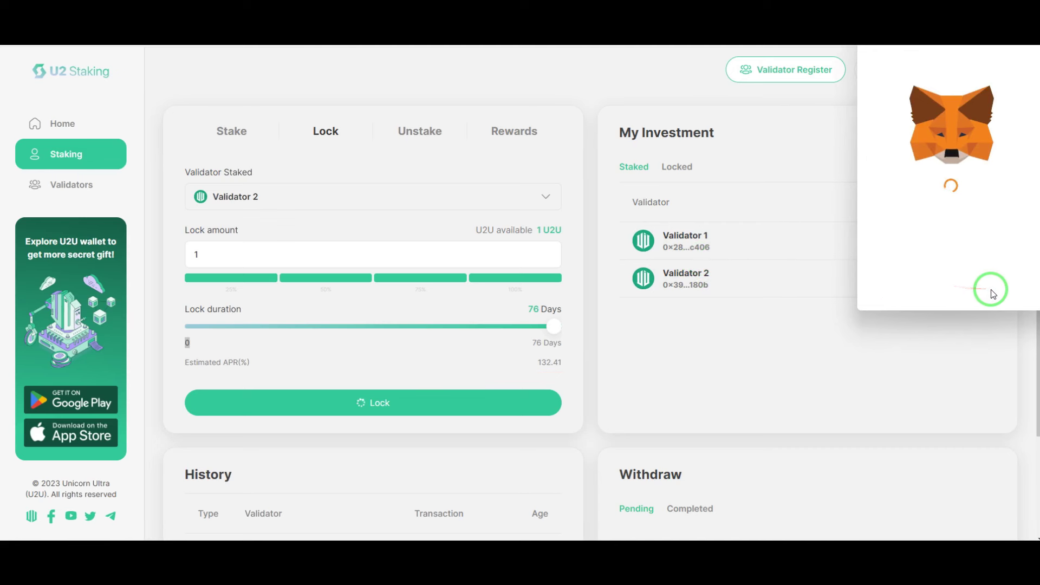
{"action": "scroll", "coordinate": [954, 268], "scroll_direction": "down", "scroll_amount": 1}
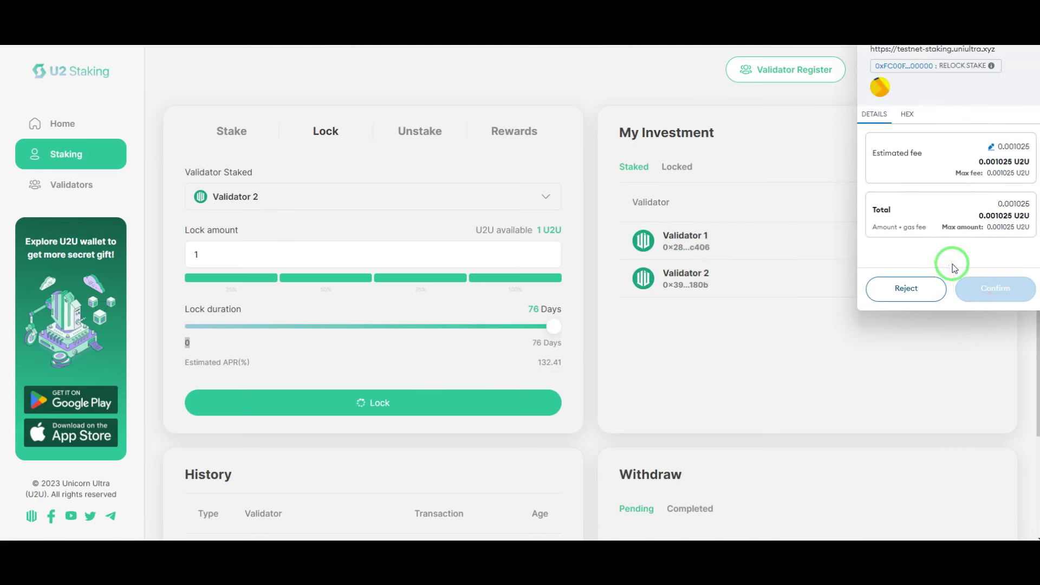
{"action": "left_click", "coordinate": [982, 290]}
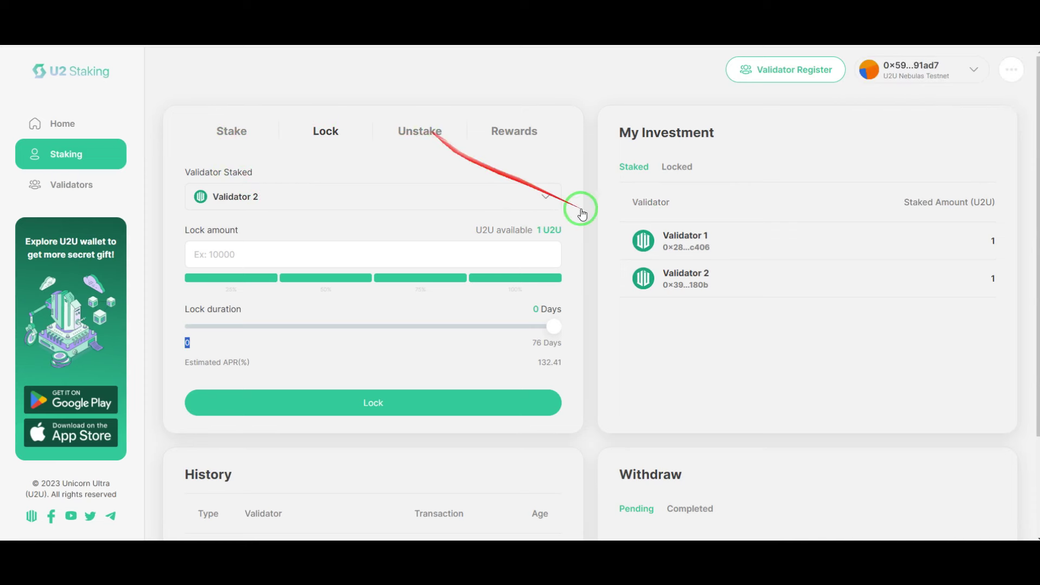
Step: Undelegate the full 1 U2U from Validator 1, confirm in MetaMask, and return to U2 Quest
{"action": "left_click", "coordinate": [714, 237]}
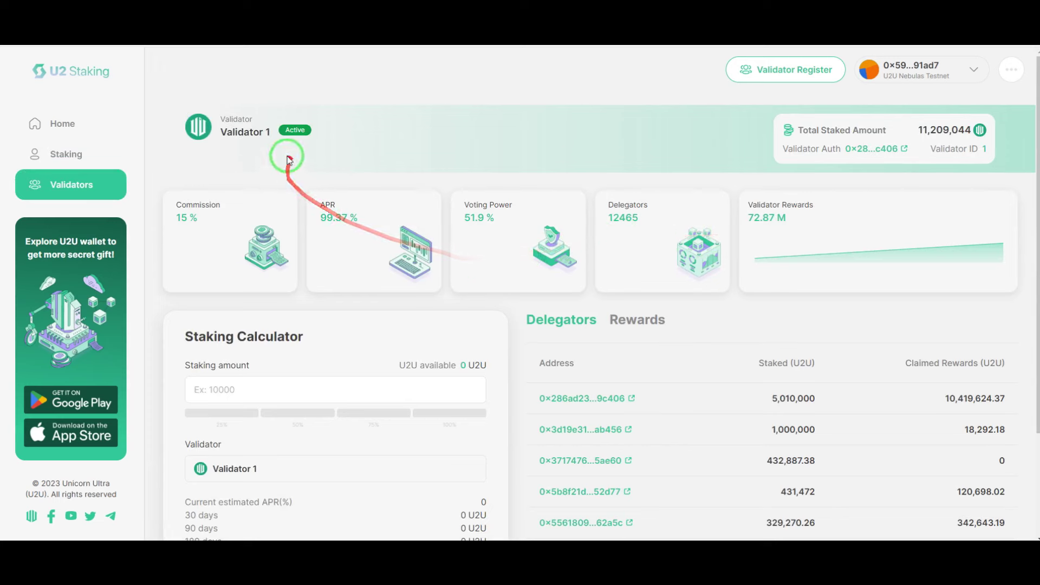
{"action": "left_click", "coordinate": [53, 155]}
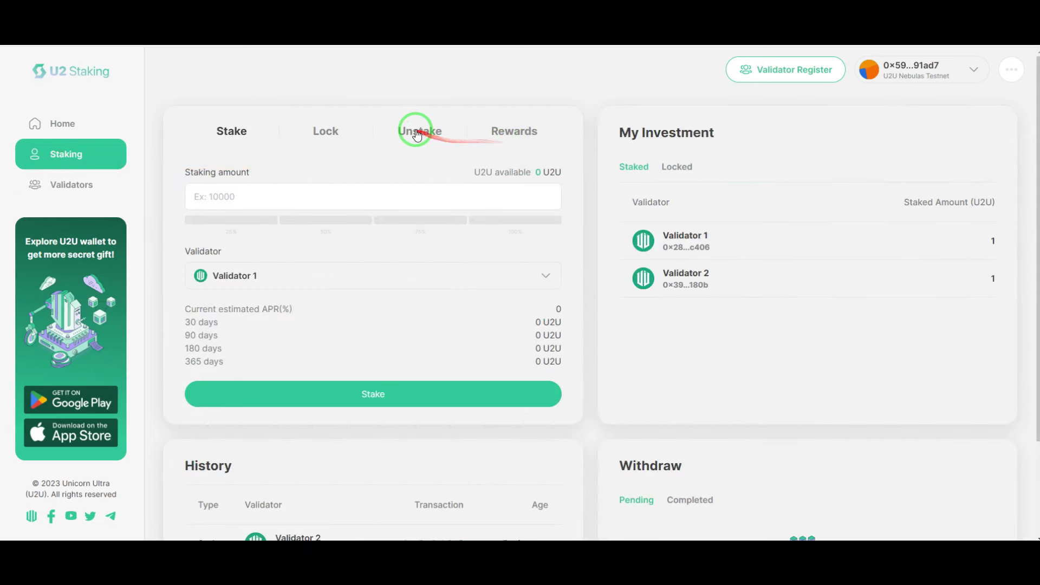
{"action": "left_click", "coordinate": [414, 132]}
{"action": "left_click", "coordinate": [438, 193]}
{"action": "left_click", "coordinate": [425, 287]}
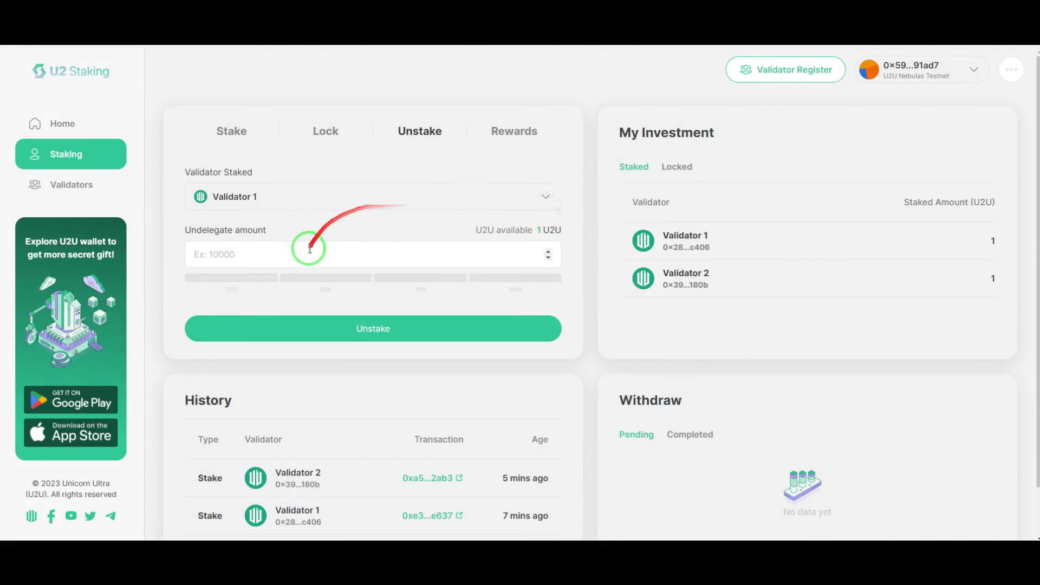
{"action": "left_click", "coordinate": [556, 277]}
{"action": "left_click", "coordinate": [413, 331]}
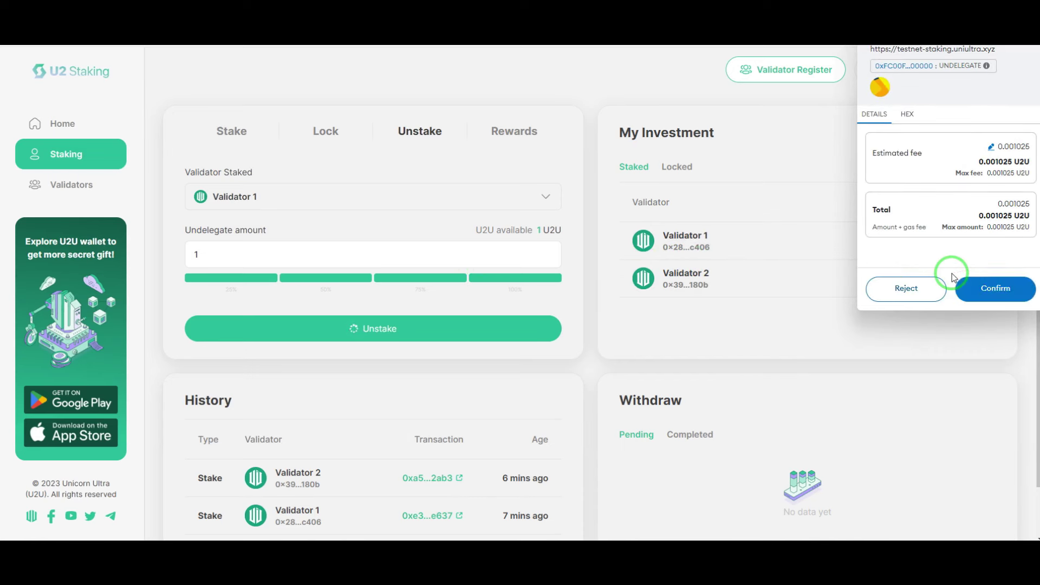
{"action": "left_click", "coordinate": [983, 291]}
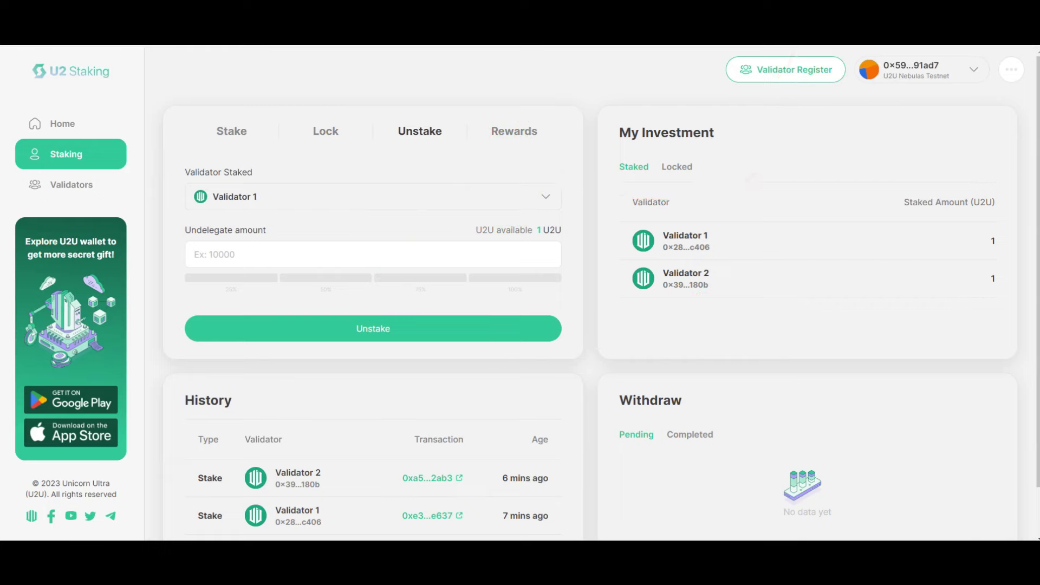
{"action": "left_click", "coordinate": [786, 32]}
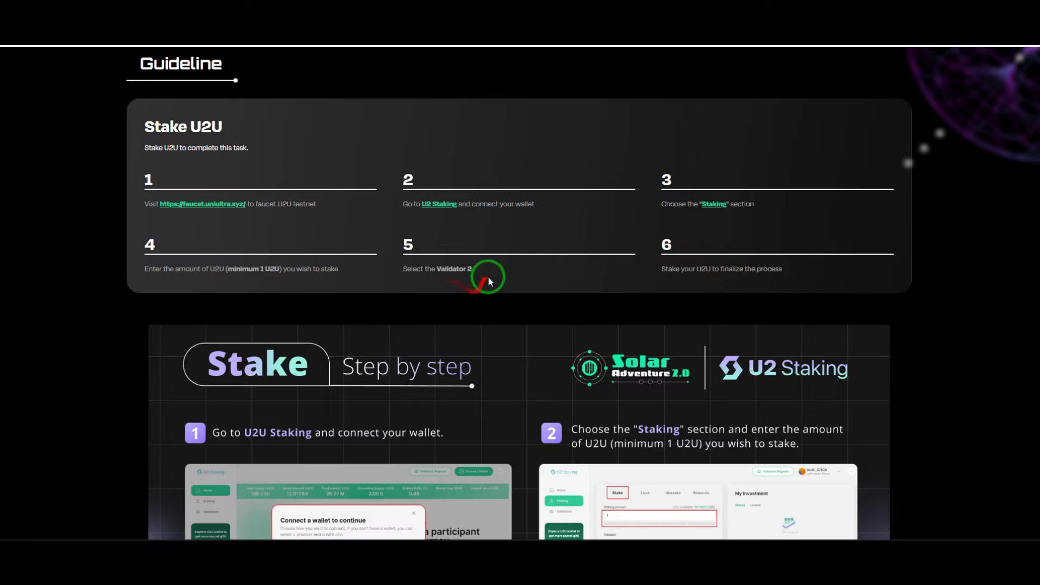
Step: Verify the Stake U2U and Lock staked U2U tasks, then claim the MARS NFT in MetaMask
{"action": "scroll", "coordinate": [486, 277], "scroll_direction": "down", "scroll_amount": 3}
{"action": "scroll", "coordinate": [487, 266], "scroll_direction": "up", "scroll_amount": 10}
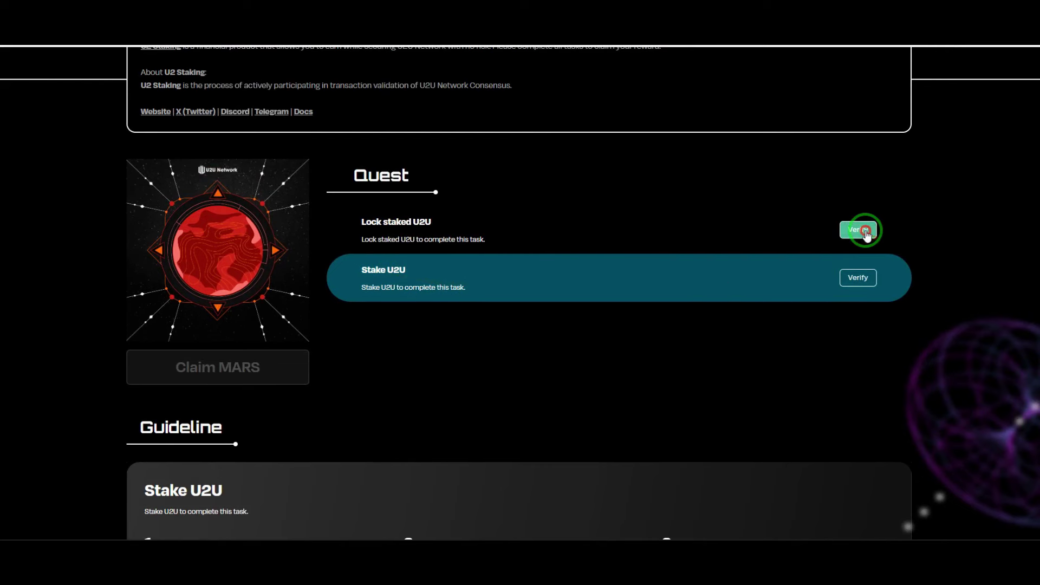
{"action": "left_click", "coordinate": [854, 278]}
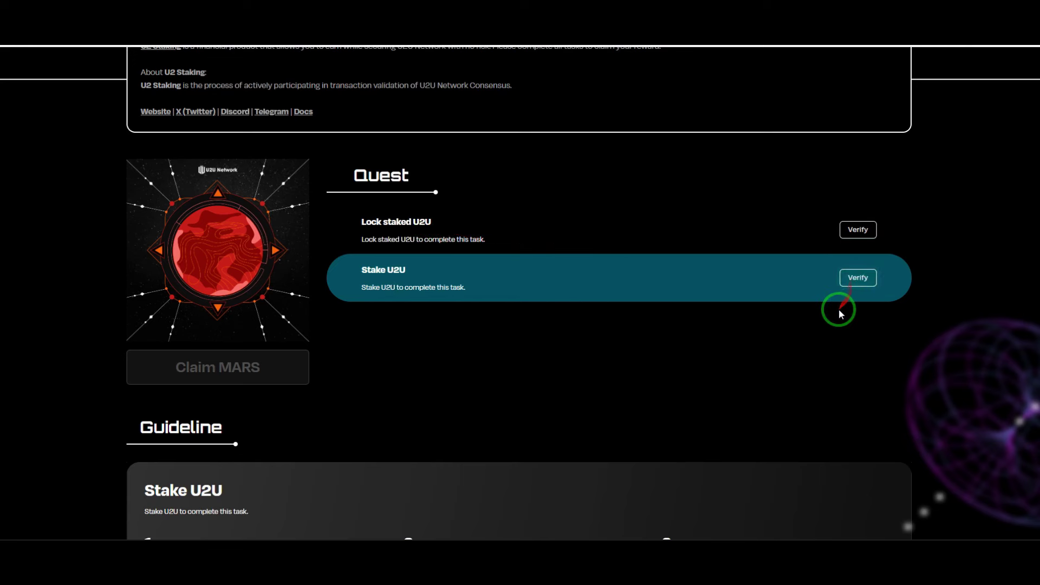
{"action": "left_click", "coordinate": [853, 230]}
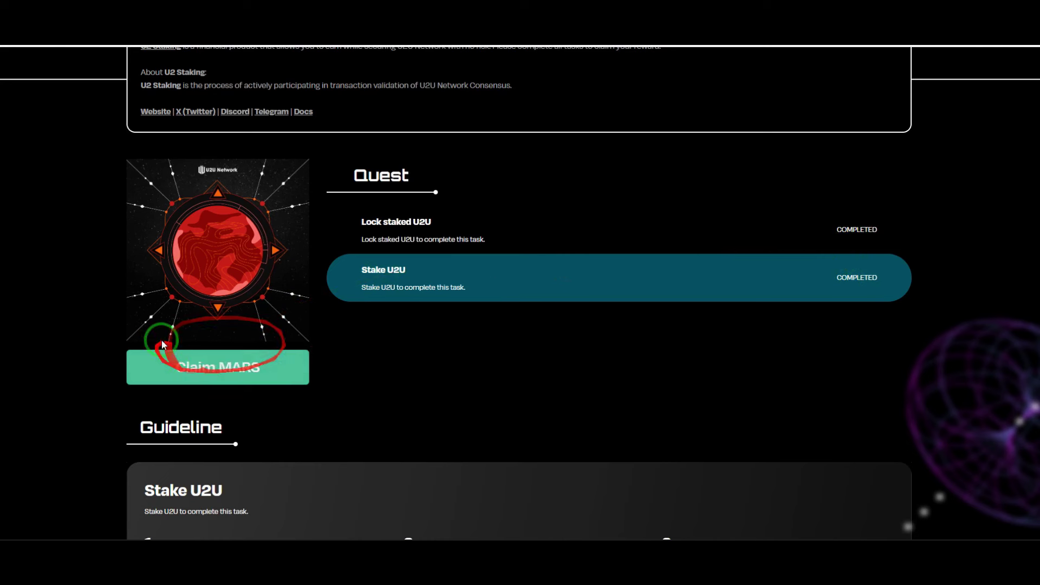
{"action": "left_click", "coordinate": [215, 370]}
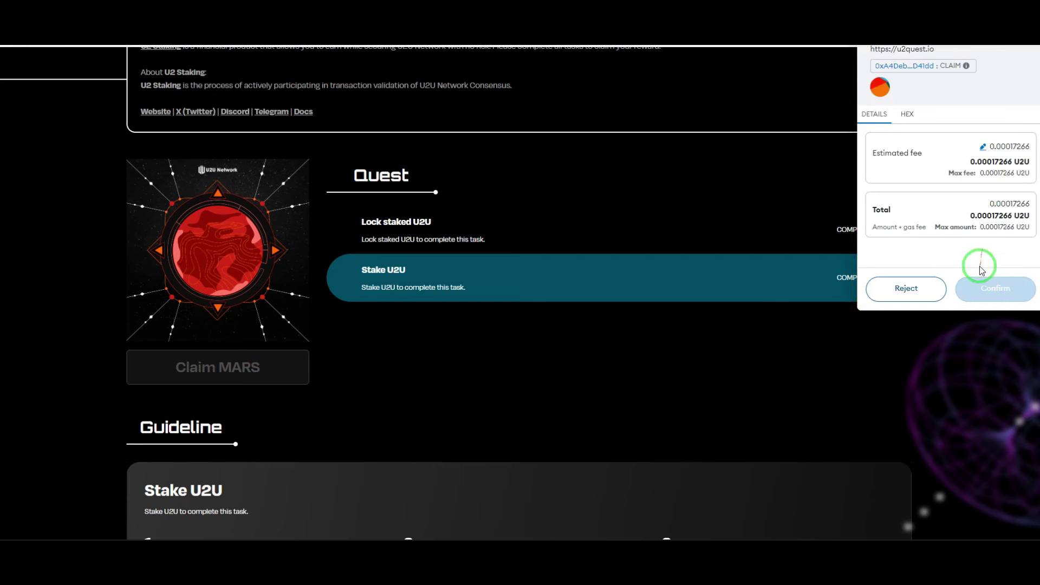
{"action": "left_click", "coordinate": [986, 286]}
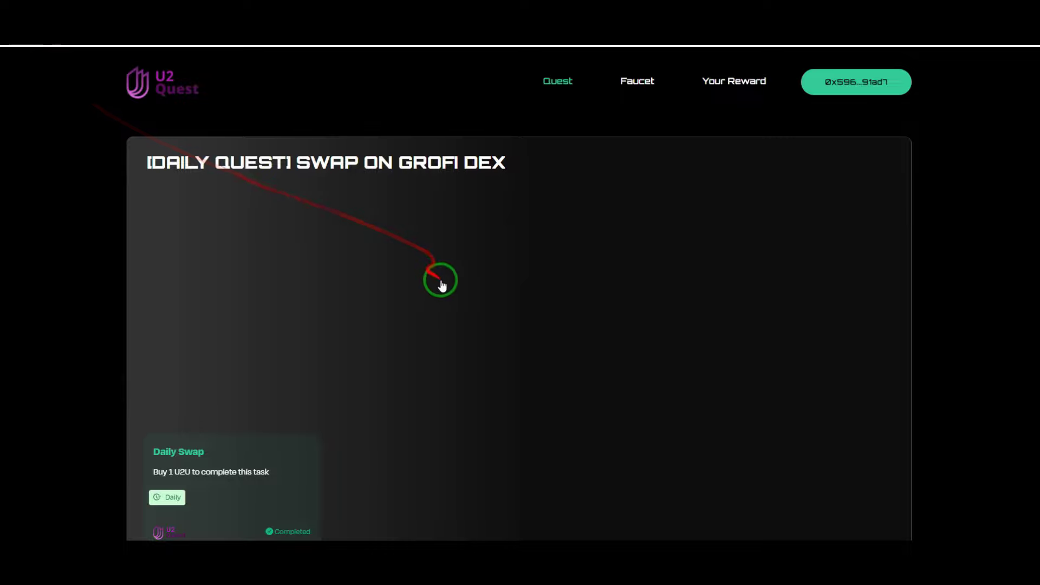
Step: Find and open the X721 Marketplace quest, then scroll to its four-step Buy NFT guideline
{"action": "scroll", "coordinate": [428, 295], "scroll_direction": "down", "scroll_amount": 1}
{"action": "scroll", "coordinate": [411, 308], "scroll_direction": "down", "scroll_amount": 15}
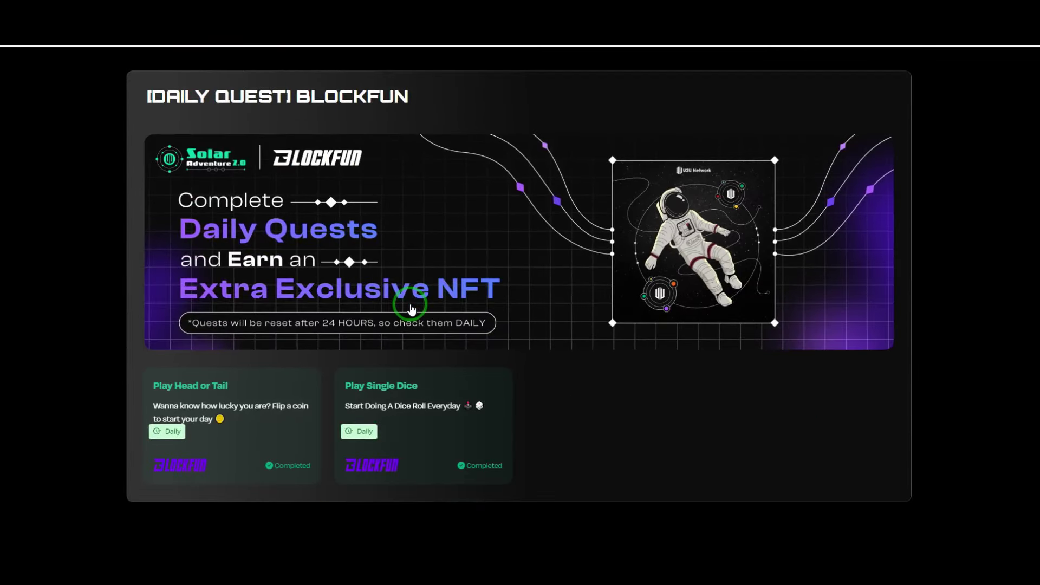
{"action": "scroll", "coordinate": [411, 307], "scroll_direction": "down", "scroll_amount": 10}
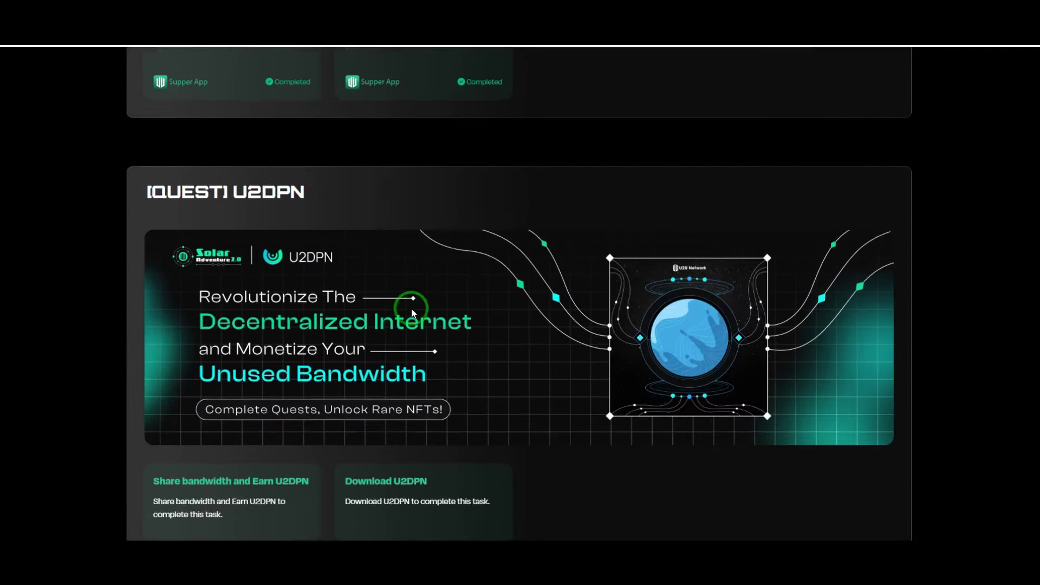
{"action": "scroll", "coordinate": [293, 259], "scroll_direction": "down", "scroll_amount": 6}
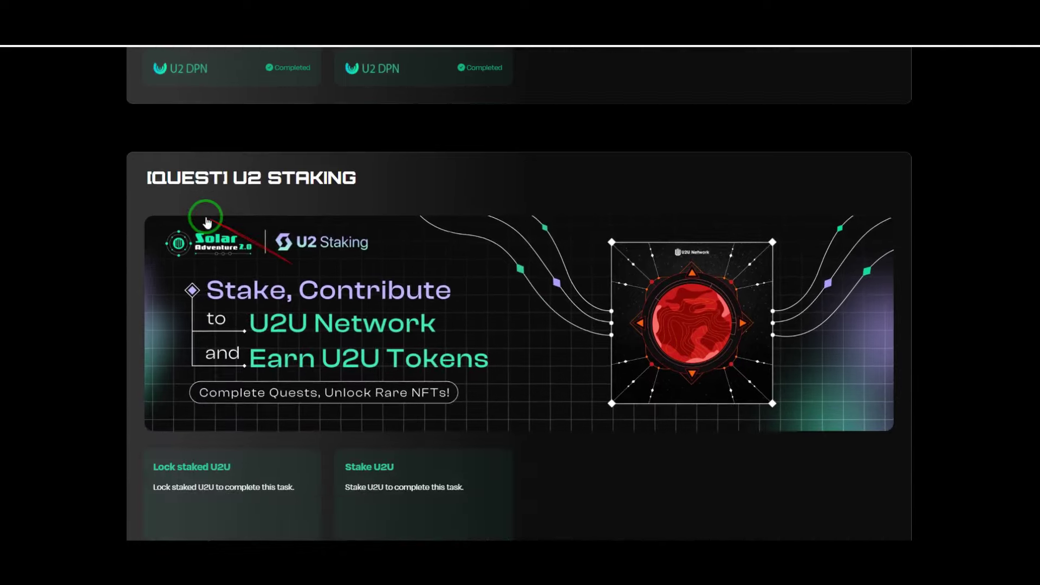
{"action": "scroll", "coordinate": [200, 206], "scroll_direction": "down", "scroll_amount": 1}
{"action": "scroll", "coordinate": [270, 238], "scroll_direction": "down", "scroll_amount": 2}
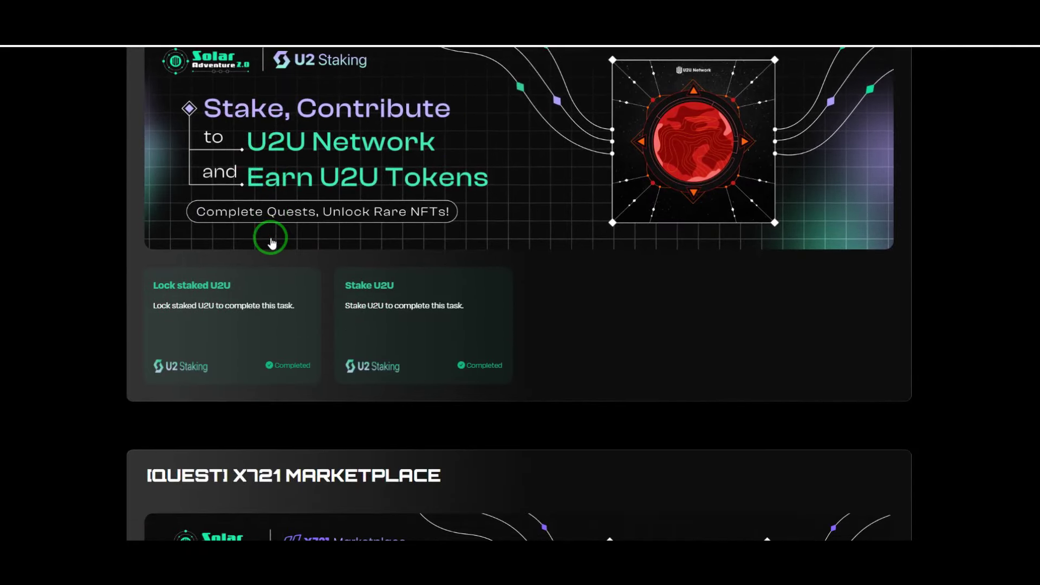
{"action": "scroll", "coordinate": [272, 242], "scroll_direction": "down", "scroll_amount": 2}
{"action": "scroll", "coordinate": [271, 242], "scroll_direction": "down", "scroll_amount": 2}
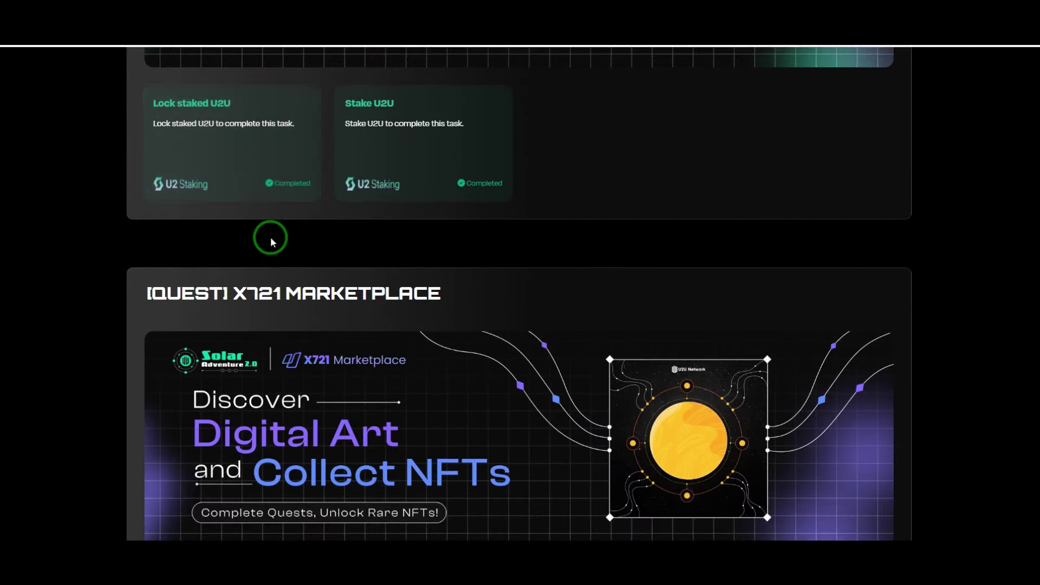
{"action": "scroll", "coordinate": [271, 239], "scroll_direction": "down", "scroll_amount": 3}
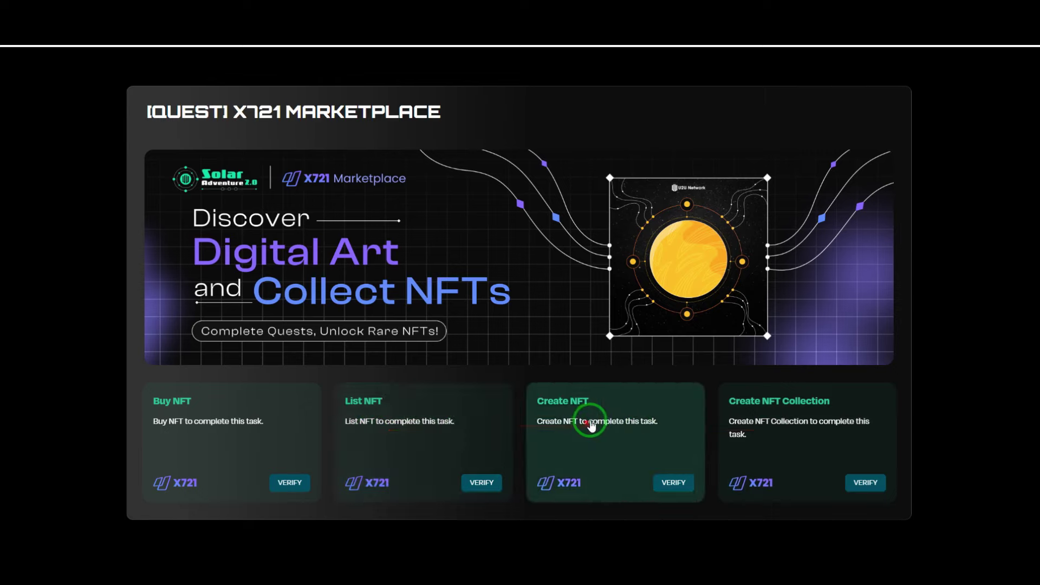
{"action": "scroll", "coordinate": [592, 421], "scroll_direction": "down", "scroll_amount": 2}
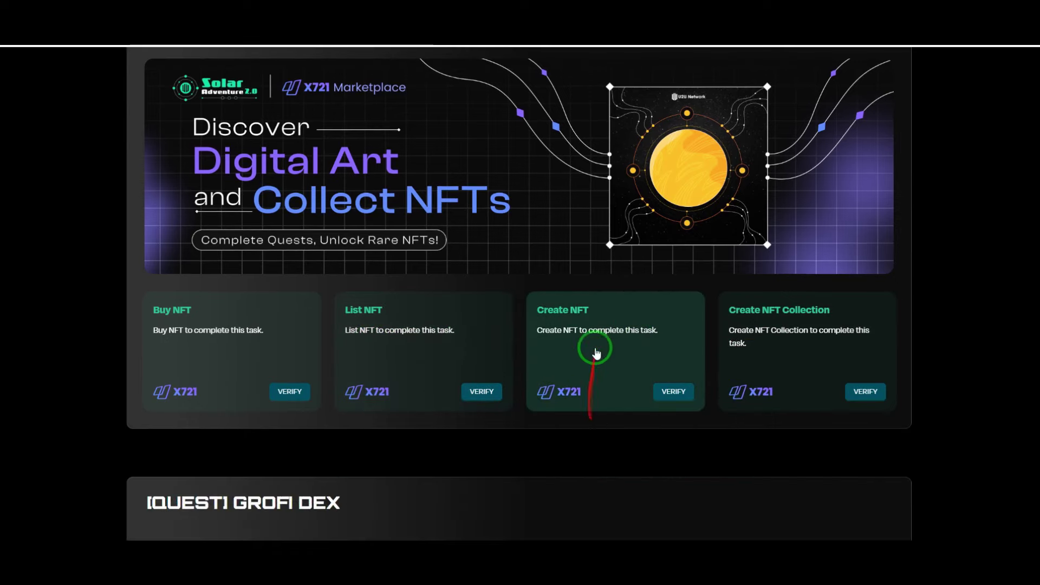
{"action": "scroll", "coordinate": [594, 418], "scroll_direction": "up", "scroll_amount": 2}
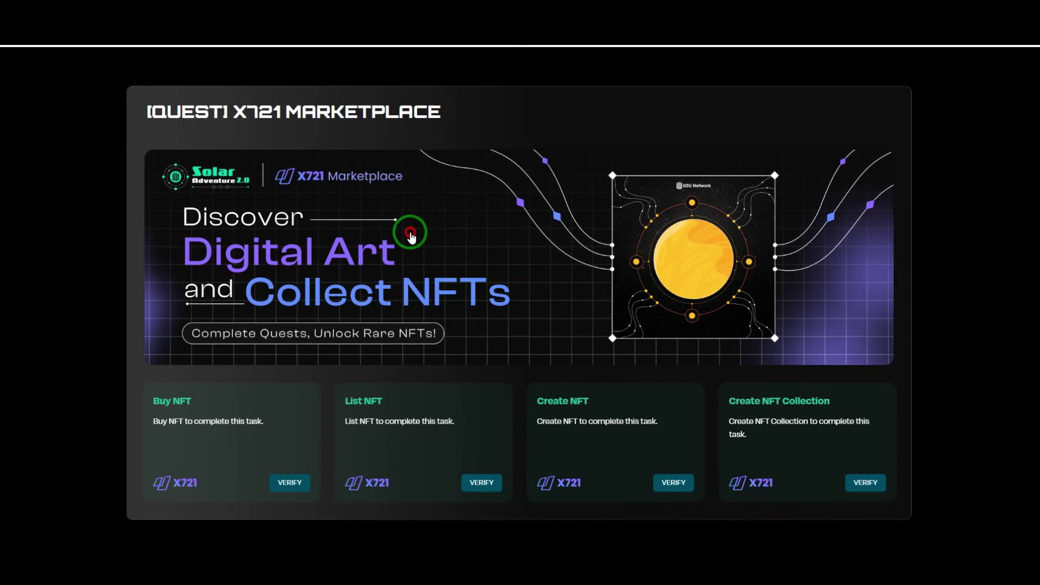
{"action": "left_click", "coordinate": [413, 239]}
{"action": "scroll", "coordinate": [518, 265], "scroll_direction": "down", "scroll_amount": 7}
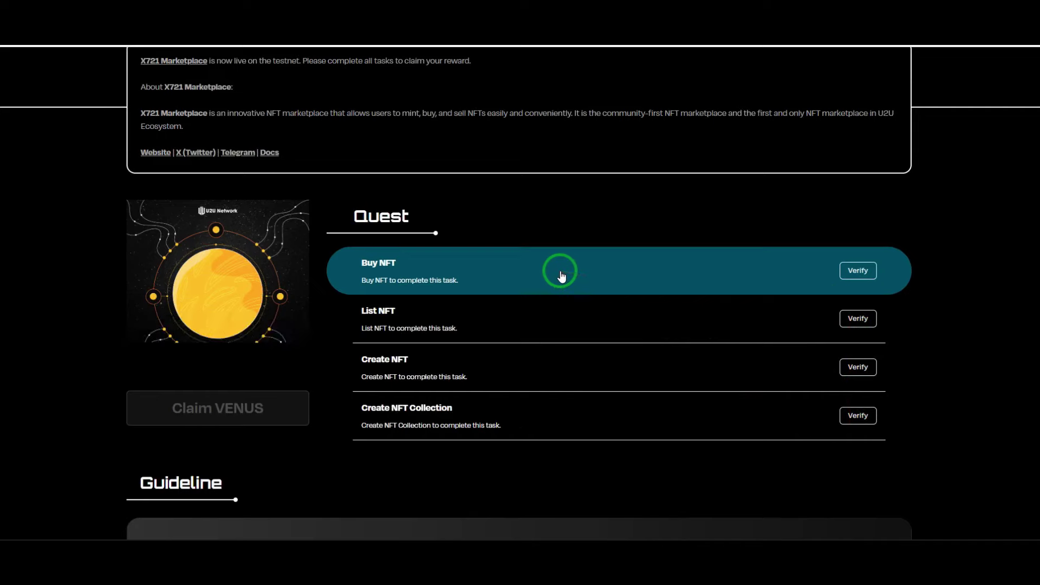
{"action": "scroll", "coordinate": [561, 277], "scroll_direction": "down", "scroll_amount": 1}
{"action": "scroll", "coordinate": [561, 275], "scroll_direction": "down", "scroll_amount": 5}
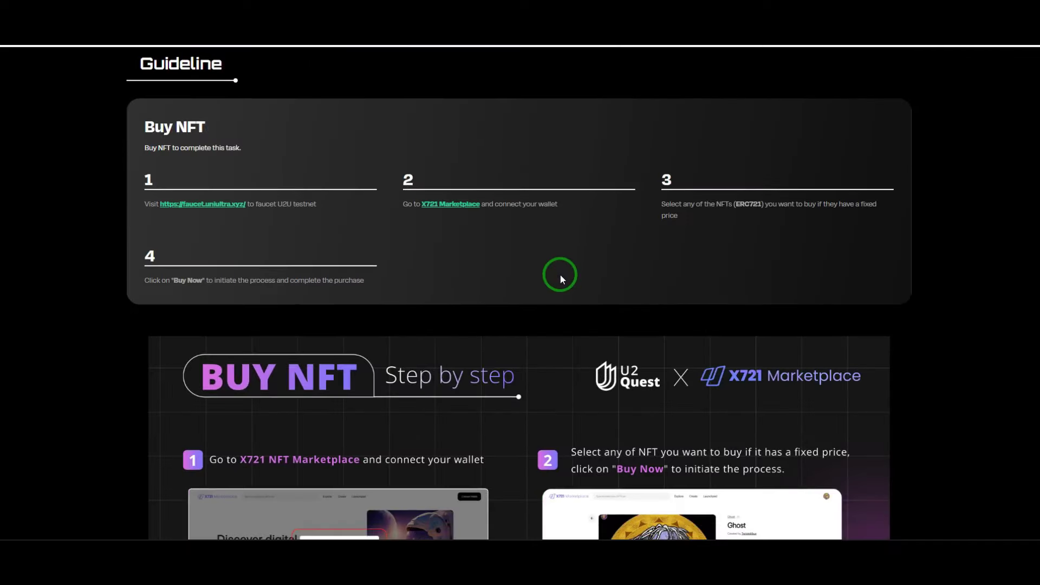
Step: Open the guideline's X721 Marketplace link in a new tab and switch to it
{"action": "right_click", "coordinate": [456, 209]}
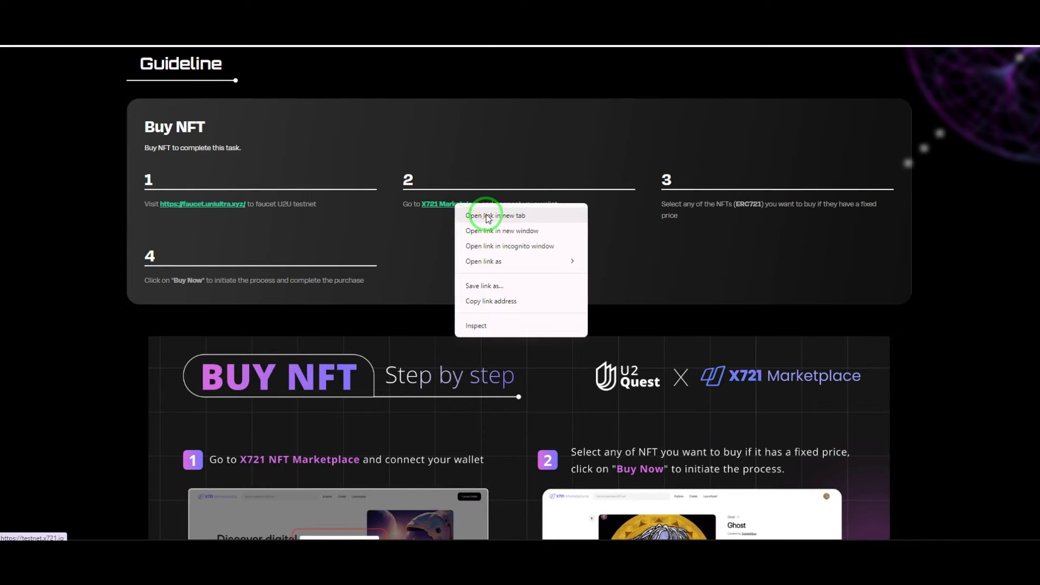
{"action": "left_click", "coordinate": [488, 216]}
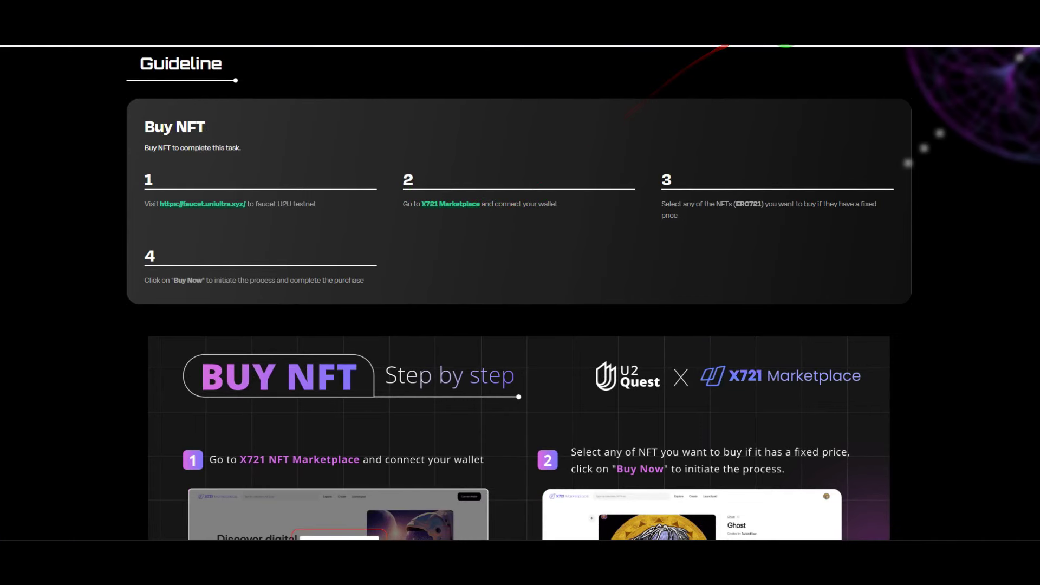
{"action": "left_click", "coordinate": [786, 30]}
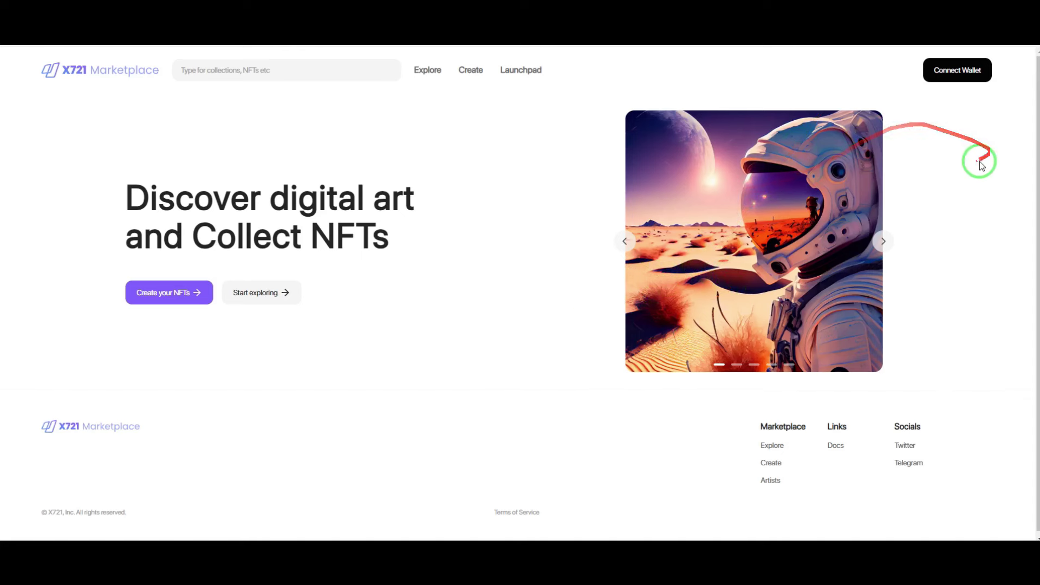
Step: Connect MetaMask to X721 Marketplace and sign the login message
{"action": "left_click", "coordinate": [958, 73]}
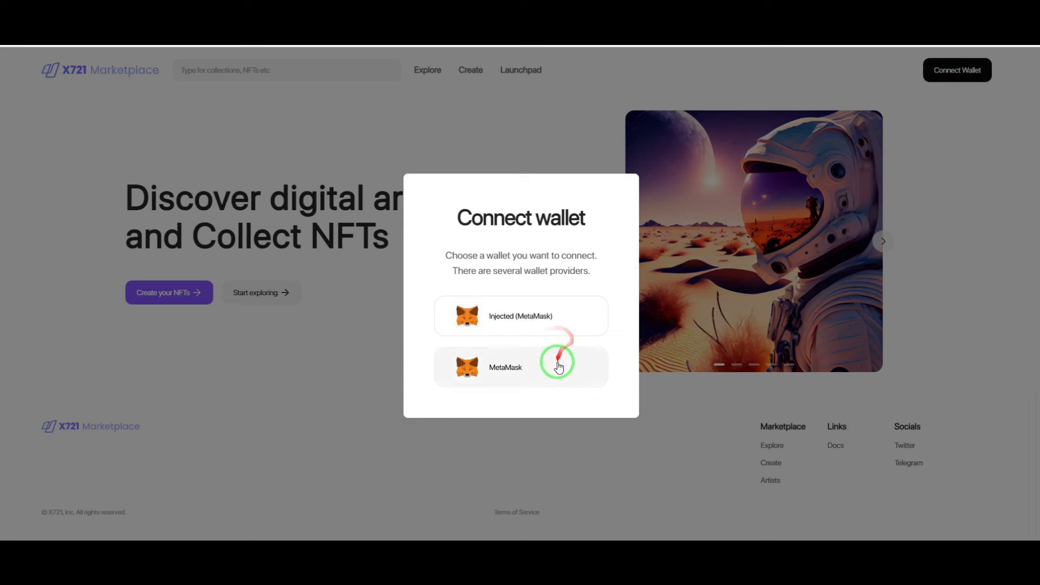
{"action": "left_click", "coordinate": [499, 367]}
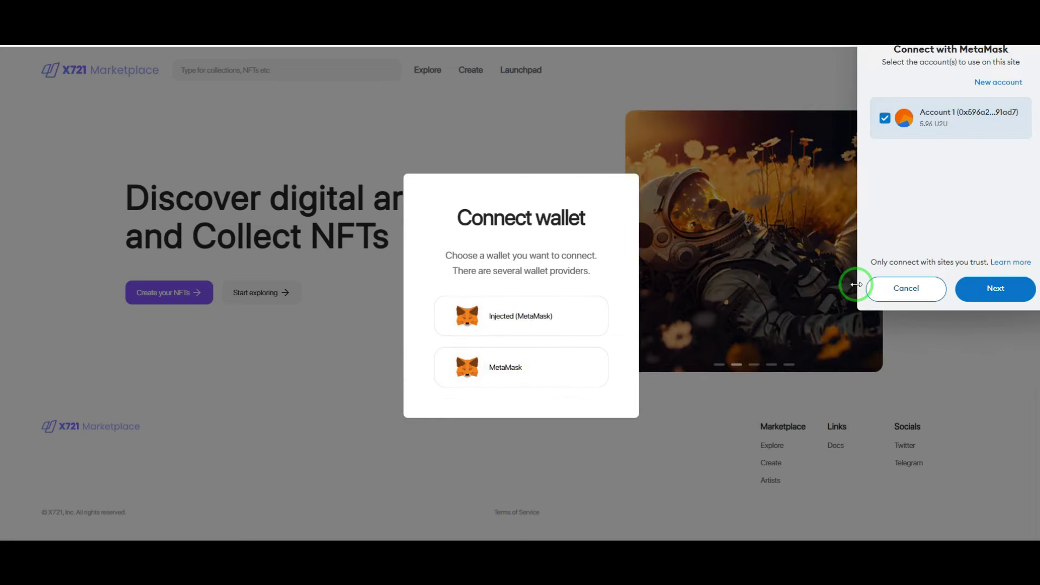
{"action": "left_click", "coordinate": [995, 288]}
{"action": "left_click", "coordinate": [996, 292]}
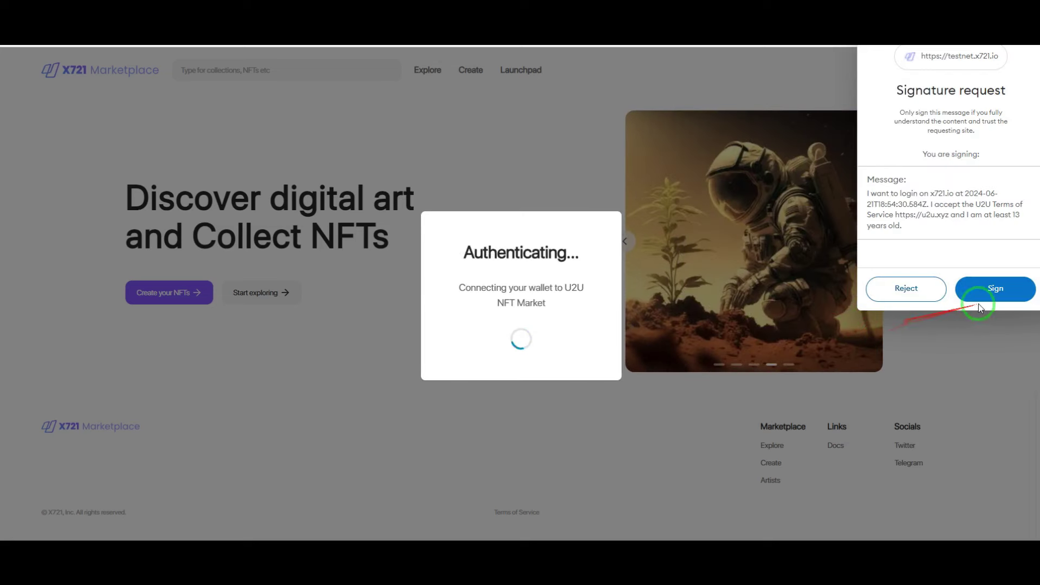
{"action": "left_click", "coordinate": [997, 290]}
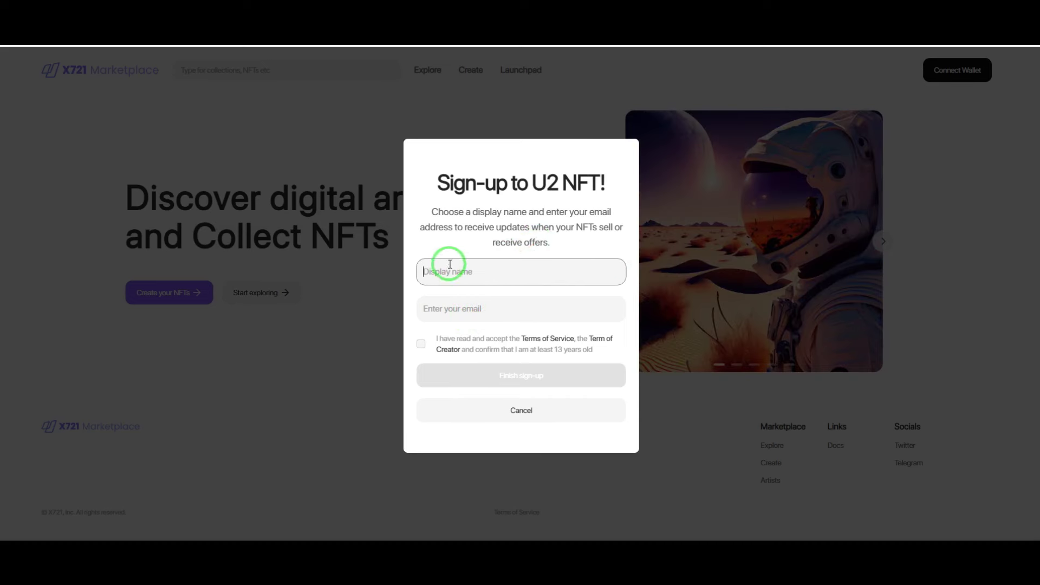
Step: Sign up with a display name and the saved e-mail, accepting the terms, then dismiss the notice
{"action": "type", "text": "u"}
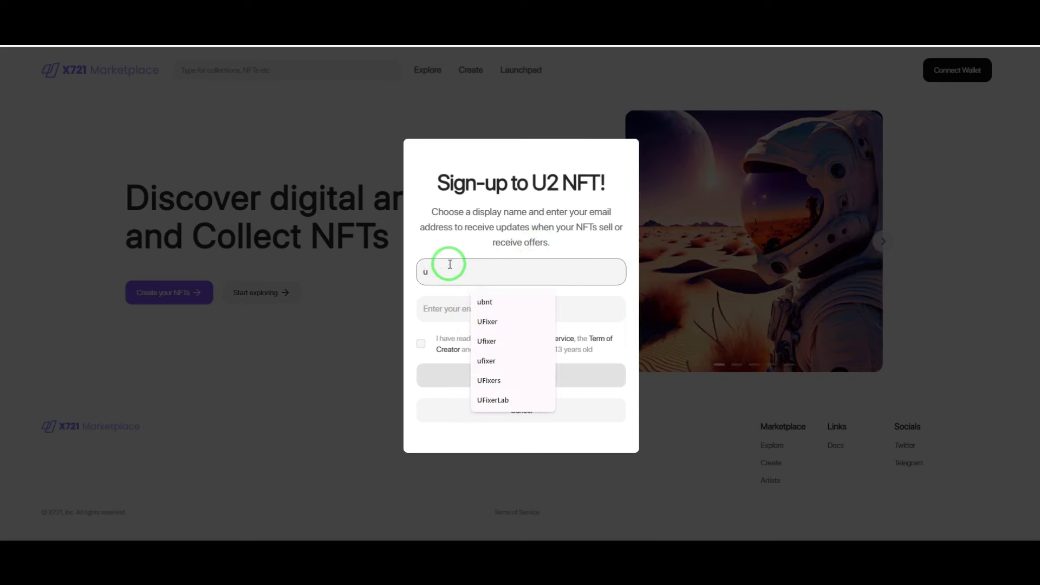
{"action": "type", "text": "Fixer"}
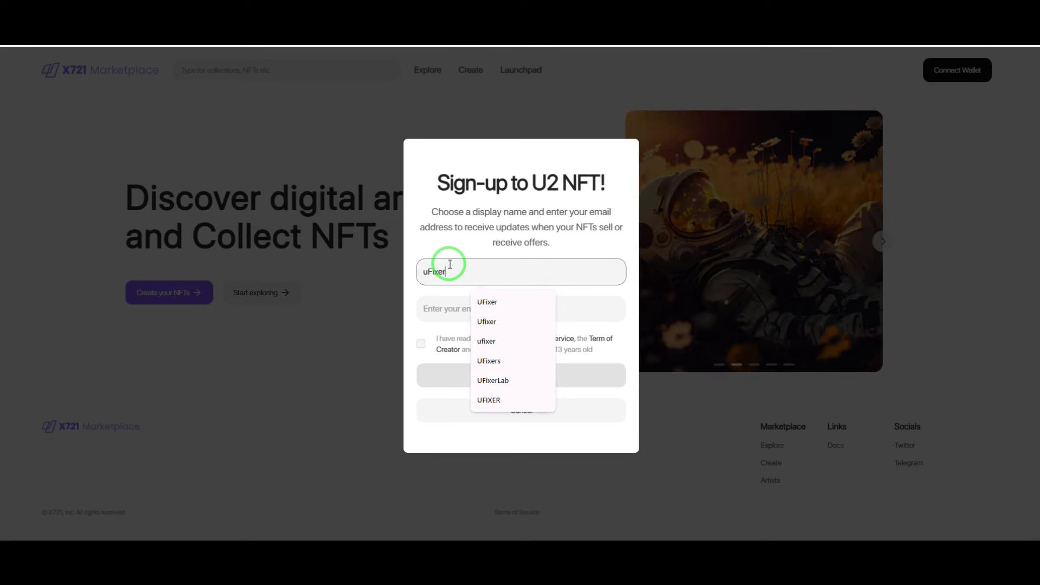
{"action": "left_click", "coordinate": [445, 304]}
{"action": "left_click", "coordinate": [475, 339]}
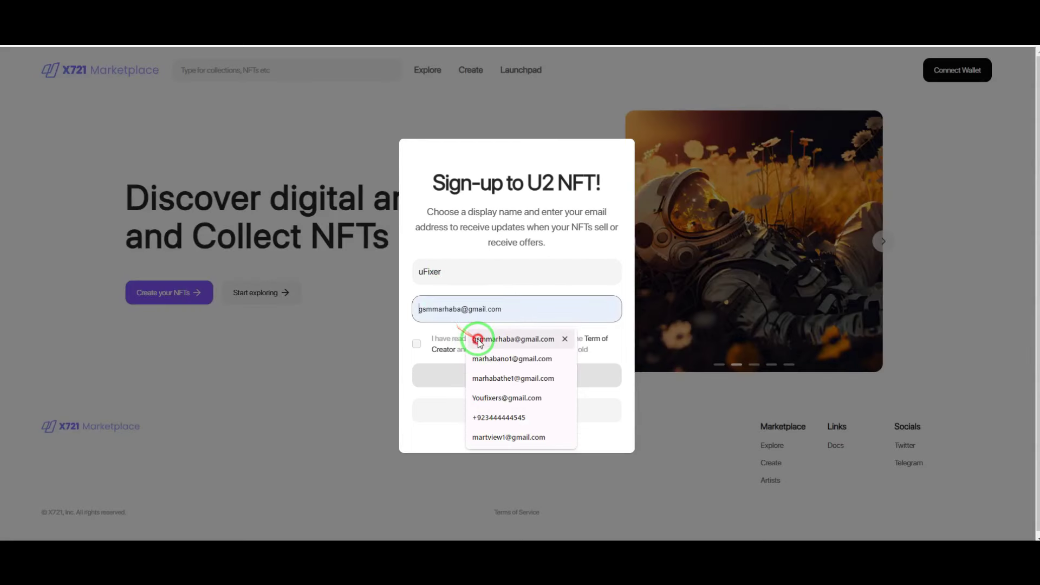
{"action": "left_click", "coordinate": [417, 344]}
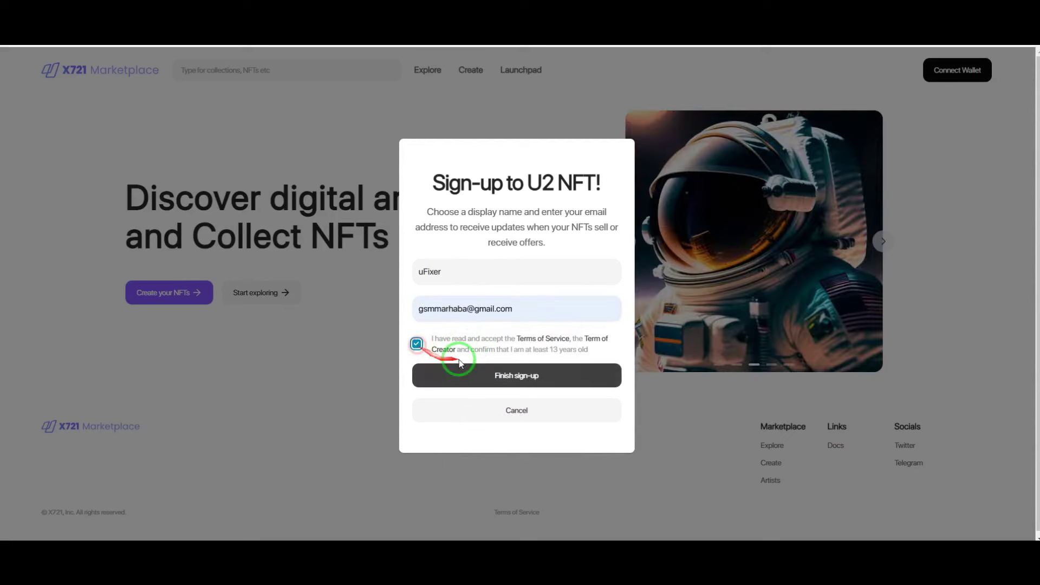
{"action": "left_click", "coordinate": [516, 378]}
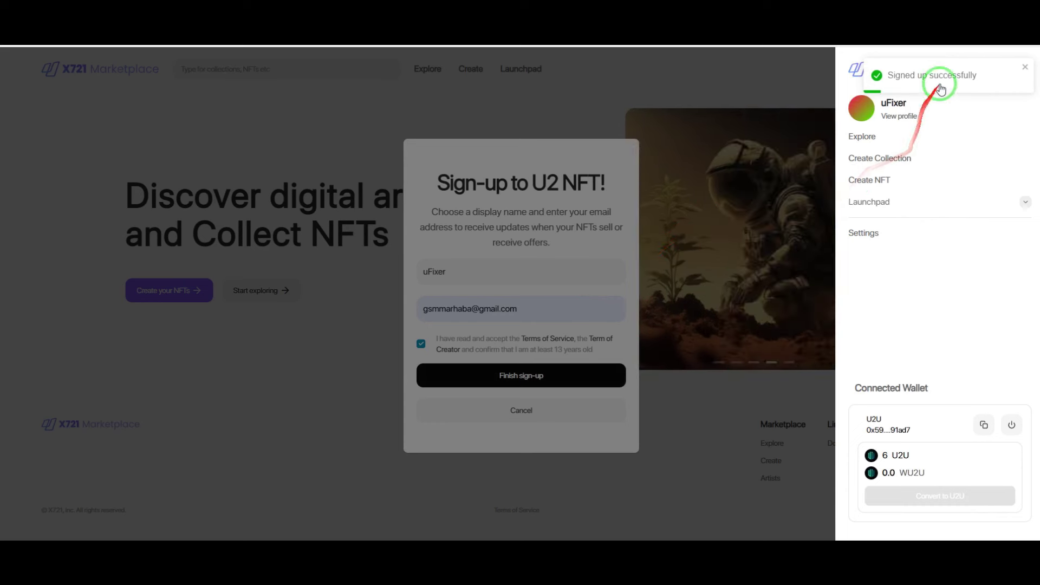
{"action": "left_click", "coordinate": [1025, 66]}
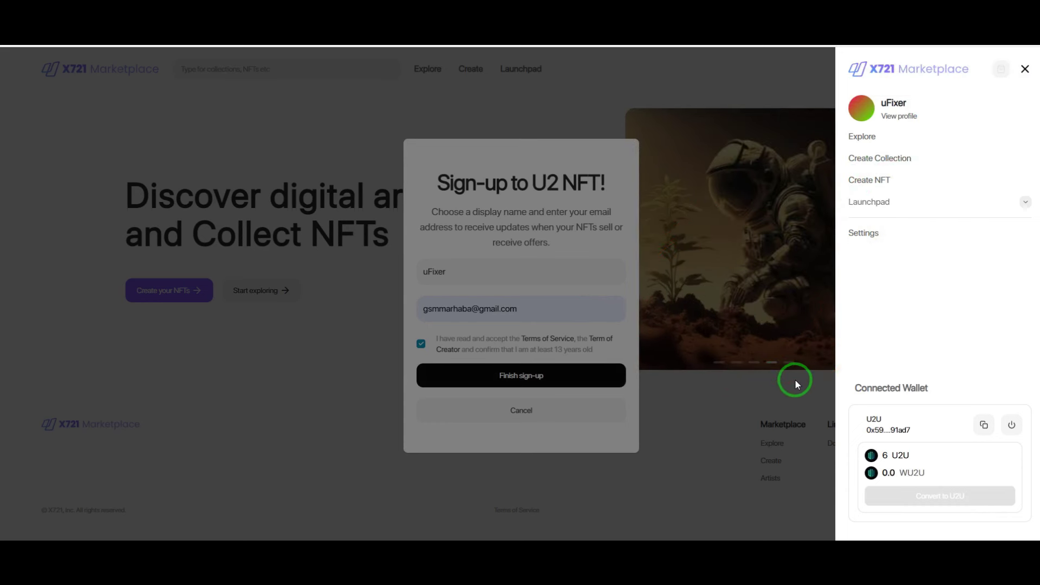
Step: Start a single NFT, upload the uFixer image and put it in the ERC721Base collection
{"action": "left_click", "coordinate": [685, 489]}
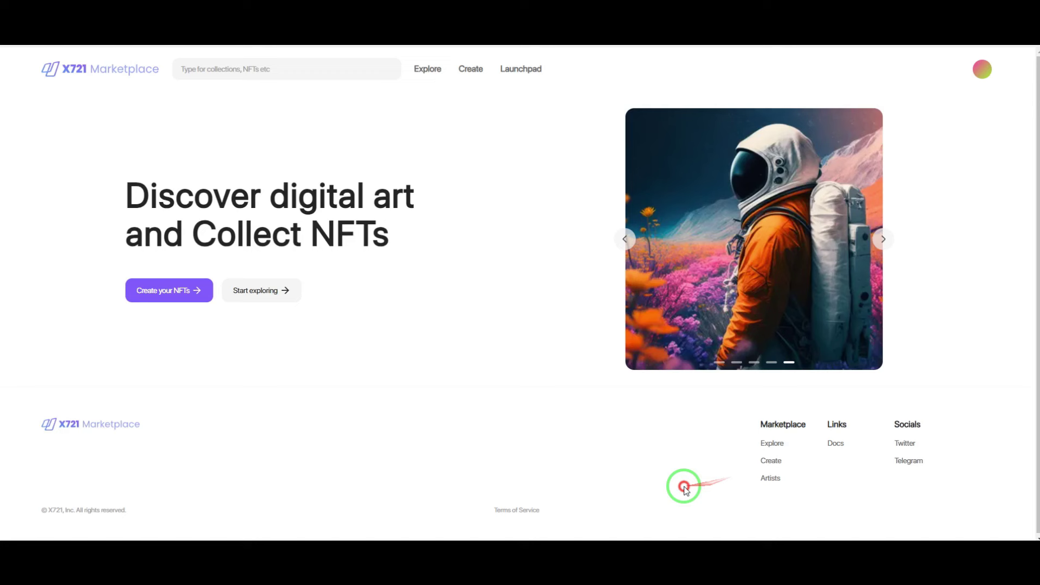
{"action": "left_click_drag", "start_coordinate": [667, 186], "coordinate": [408, 309]}
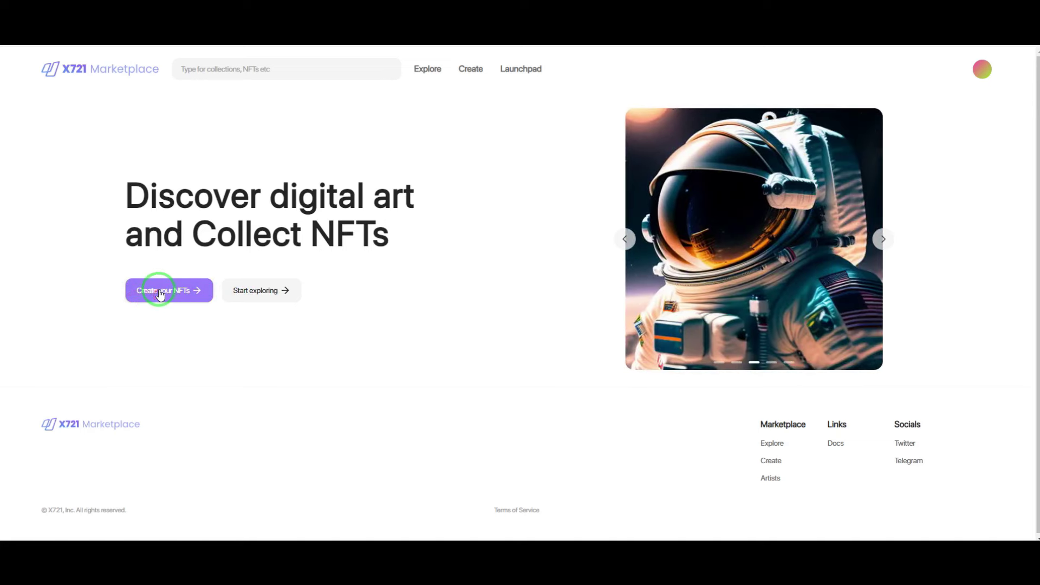
{"action": "left_click", "coordinate": [161, 292]}
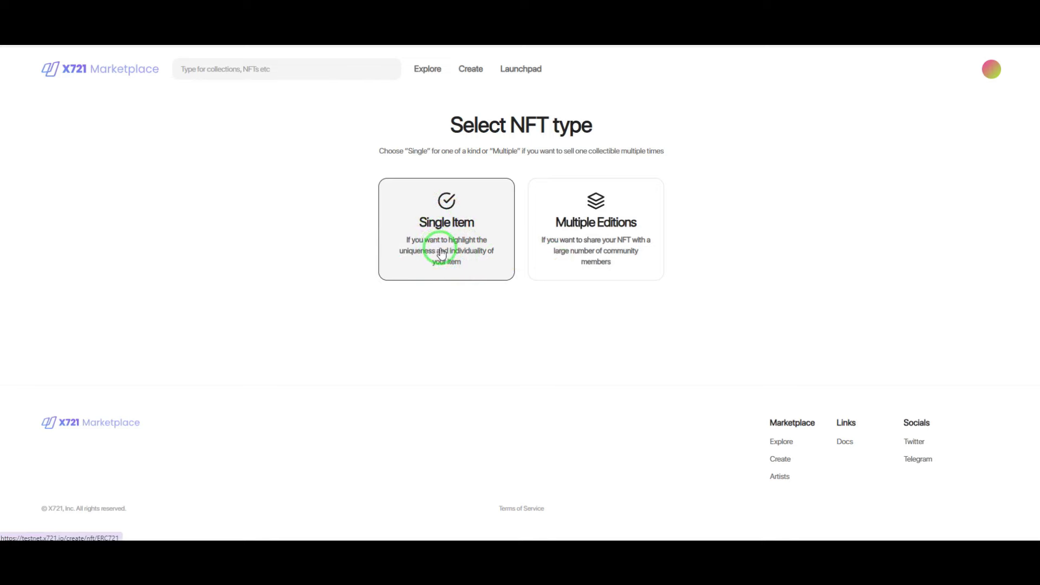
{"action": "left_click", "coordinate": [441, 253]}
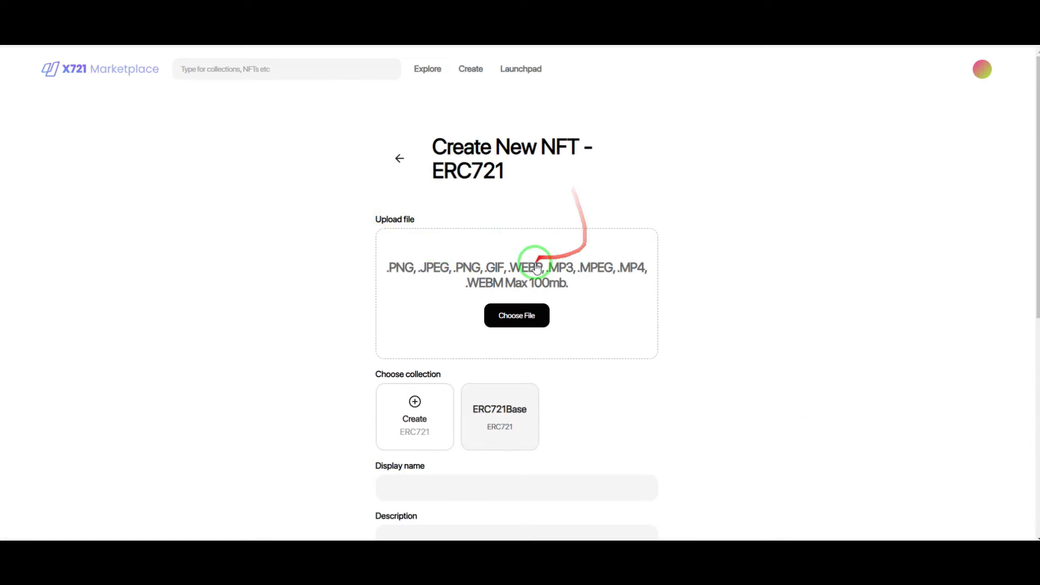
{"action": "left_click", "coordinate": [530, 317]}
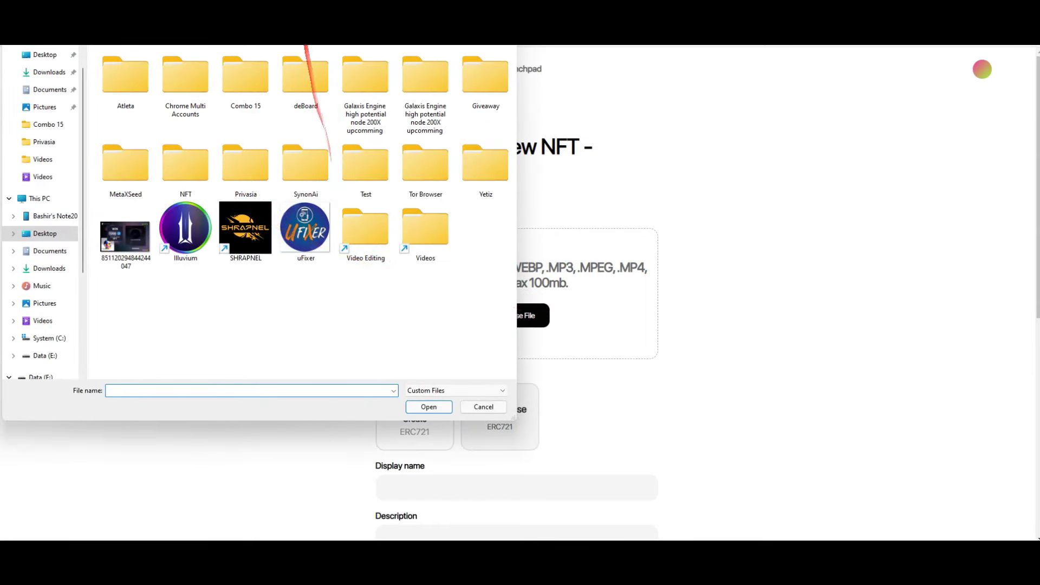
{"action": "double_click", "coordinate": [305, 229]}
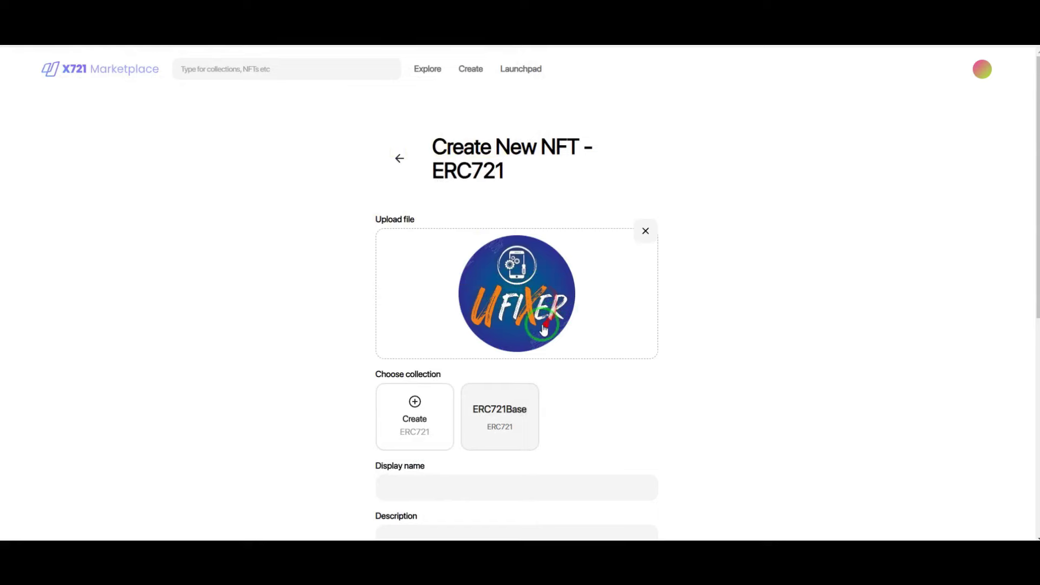
{"action": "left_click", "coordinate": [506, 417]}
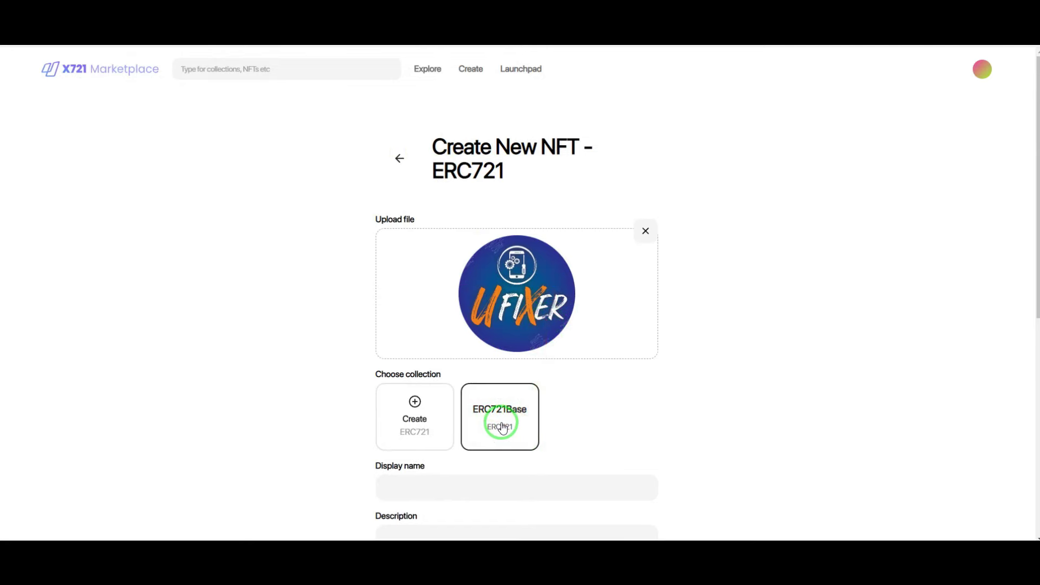
{"action": "scroll", "coordinate": [477, 395], "scroll_direction": "down", "scroll_amount": 3}
Step: Name the NFT uFixer, add a YouTube channel description and 3% royalties, then create it
{"action": "left_click", "coordinate": [439, 310]}
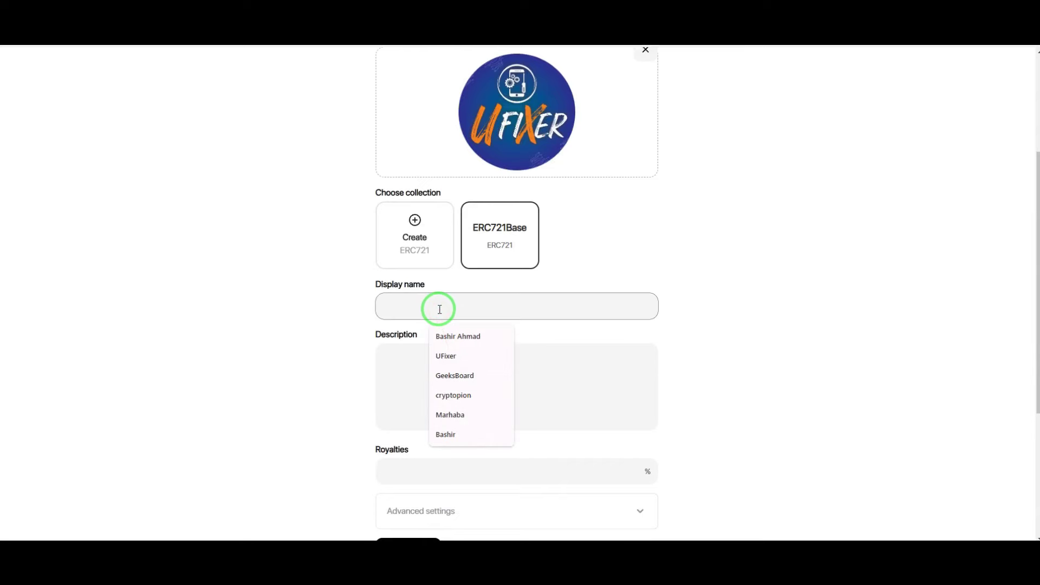
{"action": "type", "text": "uFixer"}
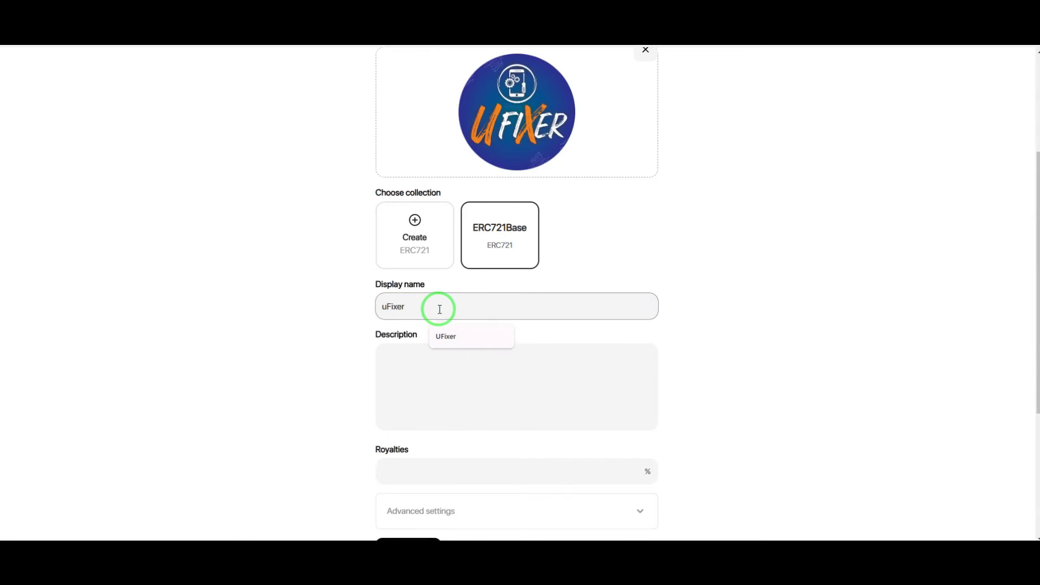
{"action": "left_click", "coordinate": [436, 361]}
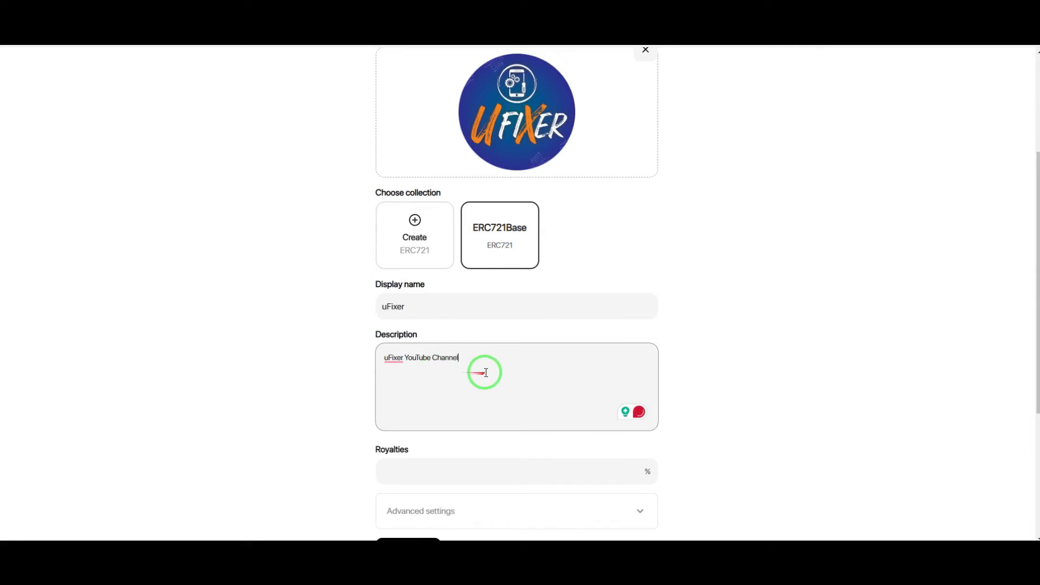
{"action": "left_click", "coordinate": [511, 464]}
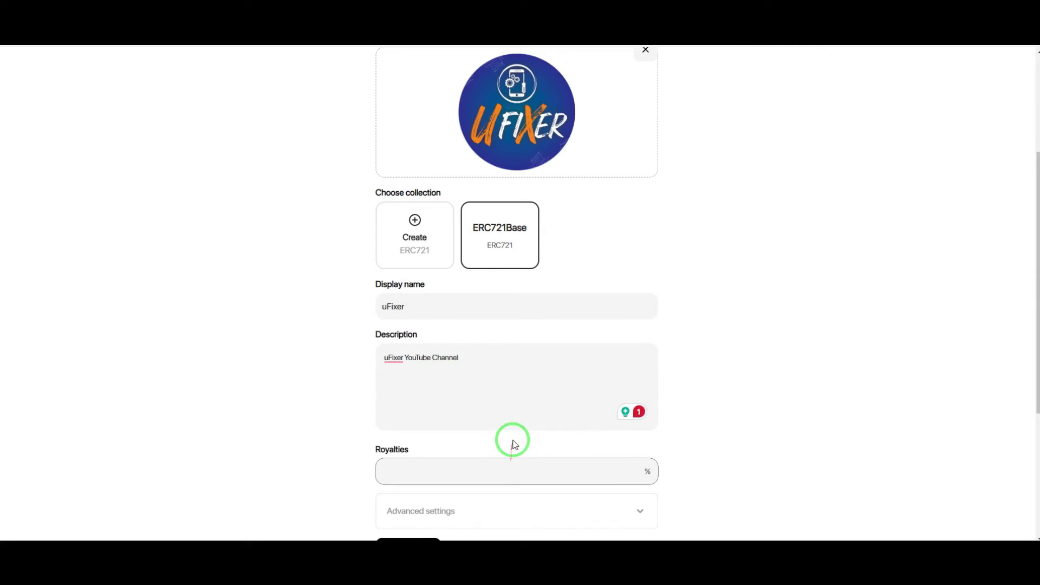
{"action": "scroll", "coordinate": [515, 445], "scroll_direction": "down", "scroll_amount": 3}
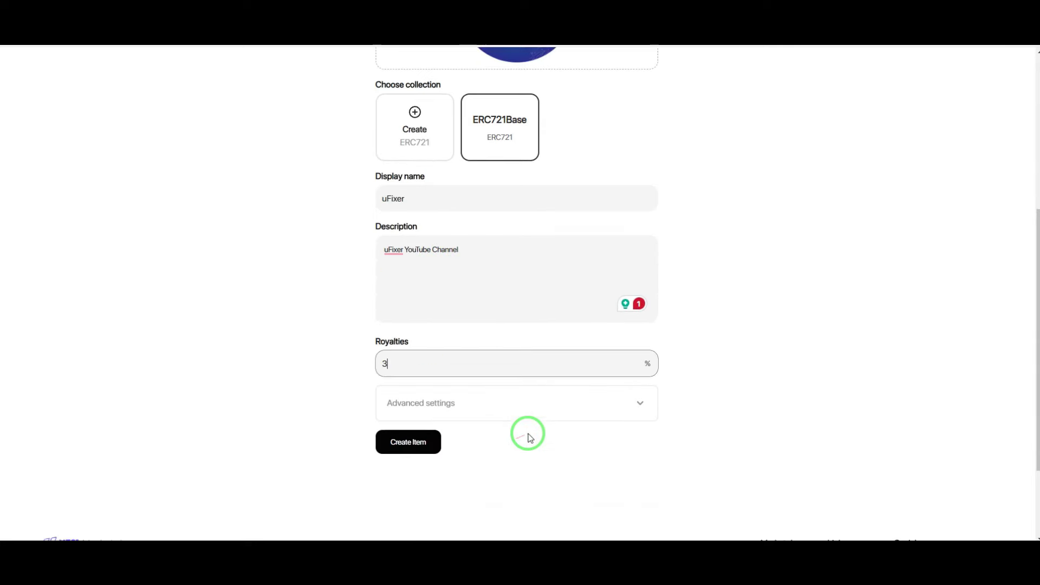
{"action": "left_click", "coordinate": [578, 339]}
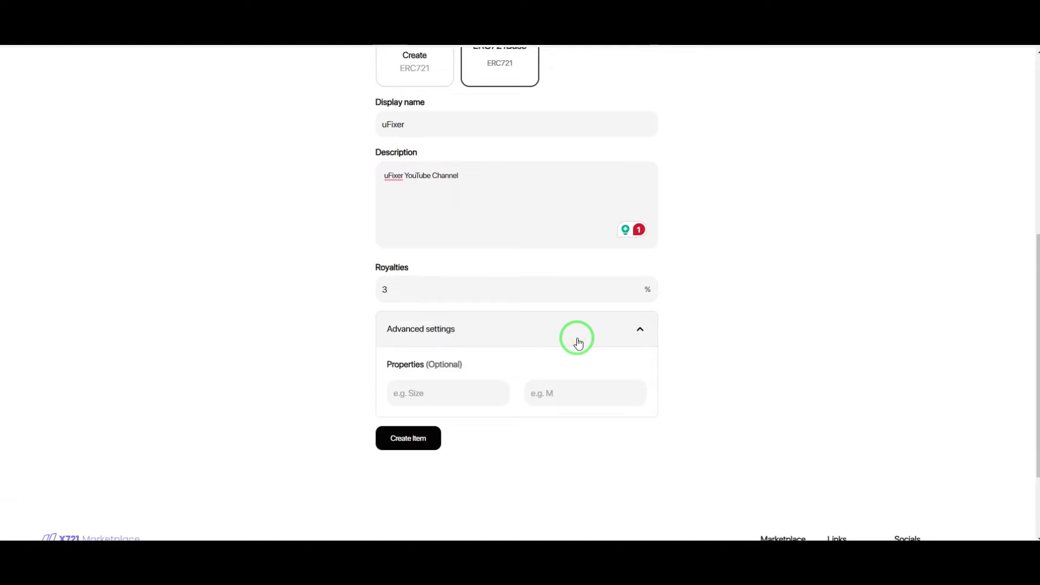
{"action": "left_click", "coordinate": [578, 340]}
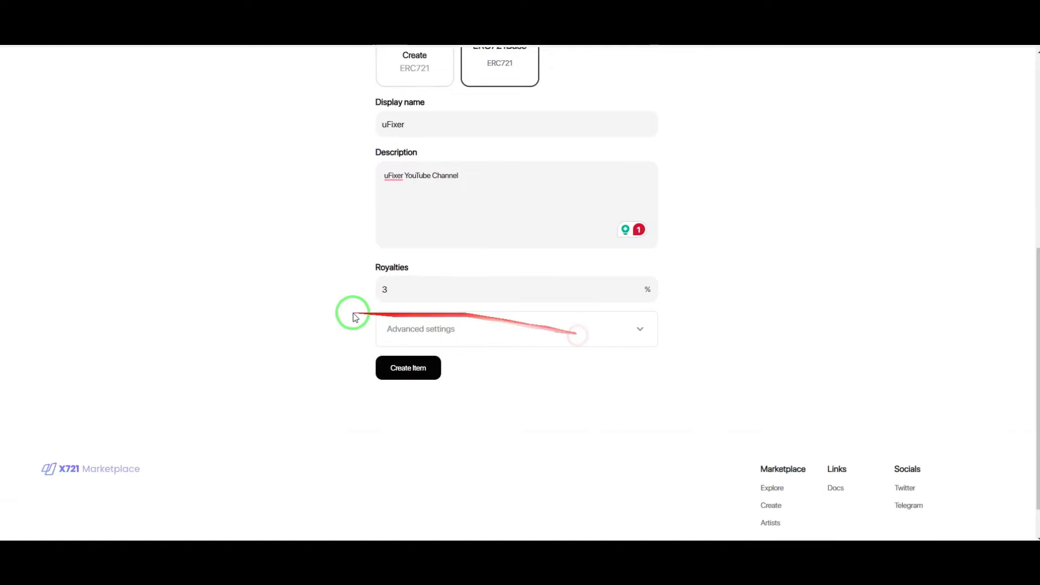
{"action": "left_click", "coordinate": [416, 382]}
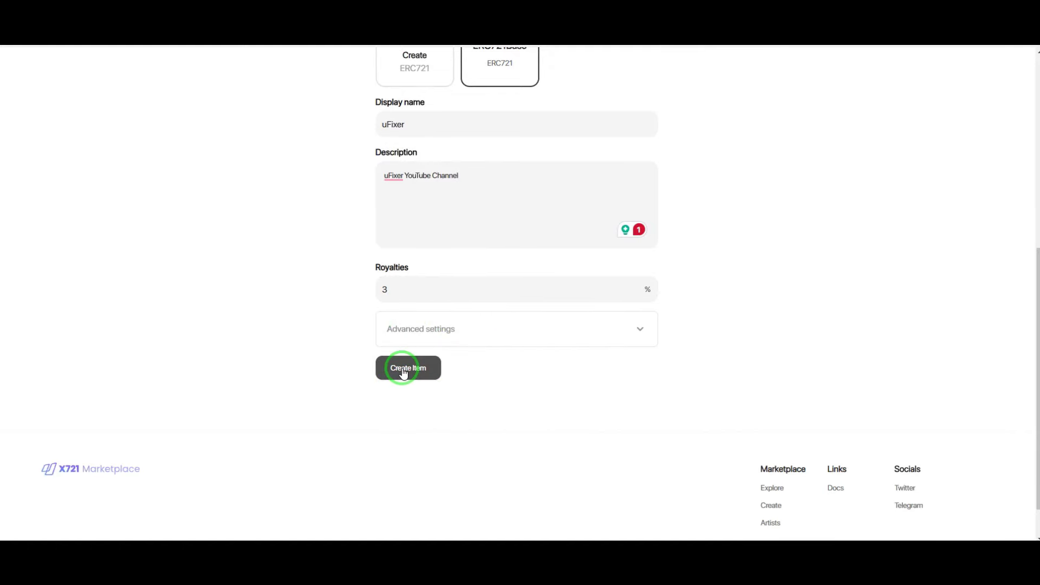
{"action": "left_click", "coordinate": [403, 372]}
{"action": "scroll", "coordinate": [933, 142], "scroll_direction": "up", "scroll_amount": 1}
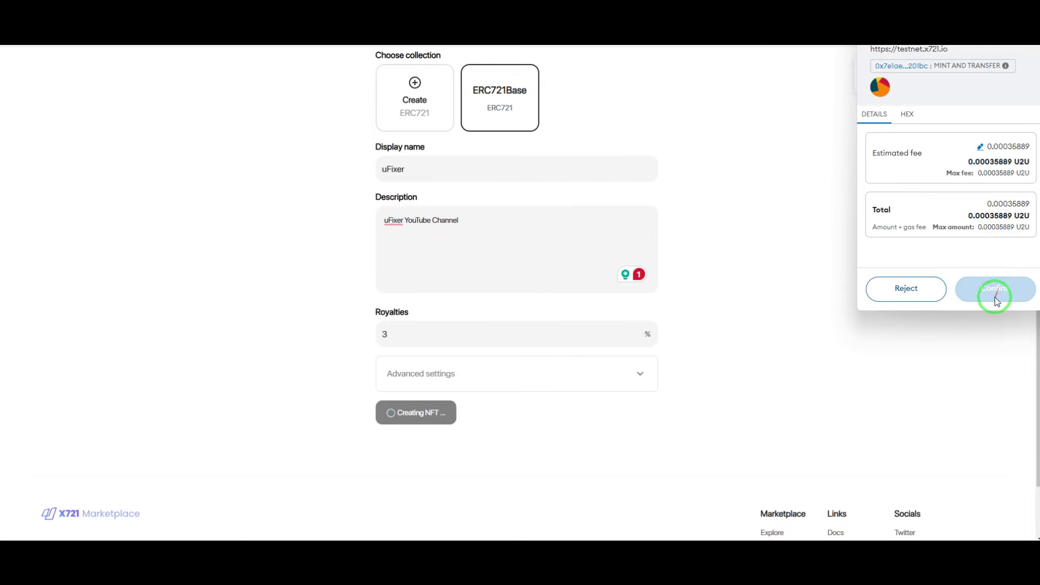
Step: Approve the uFixer mint transaction in MetaMask so it appears on Explore NFTs
{"action": "left_click", "coordinate": [994, 293]}
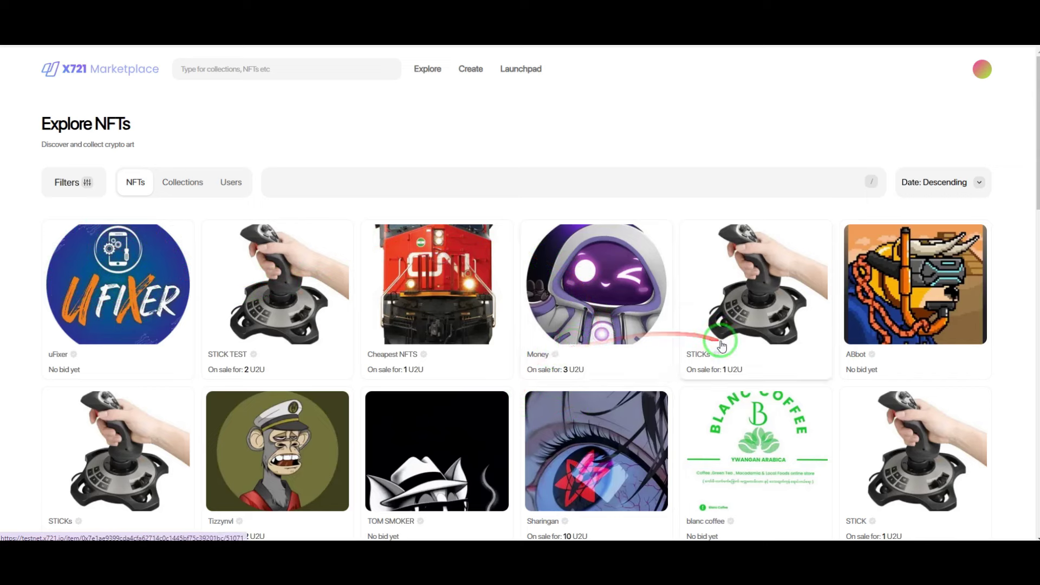
{"action": "scroll", "coordinate": [793, 355], "scroll_direction": "down", "scroll_amount": 2}
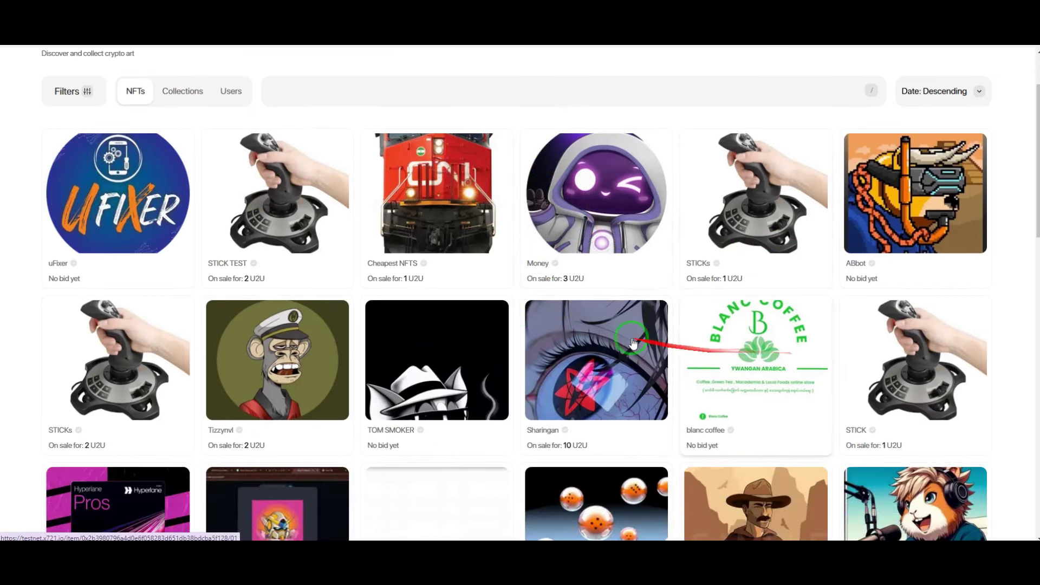
{"action": "scroll", "coordinate": [531, 358], "scroll_direction": "down", "scroll_amount": 4}
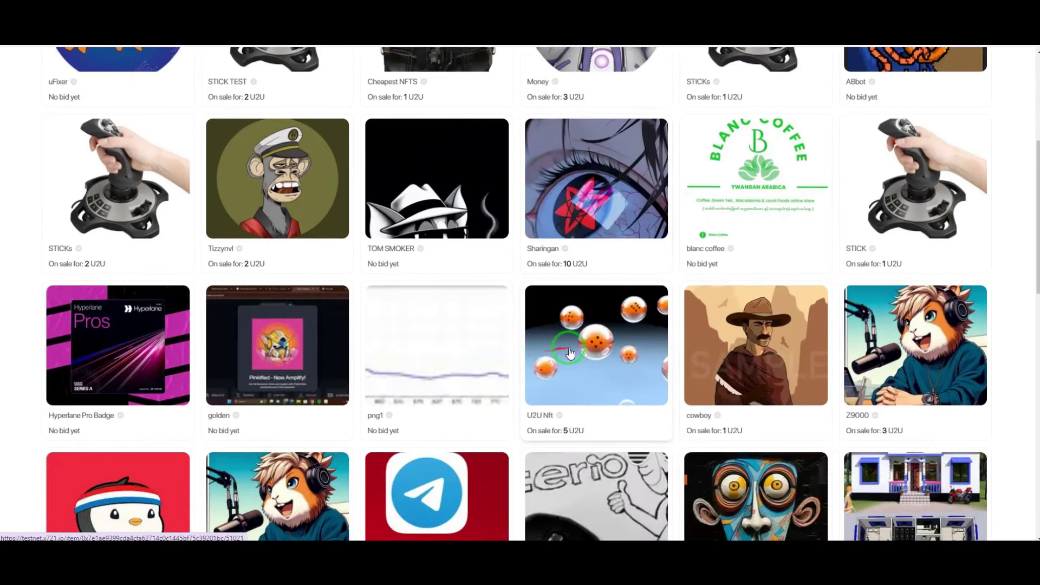
{"action": "scroll", "coordinate": [615, 297], "scroll_direction": "down", "scroll_amount": 4}
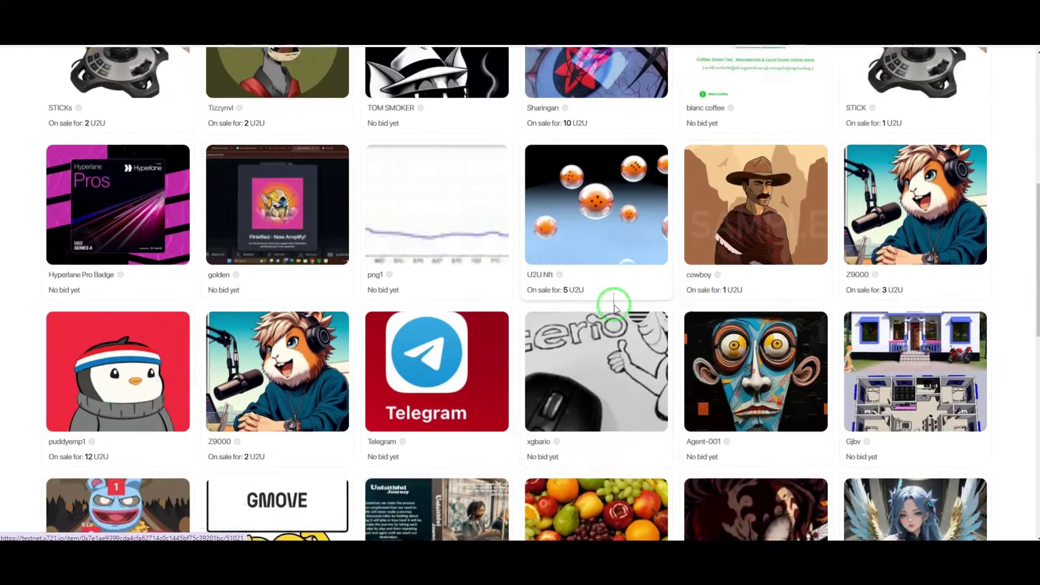
{"action": "scroll", "coordinate": [623, 309], "scroll_direction": "up", "scroll_amount": 10}
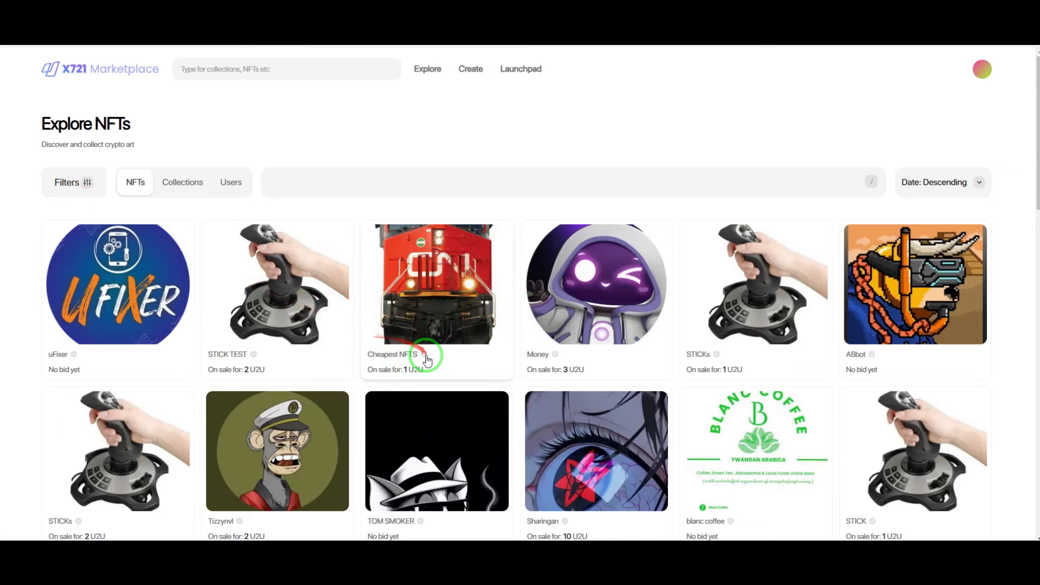
Step: Filter Explore NFTs to a 0.1–1 U2U price range and browse the results
{"action": "left_click", "coordinate": [65, 183]}
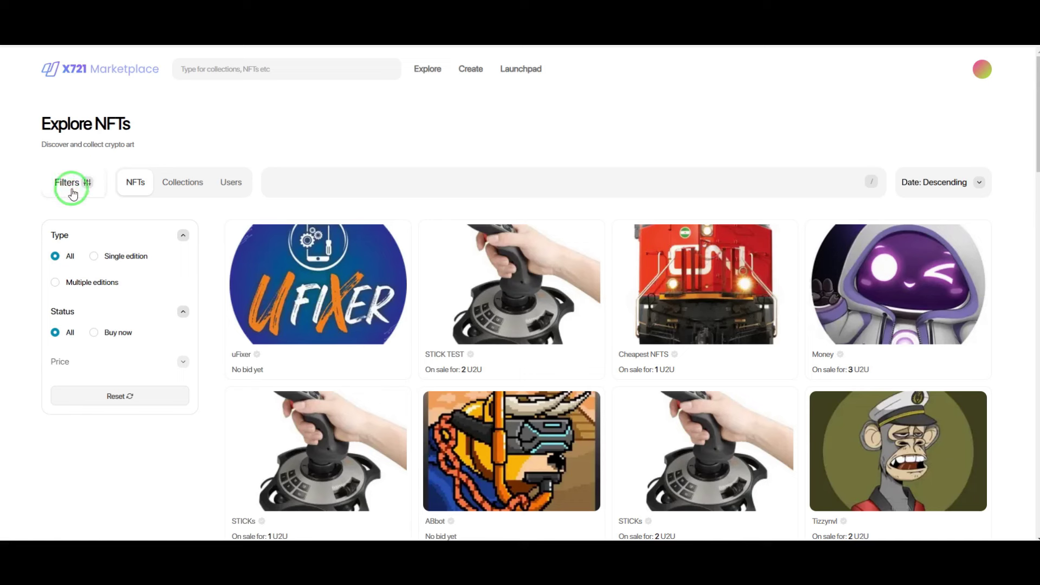
{"action": "left_click", "coordinate": [183, 362]}
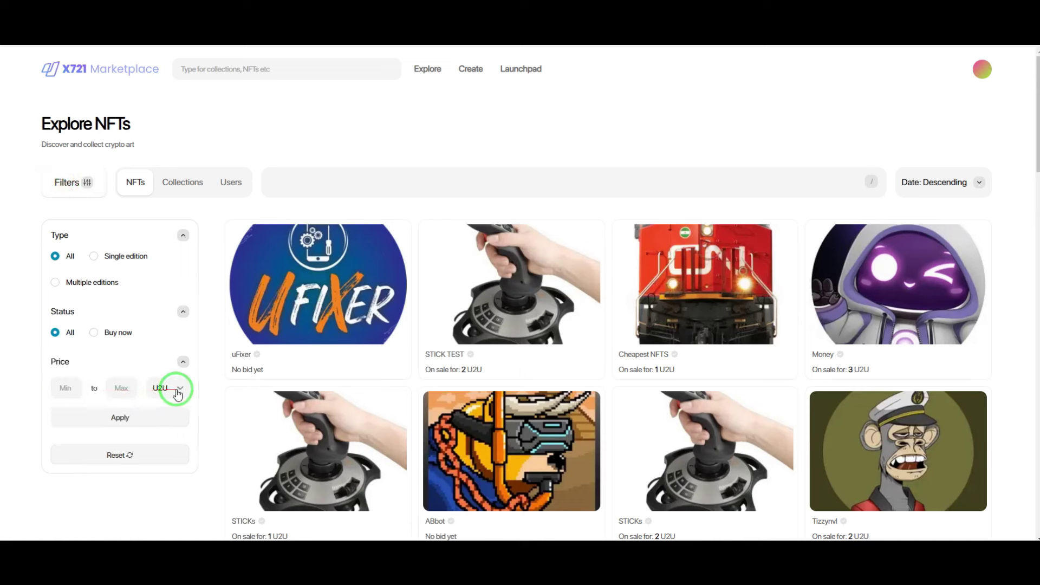
{"action": "left_click", "coordinate": [65, 390]}
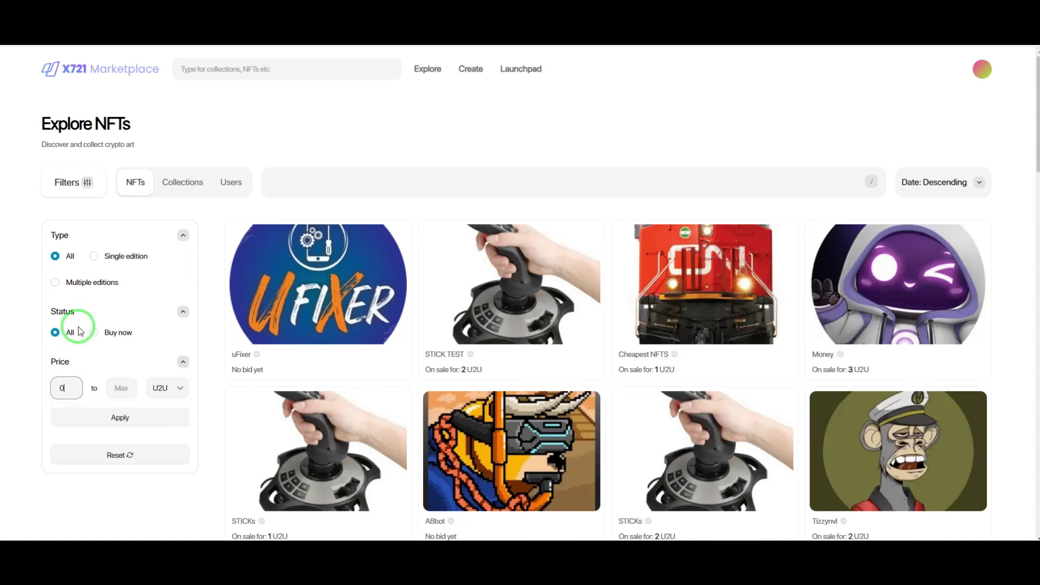
{"action": "left_click", "coordinate": [122, 385]}
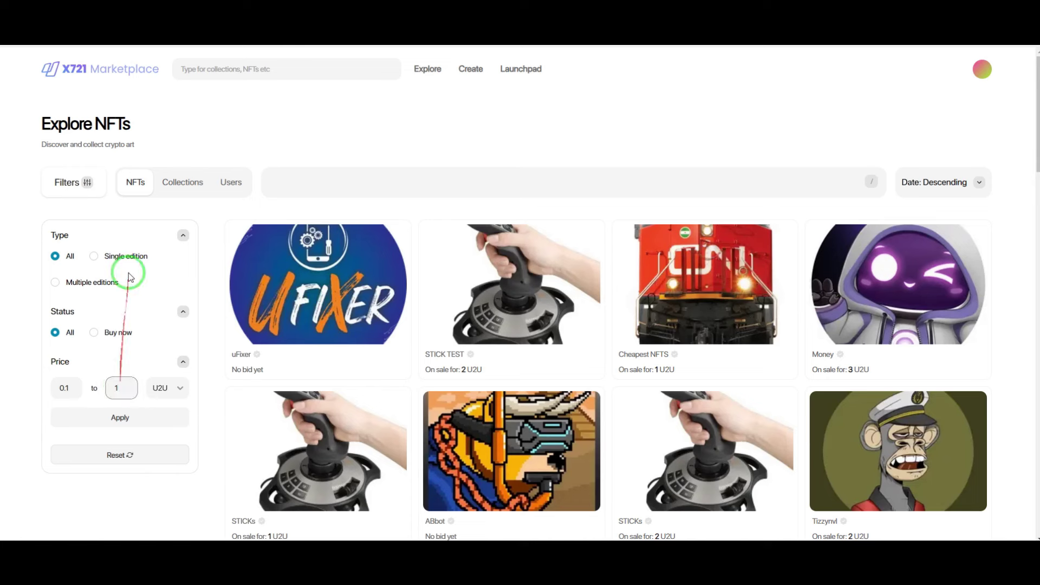
{"action": "left_click", "coordinate": [122, 418]}
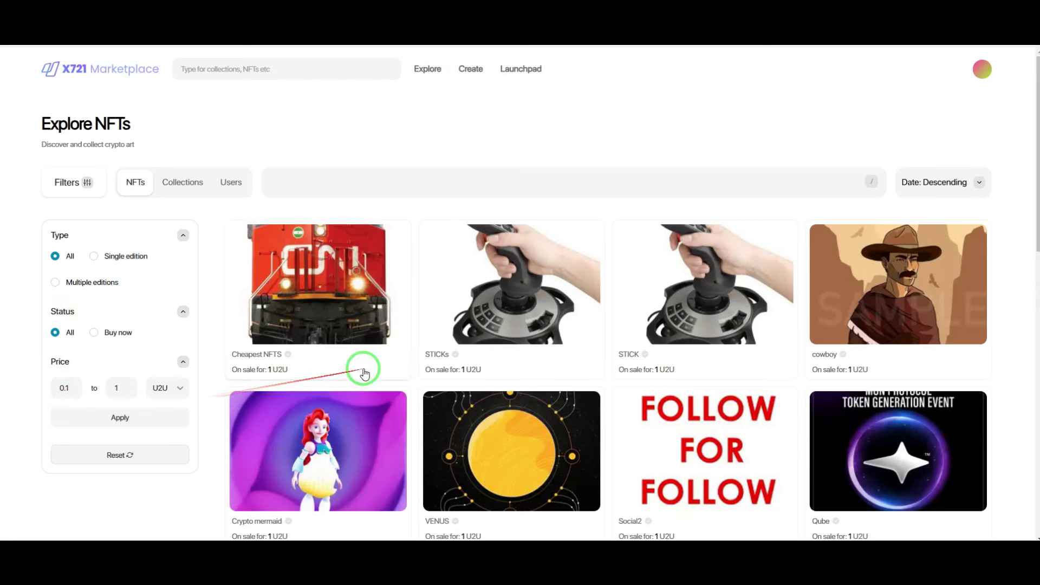
{"action": "scroll", "coordinate": [379, 365], "scroll_direction": "down", "scroll_amount": 2}
{"action": "scroll", "coordinate": [385, 367], "scroll_direction": "down", "scroll_amount": 2}
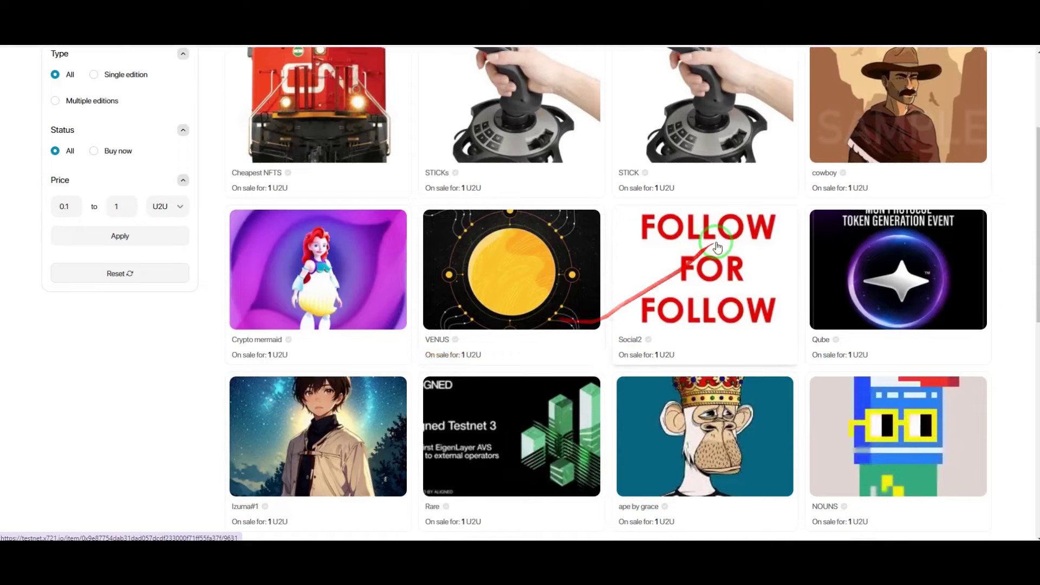
{"action": "scroll", "coordinate": [742, 260], "scroll_direction": "down", "scroll_amount": 5}
{"action": "scroll", "coordinate": [759, 269], "scroll_direction": "up", "scroll_amount": 8}
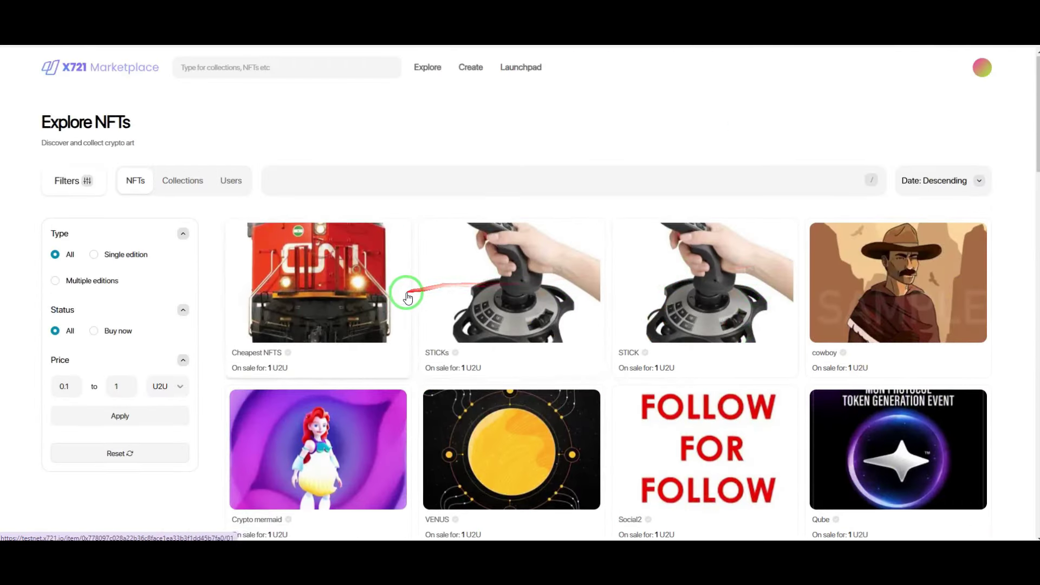
{"action": "scroll", "coordinate": [406, 298], "scroll_direction": "down", "scroll_amount": 2}
{"action": "scroll", "coordinate": [347, 380], "scroll_direction": "down", "scroll_amount": 5}
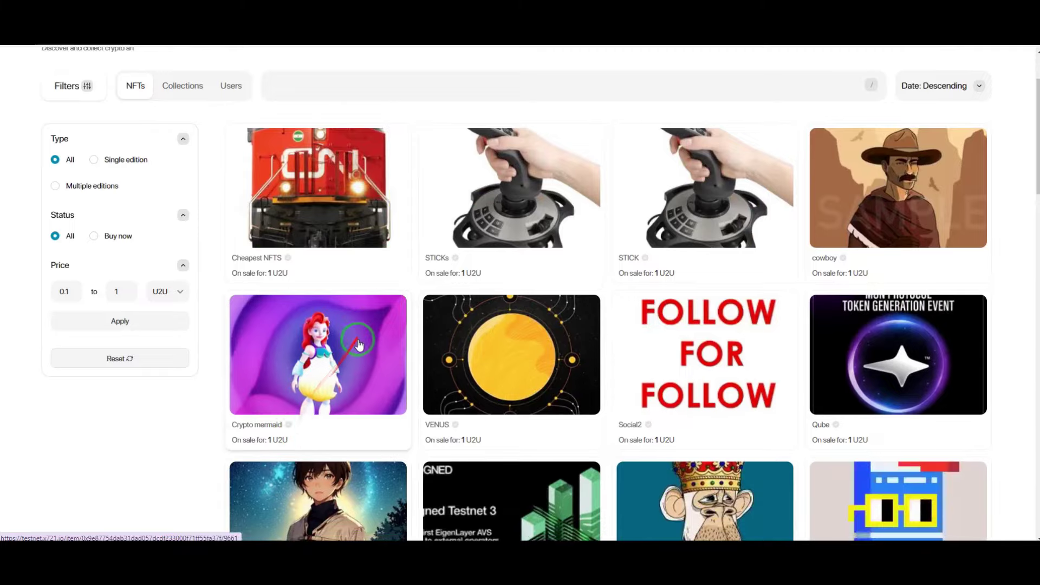
{"action": "scroll", "coordinate": [360, 350], "scroll_direction": "up", "scroll_amount": 3}
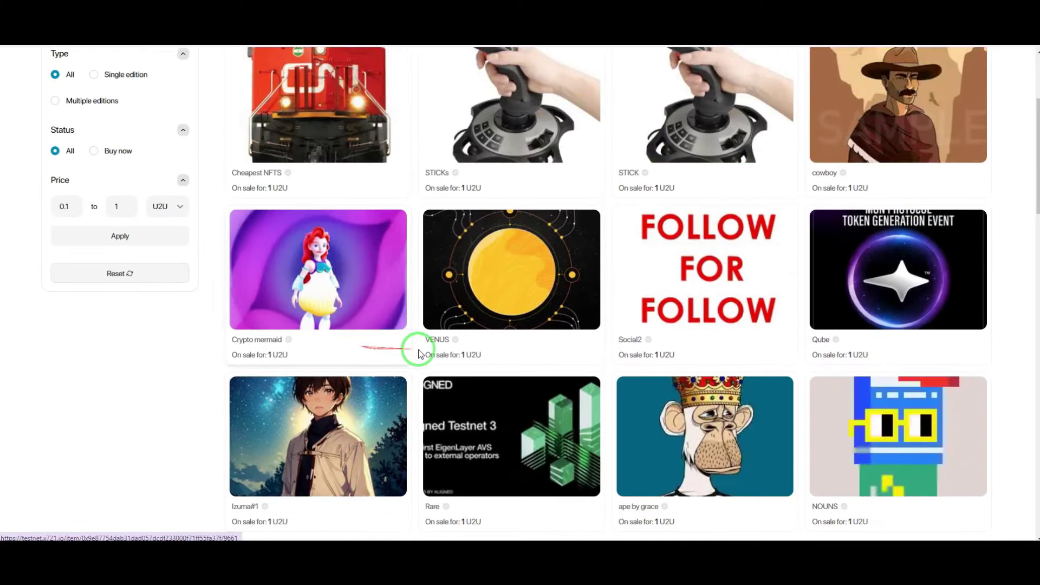
{"action": "scroll", "coordinate": [786, 379], "scroll_direction": "up", "scroll_amount": 4}
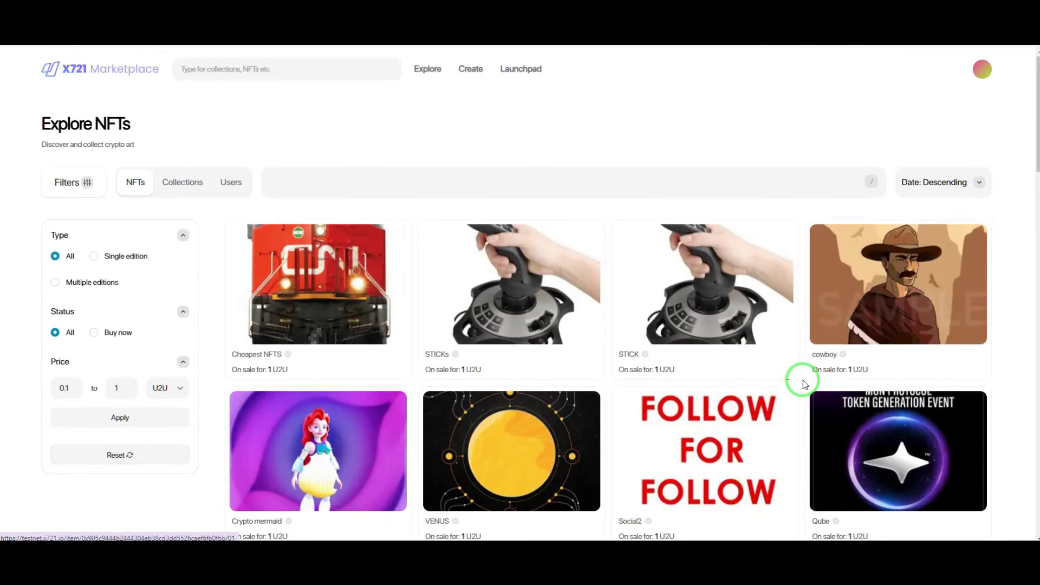
{"action": "scroll", "coordinate": [807, 390], "scroll_direction": "down", "scroll_amount": 5}
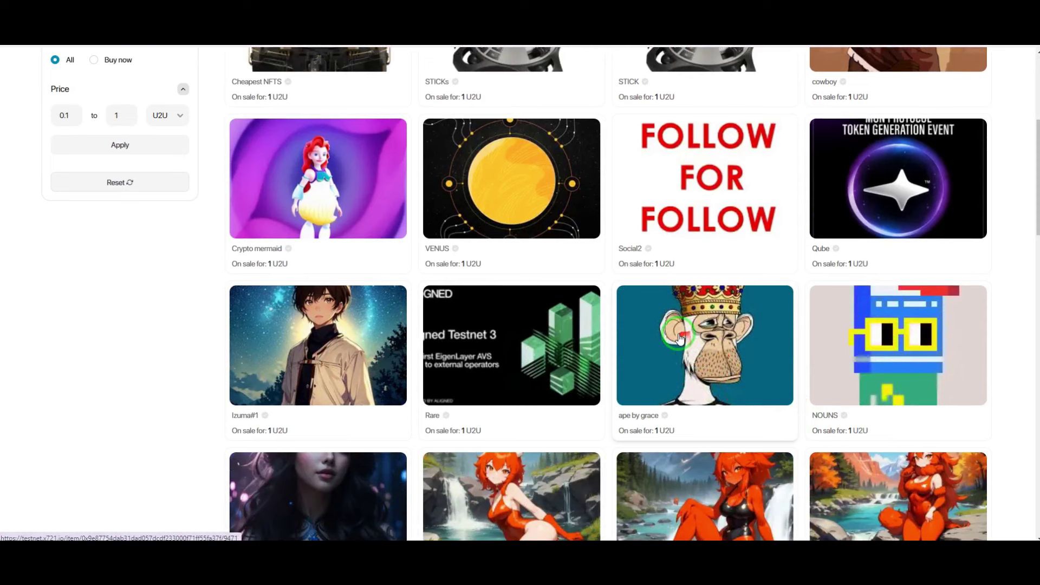
Step: Buy one ape by grace NFT for 1 U2U, confirming the payment in MetaMask
{"action": "left_click", "coordinate": [694, 343]}
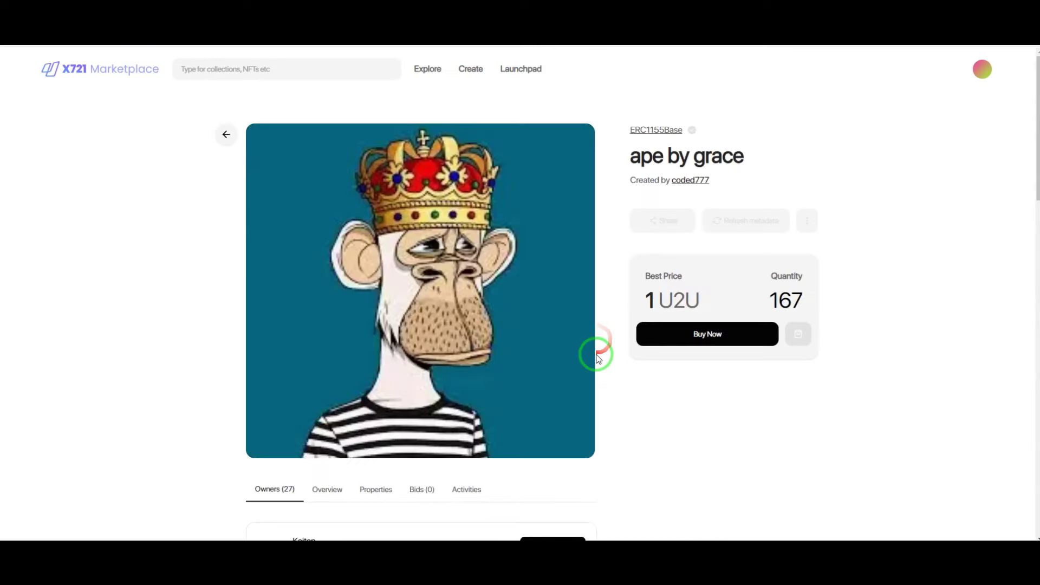
{"action": "left_click", "coordinate": [709, 335]}
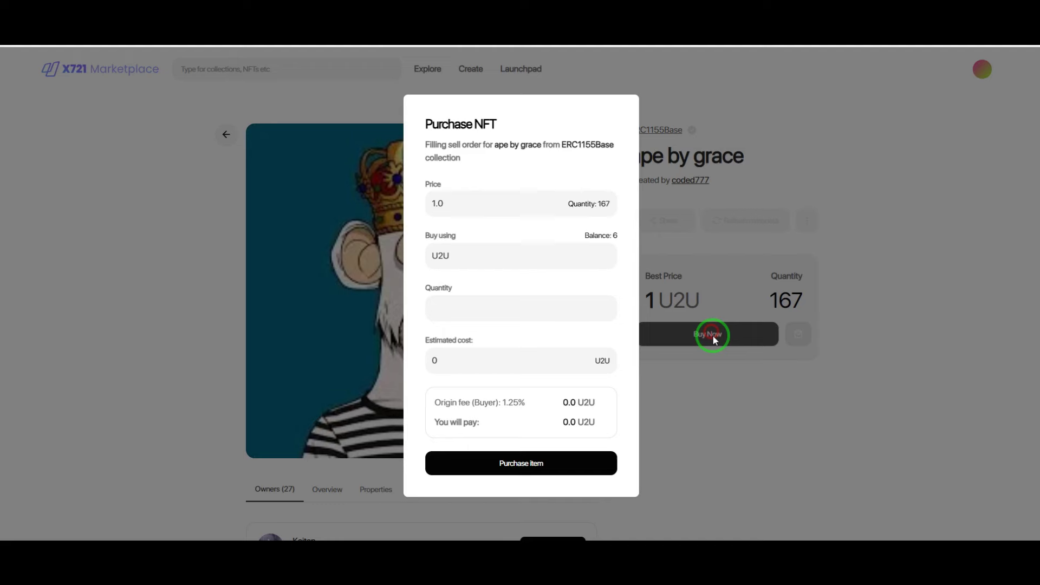
{"action": "left_click", "coordinate": [507, 463]}
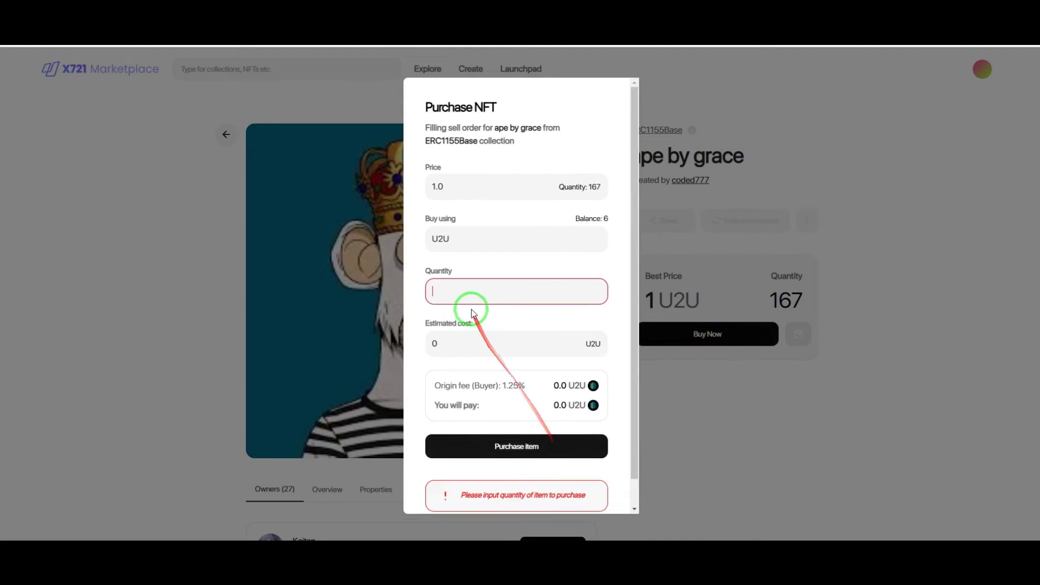
{"action": "type", "text": "1"}
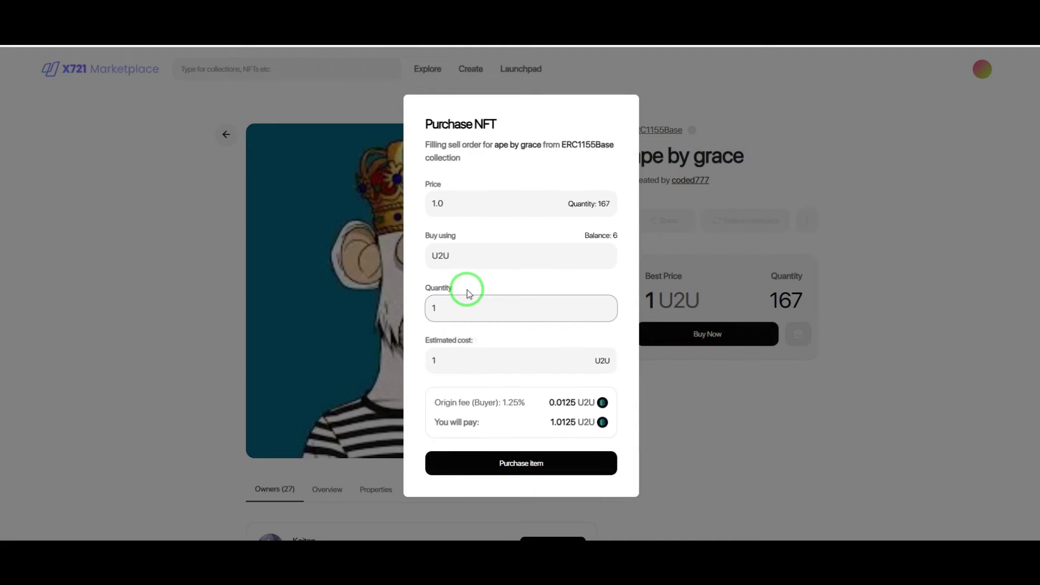
{"action": "left_click", "coordinate": [523, 464]}
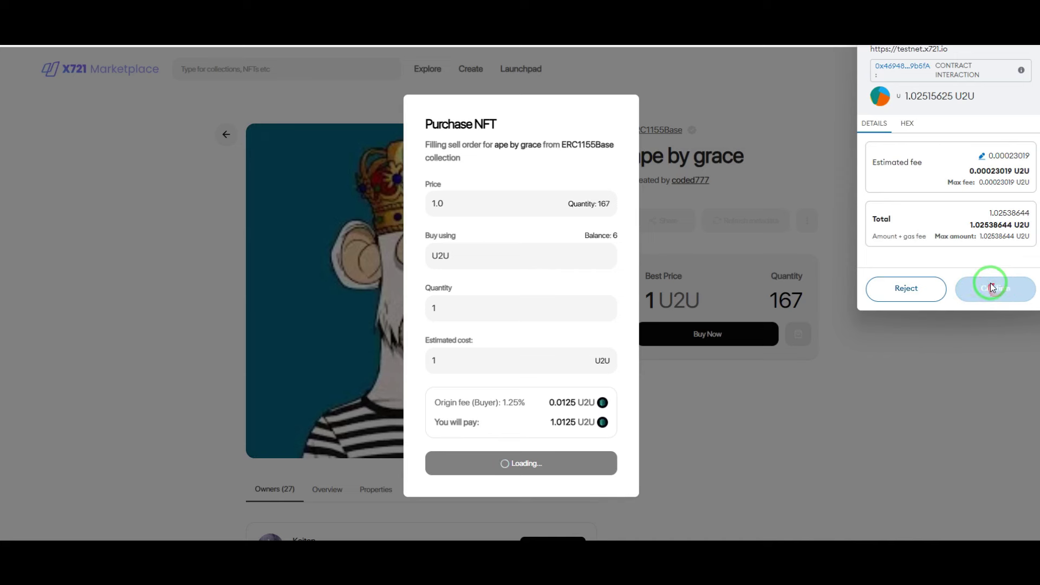
{"action": "left_click", "coordinate": [989, 297]}
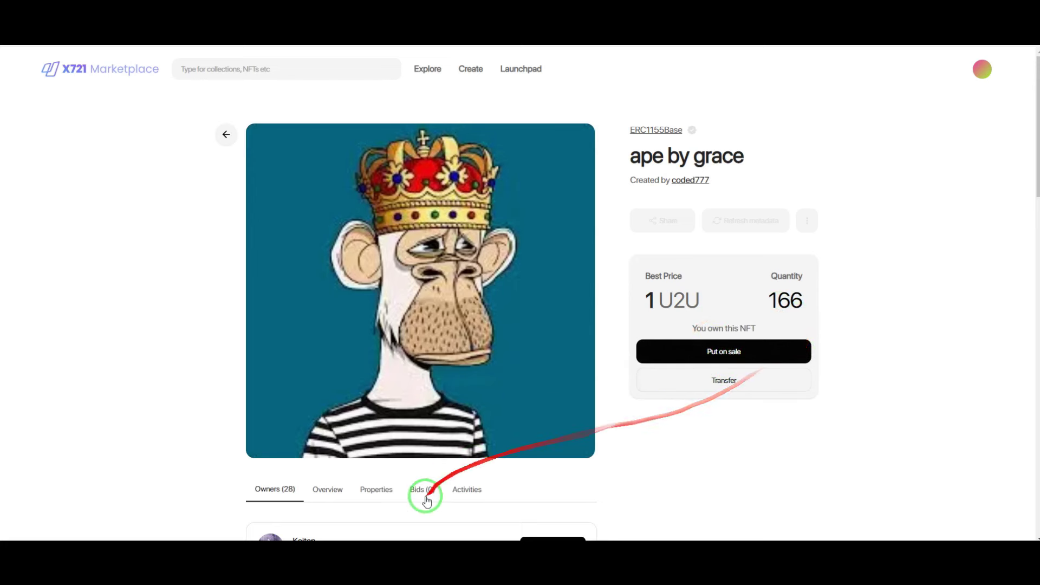
Step: Go to your profile and open the owned uFixer NFT's page
{"action": "left_click", "coordinate": [987, 79]}
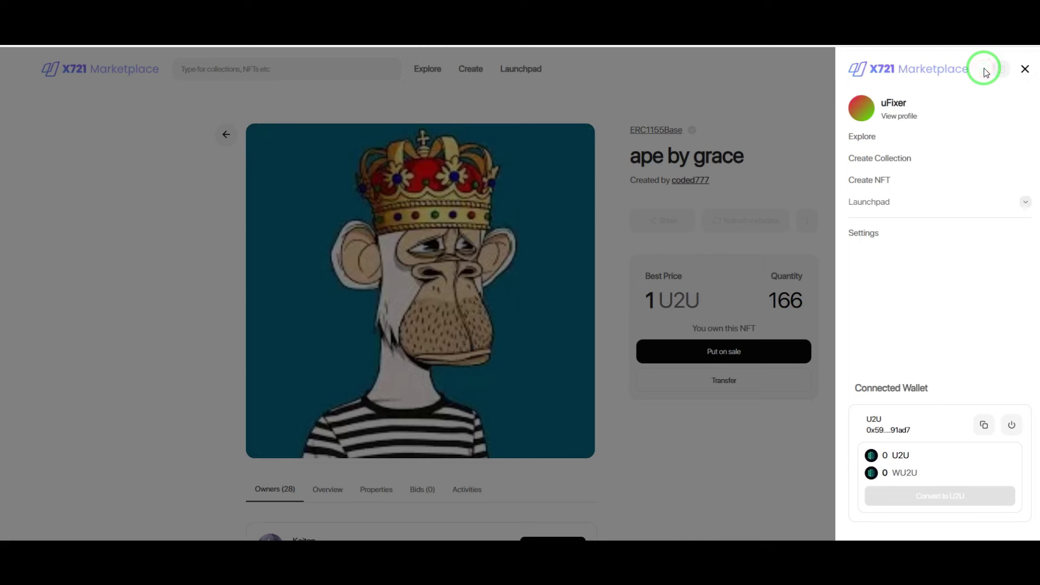
{"action": "left_click", "coordinate": [894, 104]}
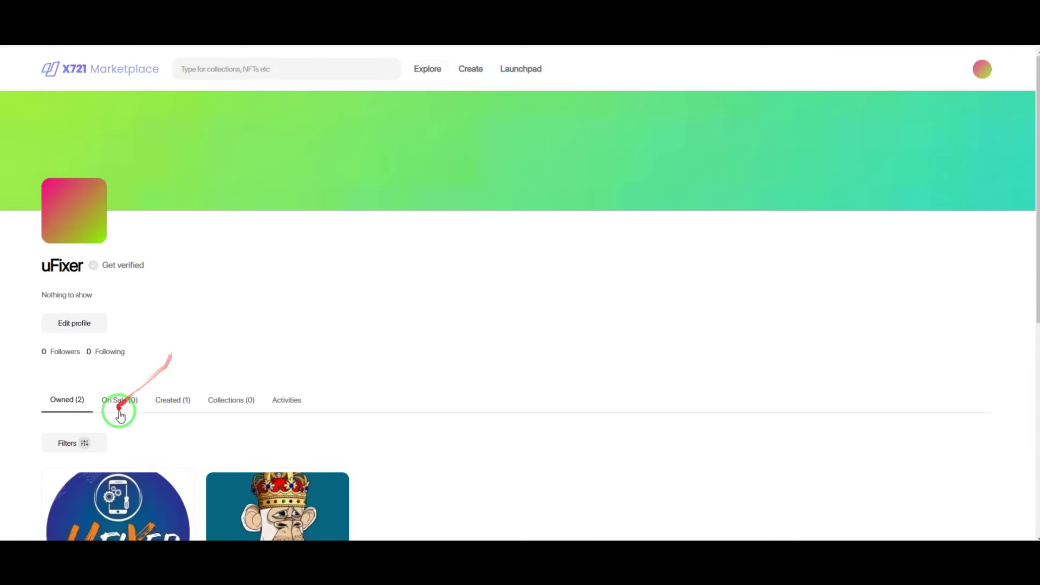
{"action": "scroll", "coordinate": [128, 412], "scroll_direction": "down", "scroll_amount": 3}
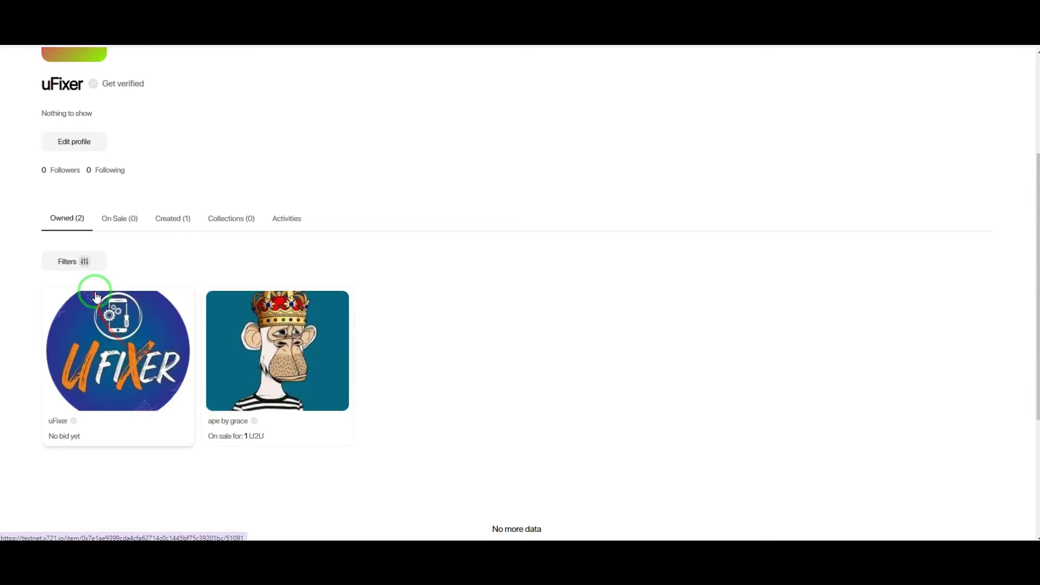
{"action": "left_click", "coordinate": [124, 359]}
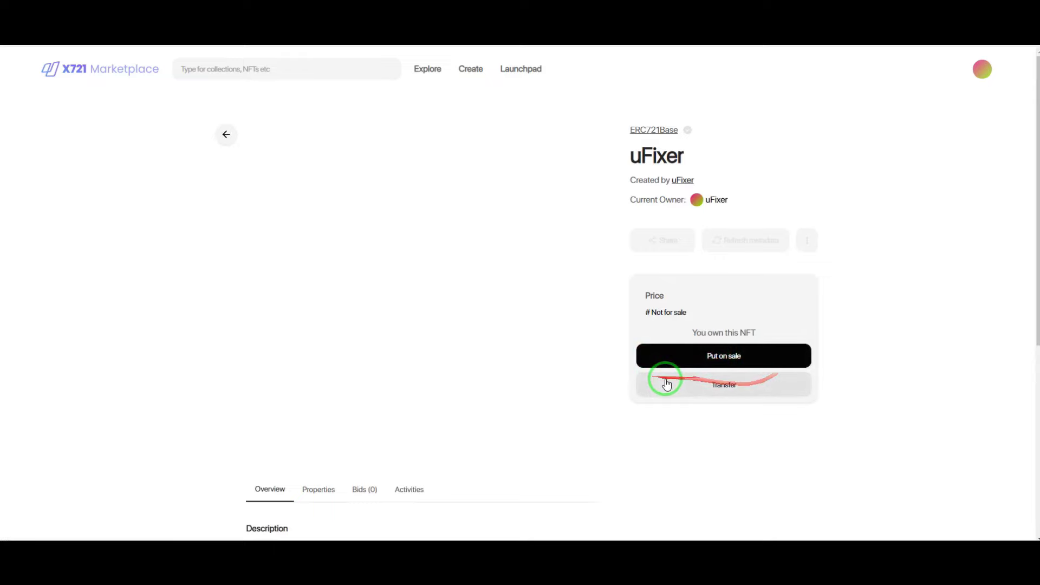
Step: Enter a sale price for uFixer and approve the token for a single sale in MetaMask
{"action": "left_click", "coordinate": [730, 356]}
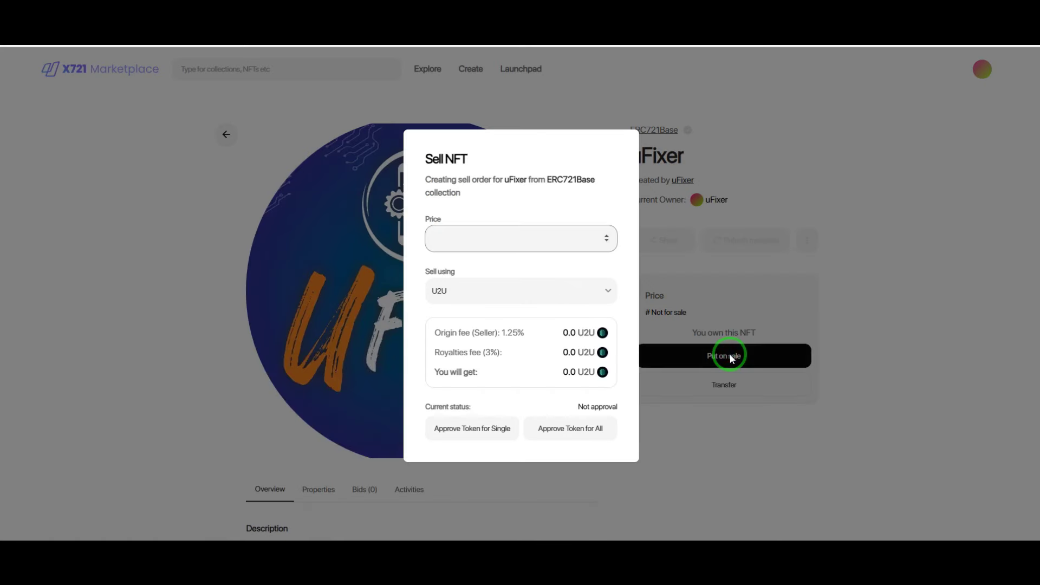
{"action": "left_click", "coordinate": [489, 232]}
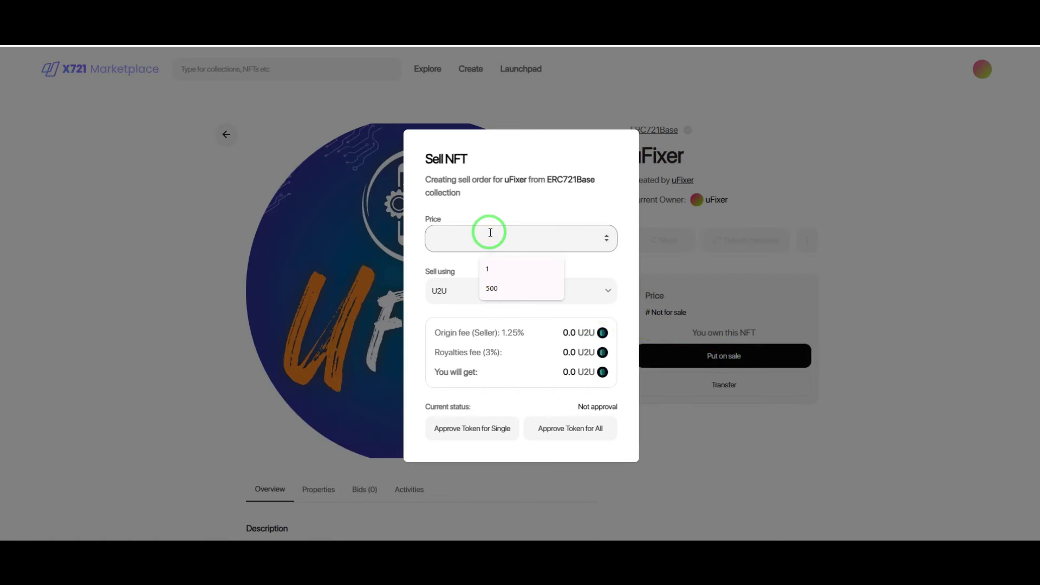
{"action": "type", "text": "5"}
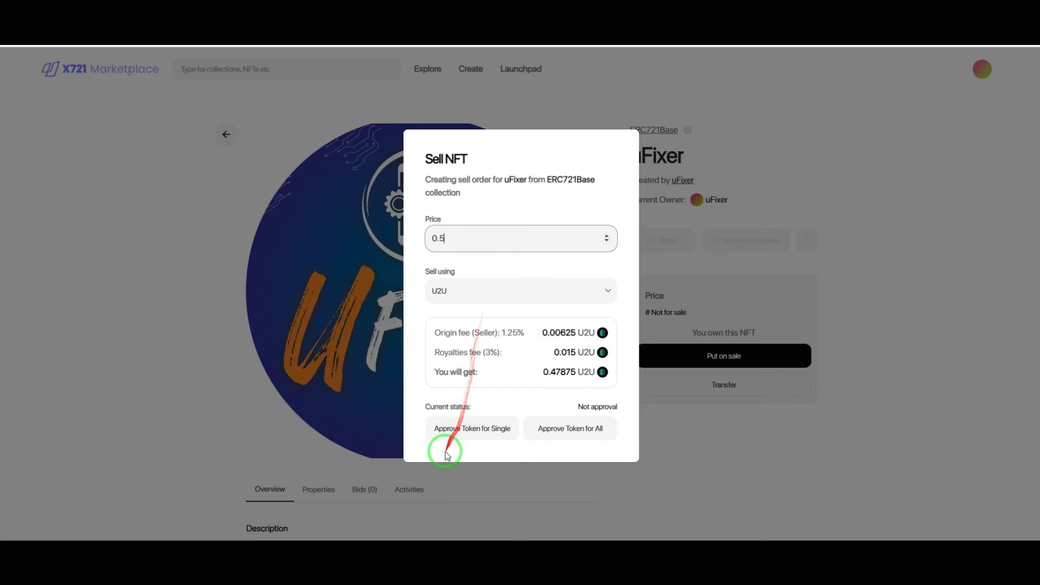
{"action": "left_click", "coordinate": [476, 438]}
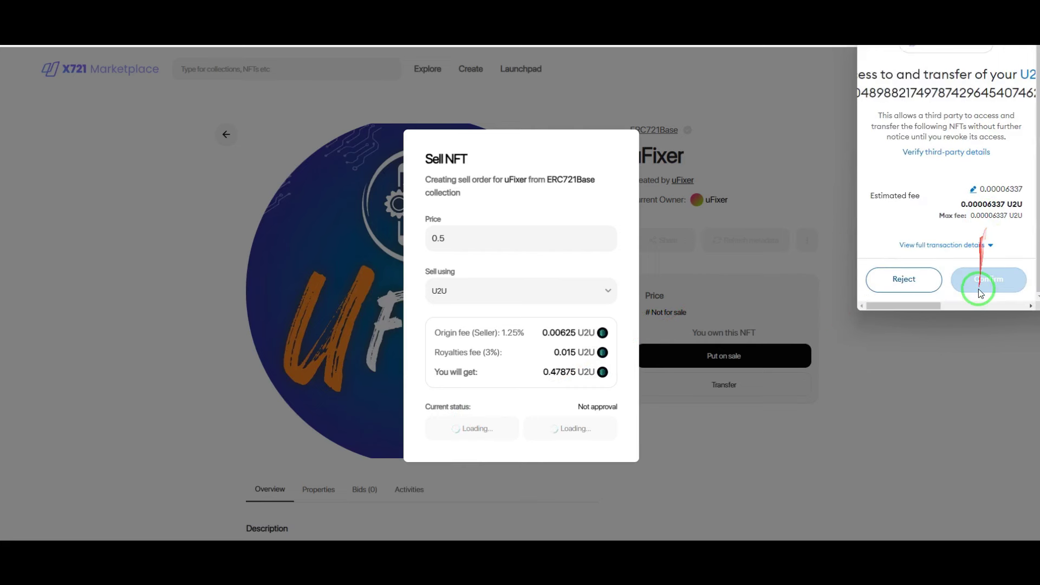
{"action": "left_click", "coordinate": [965, 280]}
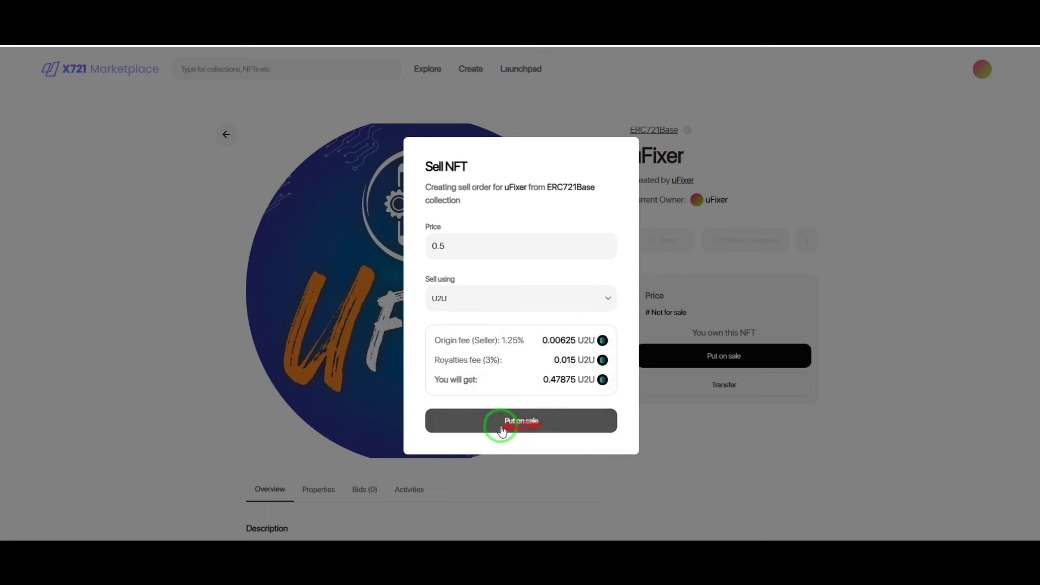
Step: Replace the rejected 0.5 price with 1 U2U and confirm the listing in MetaMask
{"action": "left_click", "coordinate": [514, 426]}
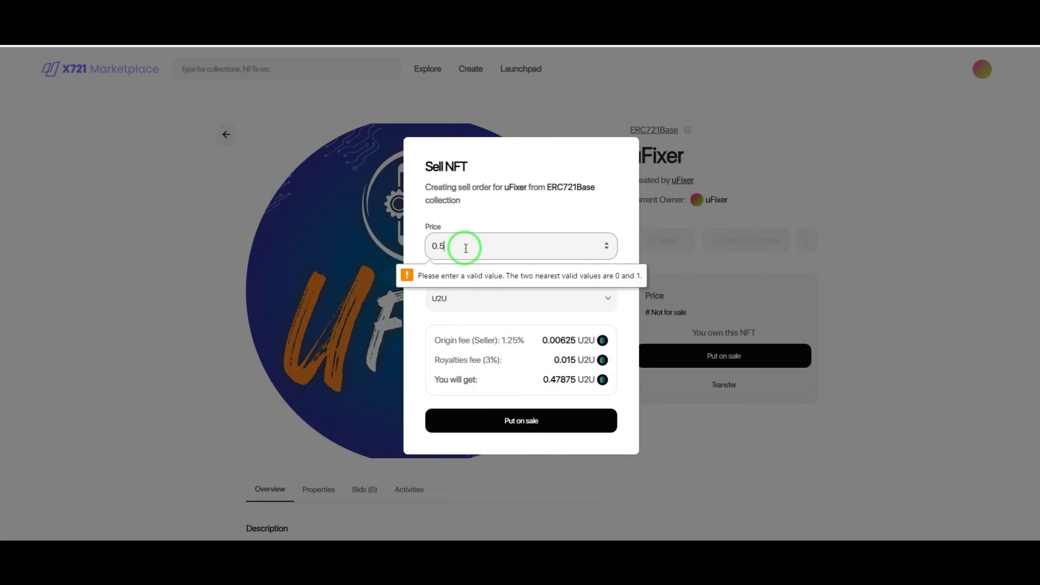
{"action": "left_click_drag", "start_coordinate": [465, 244], "coordinate": [423, 243]}
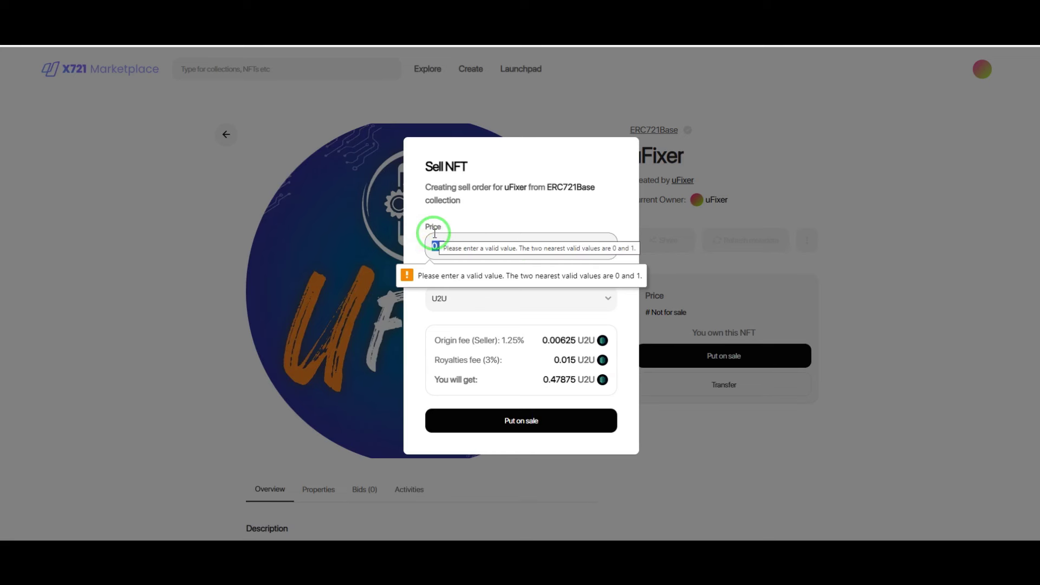
{"action": "type", "text": "1"}
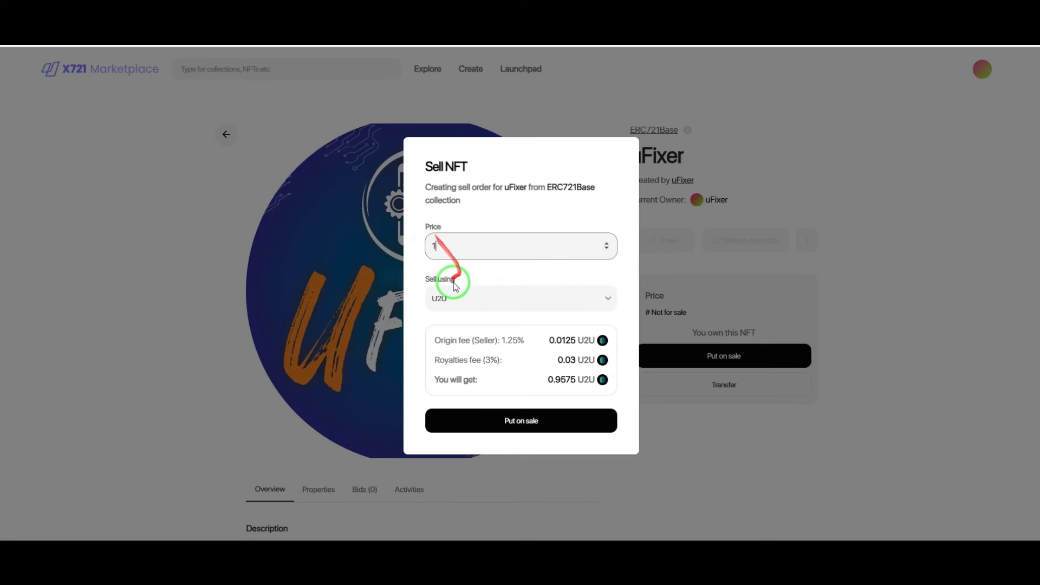
{"action": "left_click", "coordinate": [509, 421]}
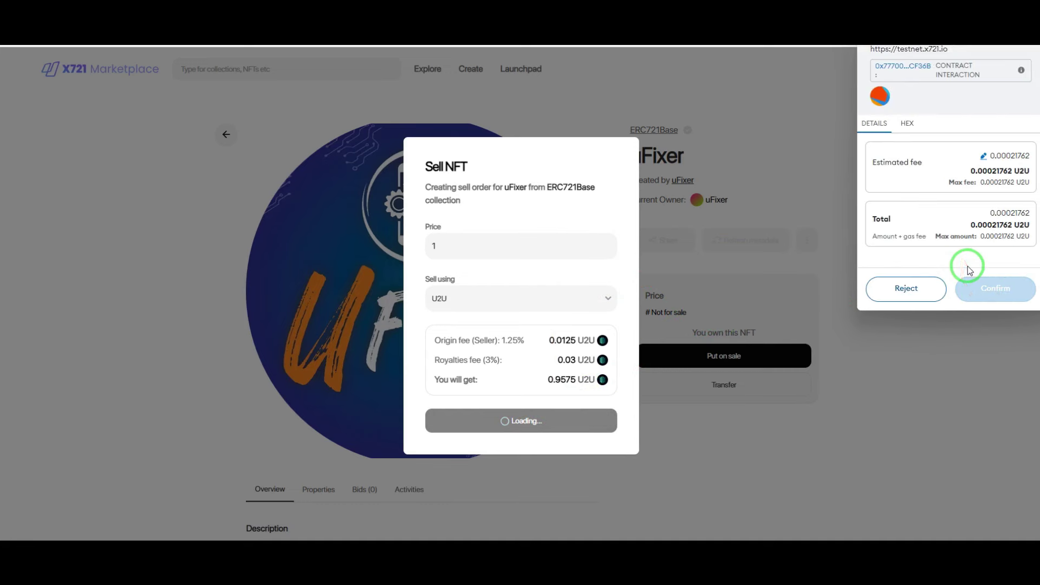
{"action": "left_click", "coordinate": [983, 290]}
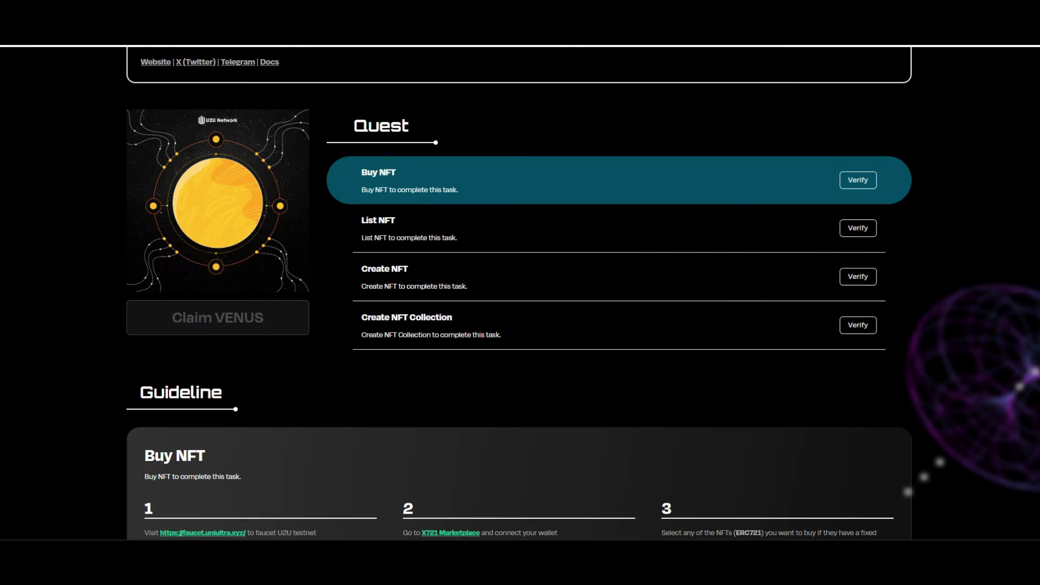
Step: Verify the Buy NFT, Create NFT, List NFT and Create NFT Collection tasks, then return to the marketplace
{"action": "left_click", "coordinate": [765, 46]}
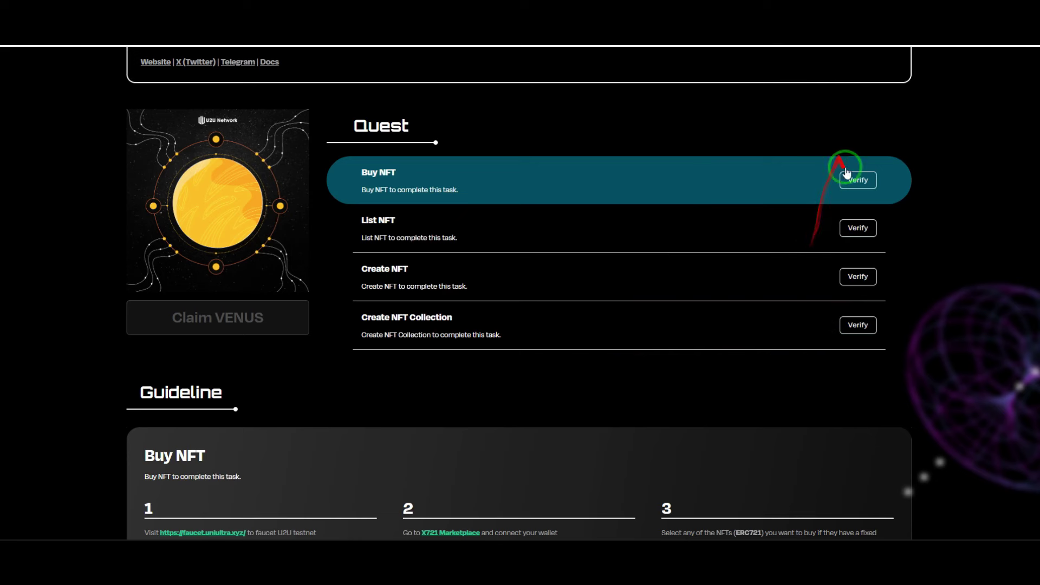
{"action": "left_click", "coordinate": [864, 311]}
{"action": "left_click", "coordinate": [864, 288]}
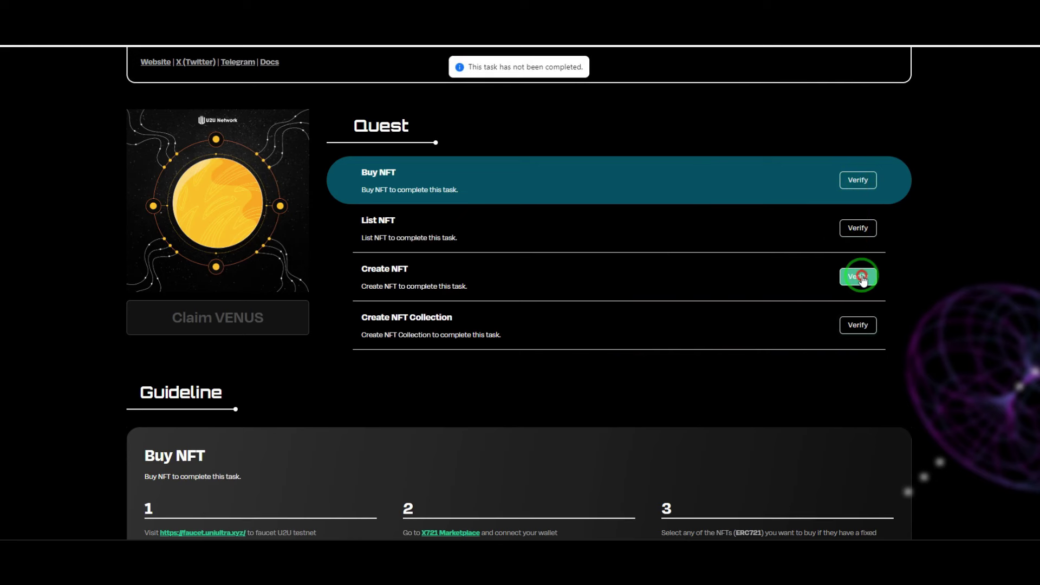
{"action": "left_click", "coordinate": [860, 234]}
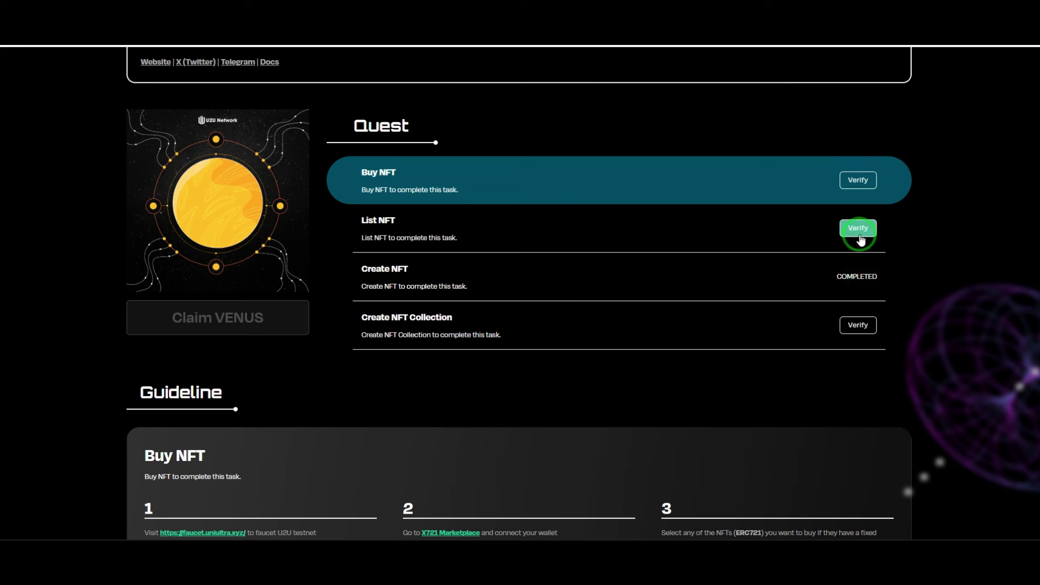
{"action": "left_click", "coordinate": [863, 181]}
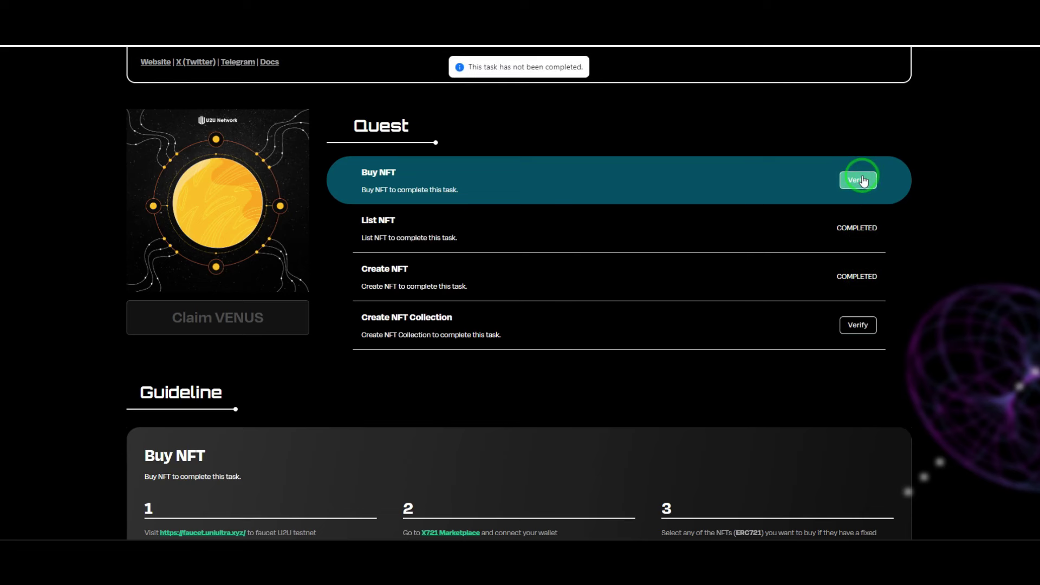
{"action": "scroll", "coordinate": [898, 343], "scroll_direction": "down", "scroll_amount": 1}
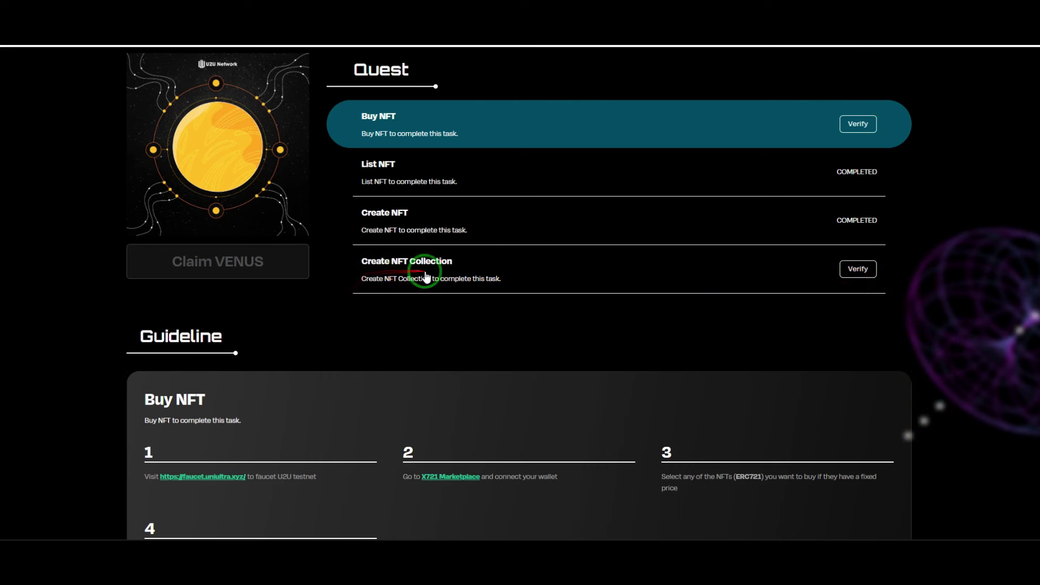
{"action": "left_click", "coordinate": [859, 270]}
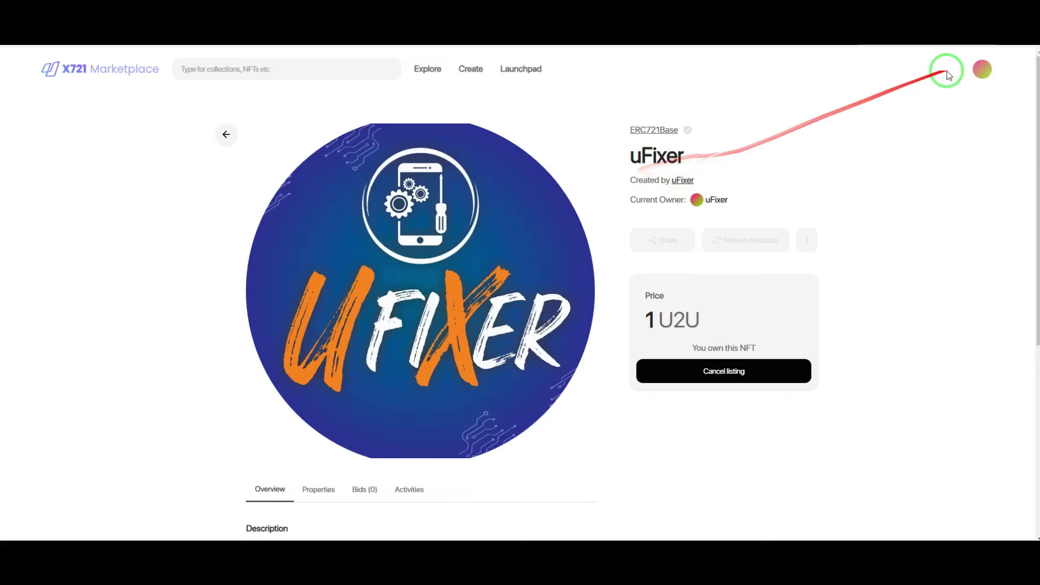
{"action": "left_click", "coordinate": [983, 72]}
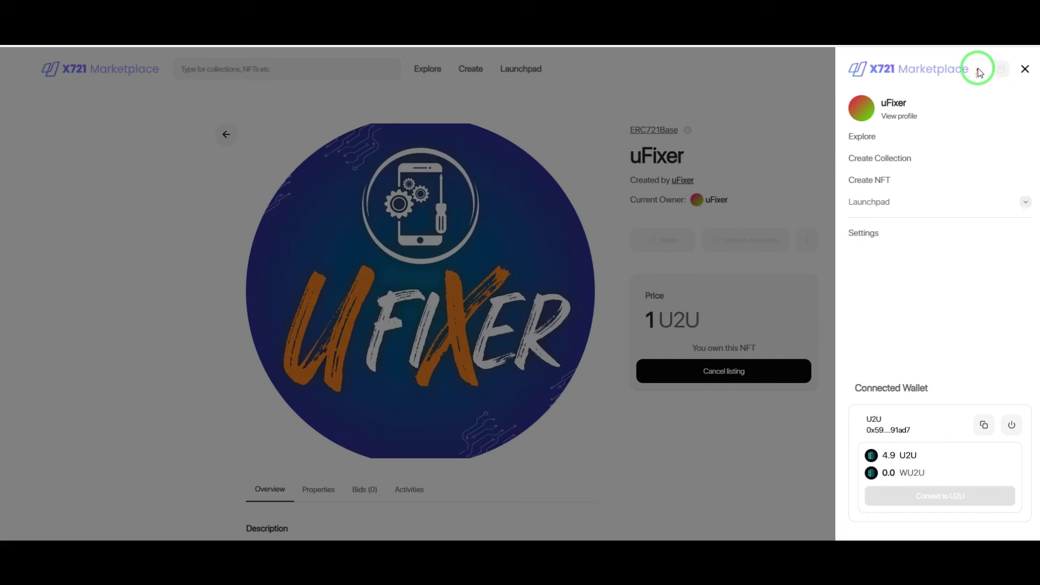
Step: Start a single-item collection and upload the uFixer logo as its image
{"action": "left_click", "coordinate": [893, 159]}
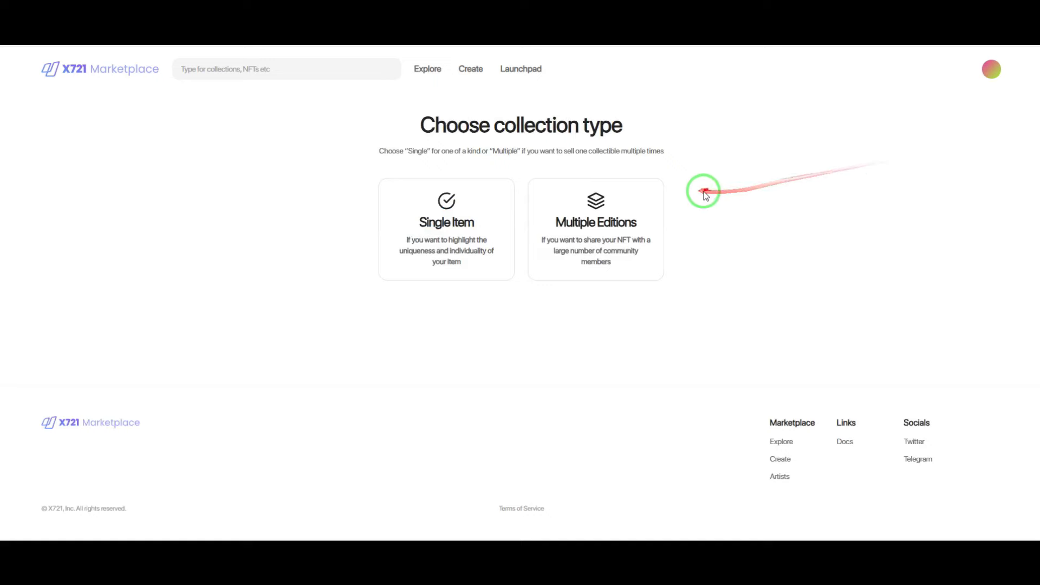
{"action": "left_click", "coordinate": [435, 242]}
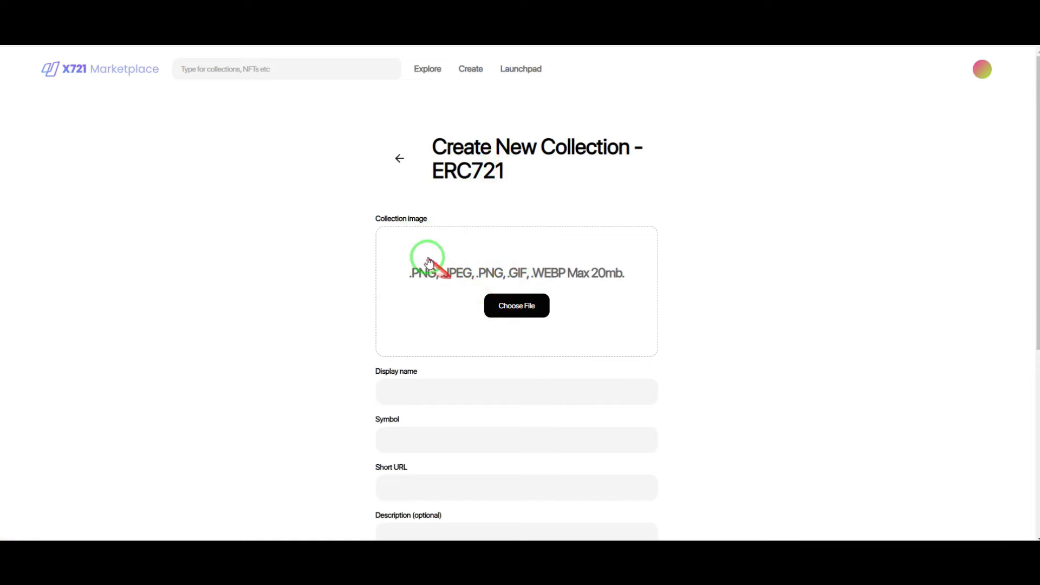
{"action": "left_click", "coordinate": [521, 306]}
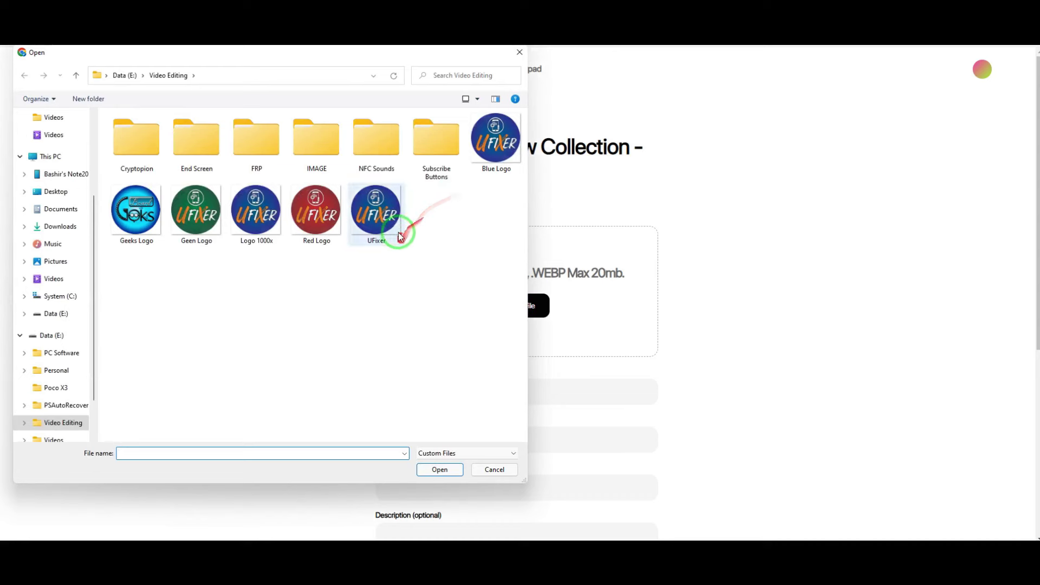
{"action": "double_click", "coordinate": [377, 222]}
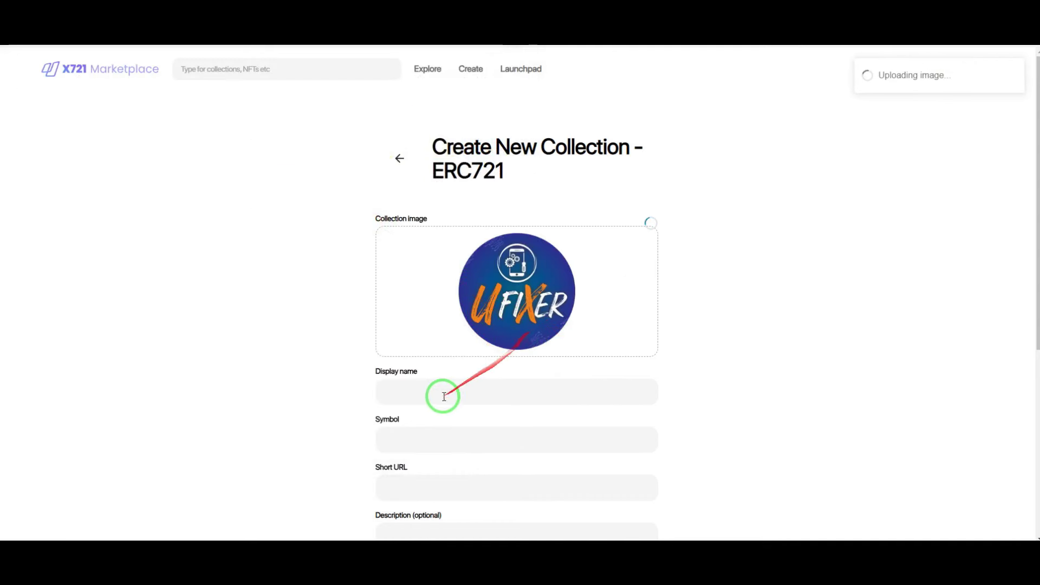
{"action": "scroll", "coordinate": [436, 390], "scroll_direction": "down", "scroll_amount": 5}
{"action": "scroll", "coordinate": [406, 277], "scroll_direction": "up", "scroll_amount": 3}
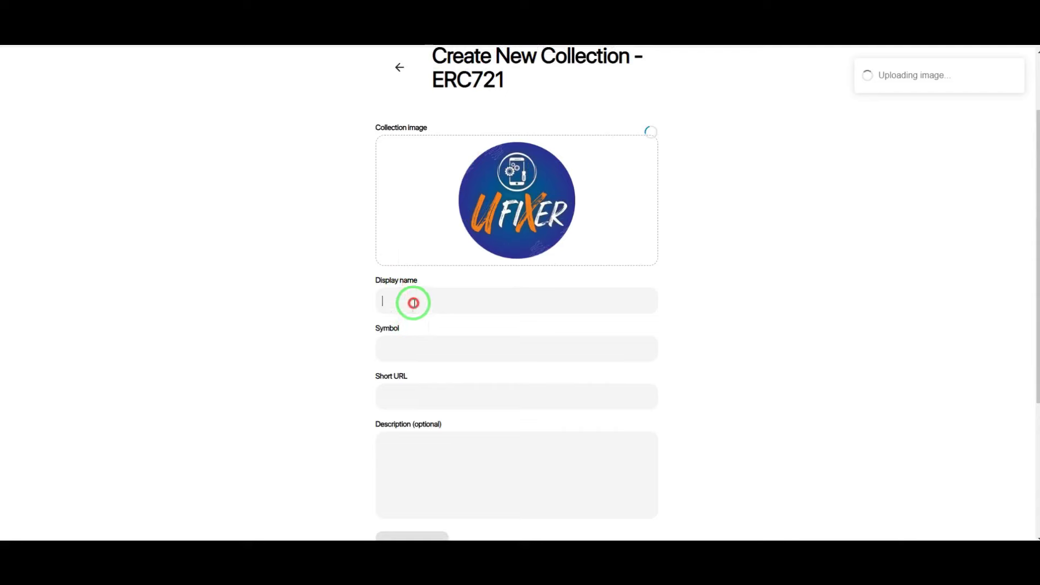
Step: Enter name uFixer, symbol UFXR and details, create the collection in MetaMask, and view its page
{"action": "left_click", "coordinate": [413, 302]}
{"action": "left_click", "coordinate": [424, 296]}
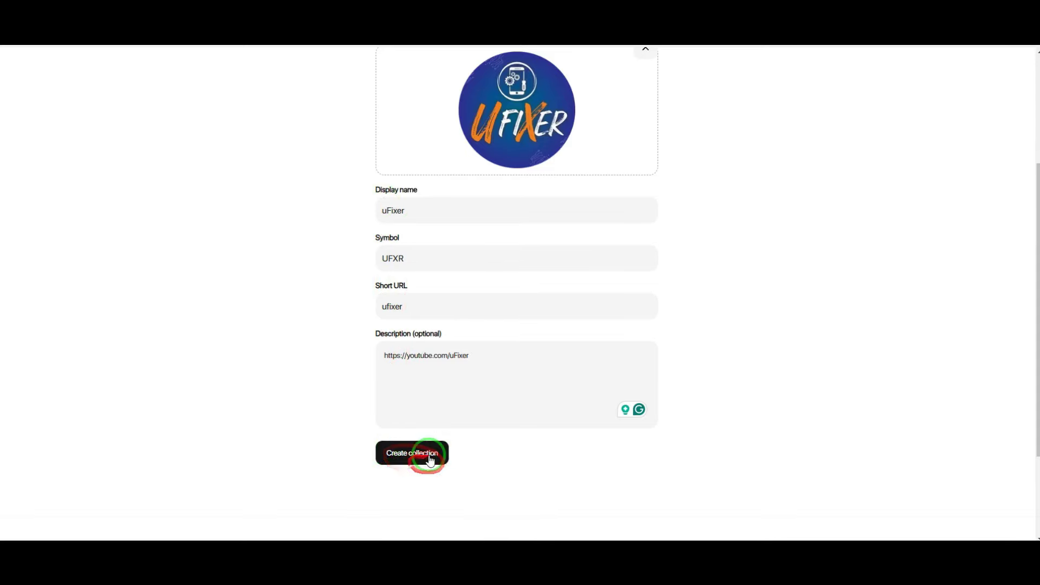
{"action": "left_click", "coordinate": [431, 460]}
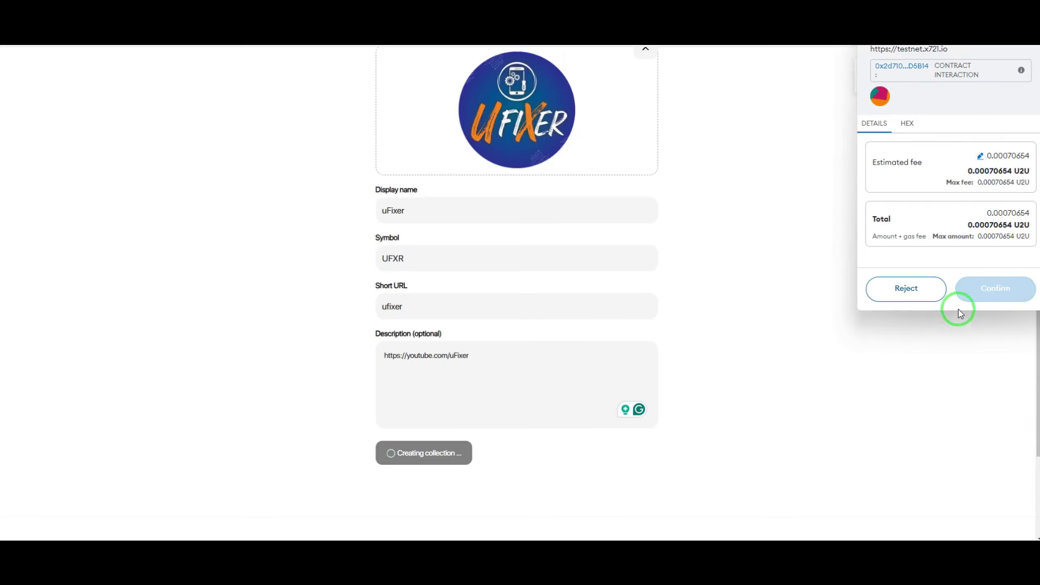
{"action": "left_click", "coordinate": [981, 288]}
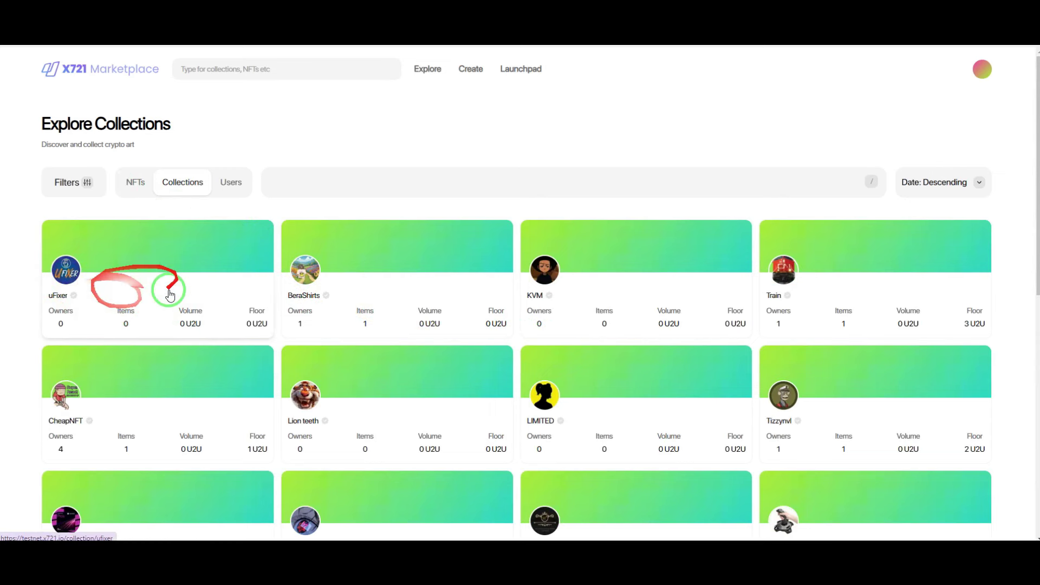
{"action": "left_click", "coordinate": [140, 259]}
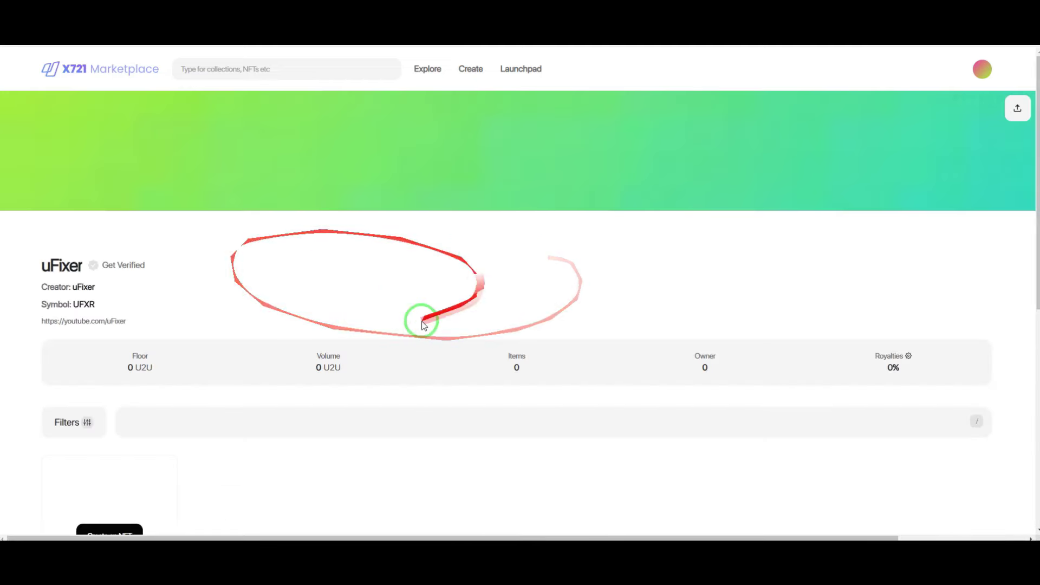
{"action": "scroll", "coordinate": [305, 314], "scroll_direction": "down", "scroll_amount": 3}
{"action": "scroll", "coordinate": [320, 324], "scroll_direction": "up", "scroll_amount": 3}
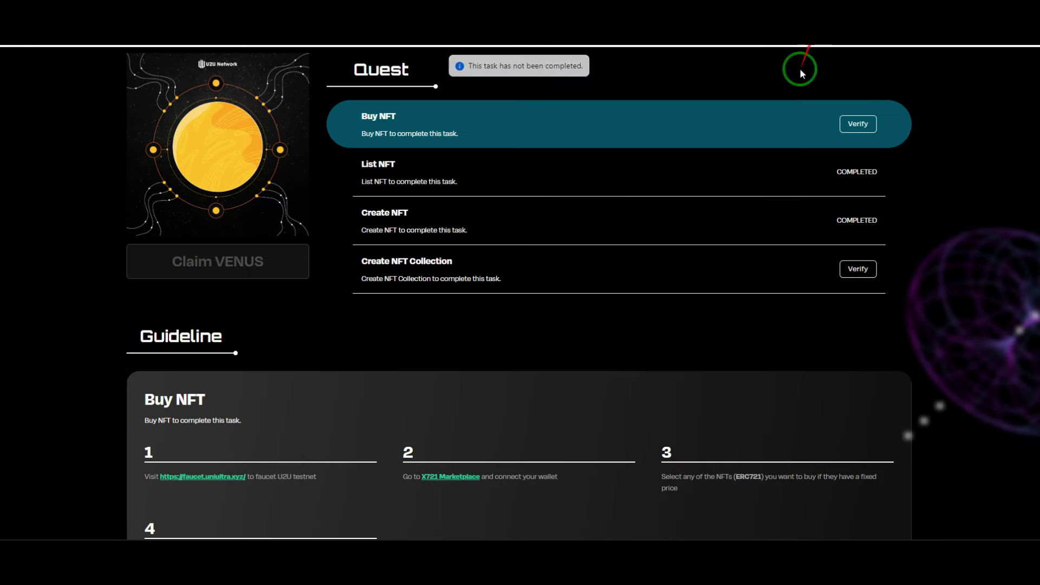
Step: Verify the Create NFT Collection task and claim VENUS, approving the claim in MetaMask
{"action": "scroll", "coordinate": [658, 322], "scroll_direction": "up", "scroll_amount": 3}
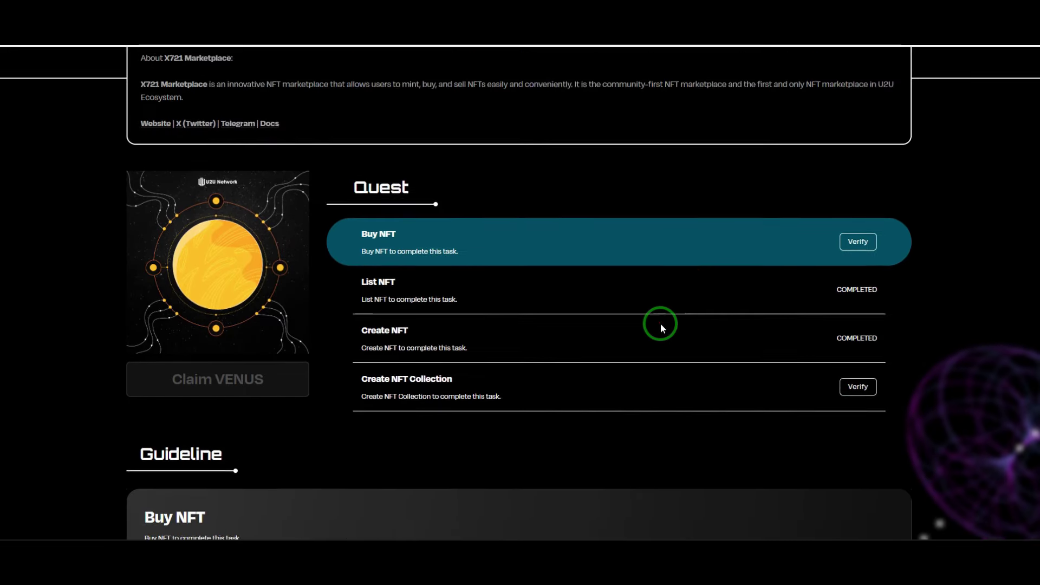
{"action": "scroll", "coordinate": [866, 449], "scroll_direction": "down", "scroll_amount": 2}
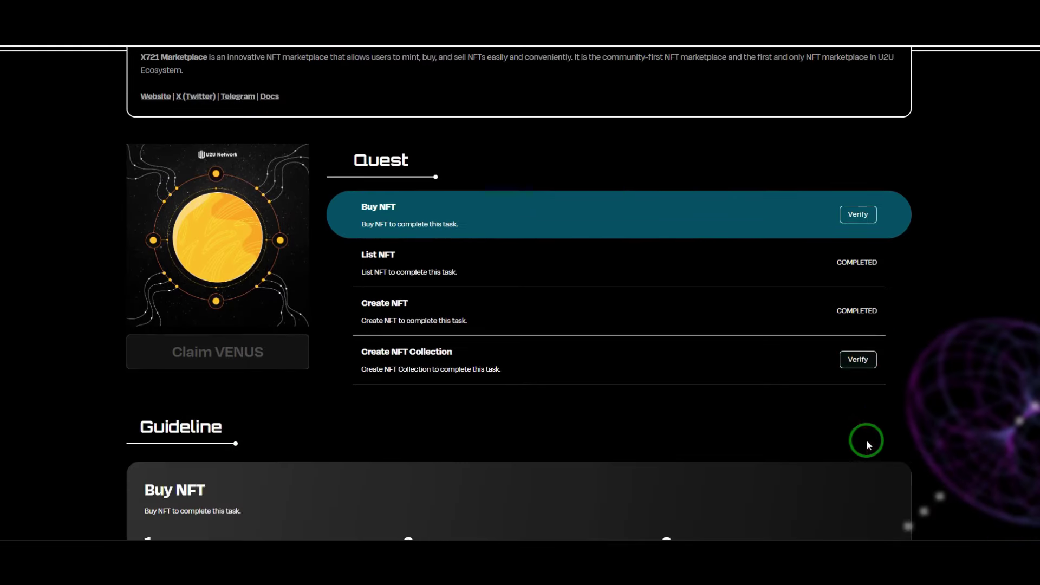
{"action": "left_click", "coordinate": [864, 366]}
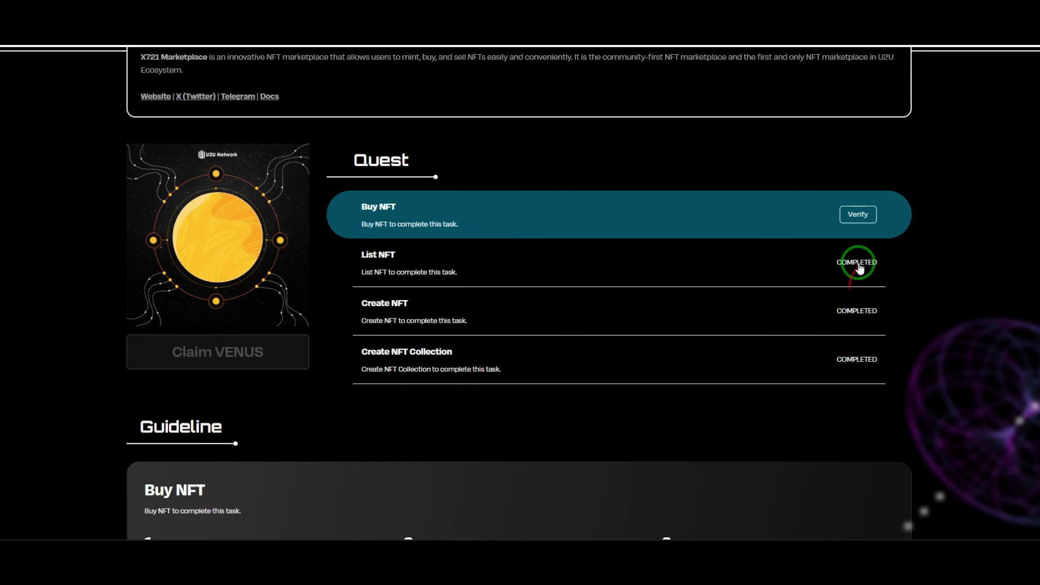
{"action": "scroll", "coordinate": [857, 217], "scroll_direction": "up", "scroll_amount": 1}
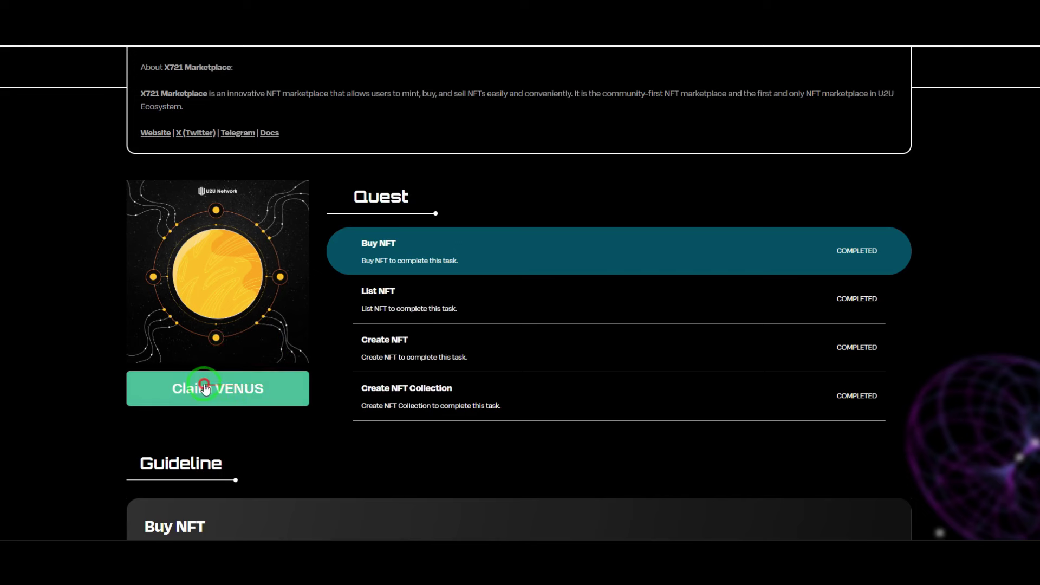
{"action": "left_click", "coordinate": [204, 386]}
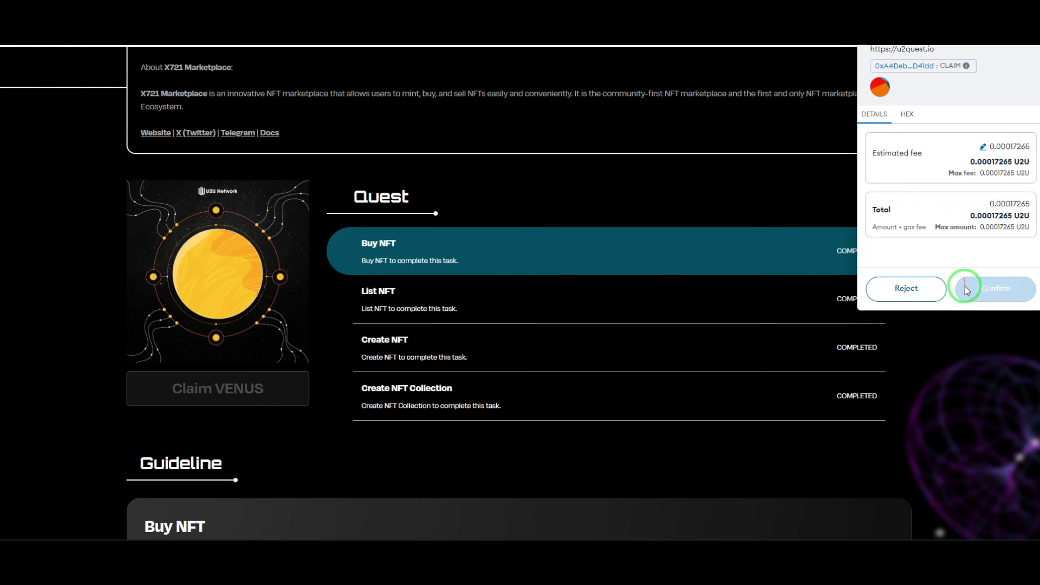
{"action": "left_click", "coordinate": [968, 290]}
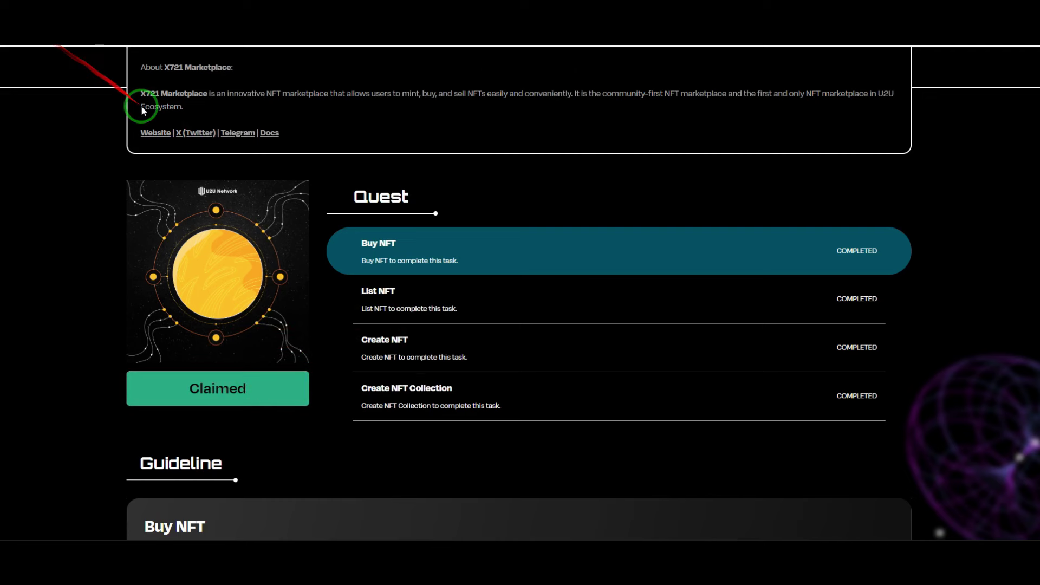
Step: Return to the quest list and open the GroFi DEX quest
{"action": "key", "text": "alt+Left"}
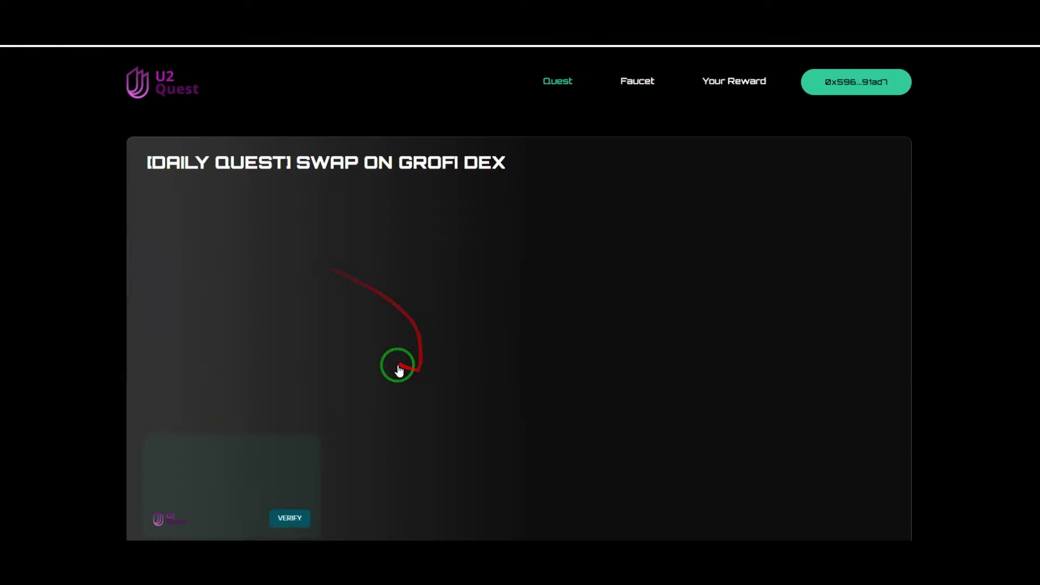
{"action": "scroll", "coordinate": [407, 362], "scroll_direction": "down", "scroll_amount": 15}
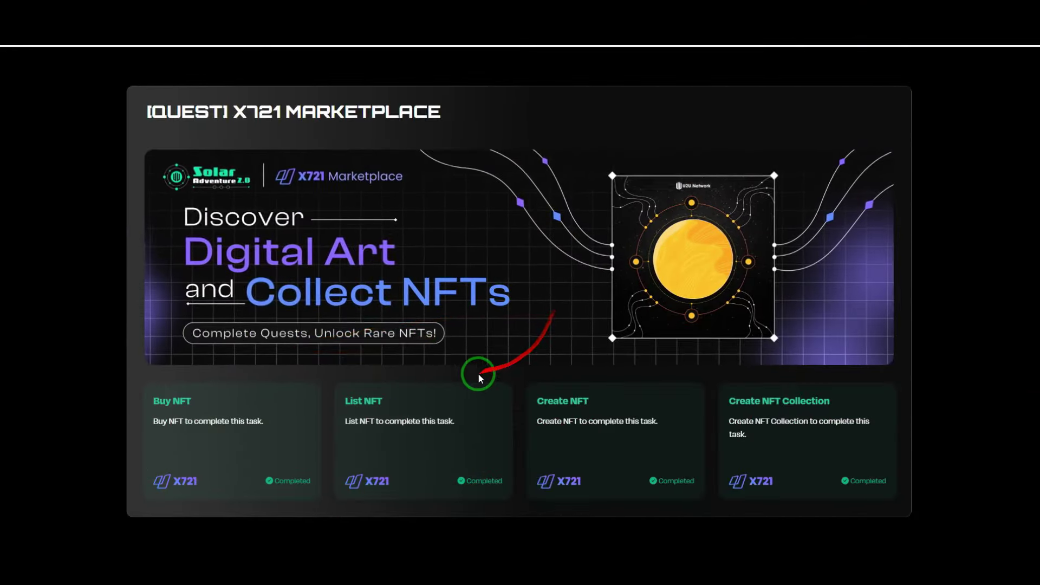
{"action": "scroll", "coordinate": [472, 376], "scroll_direction": "down", "scroll_amount": 3}
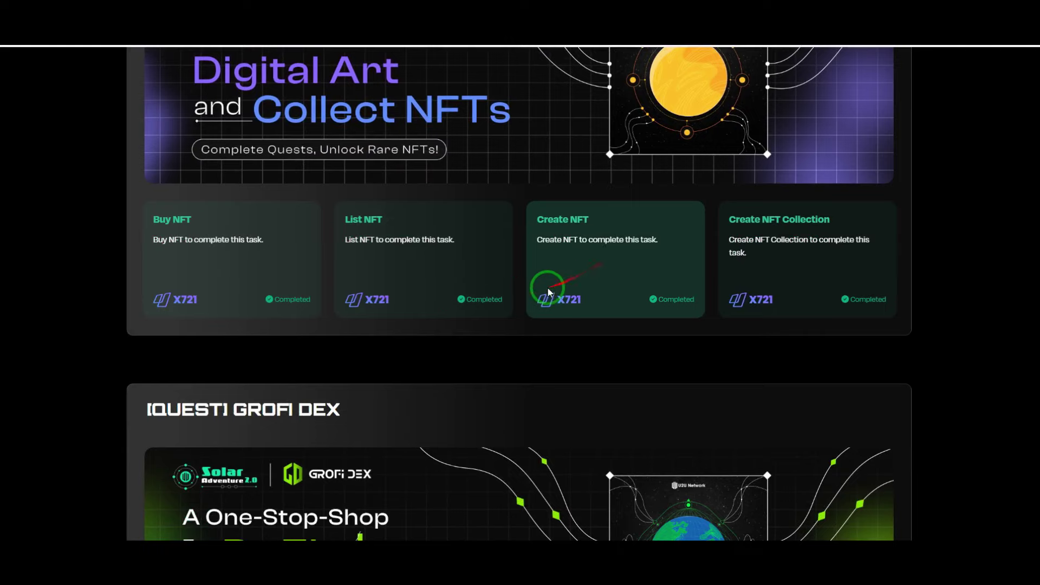
{"action": "scroll", "coordinate": [547, 287], "scroll_direction": "down", "scroll_amount": 3}
{"action": "scroll", "coordinate": [507, 310], "scroll_direction": "down", "scroll_amount": 2}
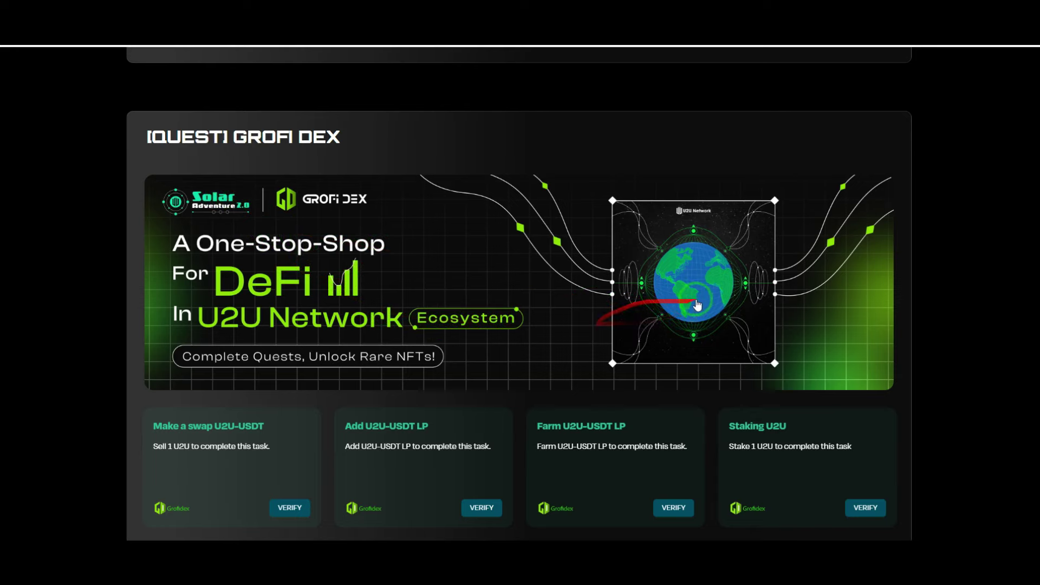
{"action": "scroll", "coordinate": [178, 336], "scroll_direction": "down", "scroll_amount": 4}
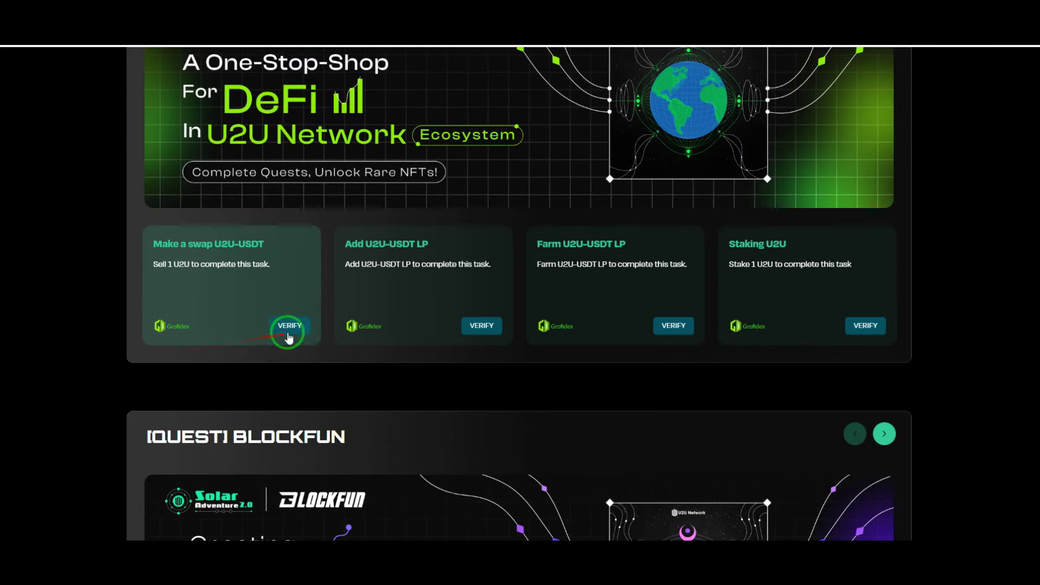
{"action": "scroll", "coordinate": [334, 332], "scroll_direction": "down", "scroll_amount": 1}
{"action": "scroll", "coordinate": [348, 337], "scroll_direction": "up", "scroll_amount": 5}
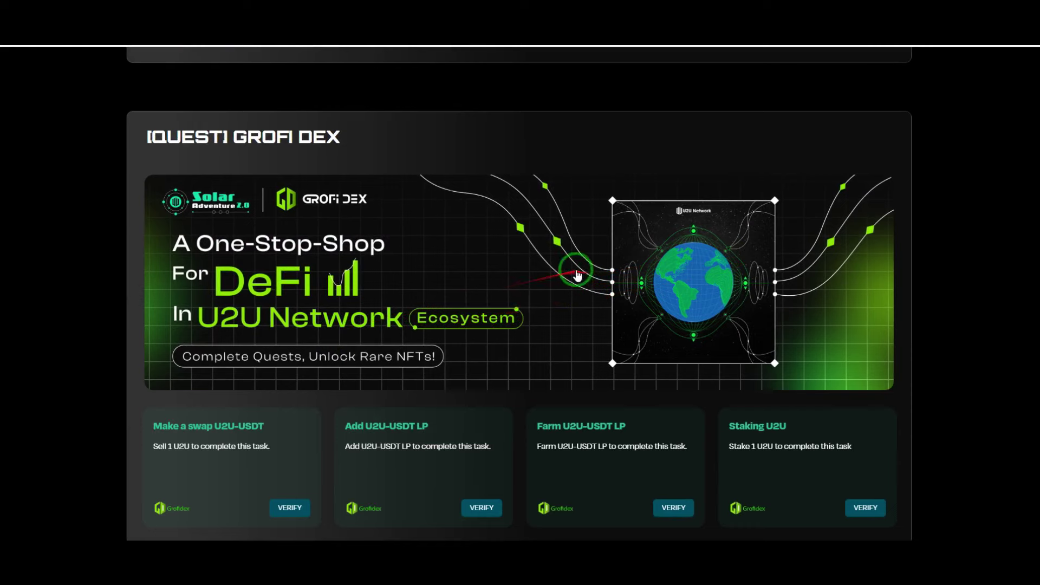
{"action": "left_click", "coordinate": [553, 277]}
{"action": "scroll", "coordinate": [578, 317], "scroll_direction": "down", "scroll_amount": 6}
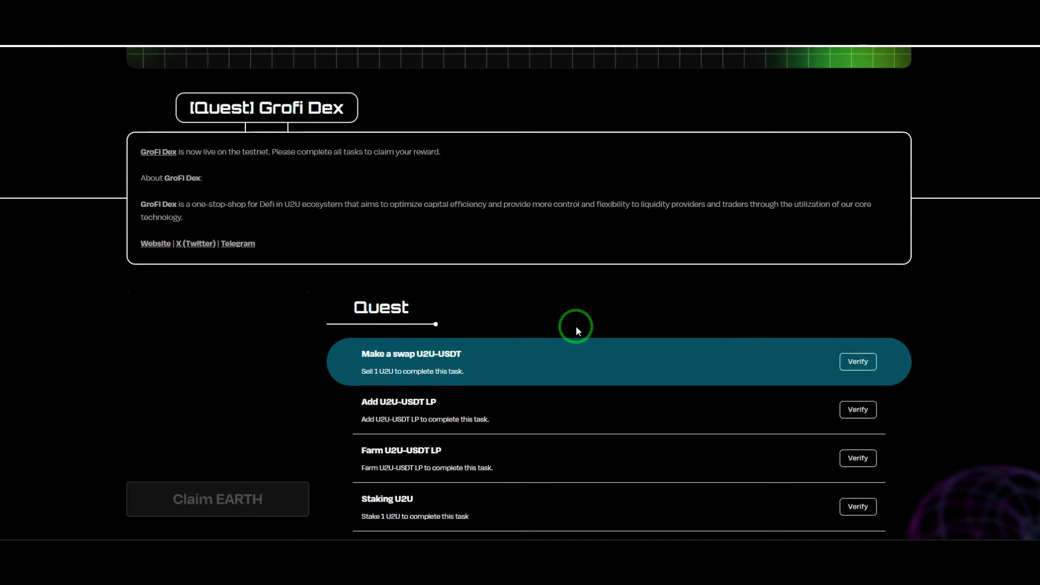
{"action": "scroll", "coordinate": [576, 329], "scroll_direction": "down", "scroll_amount": 1}
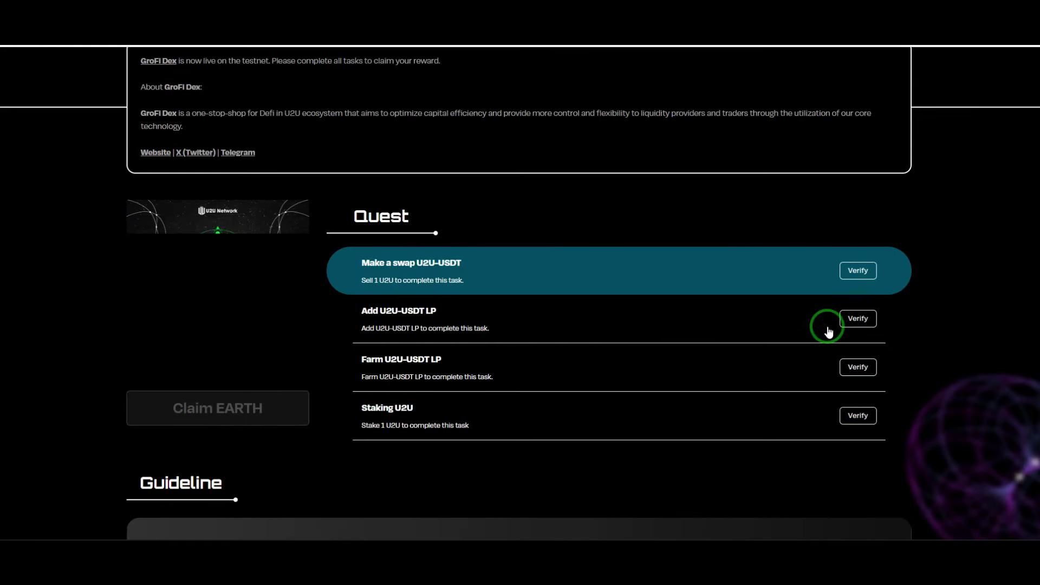
{"action": "scroll", "coordinate": [172, 449], "scroll_direction": "down", "scroll_amount": 3}
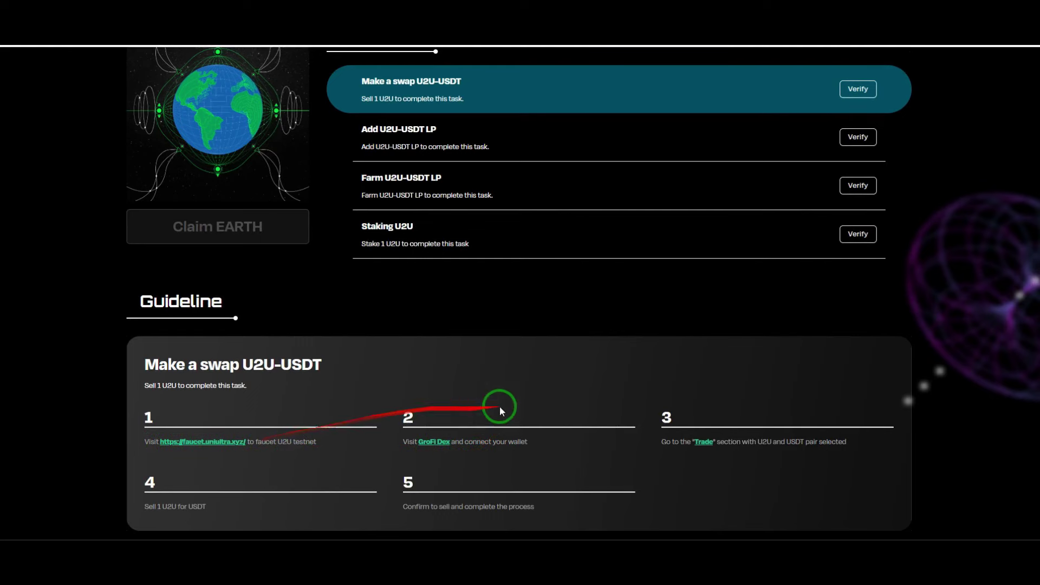
{"action": "scroll", "coordinate": [482, 463], "scroll_direction": "up", "scroll_amount": 2}
{"action": "scroll", "coordinate": [482, 464], "scroll_direction": "down", "scroll_amount": 2}
{"action": "scroll", "coordinate": [486, 457], "scroll_direction": "down", "scroll_amount": 2}
{"action": "scroll", "coordinate": [485, 457], "scroll_direction": "up", "scroll_amount": 2}
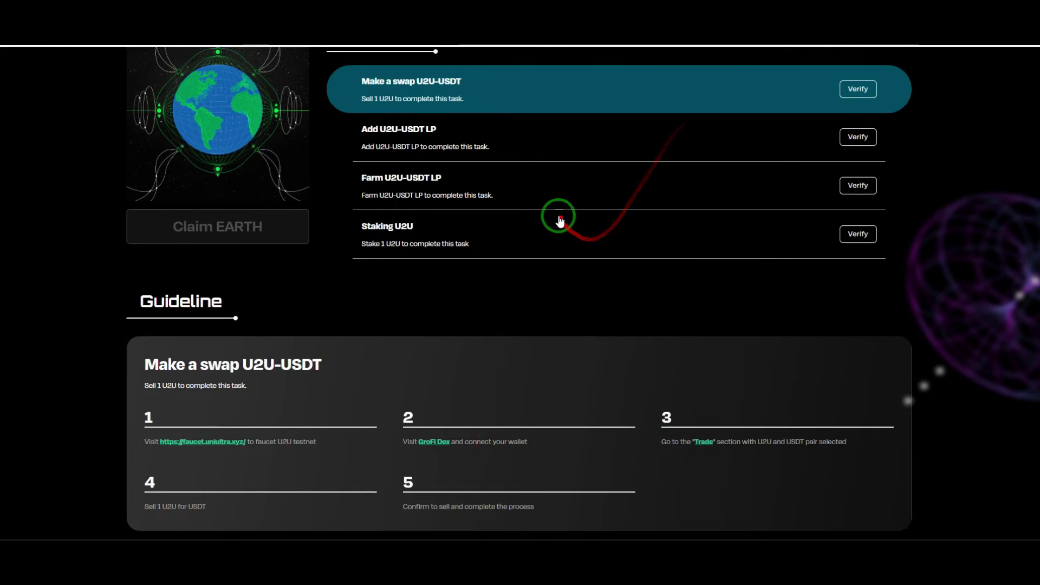
Step: Open GroFi Dex in a new tab and verify the Make a swap U2U-USDT task
{"action": "right_click", "coordinate": [433, 446]}
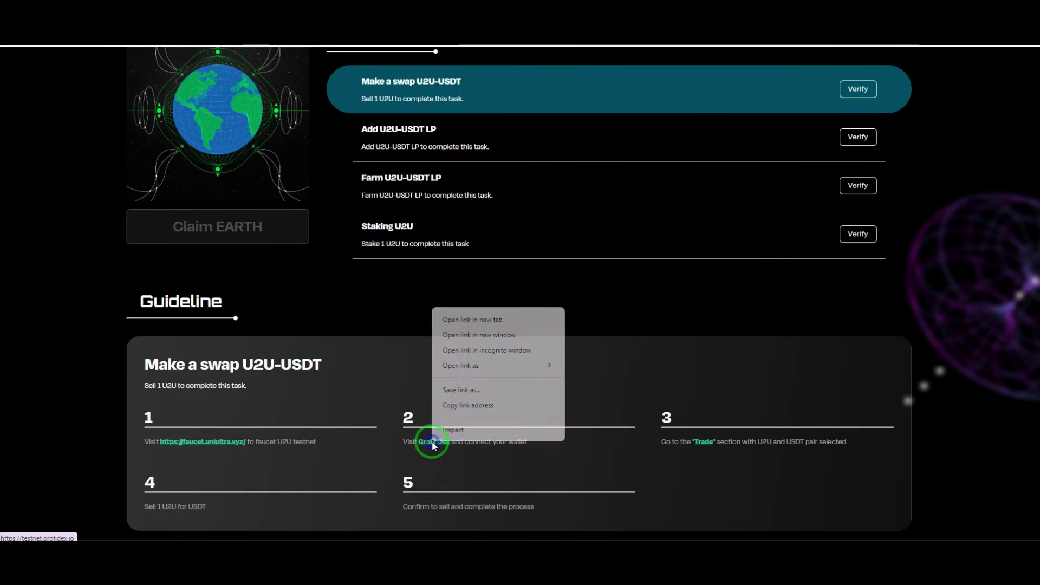
{"action": "left_click", "coordinate": [479, 319]}
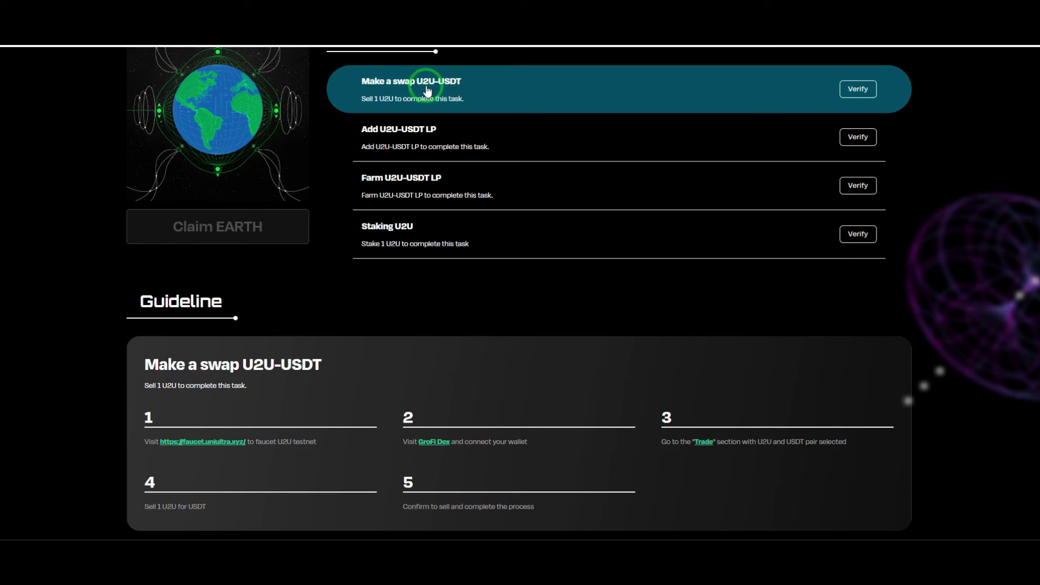
{"action": "left_click", "coordinate": [859, 89]}
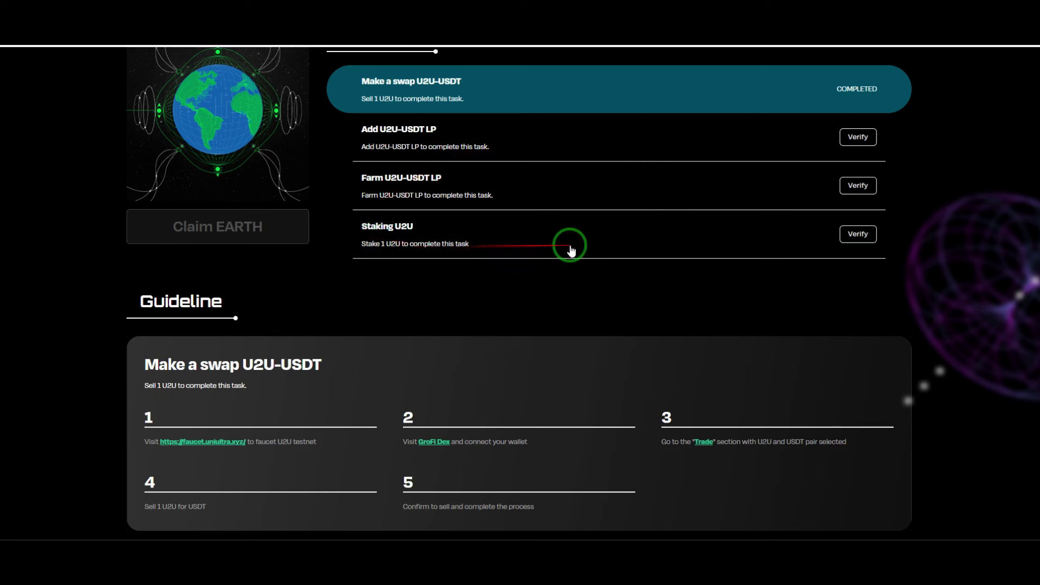
{"action": "left_click", "coordinate": [869, 239]}
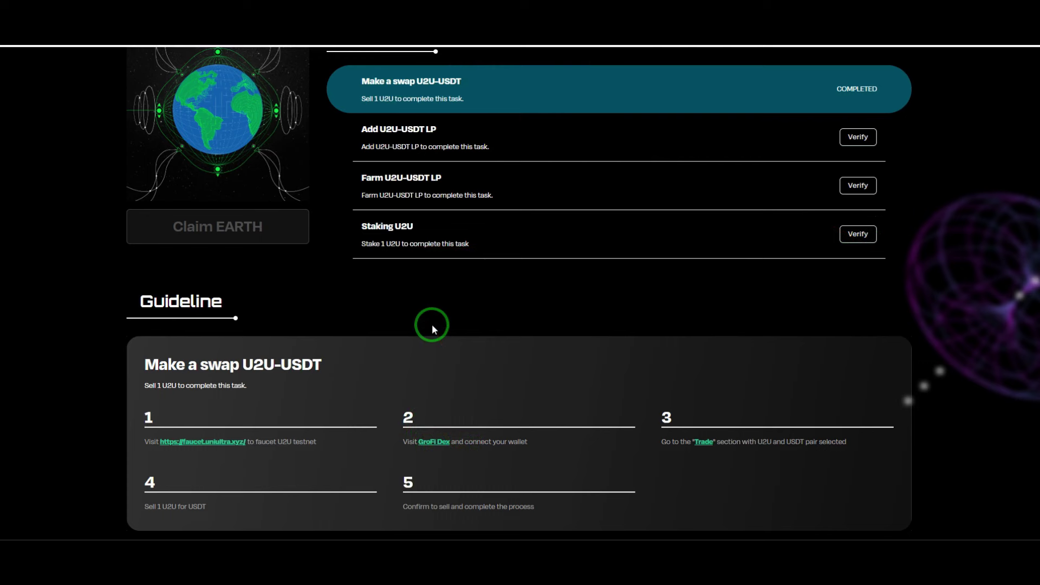
{"action": "left_click", "coordinate": [522, 71]}
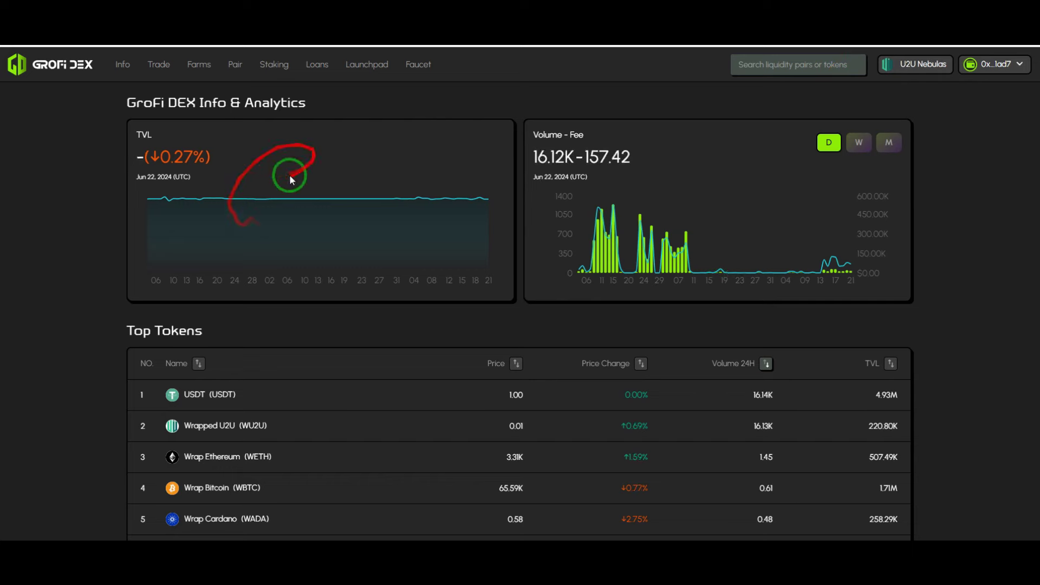
{"action": "left_click", "coordinate": [627, 35]}
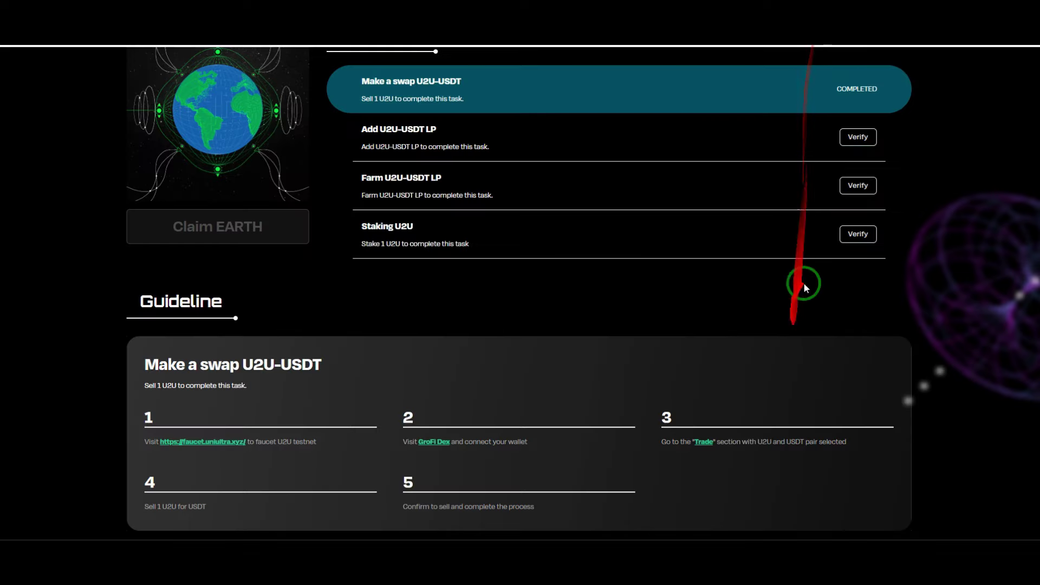
Step: Sell 2 U2U for about 0.0202 USDT on the U2U/USDT pair, approving it in MetaMask
{"action": "scroll", "coordinate": [845, 182], "scroll_direction": "up", "scroll_amount": 2}
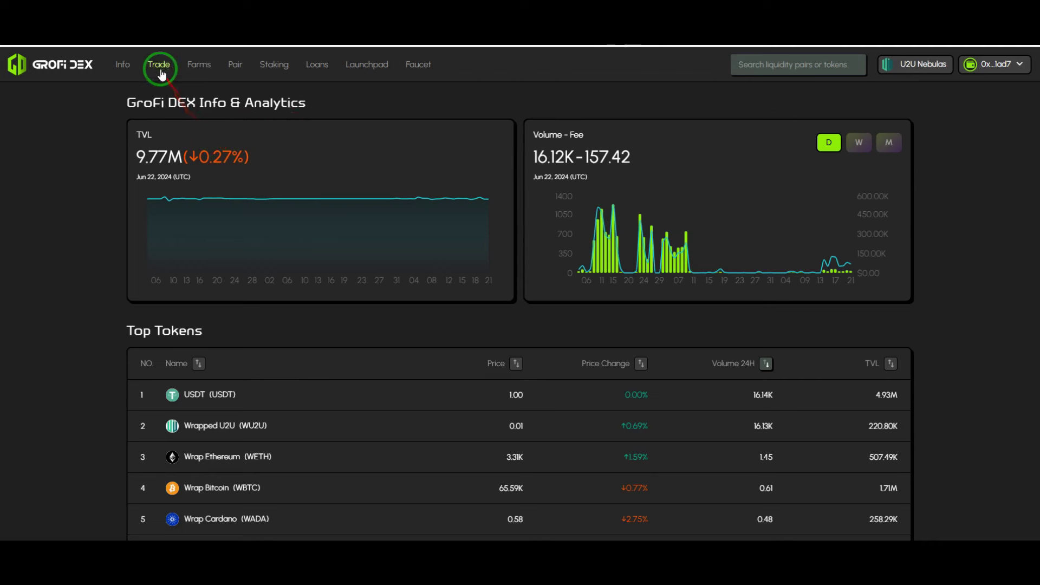
{"action": "left_click", "coordinate": [160, 67]}
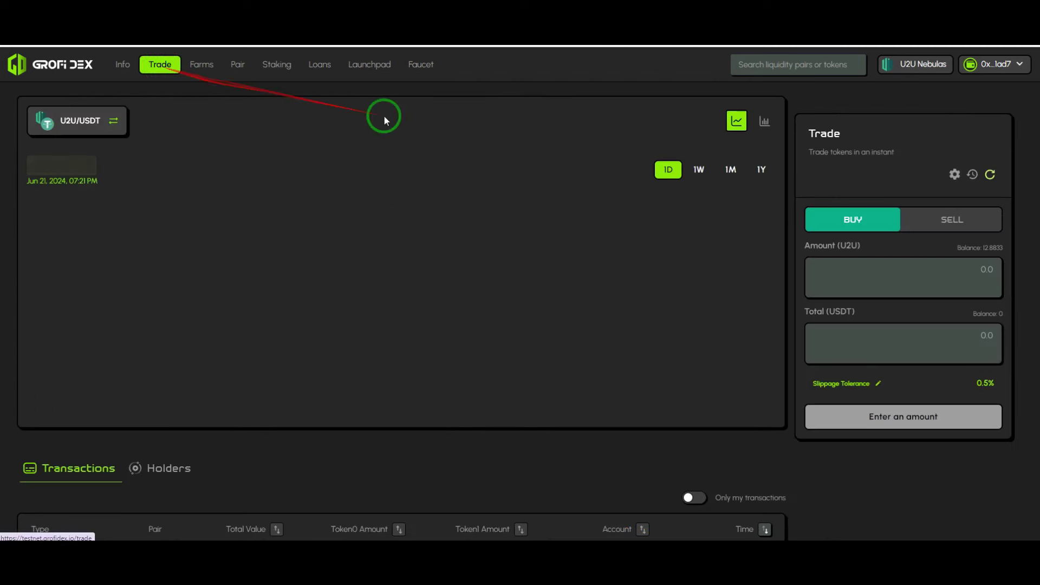
{"action": "left_click", "coordinate": [947, 225]}
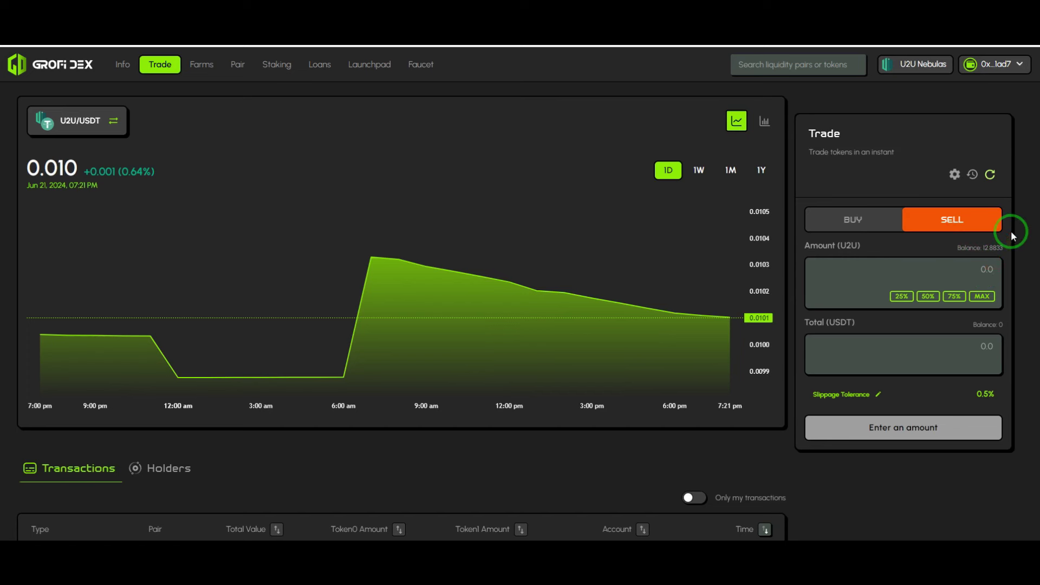
{"action": "type", "text": "2"}
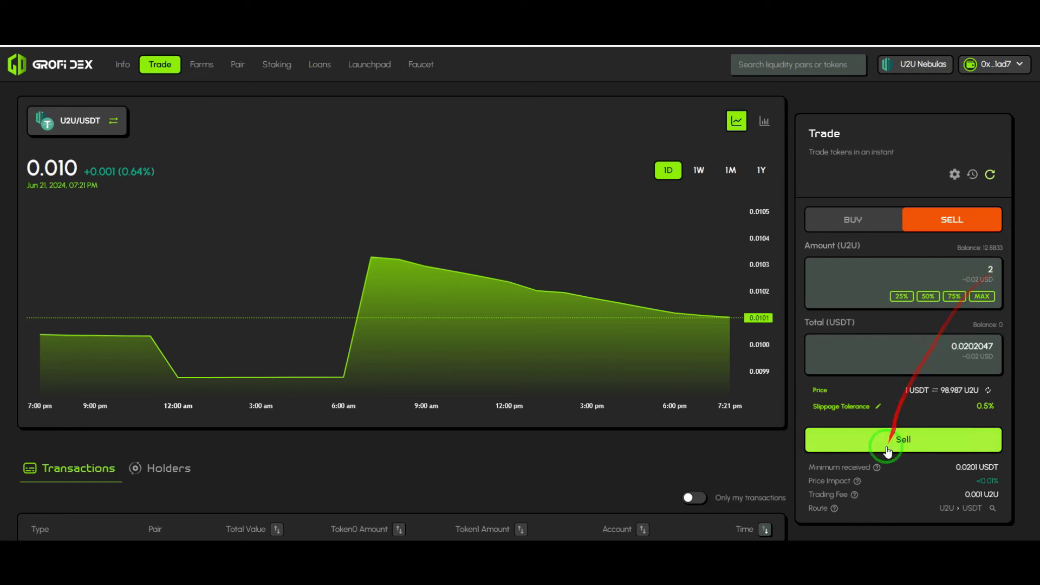
{"action": "left_click", "coordinate": [939, 431]}
{"action": "left_click", "coordinate": [524, 421]}
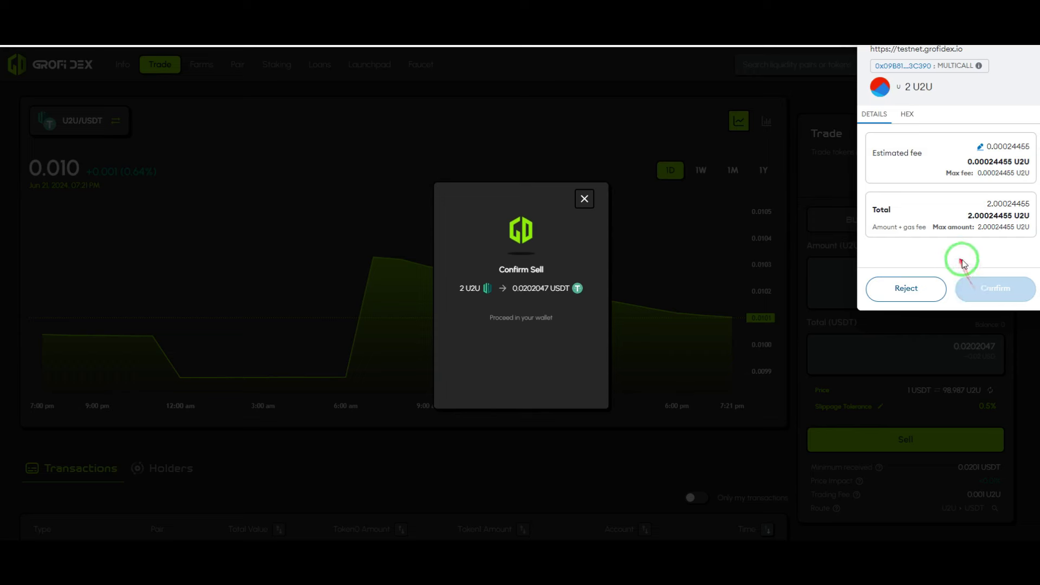
{"action": "left_click", "coordinate": [994, 300]}
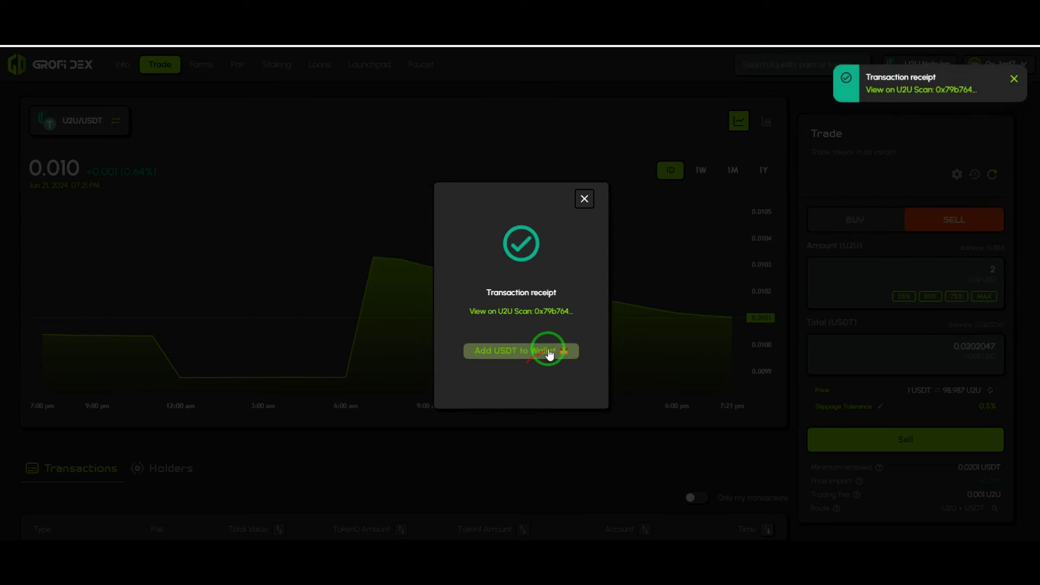
{"action": "left_click", "coordinate": [585, 200]}
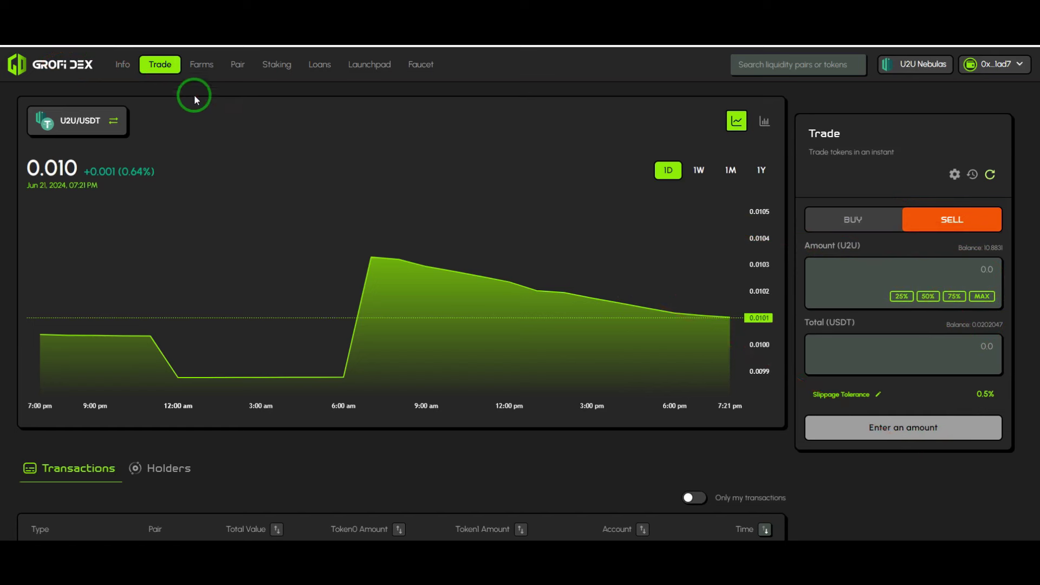
Step: Enter 1 U2U in the U2U-USDT farm's liquidity form and approve USDT spending in MetaMask
{"action": "left_click", "coordinate": [203, 67]}
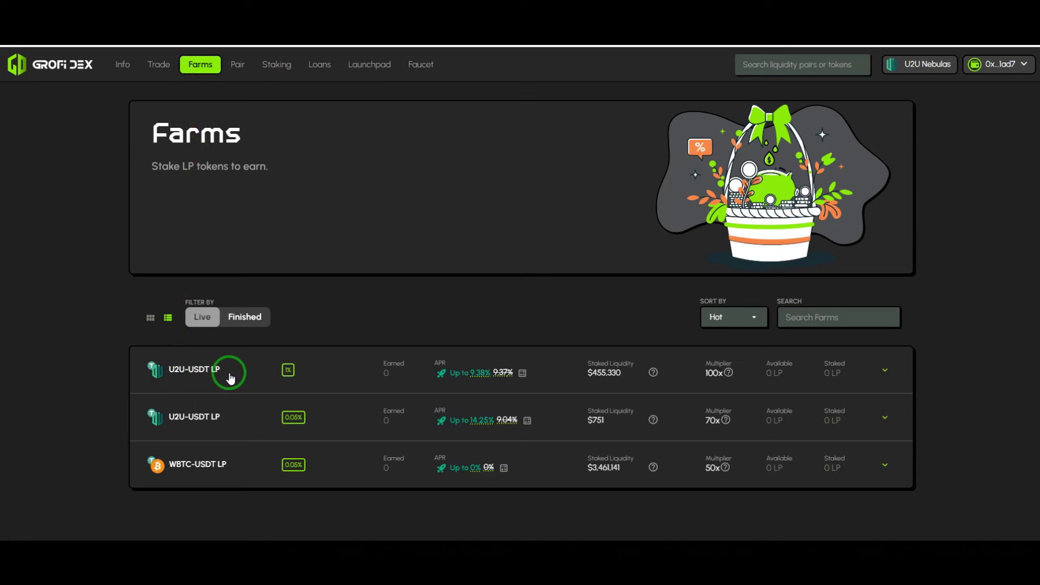
{"action": "left_click", "coordinate": [323, 371]}
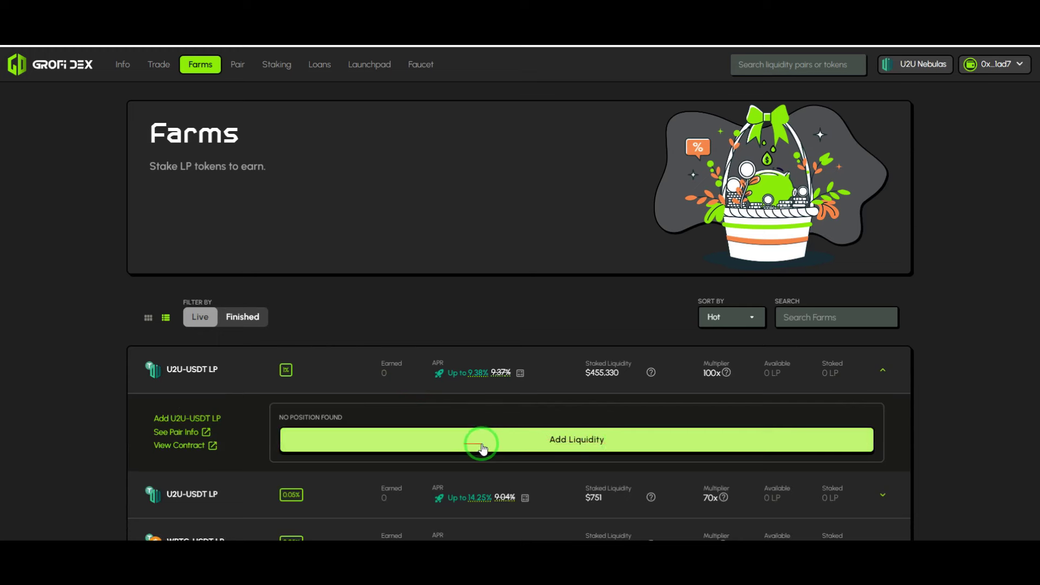
{"action": "left_click", "coordinate": [577, 440]}
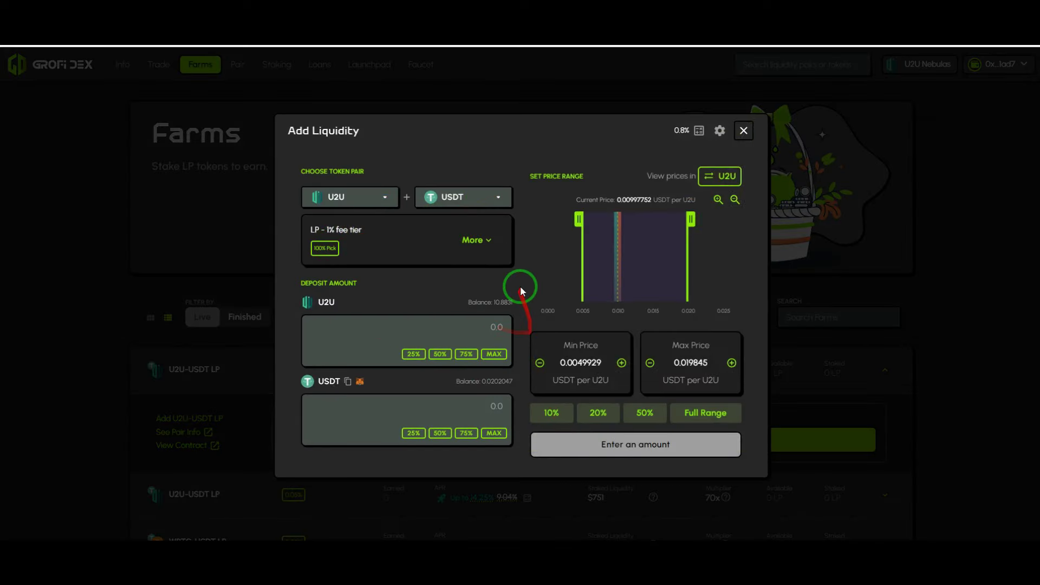
{"action": "type", "text": "1"}
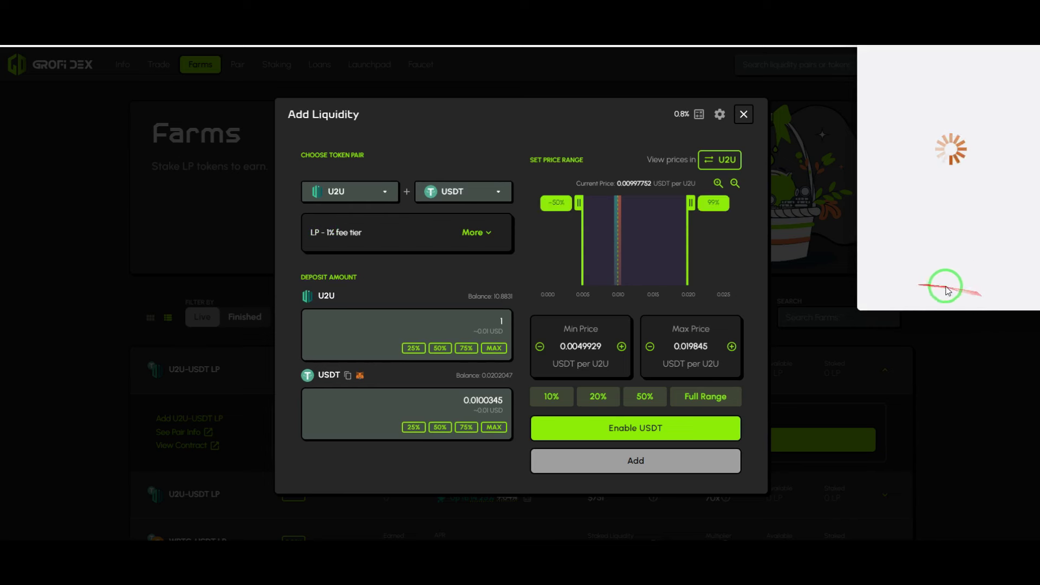
{"action": "left_click", "coordinate": [993, 291]}
{"action": "left_click", "coordinate": [1000, 300]}
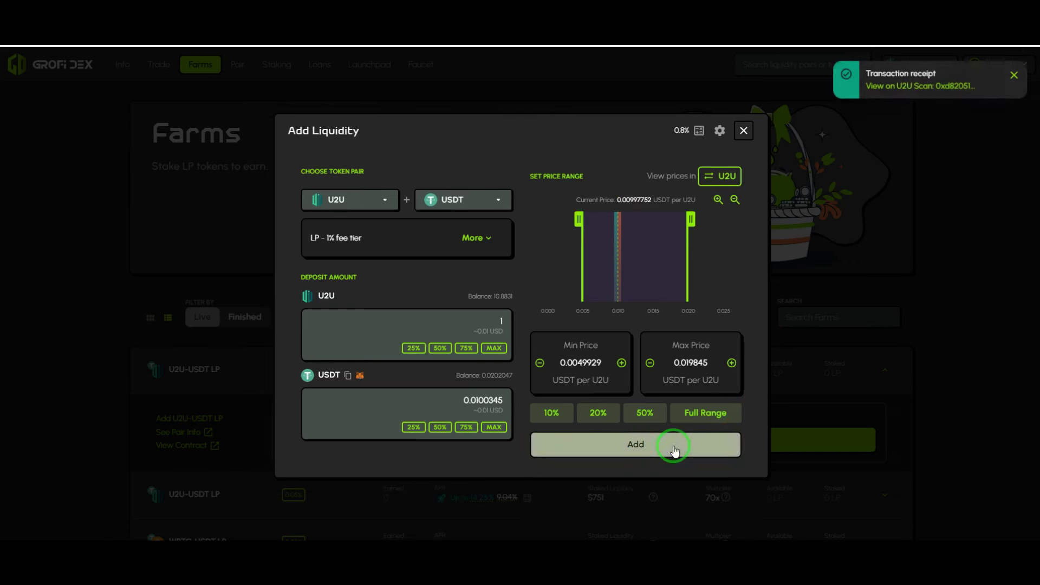
Step: Add 1 U2U and 0.01003 USDT to the U2U-USDT 1% pool and confirm it
{"action": "left_click", "coordinate": [635, 446]}
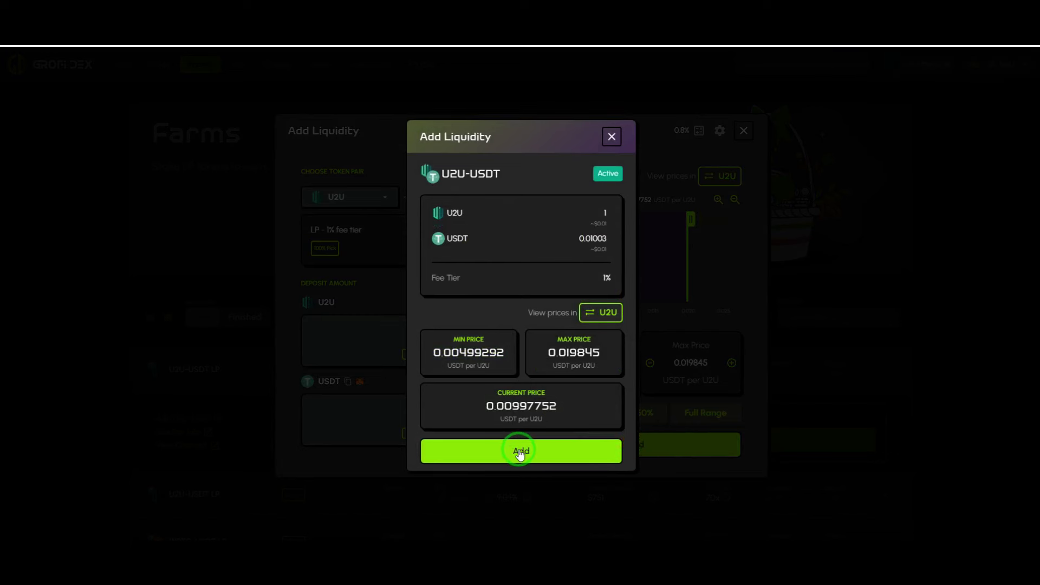
{"action": "left_click", "coordinate": [519, 452]}
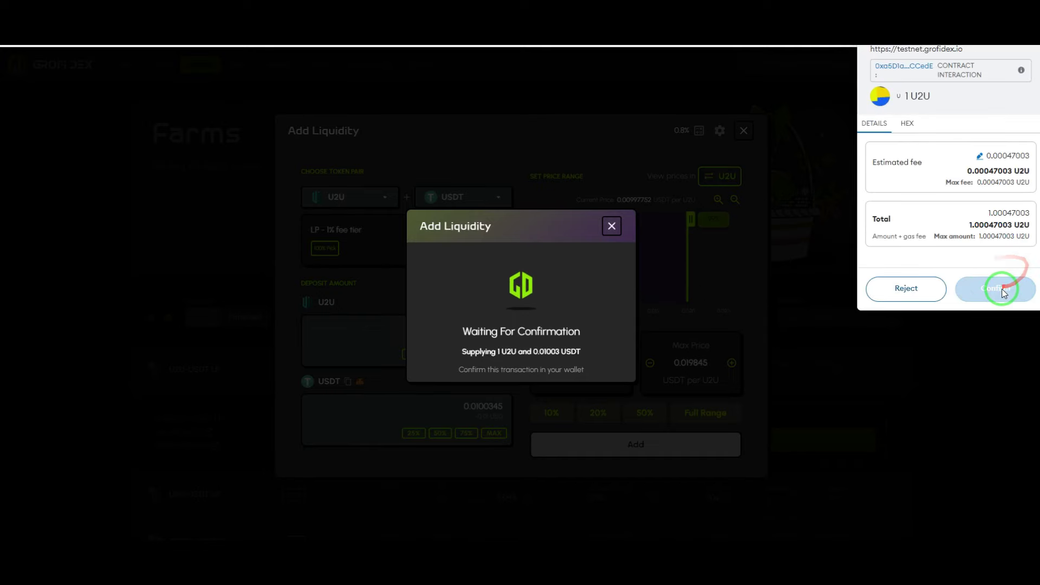
{"action": "left_click", "coordinate": [1002, 291]}
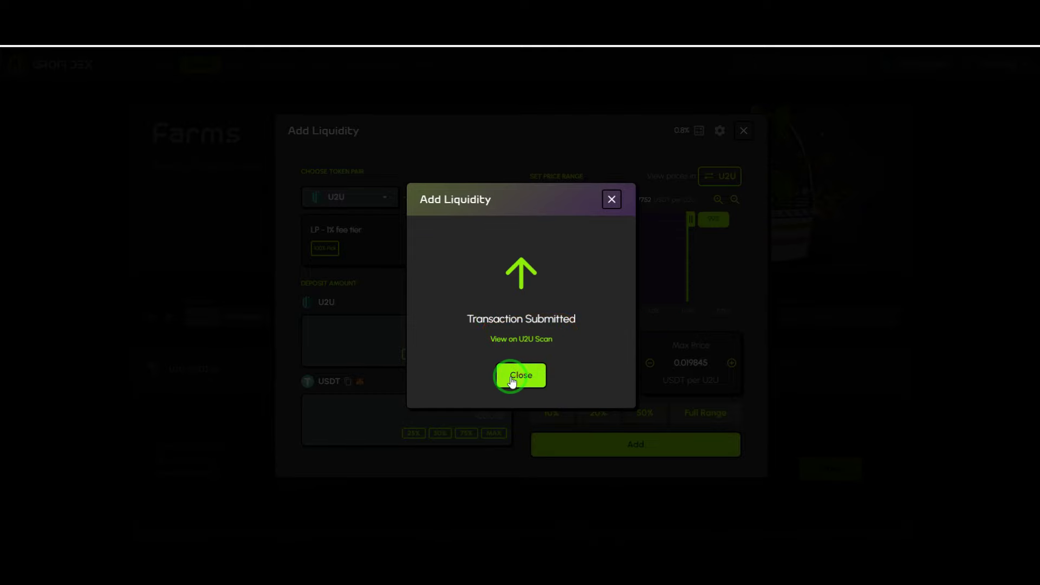
{"action": "left_click", "coordinate": [514, 375]}
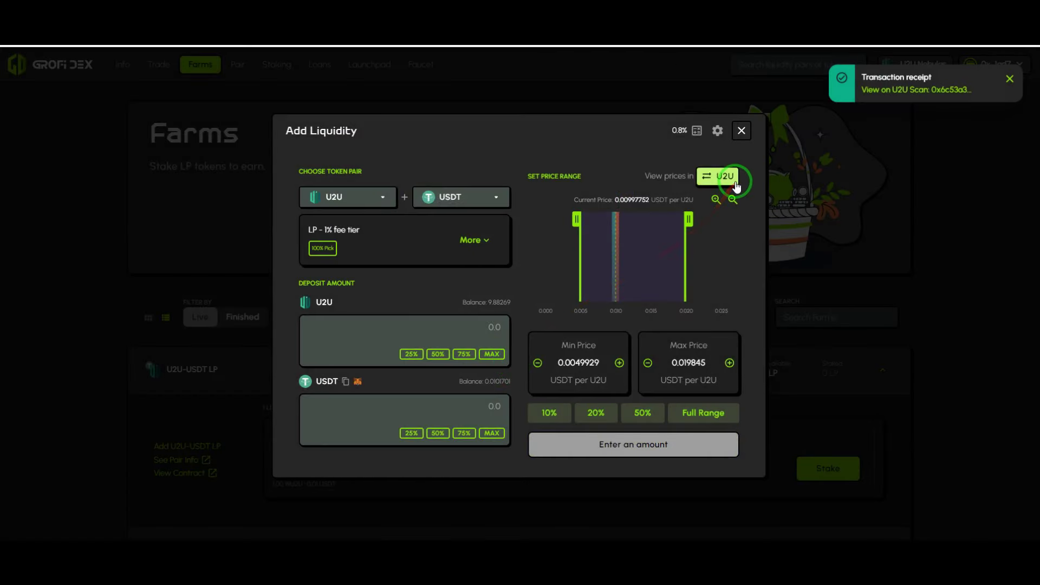
{"action": "left_click", "coordinate": [924, 125]}
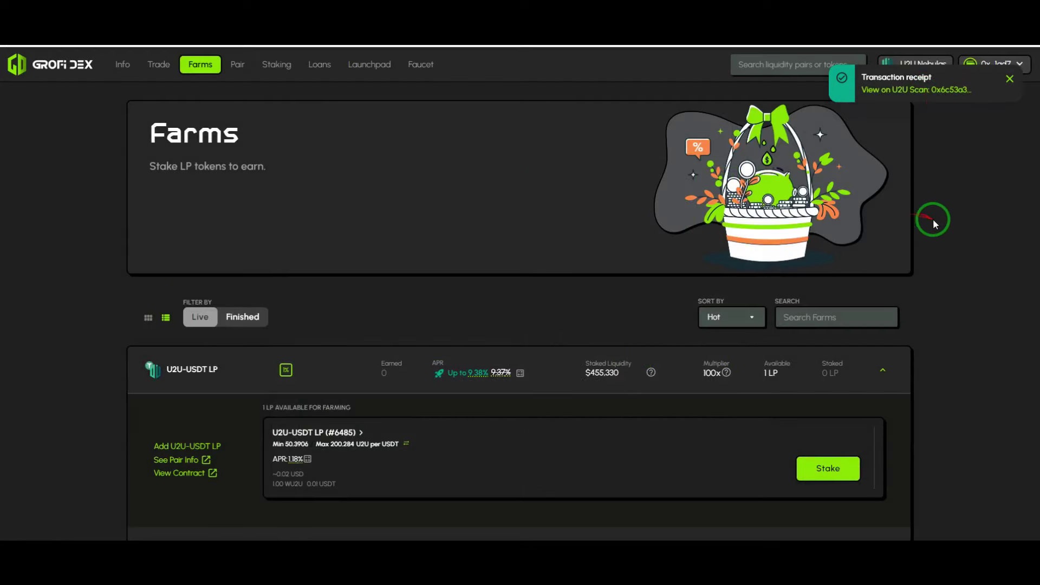
Step: Stake U2U-USDT LP position #6485 in the 1% farm and confirm in MetaMask
{"action": "scroll", "coordinate": [1006, 230], "scroll_direction": "down", "scroll_amount": 2}
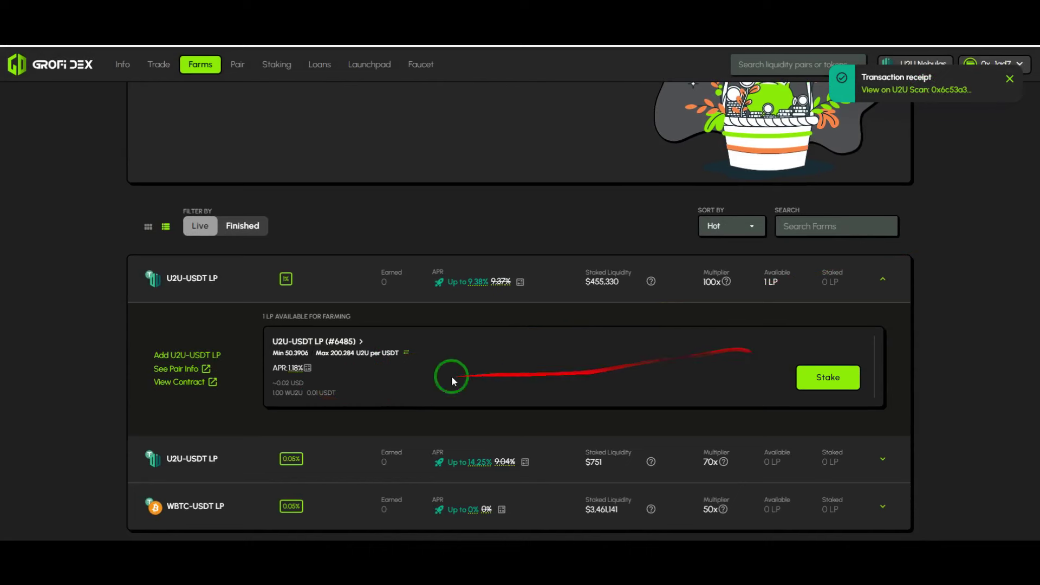
{"action": "mouse_move", "coordinate": [295, 368]}
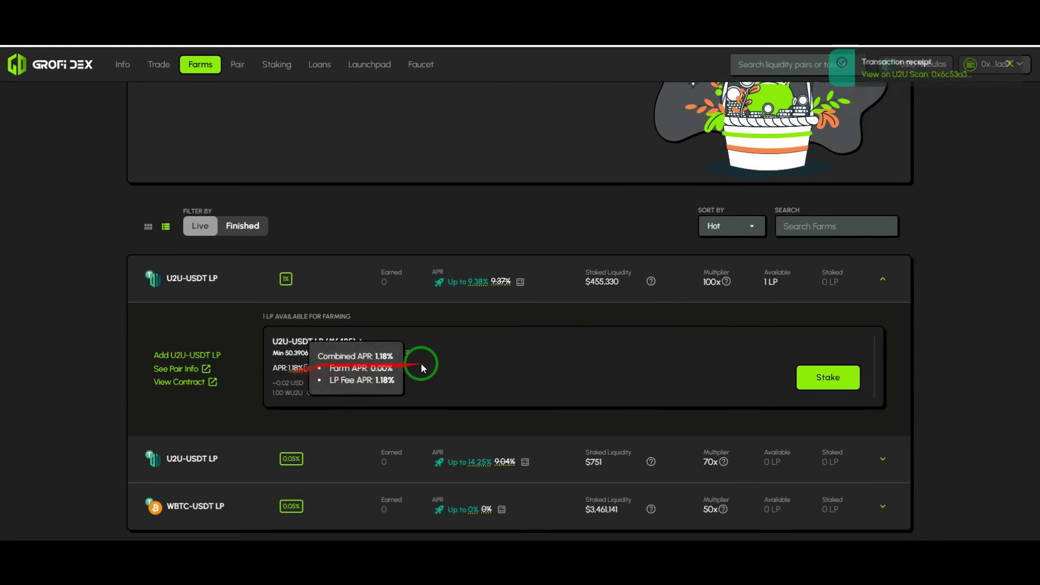
{"action": "left_click", "coordinate": [822, 379]}
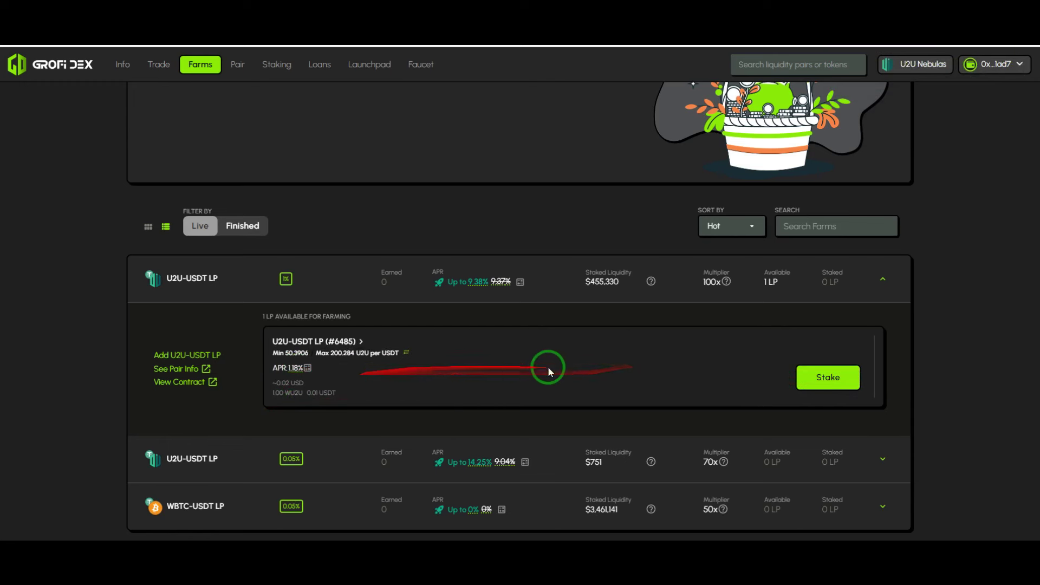
{"action": "left_click", "coordinate": [840, 377]}
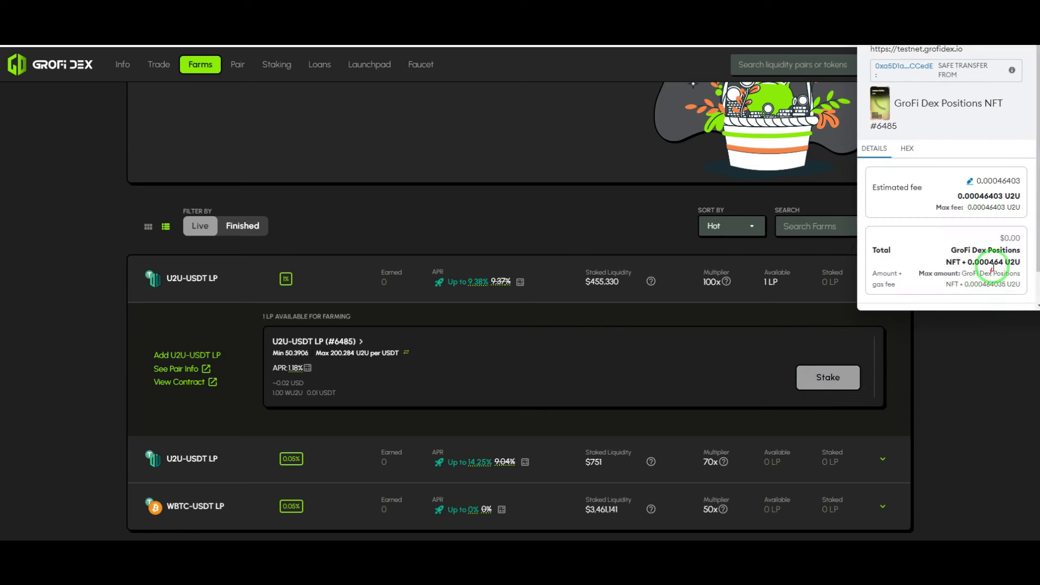
{"action": "scroll", "coordinate": [993, 268], "scroll_direction": "down", "scroll_amount": 1}
{"action": "left_click", "coordinate": [996, 288]}
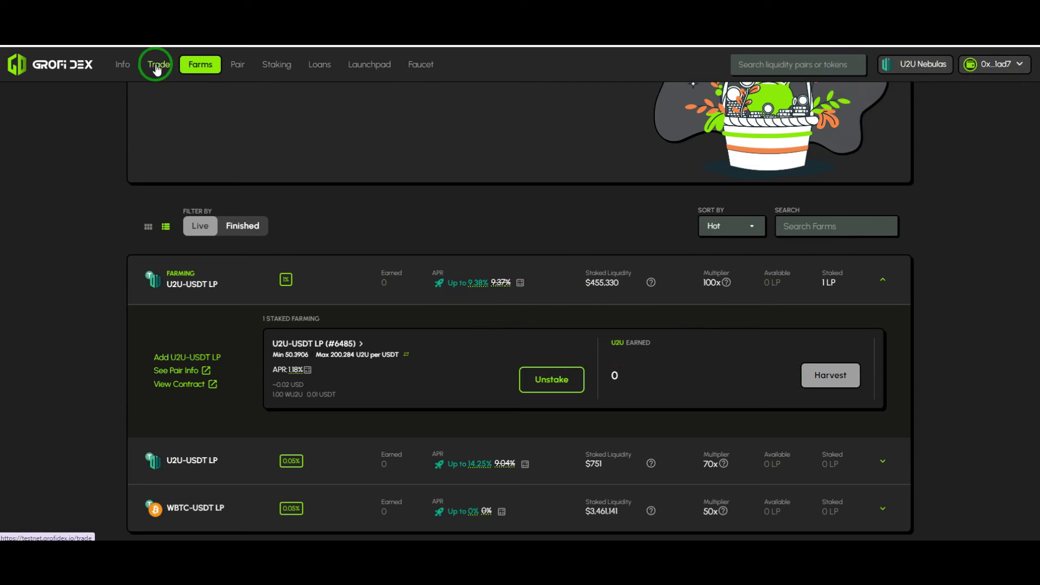
Step: Stake 1 U2U on the GroFi Staking page and confirm it in MetaMask
{"action": "left_click", "coordinate": [271, 66]}
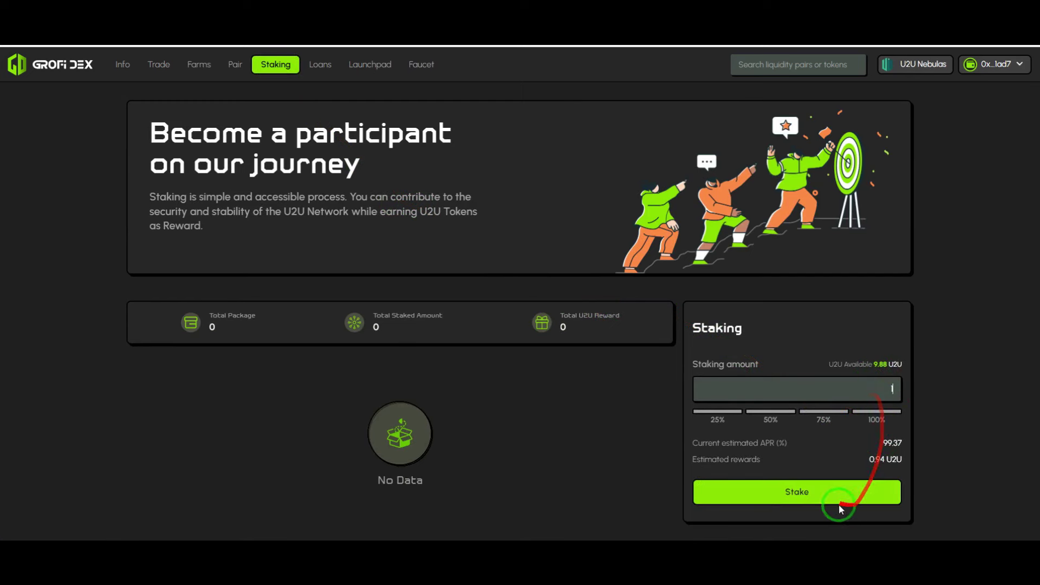
{"action": "left_click", "coordinate": [831, 490]}
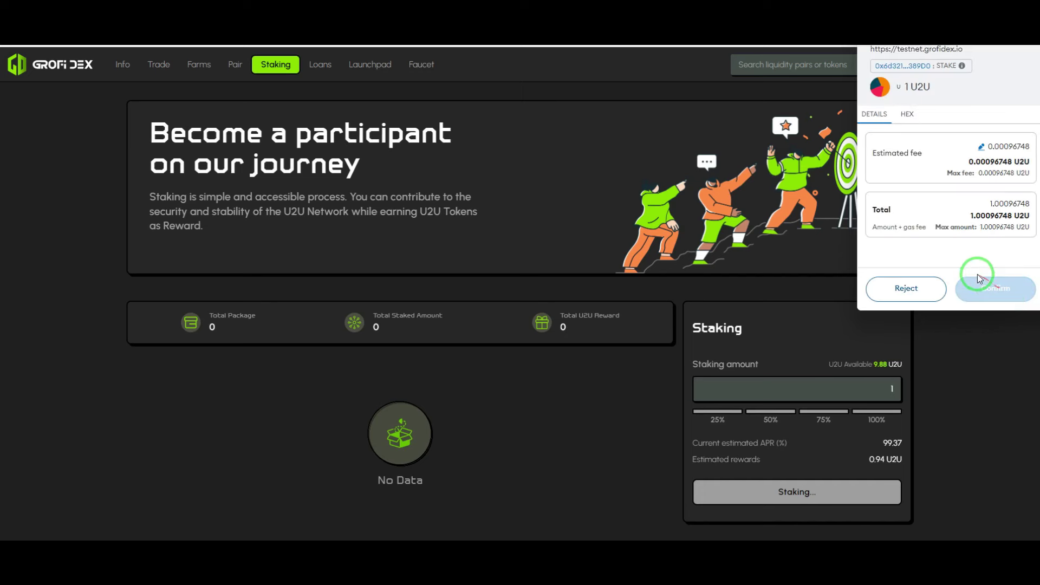
{"action": "left_click", "coordinate": [970, 279]}
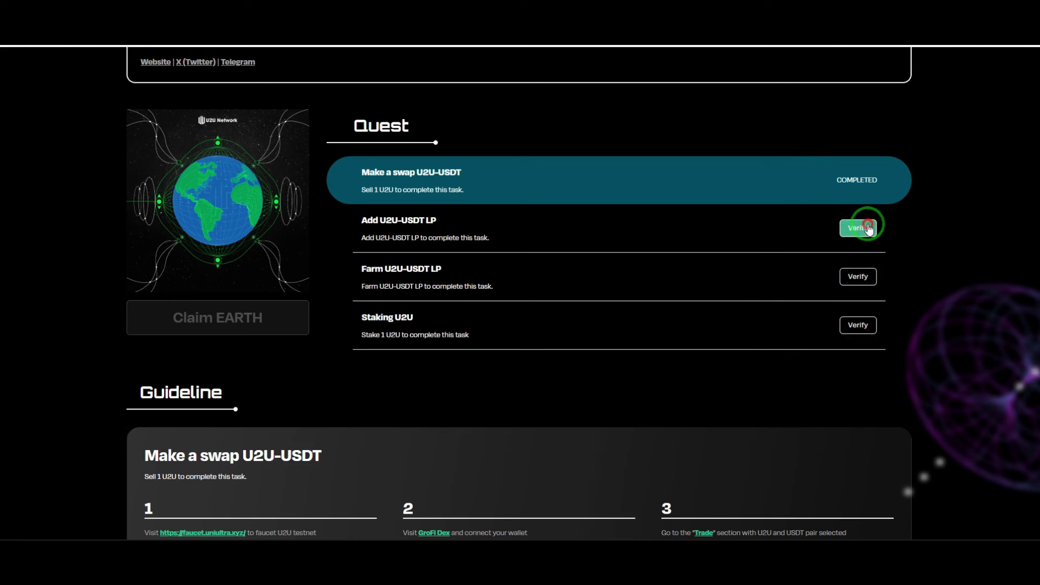
Step: Verify the Staking U2U task, then claim the EARTH planet NFT with MetaMask approval
{"action": "left_click", "coordinate": [867, 327]}
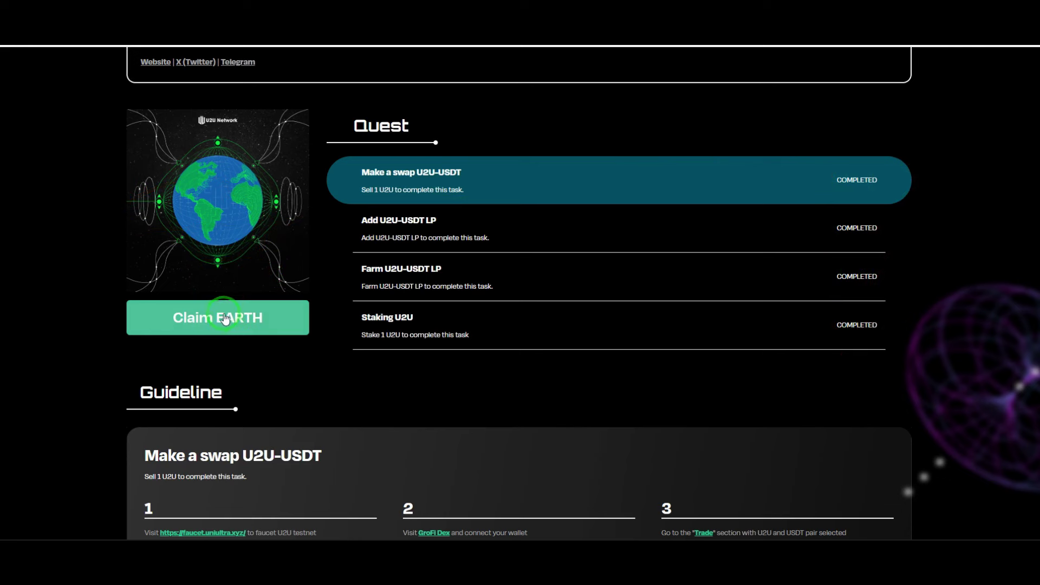
{"action": "left_click", "coordinate": [222, 317]}
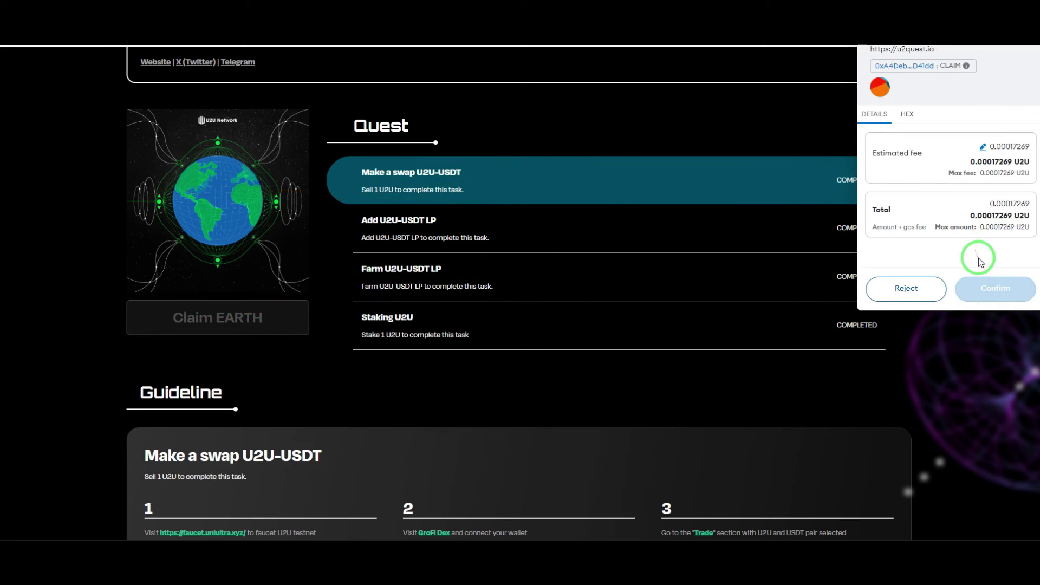
{"action": "left_click", "coordinate": [988, 285]}
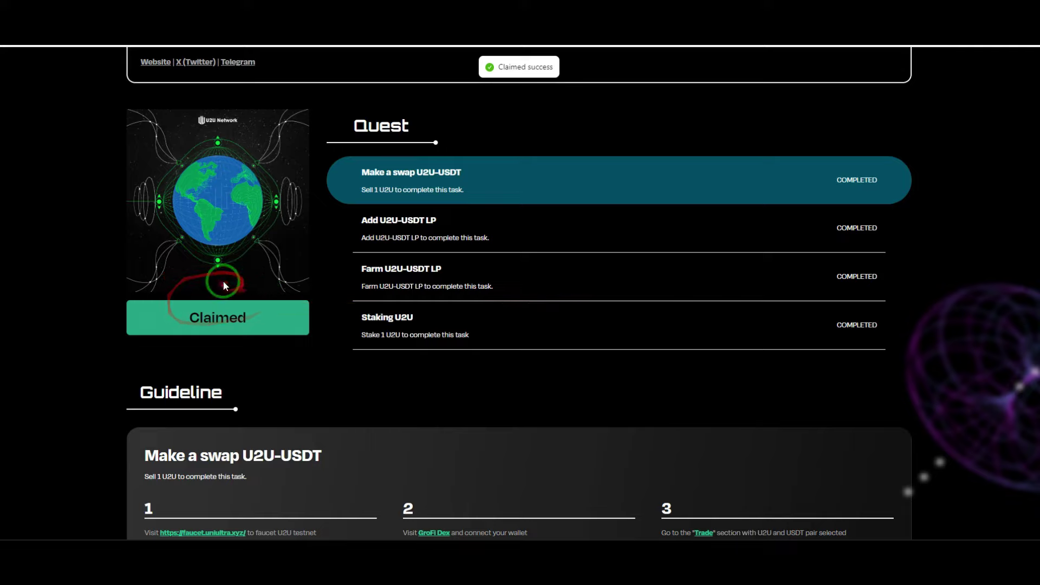
{"action": "scroll", "coordinate": [309, 260], "scroll_direction": "down", "scroll_amount": 5}
Step: Read through the Rock Paper Plus guideline and result rules in the BlockFun quest
{"action": "scroll", "coordinate": [309, 262], "scroll_direction": "up", "scroll_amount": 7}
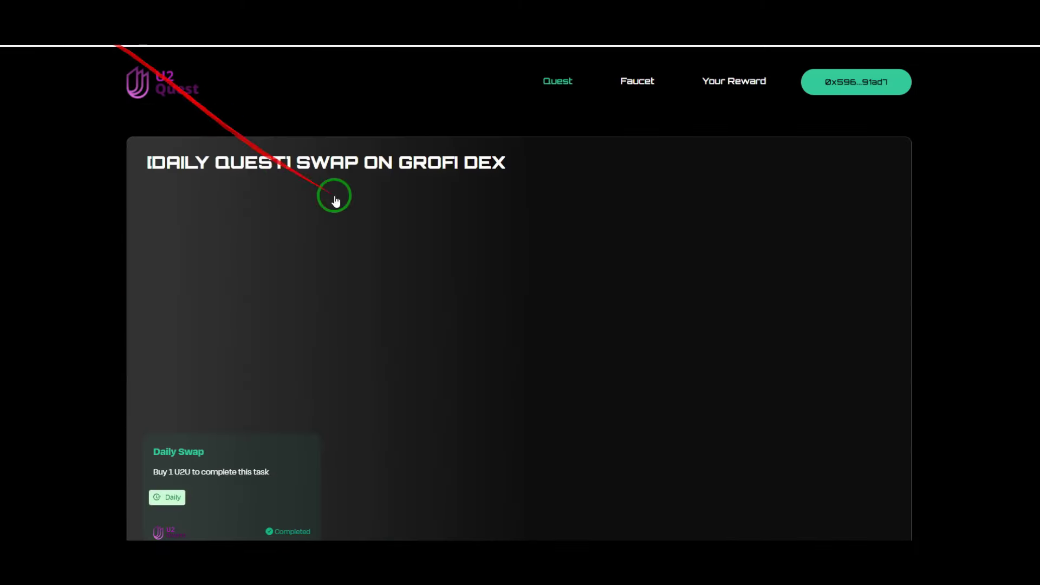
{"action": "scroll", "coordinate": [445, 249], "scroll_direction": "down", "scroll_amount": 10}
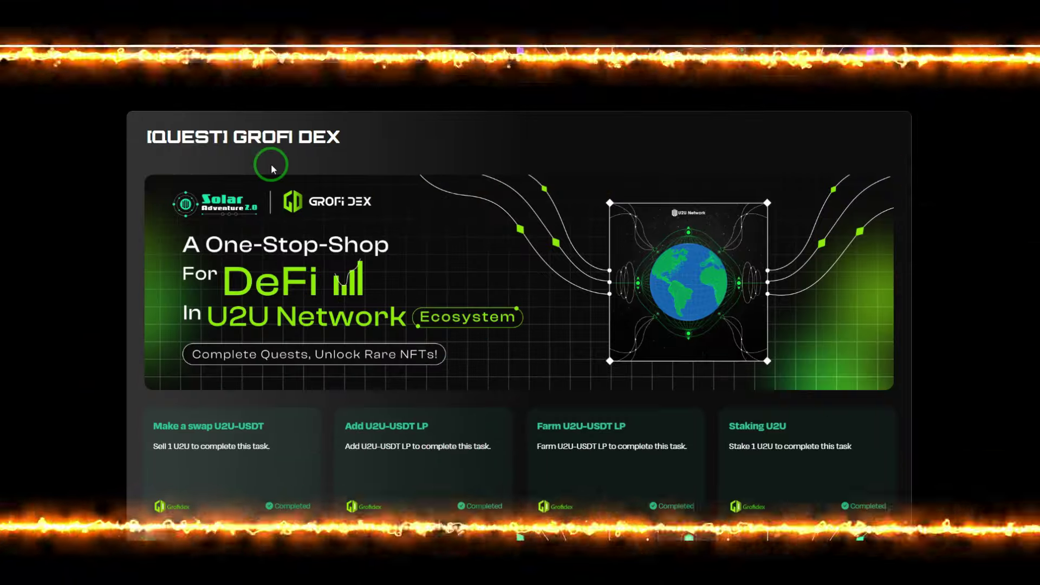
{"action": "scroll", "coordinate": [349, 215], "scroll_direction": "down", "scroll_amount": 5}
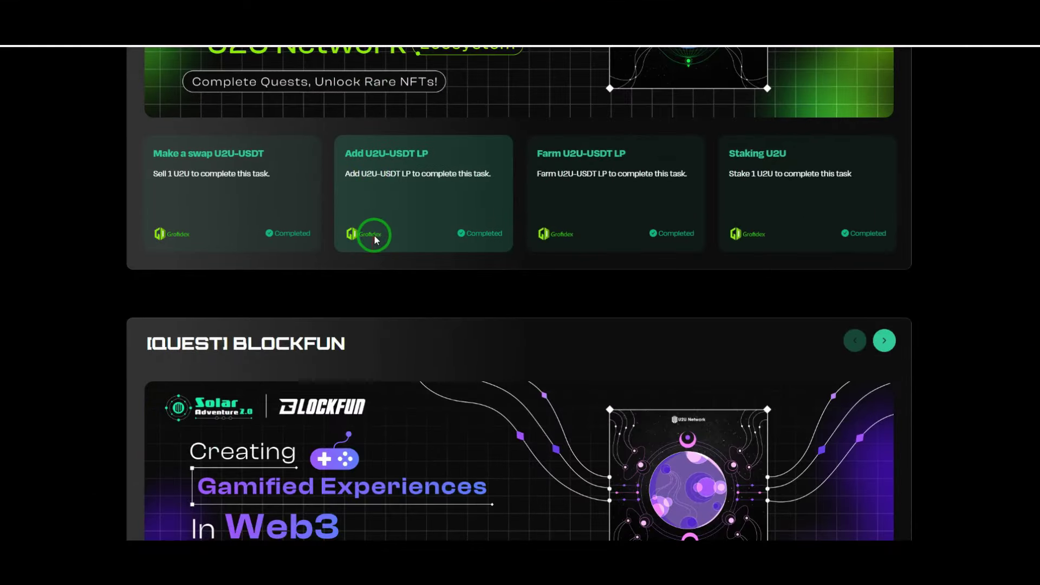
{"action": "scroll", "coordinate": [378, 247], "scroll_direction": "down", "scroll_amount": 7}
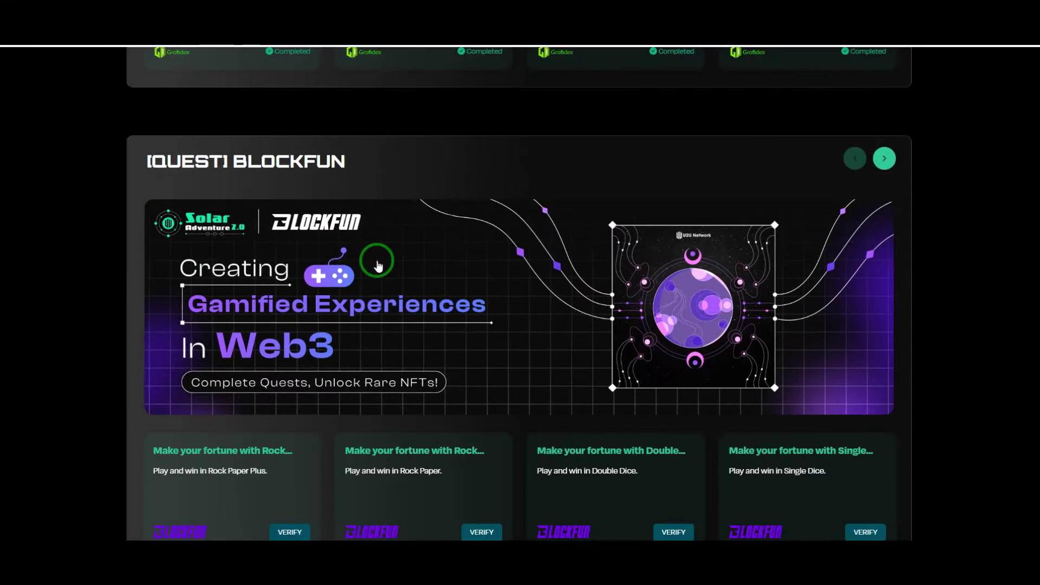
{"action": "scroll", "coordinate": [378, 269], "scroll_direction": "up", "scroll_amount": 3}
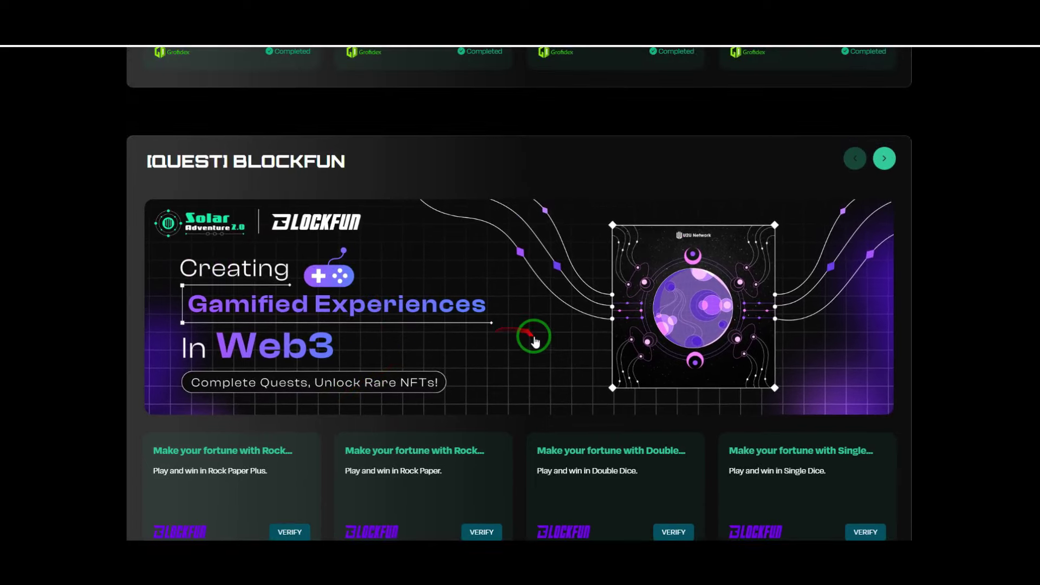
{"action": "scroll", "coordinate": [535, 342], "scroll_direction": "down", "scroll_amount": 2}
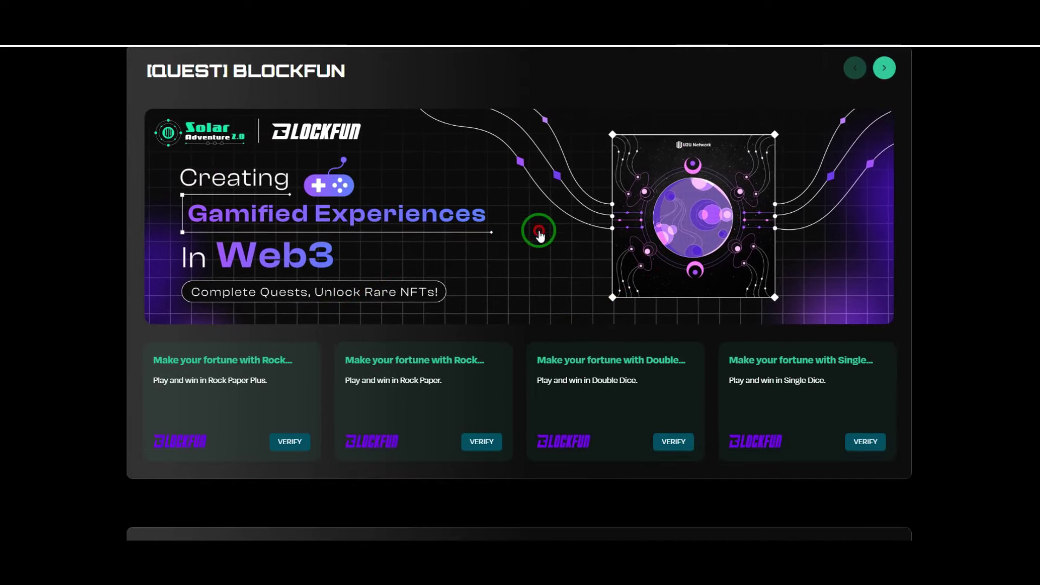
{"action": "left_click", "coordinate": [539, 232]}
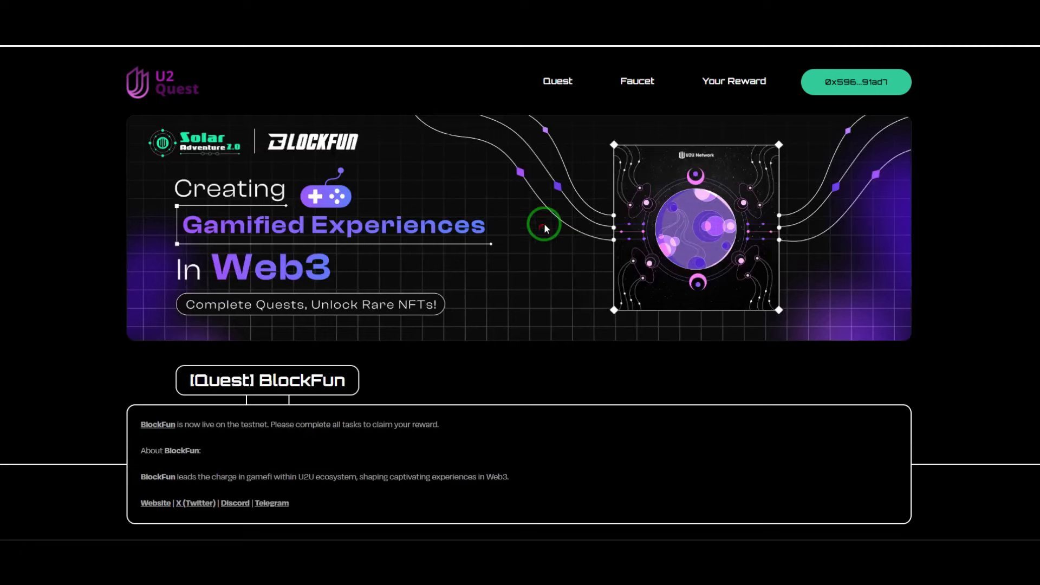
{"action": "scroll", "coordinate": [555, 251], "scroll_direction": "down", "scroll_amount": 10}
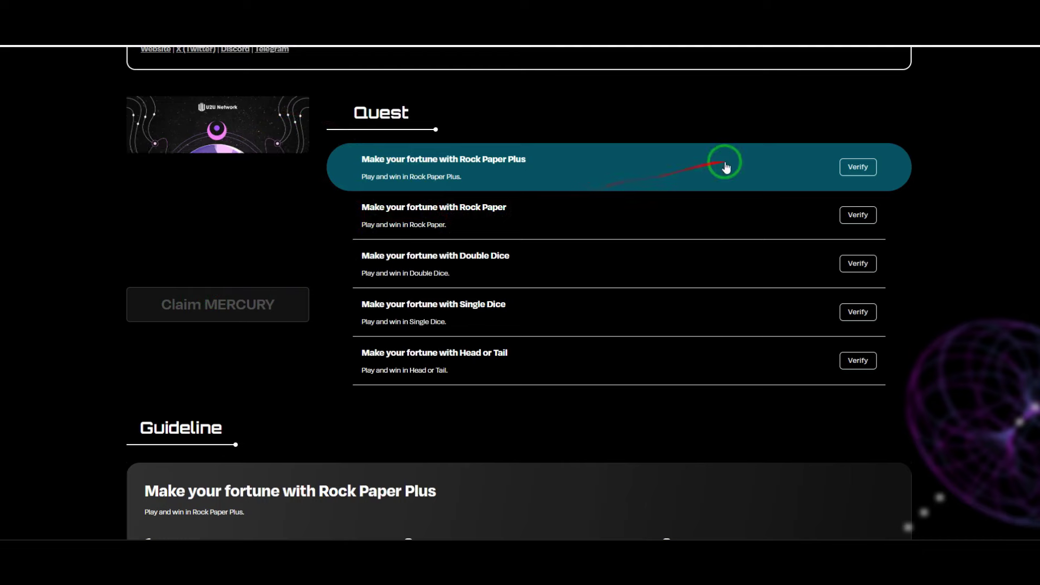
{"action": "scroll", "coordinate": [726, 167], "scroll_direction": "down", "scroll_amount": 6}
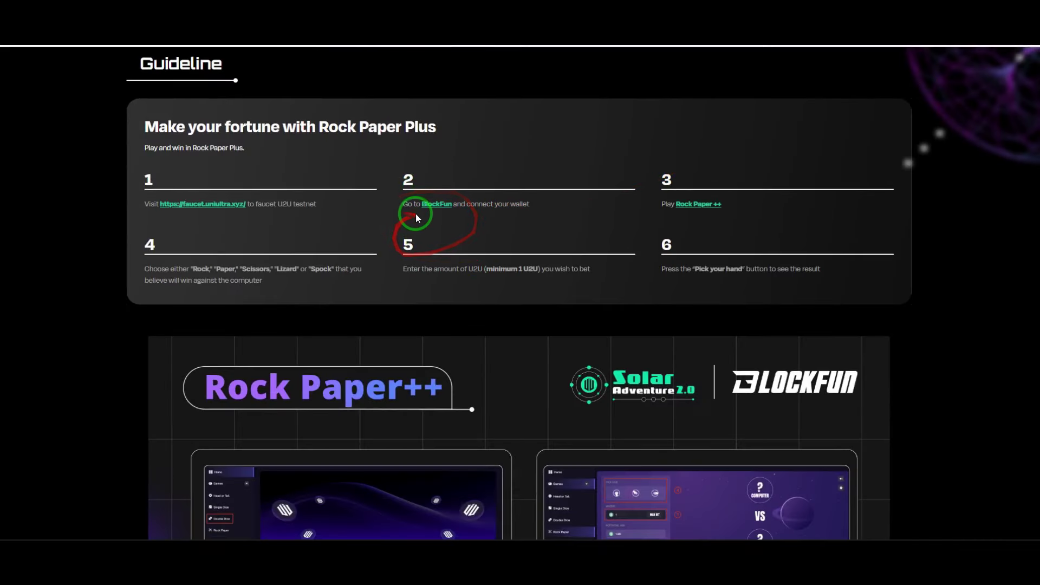
Step: Open the BlockFun link in a new tab and show the BlockFun games home page
{"action": "right_click", "coordinate": [440, 209]}
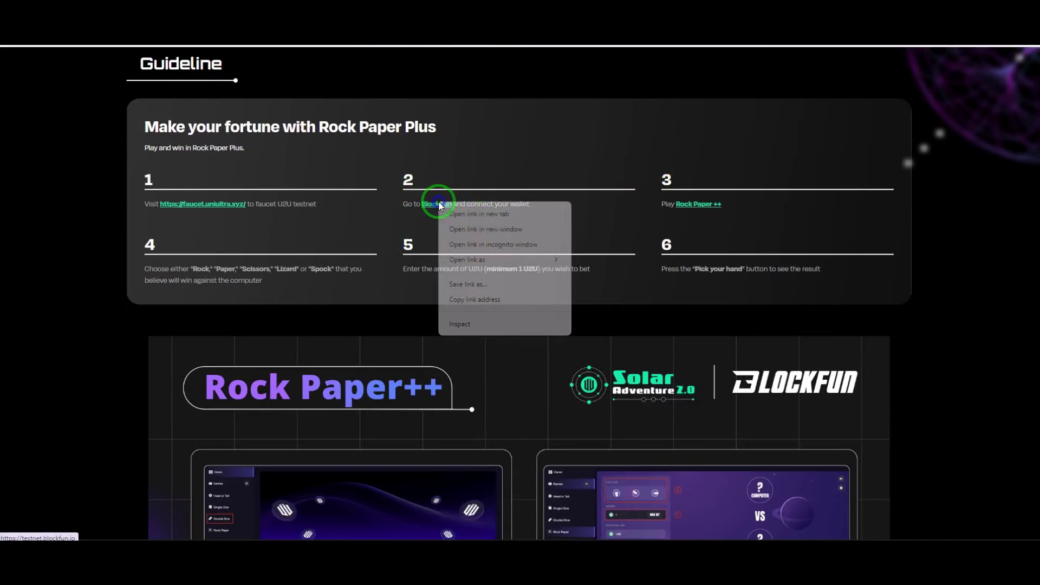
{"action": "left_click", "coordinate": [477, 186]}
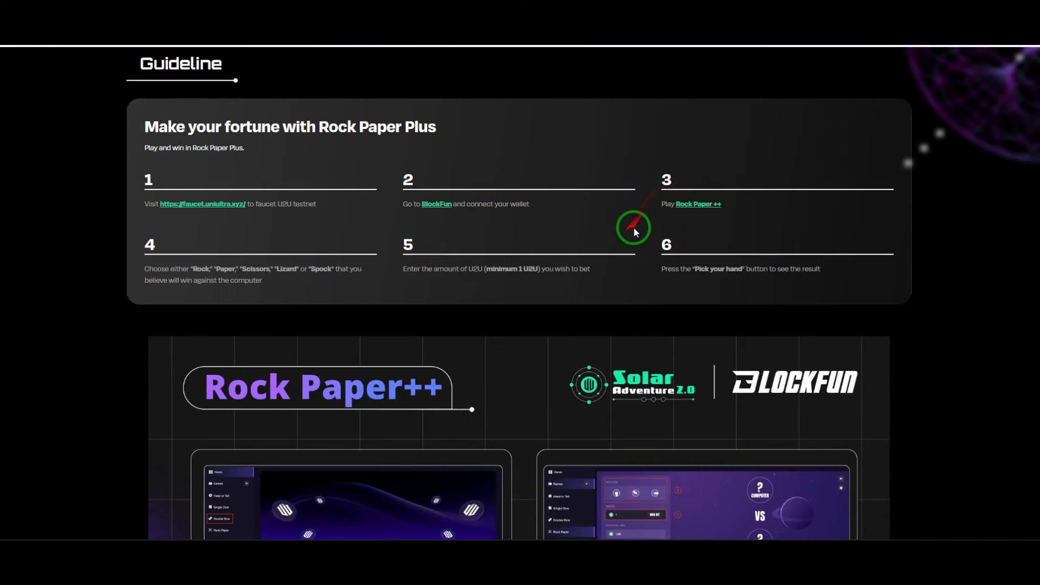
{"action": "key", "text": "ctrl+Tab"}
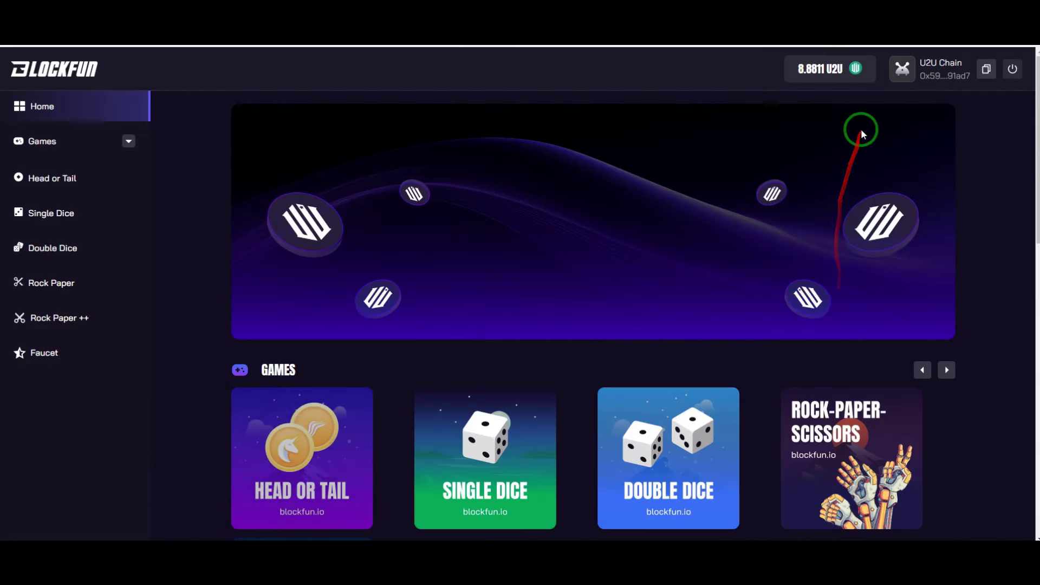
{"action": "key", "text": "ctrl+shift+Tab"}
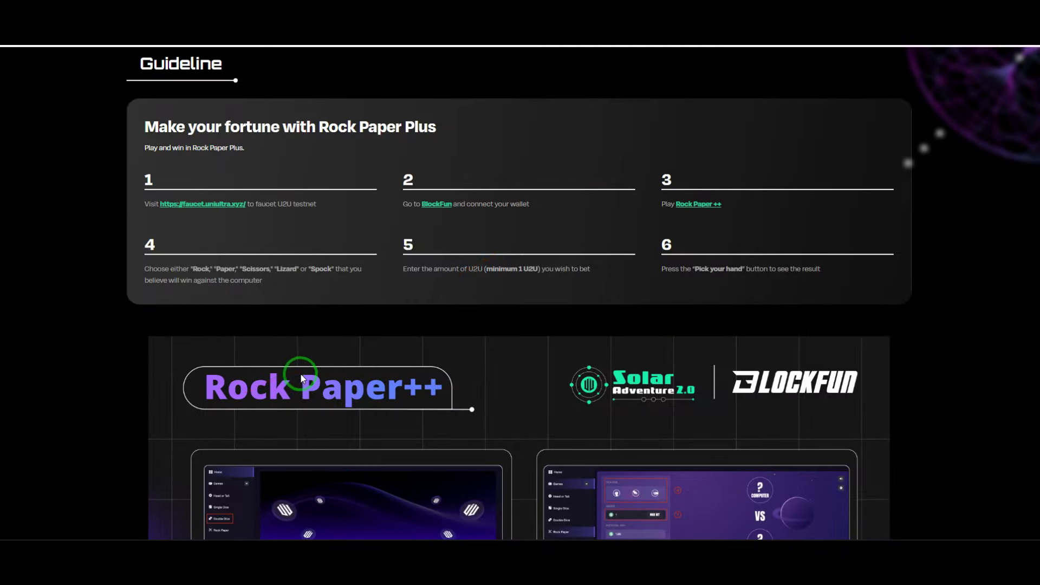
{"action": "scroll", "coordinate": [301, 377], "scroll_direction": "down", "scroll_amount": 12}
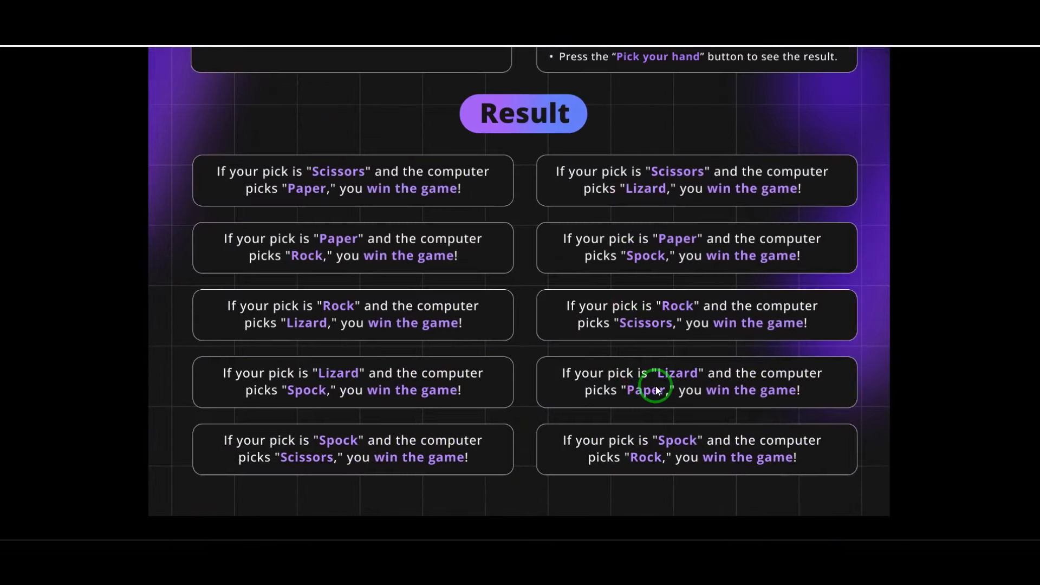
{"action": "scroll", "coordinate": [653, 386], "scroll_direction": "up", "scroll_amount": 15}
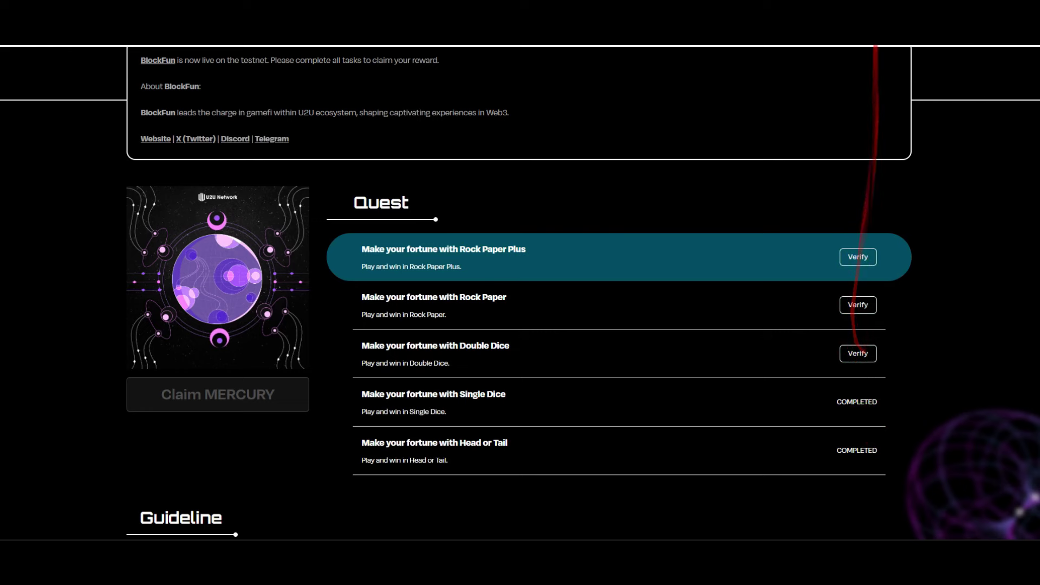
{"action": "left_click", "coordinate": [888, 38]}
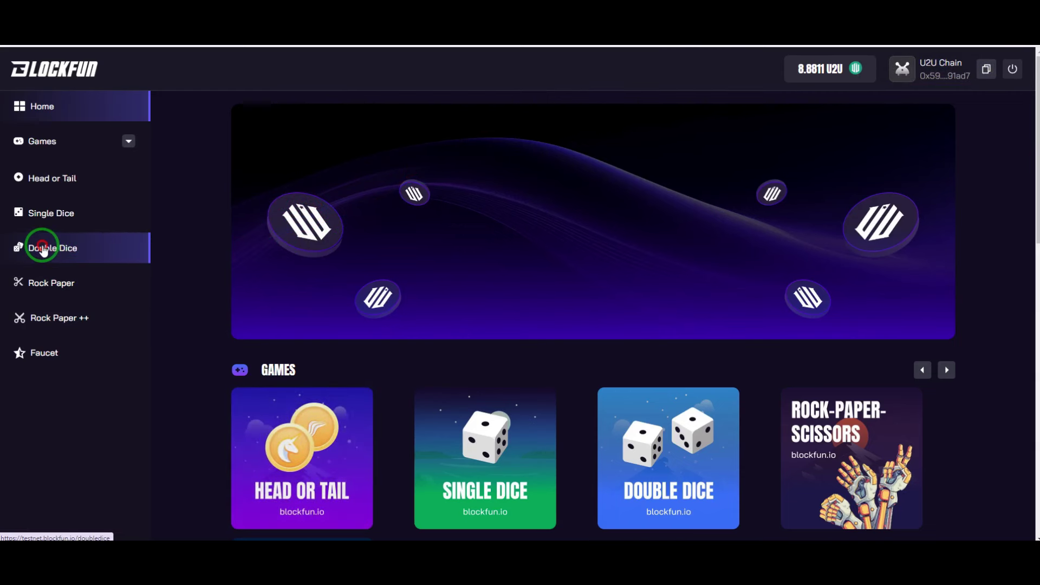
Step: Play a 1 U2U Double Dice round on over 10, confirm it, and dismiss the loss
{"action": "left_click", "coordinate": [95, 247]}
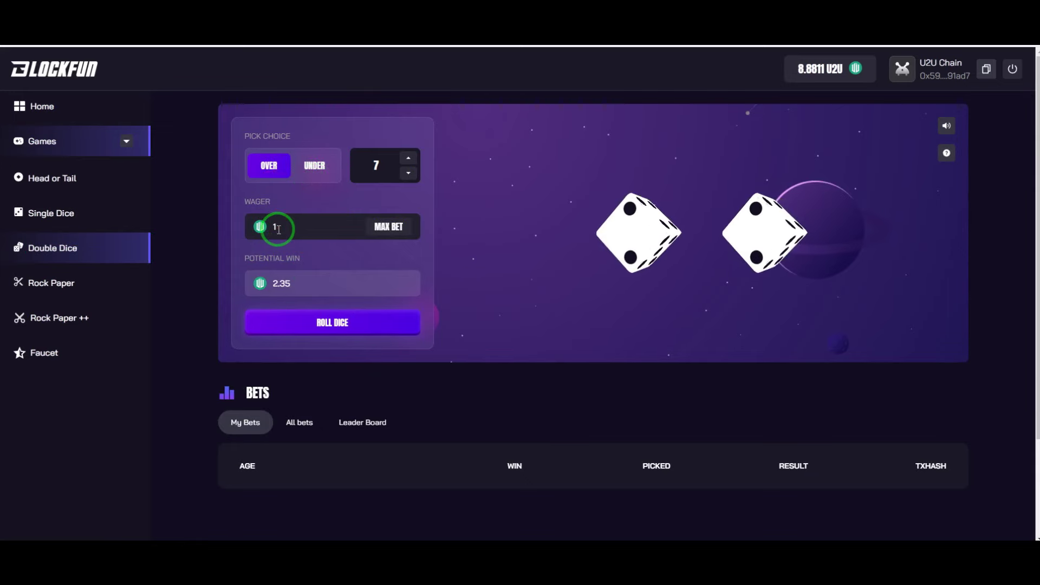
{"action": "left_click", "coordinate": [319, 317]}
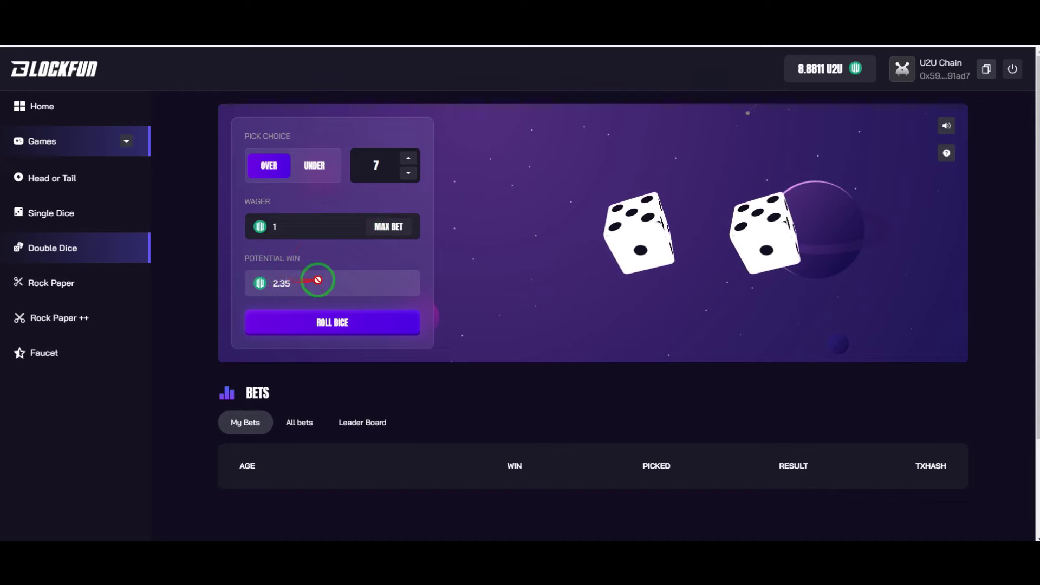
{"action": "left_click", "coordinate": [408, 158]}
{"action": "left_click", "coordinate": [408, 158]}
{"action": "left_click", "coordinate": [408, 158]}
{"action": "left_click", "coordinate": [270, 166]}
{"action": "left_click", "coordinate": [315, 168]}
{"action": "left_click", "coordinate": [269, 165]}
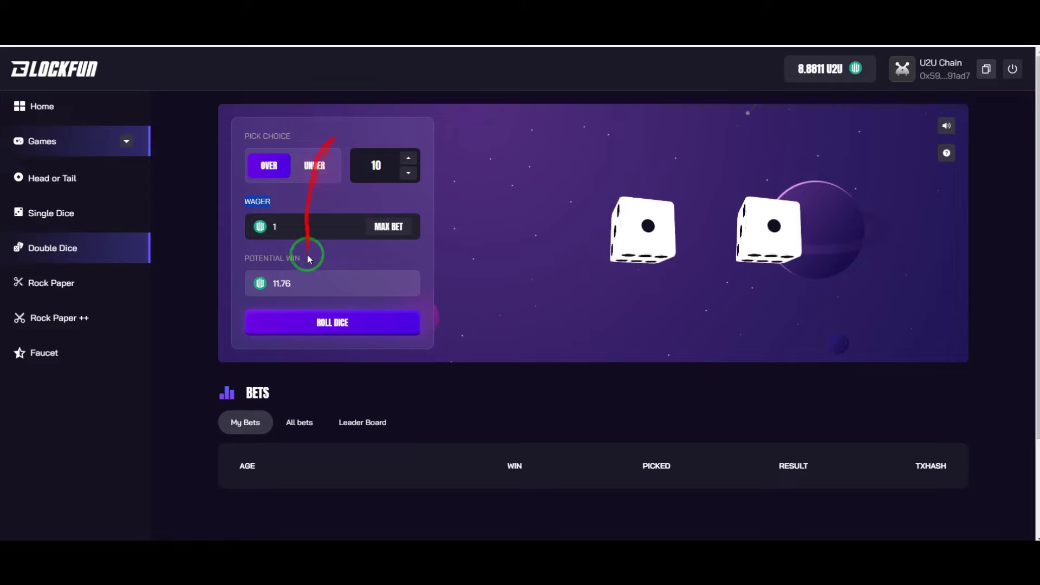
{"action": "left_click", "coordinate": [331, 323]}
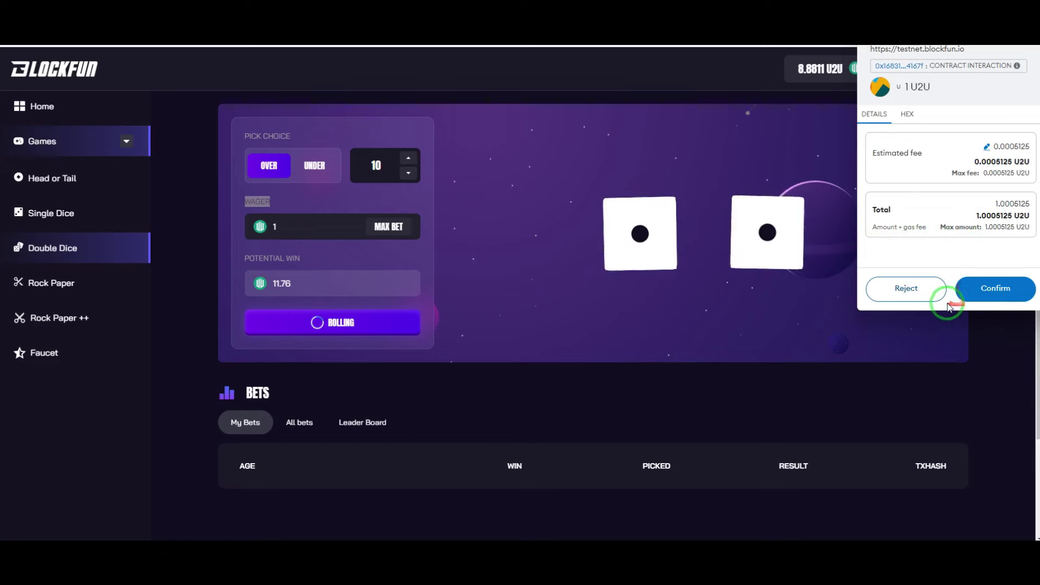
{"action": "left_click", "coordinate": [997, 289]}
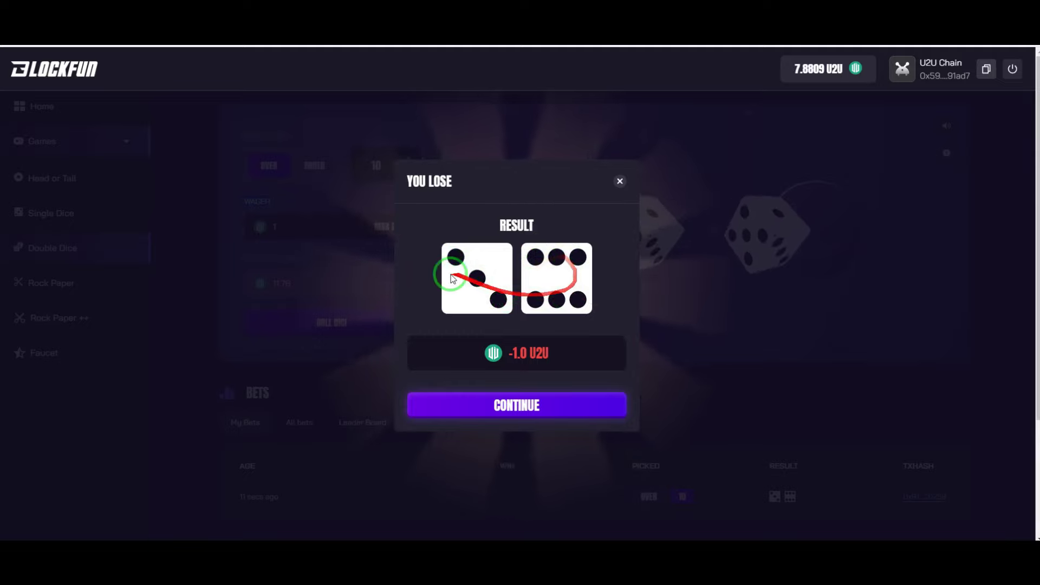
{"action": "left_click", "coordinate": [528, 404]}
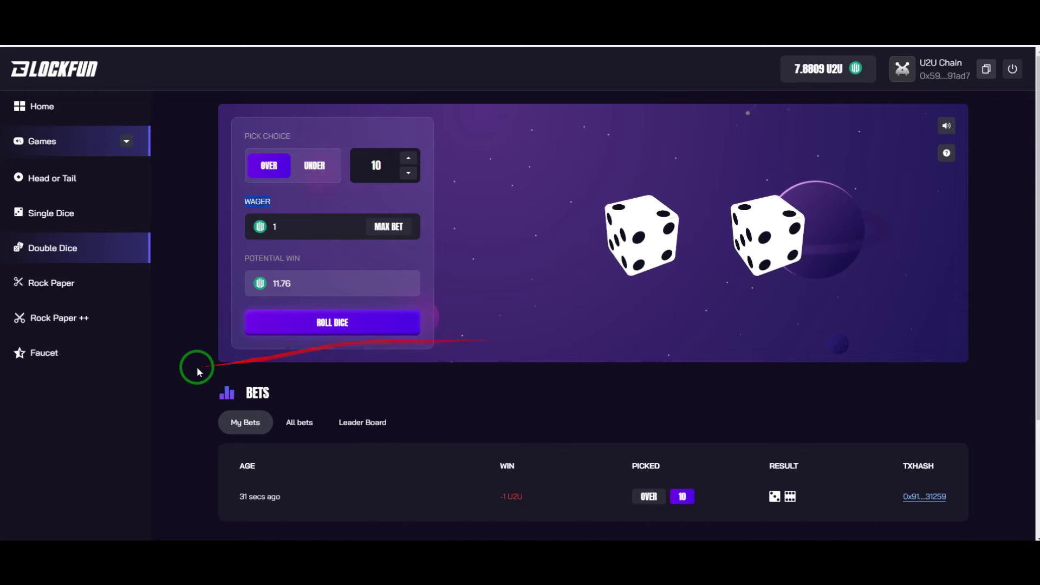
Step: Play a 1 U2U Rock Paper round with rock, approve it, and dismiss the loss
{"action": "left_click", "coordinate": [53, 285]}
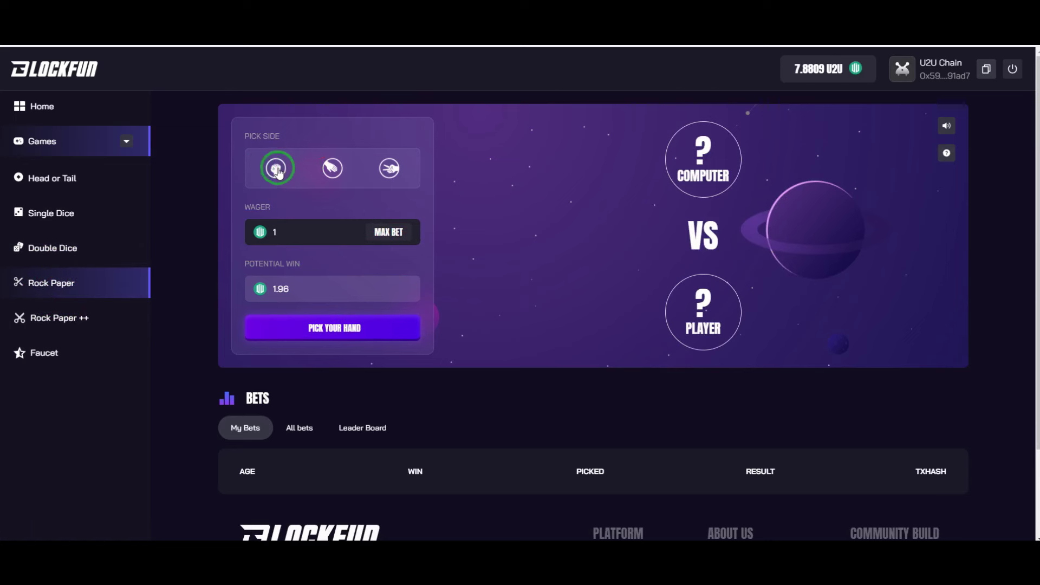
{"action": "left_click", "coordinate": [277, 170]}
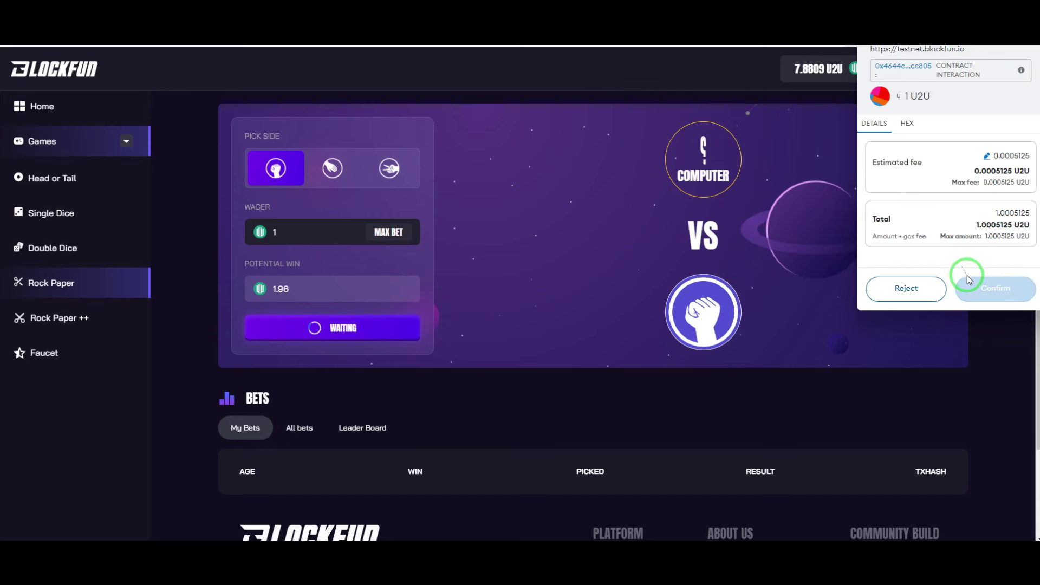
{"action": "left_click", "coordinate": [997, 285]}
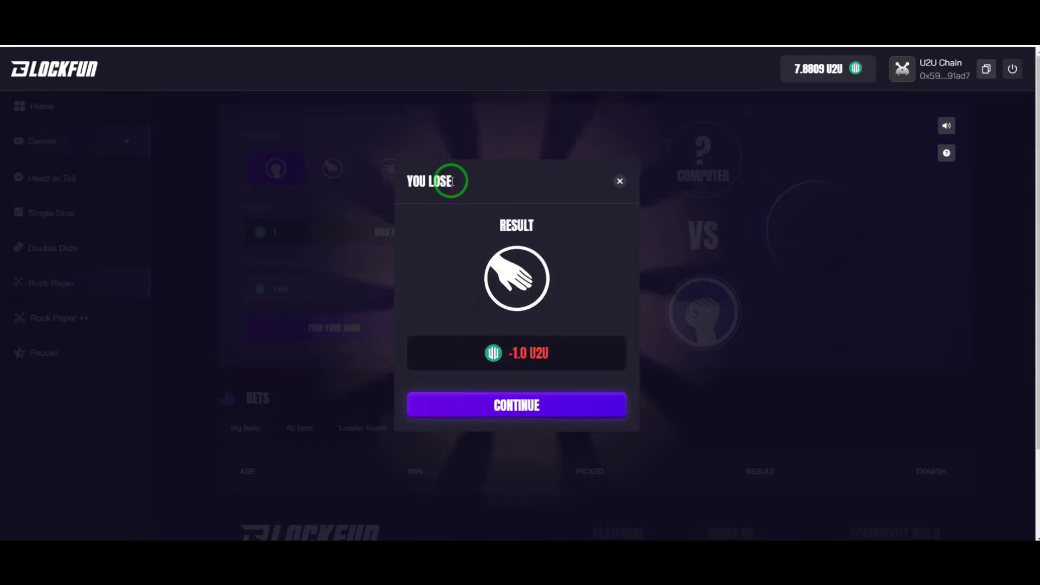
{"action": "left_click", "coordinate": [506, 406]}
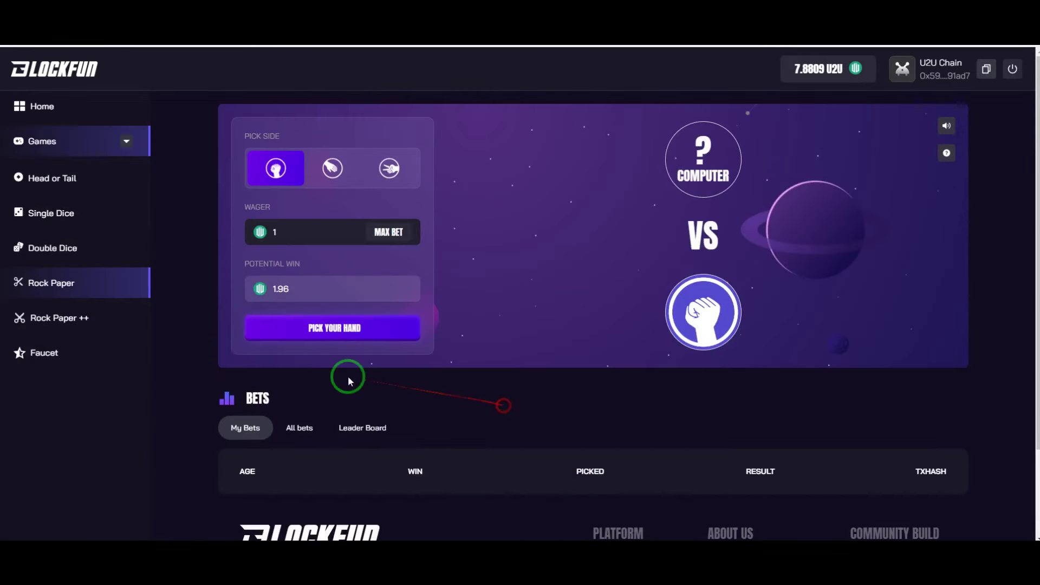
Step: Play a 1 U2U Rock Paper ++ round with lizard and collect the +0.96 U2U win
{"action": "left_click", "coordinate": [51, 321]}
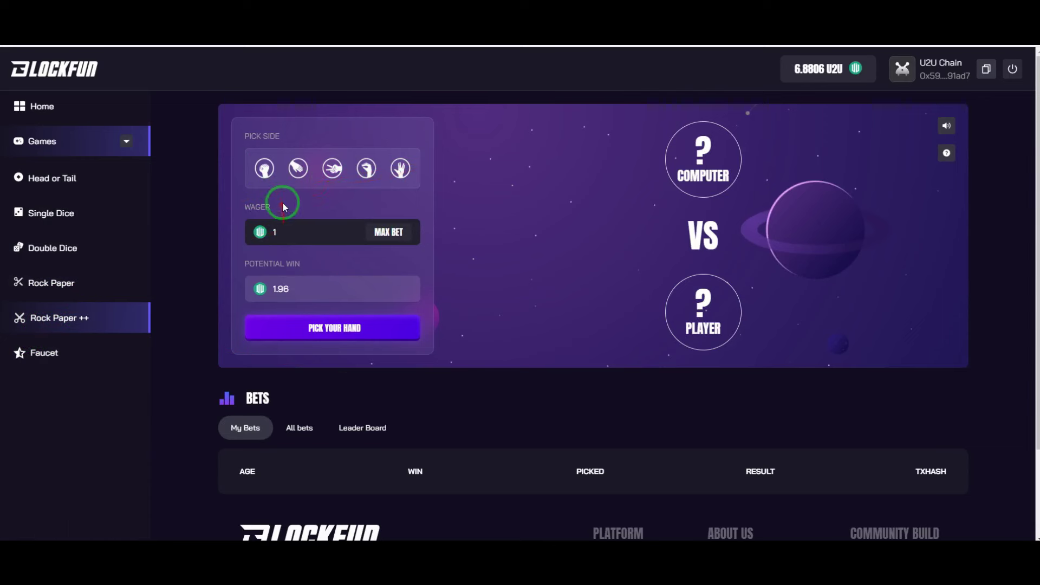
{"action": "left_click", "coordinate": [366, 170]}
{"action": "left_click", "coordinate": [313, 335]}
{"action": "left_click", "coordinate": [336, 324]}
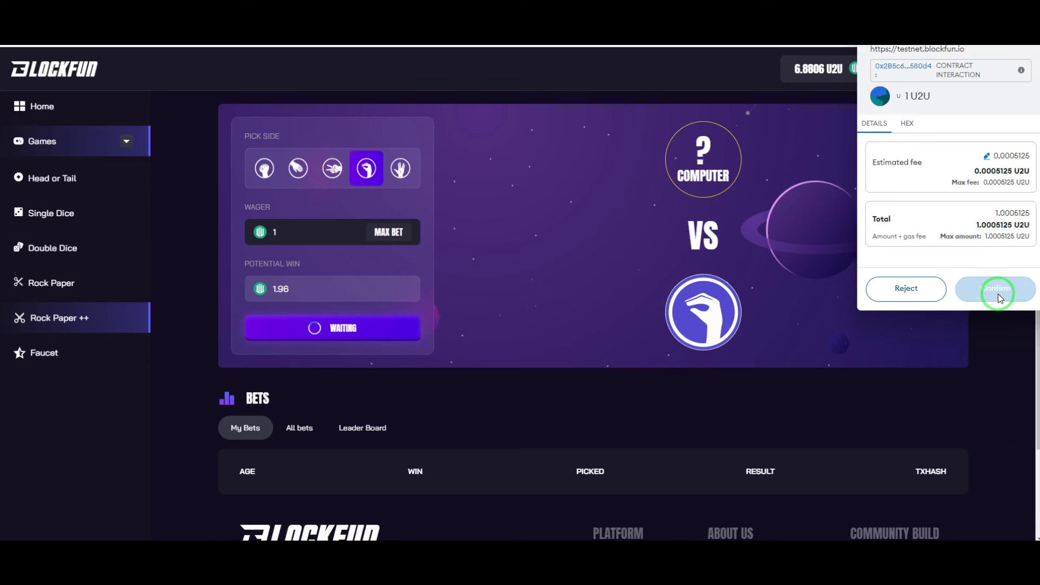
{"action": "left_click", "coordinate": [973, 288]}
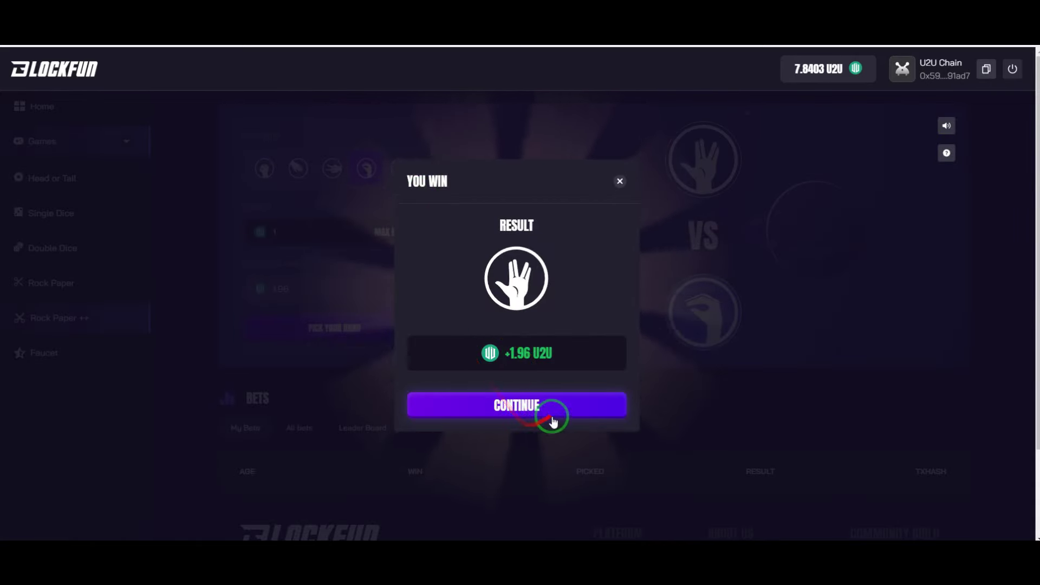
{"action": "left_click", "coordinate": [503, 406]}
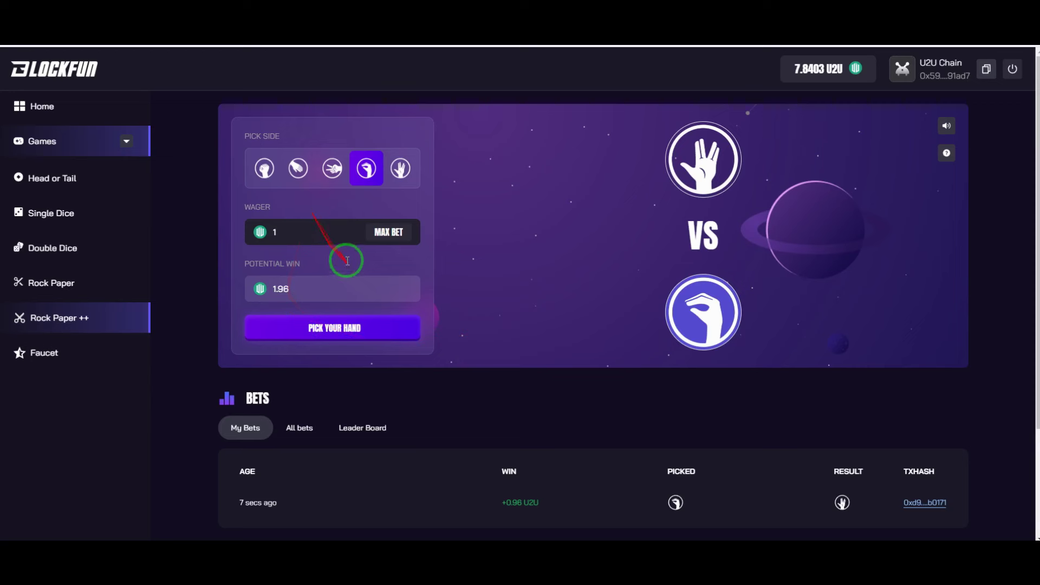
Step: Play a second 1 U2U Rock Paper ++ round with rock, ending in a loss
{"action": "left_click", "coordinate": [265, 170]}
{"action": "left_click", "coordinate": [335, 329]}
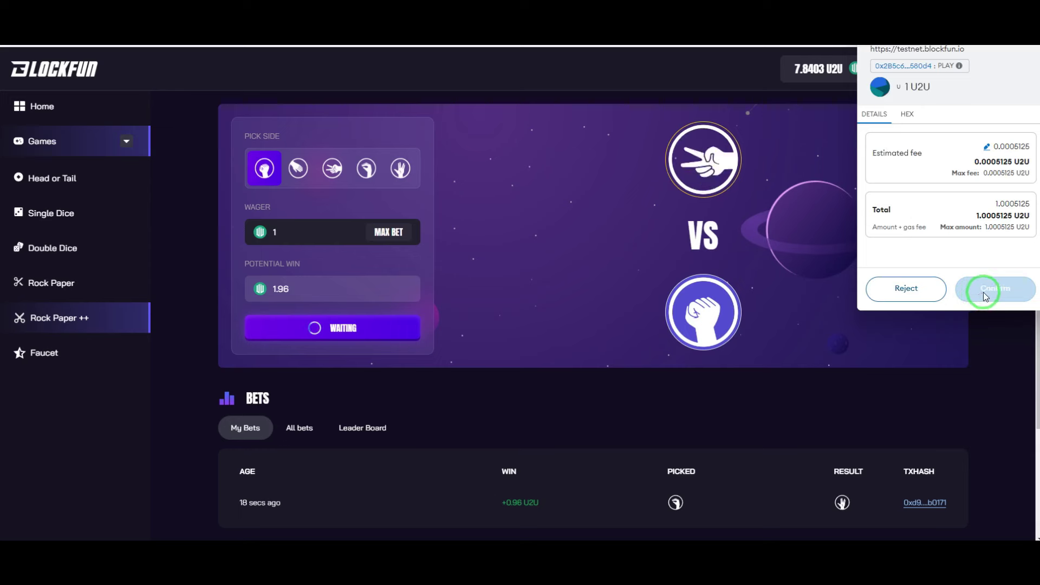
{"action": "left_click", "coordinate": [983, 290]}
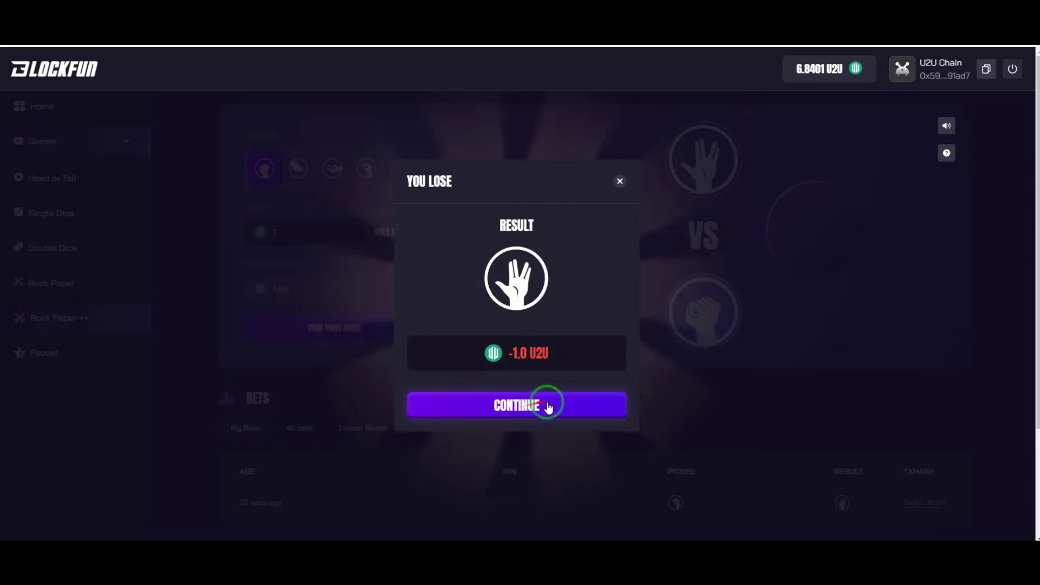
{"action": "left_click", "coordinate": [506, 405]}
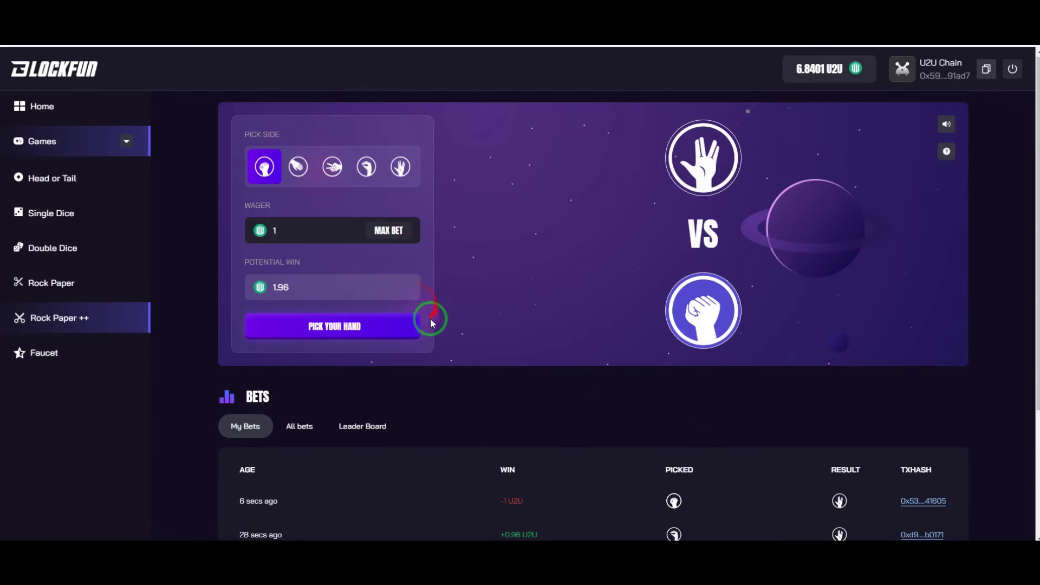
{"action": "scroll", "coordinate": [444, 326], "scroll_direction": "down", "scroll_amount": 3}
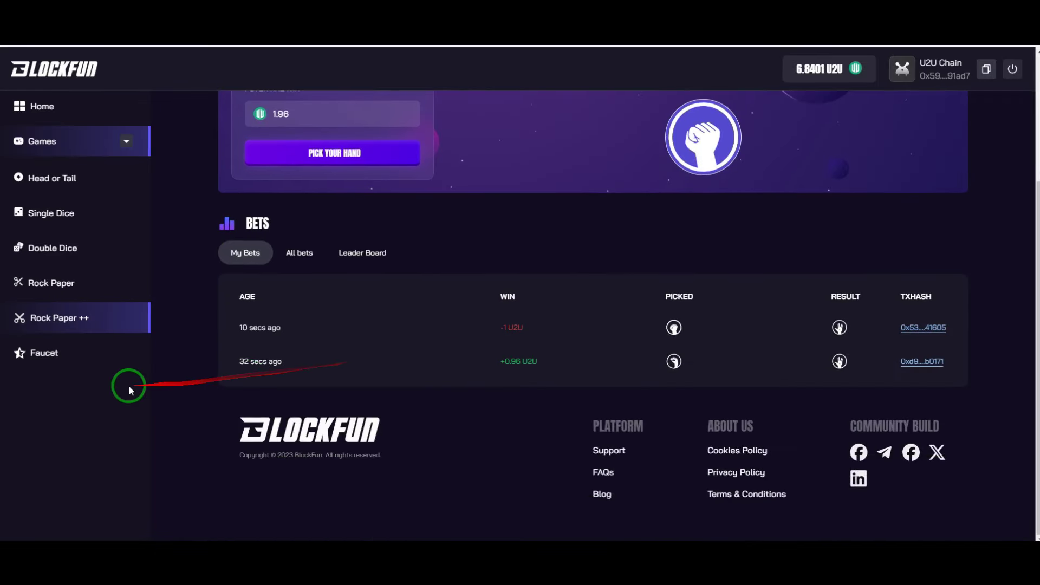
{"action": "scroll", "coordinate": [122, 382], "scroll_direction": "up", "scroll_amount": 3}
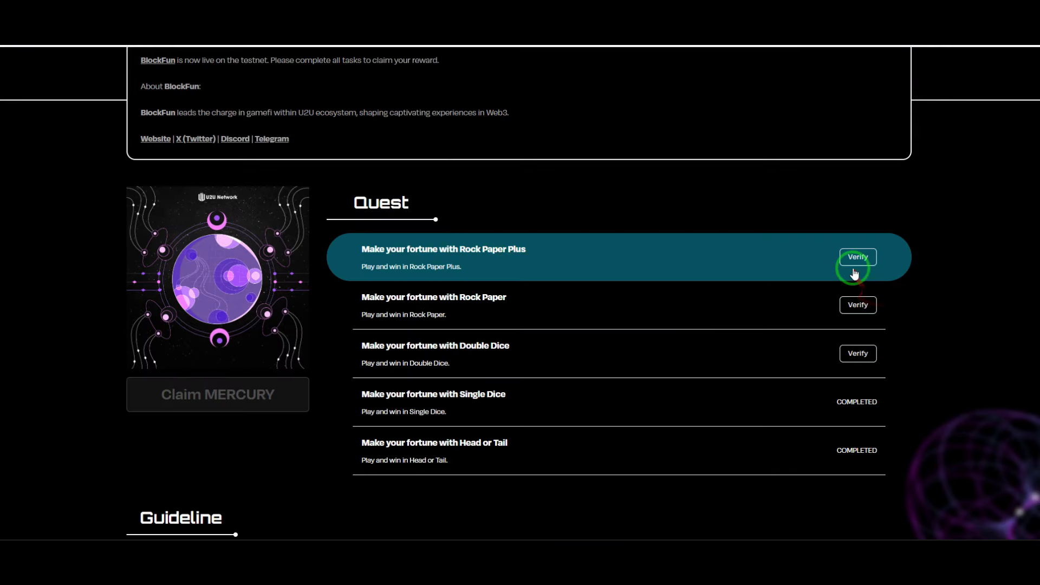
Step: Verify the Double Dice and Rock Paper tasks, then claim the MERCURY planet NFT in MetaMask
{"action": "left_click", "coordinate": [864, 357]}
{"action": "left_click", "coordinate": [863, 263]}
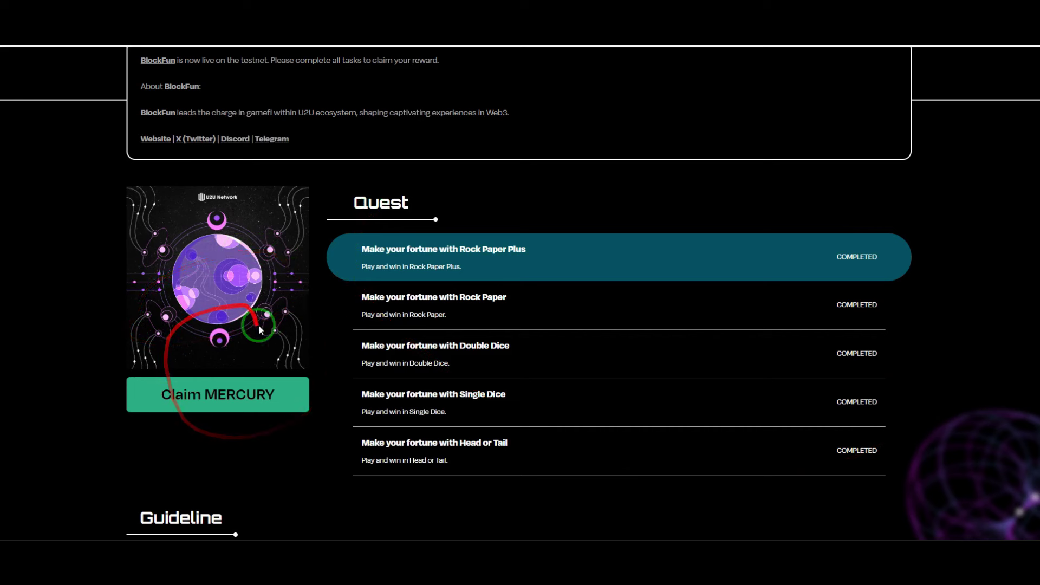
{"action": "left_click", "coordinate": [183, 411]}
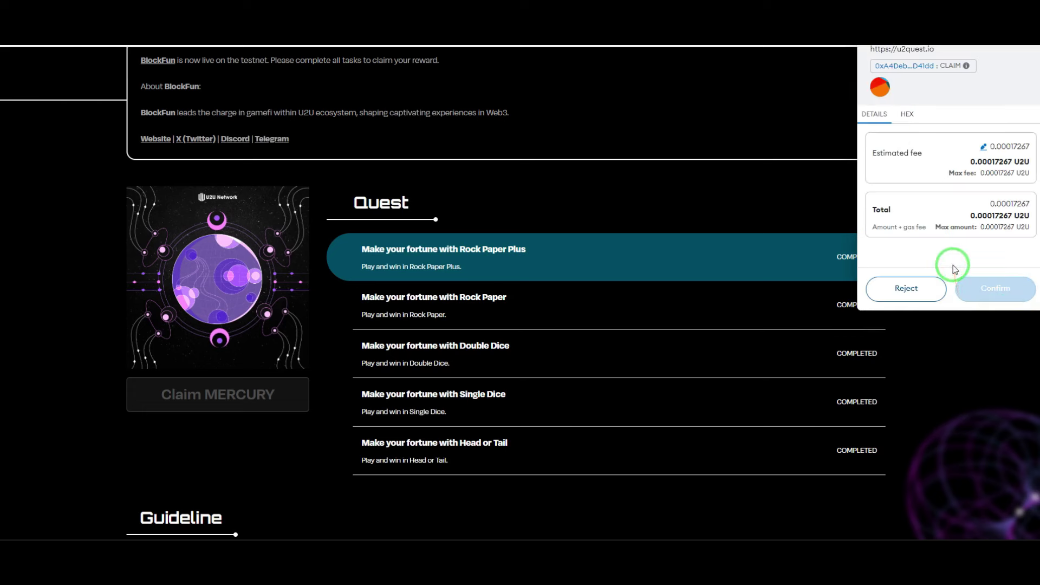
{"action": "left_click", "coordinate": [975, 287]}
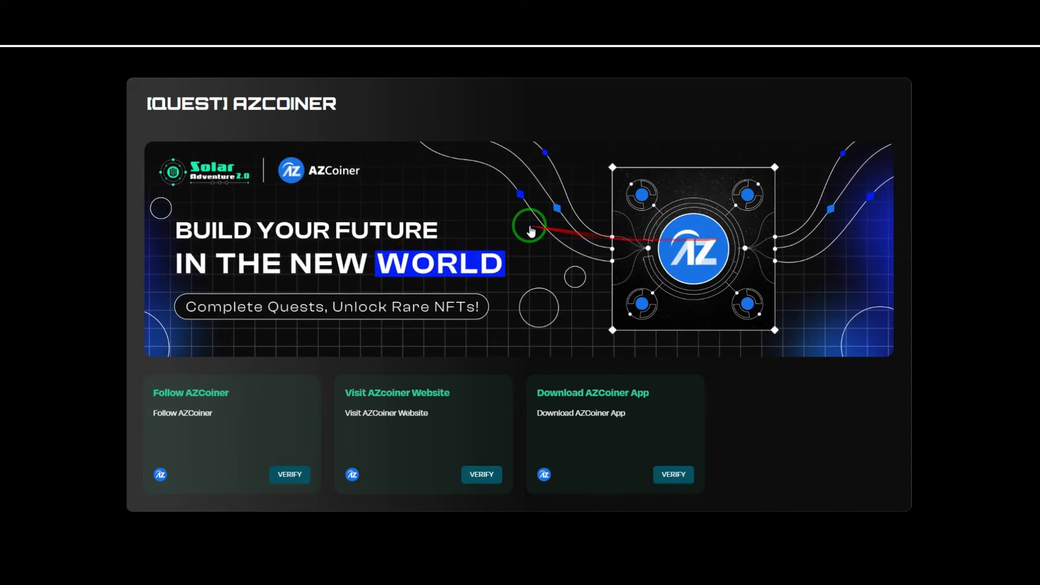
Step: Open the AZCoiner quest, visit its X profile link, and verify the Follow AZCoiner task
{"action": "left_click", "coordinate": [530, 228]}
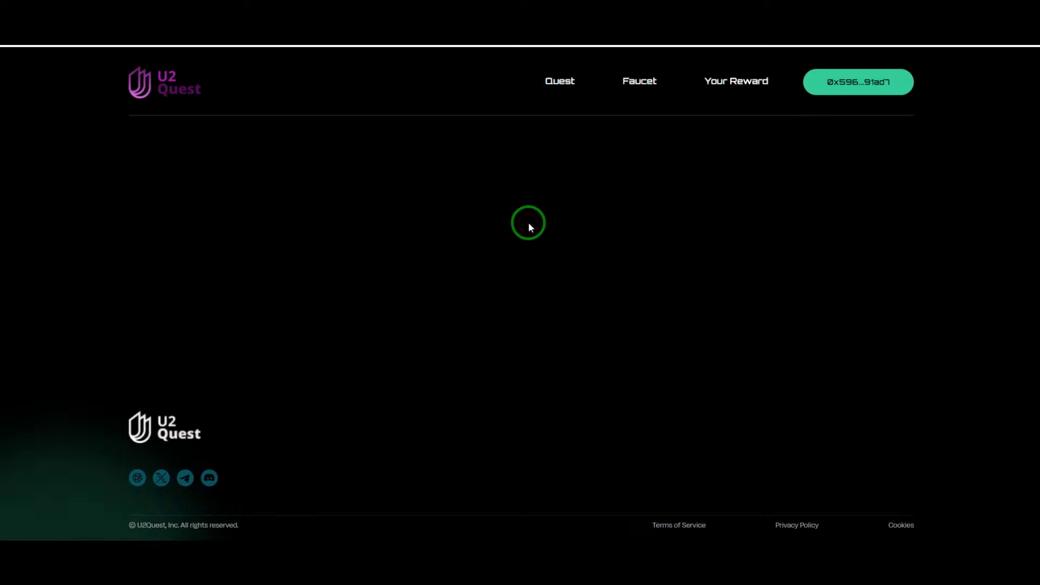
{"action": "scroll", "coordinate": [529, 226], "scroll_direction": "down", "scroll_amount": 5}
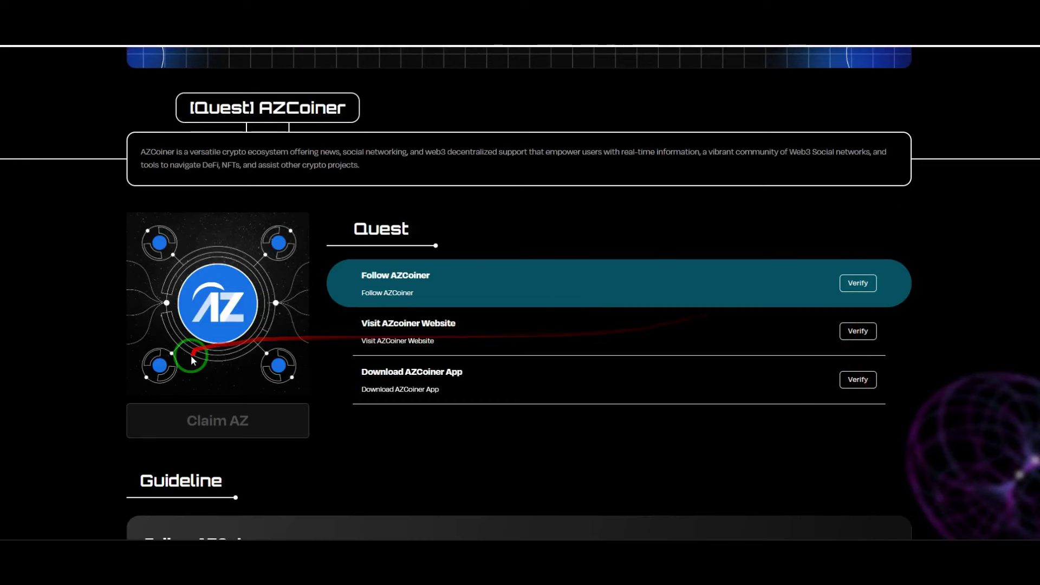
{"action": "scroll", "coordinate": [417, 305], "scroll_direction": "down", "scroll_amount": 3}
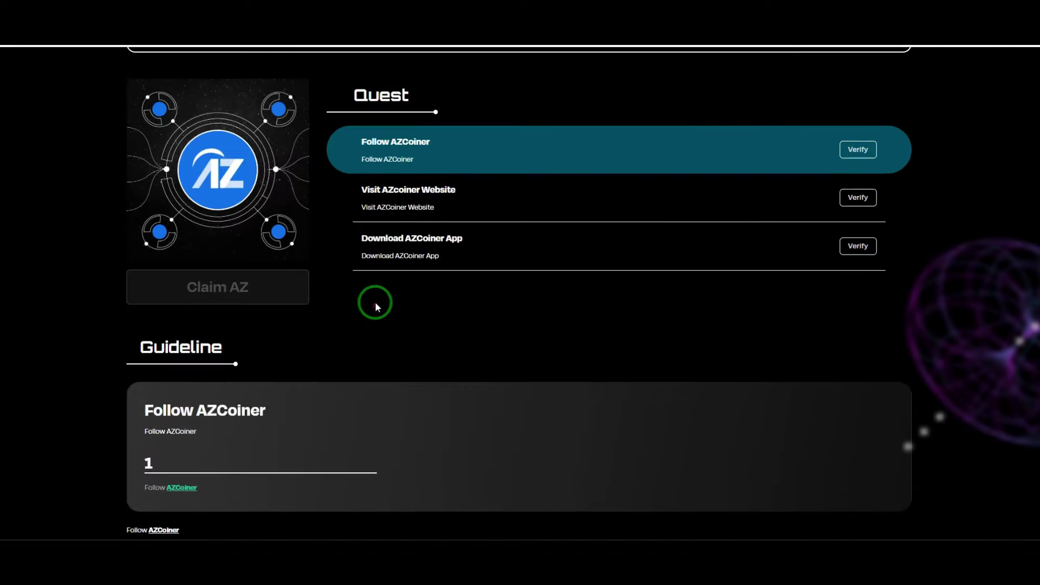
{"action": "scroll", "coordinate": [547, 187], "scroll_direction": "up", "scroll_amount": 2}
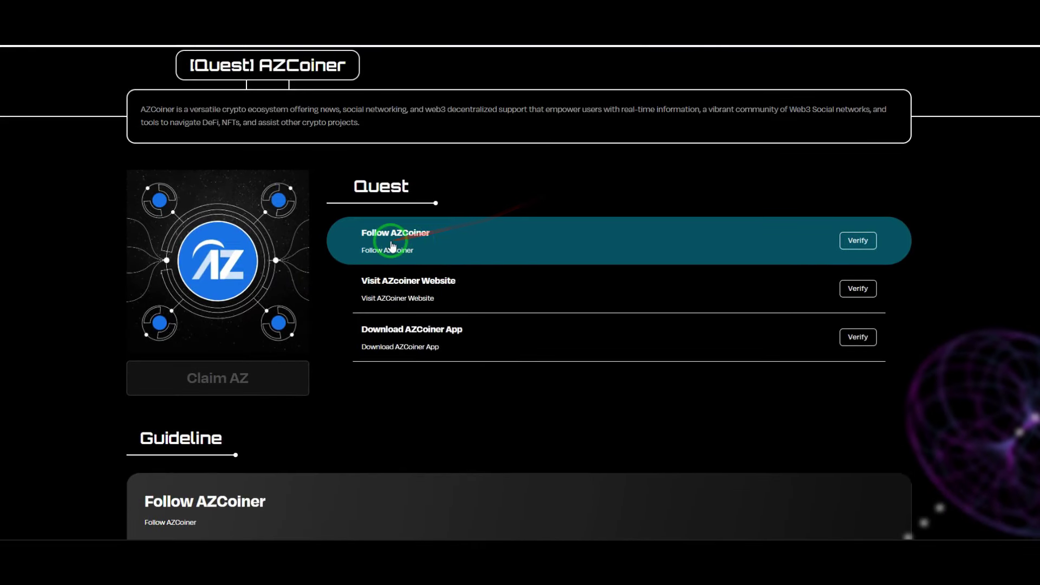
{"action": "scroll", "coordinate": [445, 236], "scroll_direction": "down", "scroll_amount": 2}
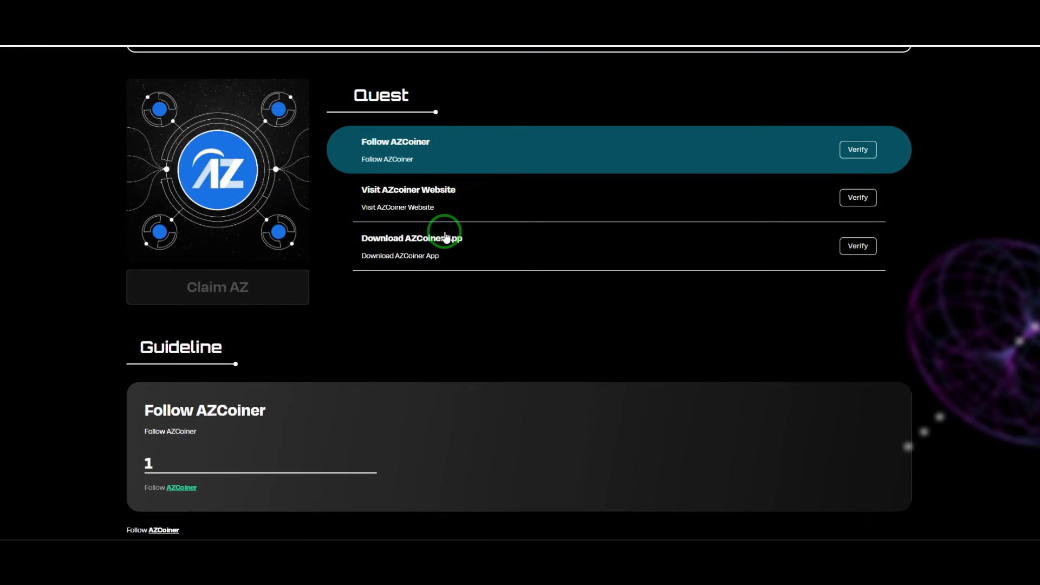
{"action": "scroll", "coordinate": [454, 151], "scroll_direction": "down", "scroll_amount": 4}
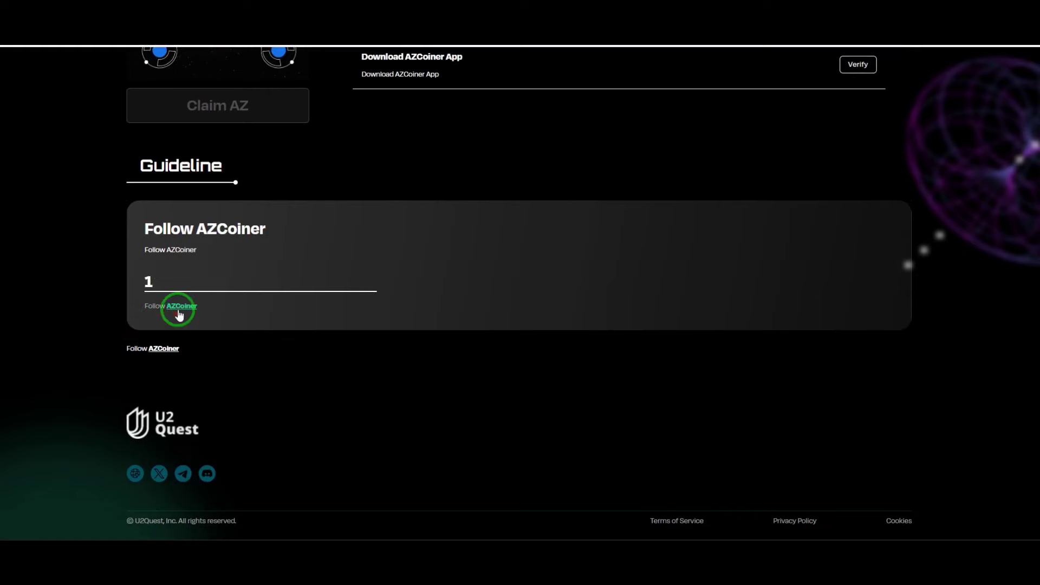
{"action": "left_click", "coordinate": [179, 307]}
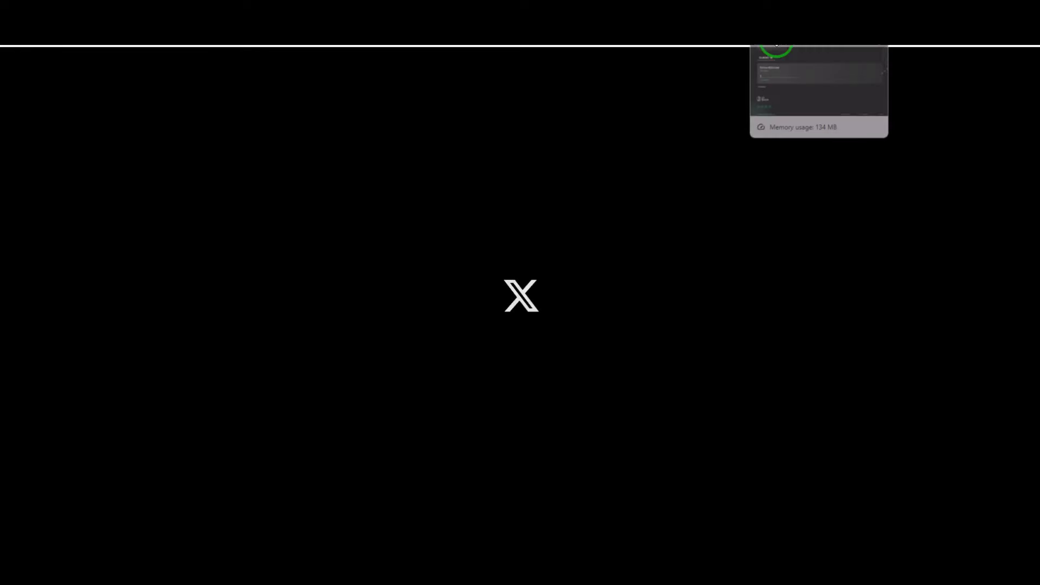
{"action": "key", "text": "ctrl+w"}
{"action": "left_click", "coordinate": [860, 241]}
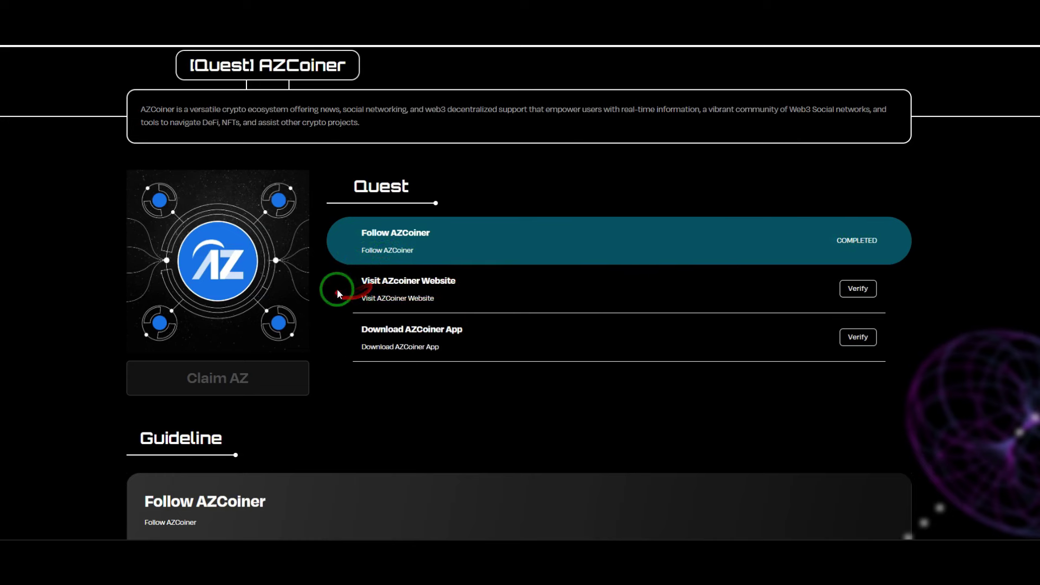
Step: Visit the AZCoiner website from the guideline and verify the Visit AZcoiner Website task
{"action": "left_click", "coordinate": [419, 293]}
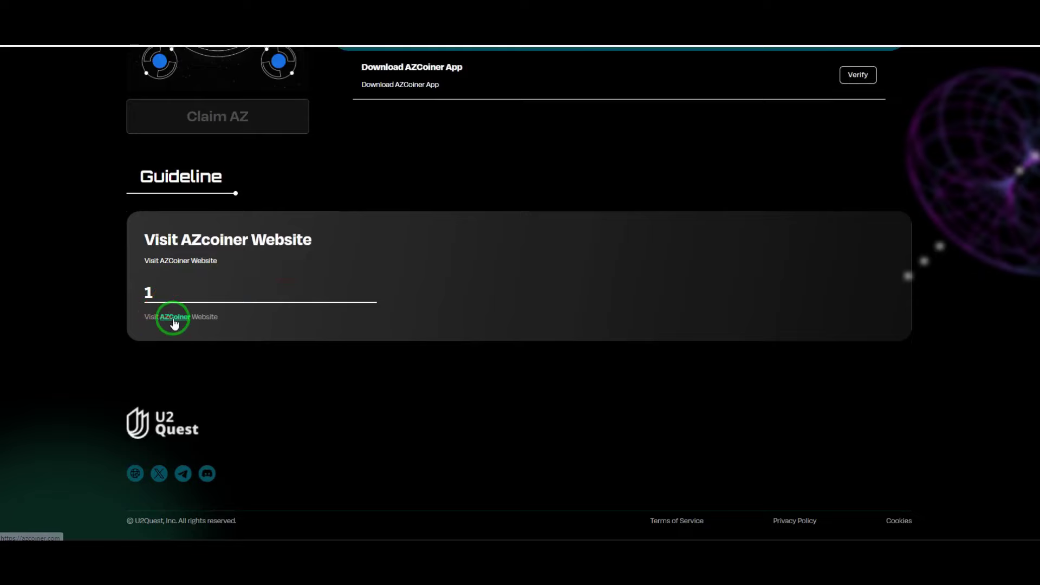
{"action": "left_click", "coordinate": [172, 320]}
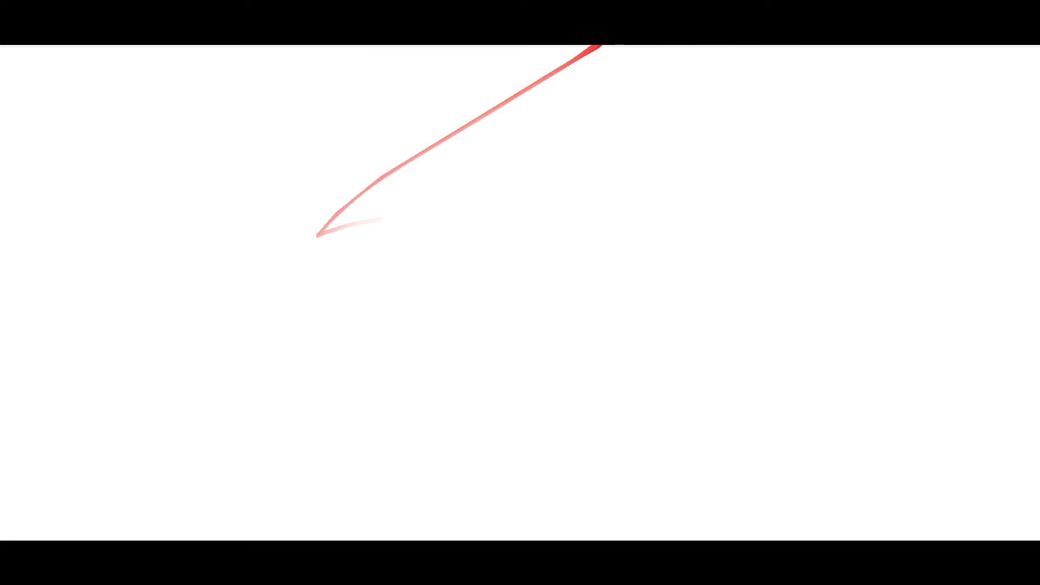
{"action": "key", "text": "ctrl+w"}
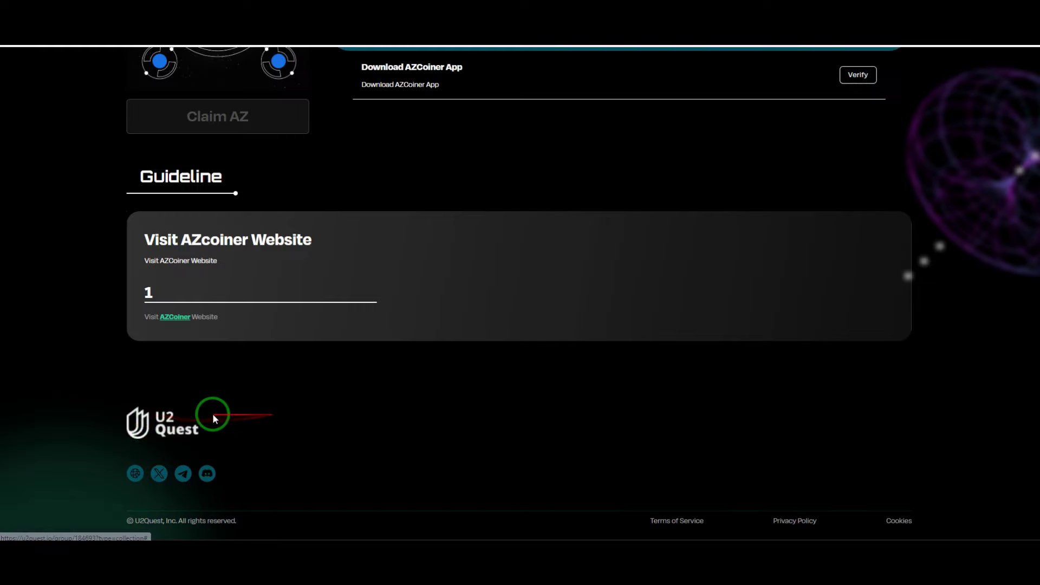
{"action": "scroll", "coordinate": [447, 372], "scroll_direction": "up", "scroll_amount": 5}
{"action": "left_click", "coordinate": [856, 299]}
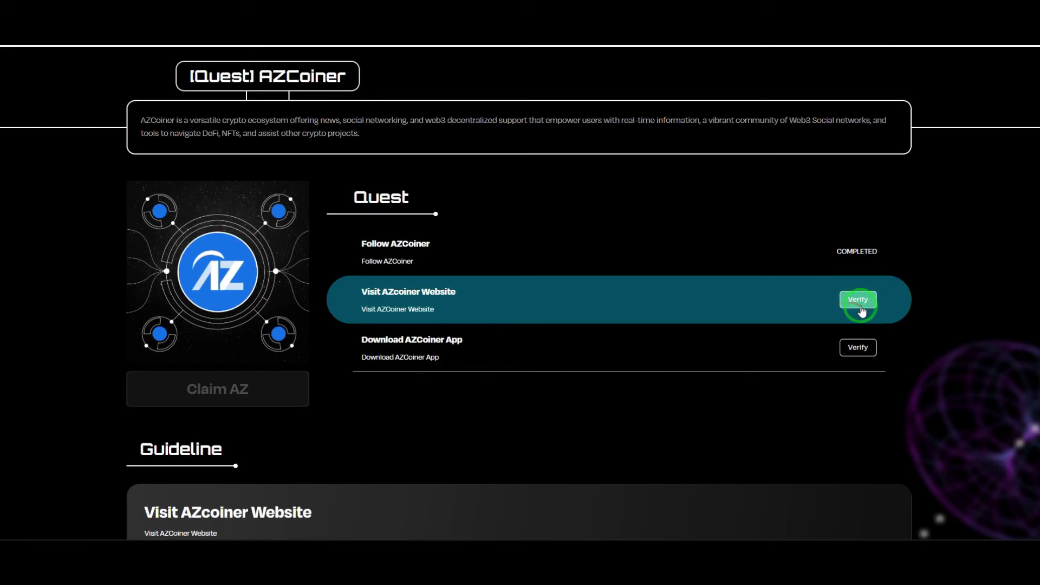
Step: Bring up the Download AZCoiner App task's guideline and review it
{"action": "left_click", "coordinate": [452, 341]}
{"action": "scroll", "coordinate": [451, 343], "scroll_direction": "down", "scroll_amount": 5}
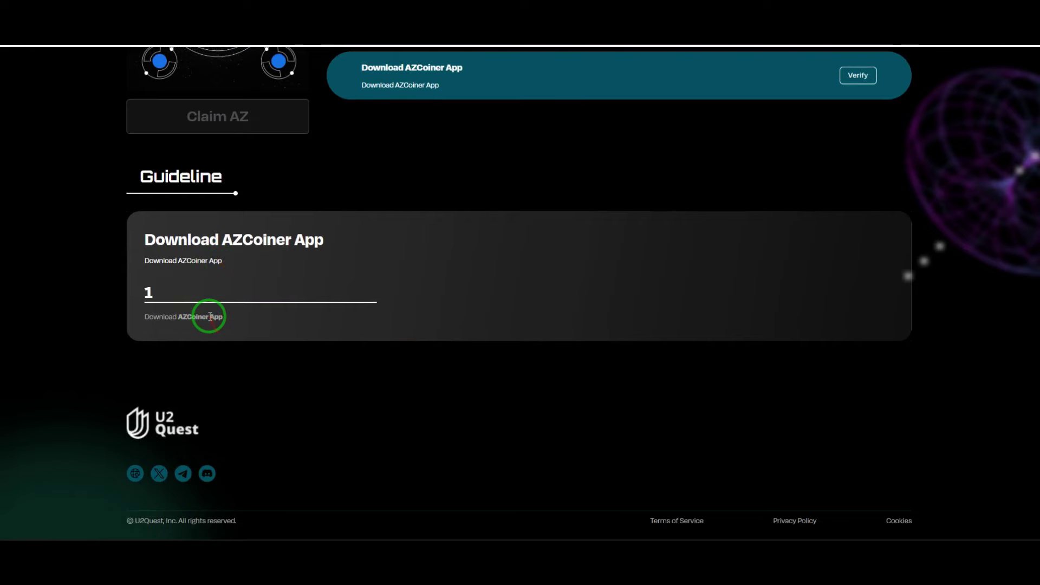
{"action": "scroll", "coordinate": [210, 317], "scroll_direction": "up", "scroll_amount": 5}
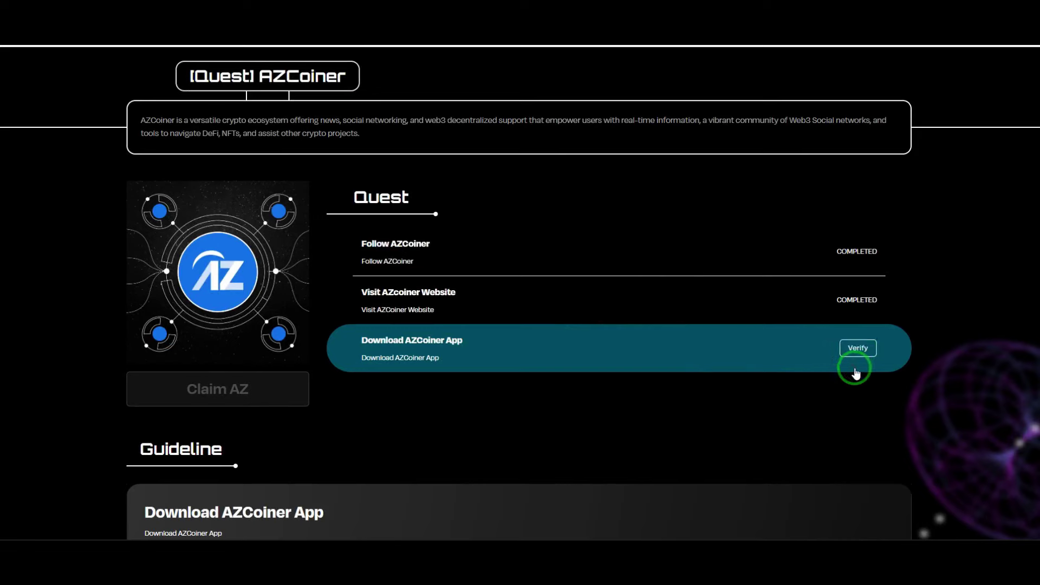
{"action": "scroll", "coordinate": [488, 428], "scroll_direction": "down", "scroll_amount": 1}
{"action": "scroll", "coordinate": [479, 436], "scroll_direction": "down", "scroll_amount": 3}
{"action": "scroll", "coordinate": [332, 395], "scroll_direction": "up", "scroll_amount": 4}
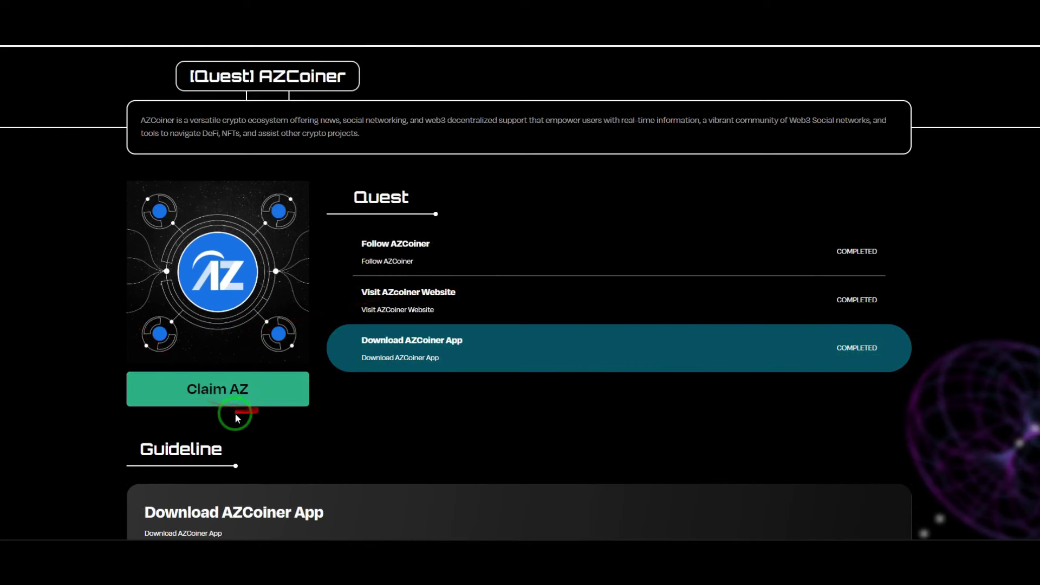
Step: Claim the AZ reward, approve it in the wallet, and switch off the VPN
{"action": "left_click", "coordinate": [214, 389]}
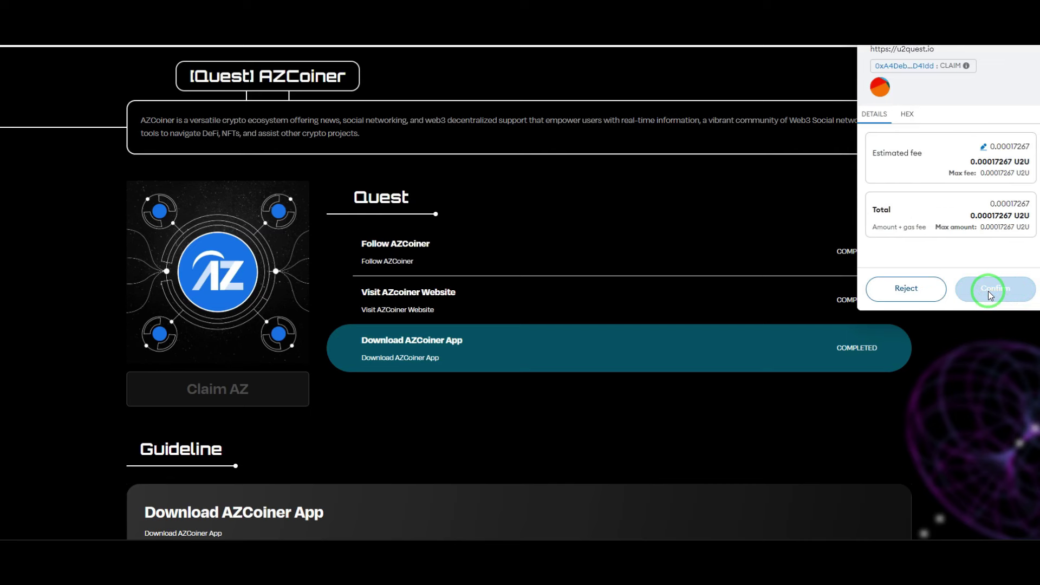
{"action": "left_click", "coordinate": [988, 291]}
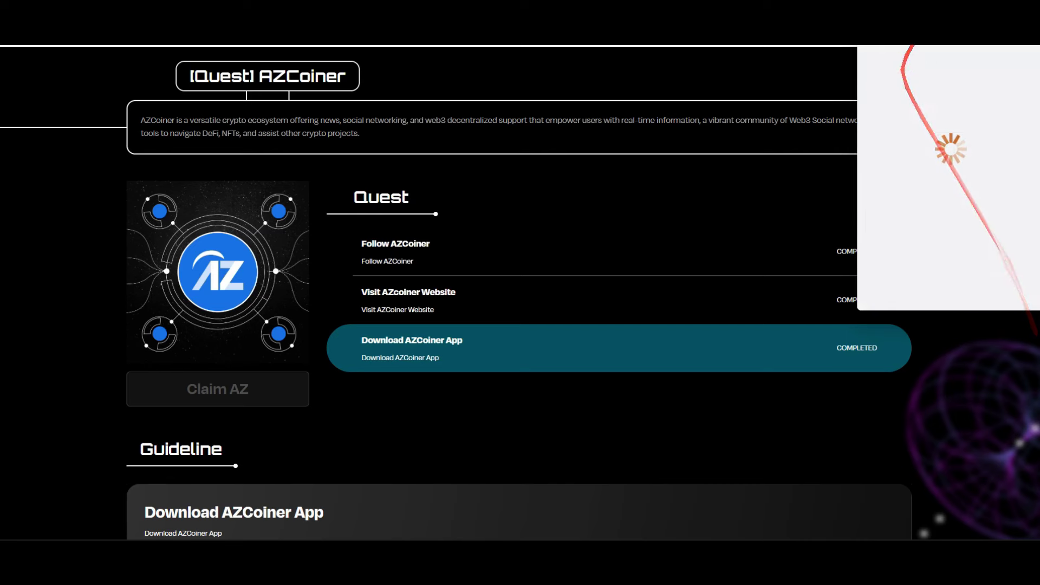
{"action": "left_click", "coordinate": [840, 33]}
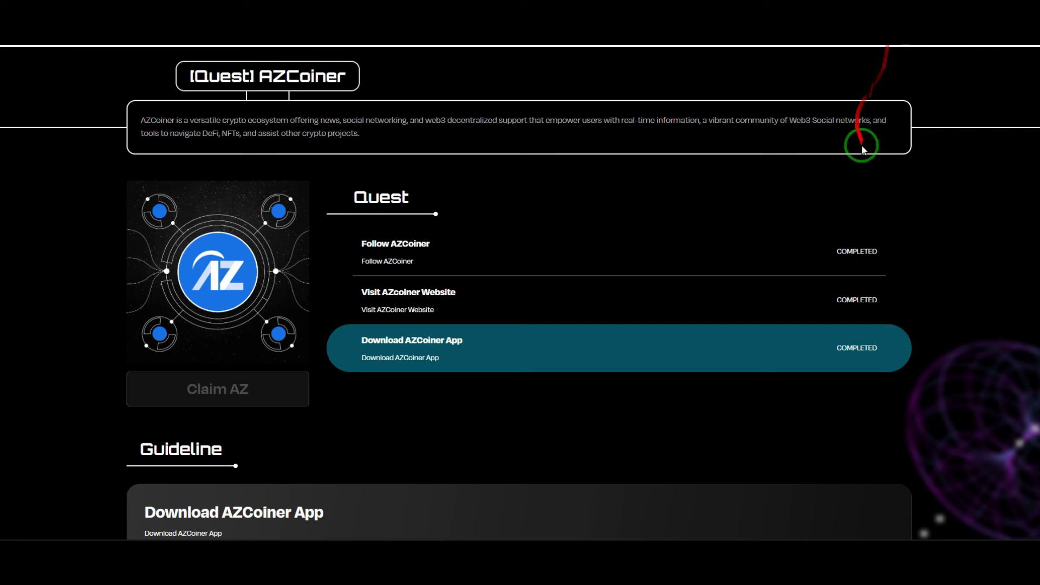
{"action": "left_click", "coordinate": [861, 243]}
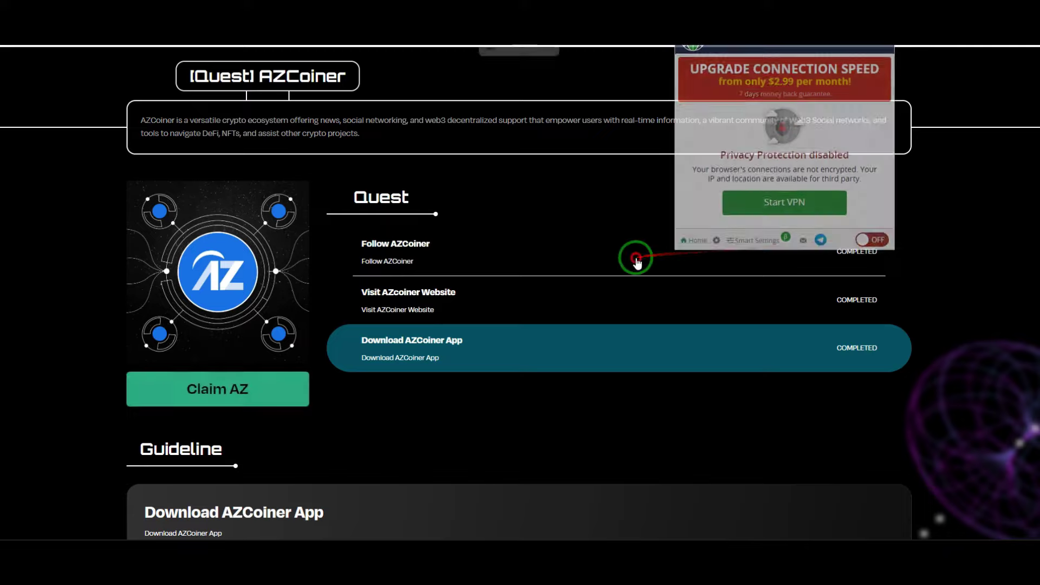
Step: Check that the Follow AZCoiner and other AZCoiner tasks all show COMPLETED
{"action": "left_click", "coordinate": [629, 257]}
{"action": "scroll", "coordinate": [596, 247], "scroll_direction": "up", "scroll_amount": 6}
{"action": "scroll", "coordinate": [260, 336], "scroll_direction": "down", "scroll_amount": 2}
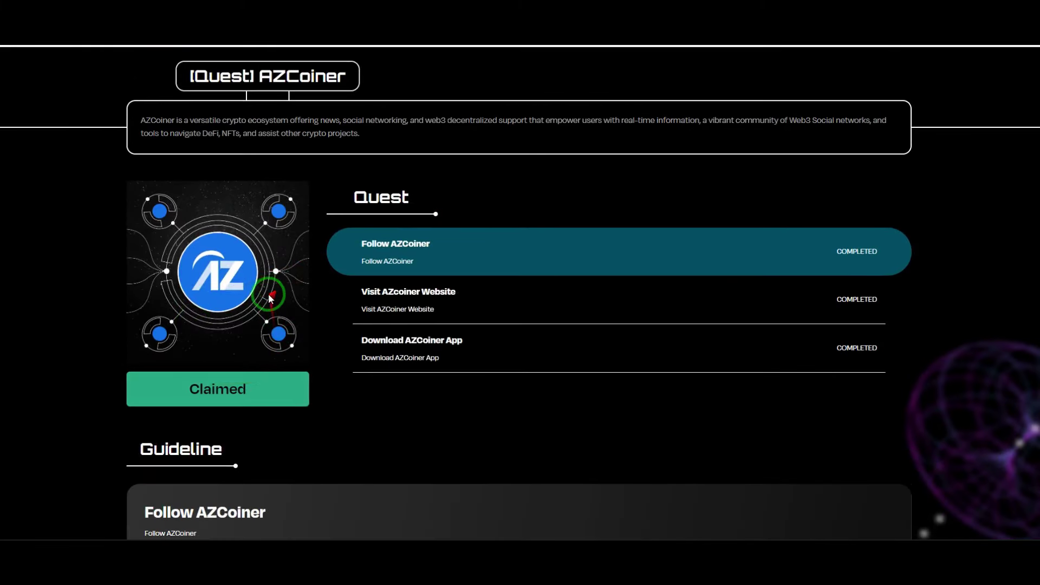
{"action": "scroll", "coordinate": [215, 321], "scroll_direction": "down", "scroll_amount": 3}
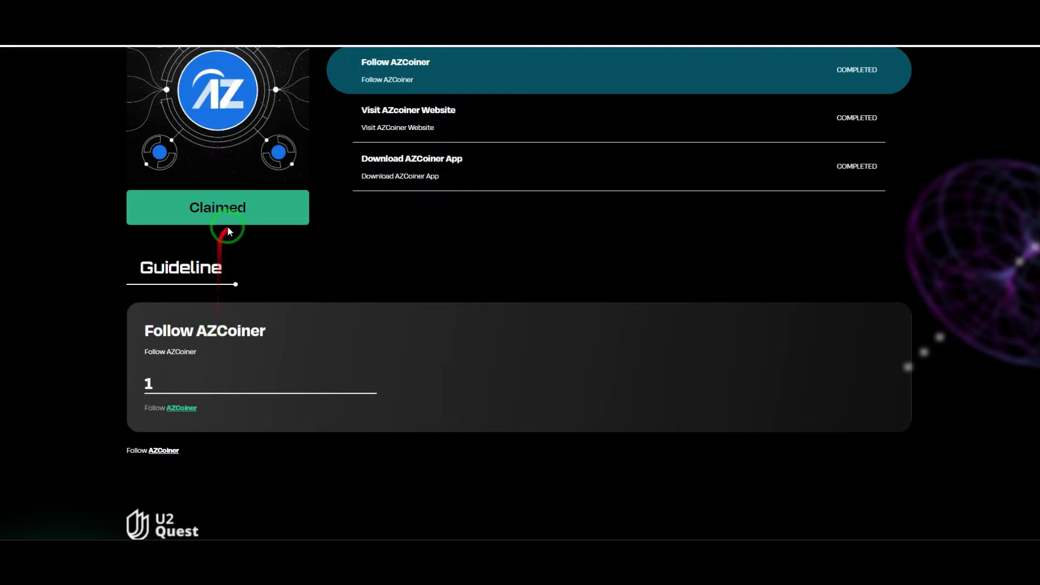
{"action": "scroll", "coordinate": [421, 281], "scroll_direction": "up", "scroll_amount": 6}
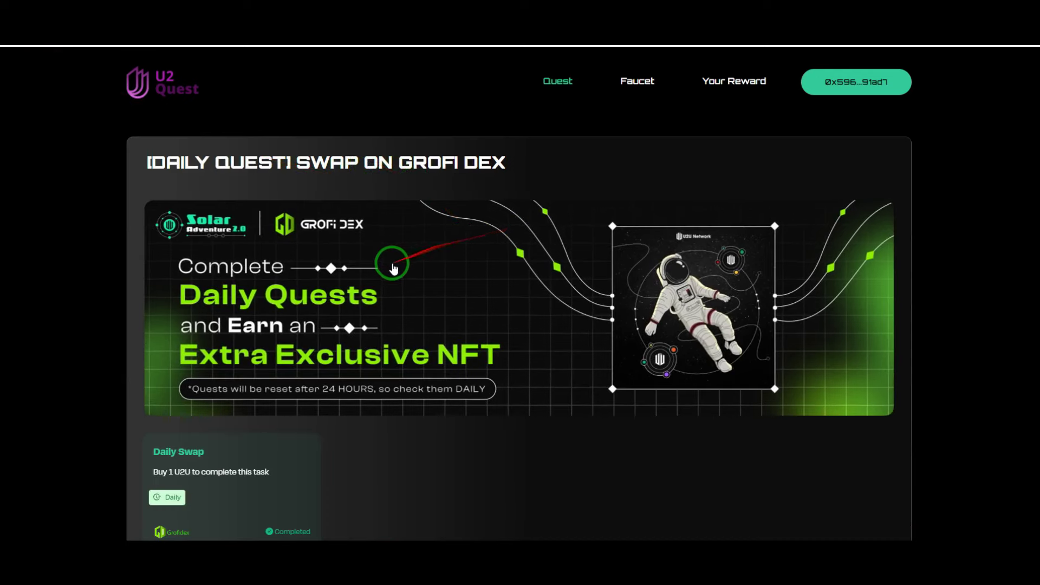
{"action": "scroll", "coordinate": [393, 266], "scroll_direction": "down", "scroll_amount": 5}
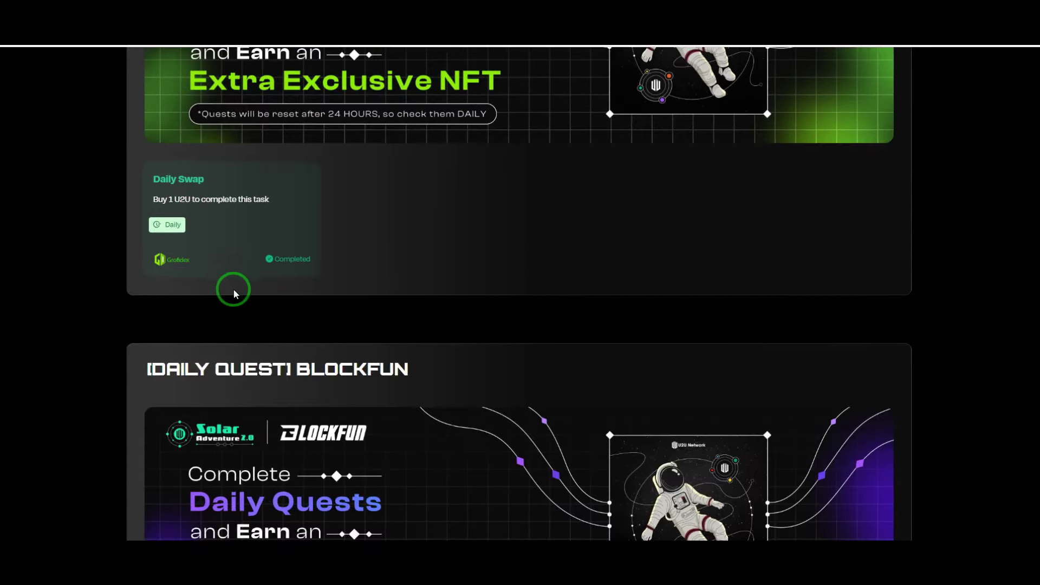
{"action": "scroll", "coordinate": [442, 268], "scroll_direction": "down", "scroll_amount": 5}
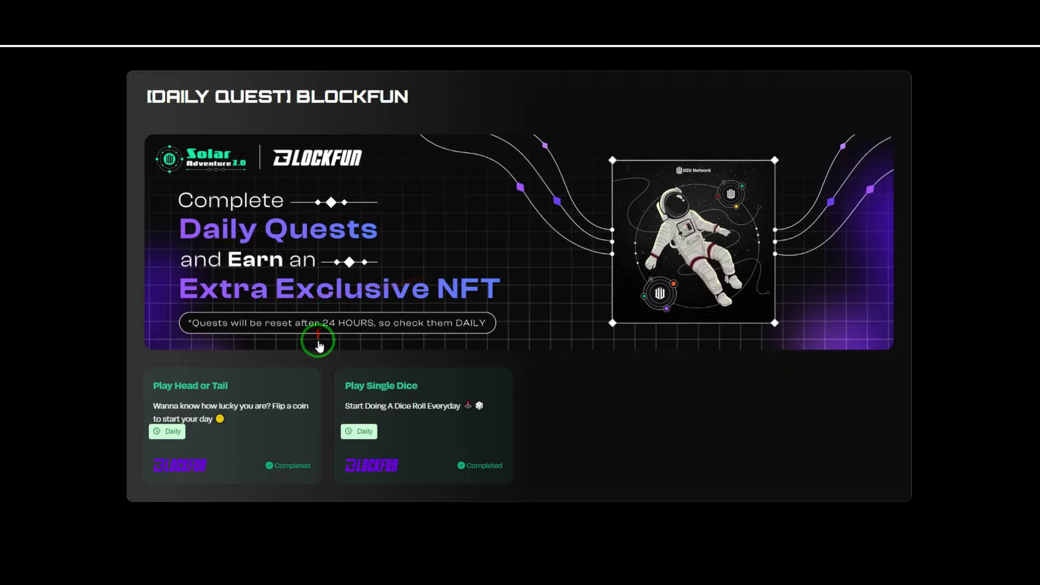
{"action": "scroll", "coordinate": [318, 346], "scroll_direction": "down", "scroll_amount": 12}
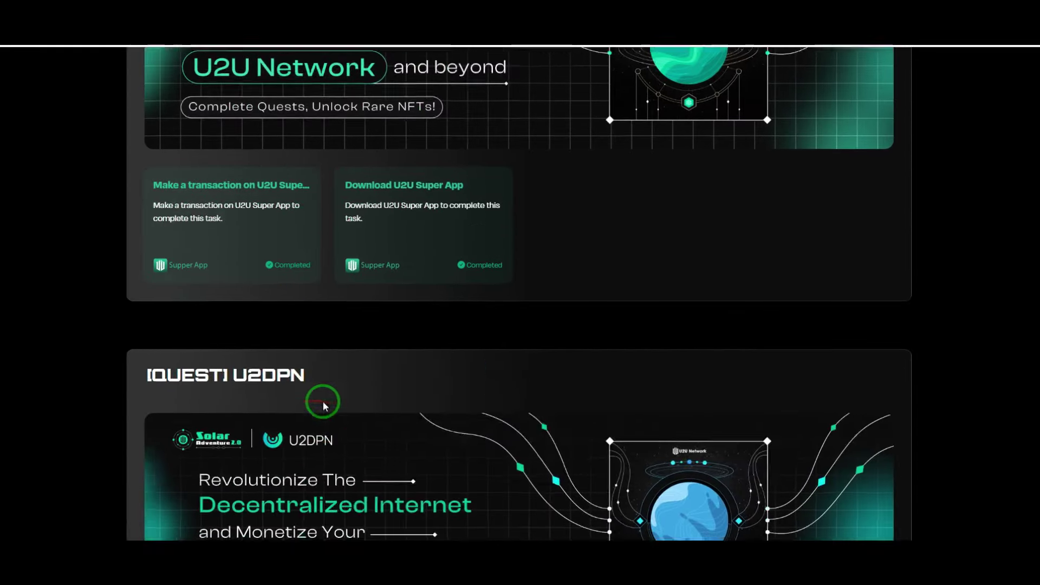
{"action": "scroll", "coordinate": [324, 405], "scroll_direction": "down", "scroll_amount": 10}
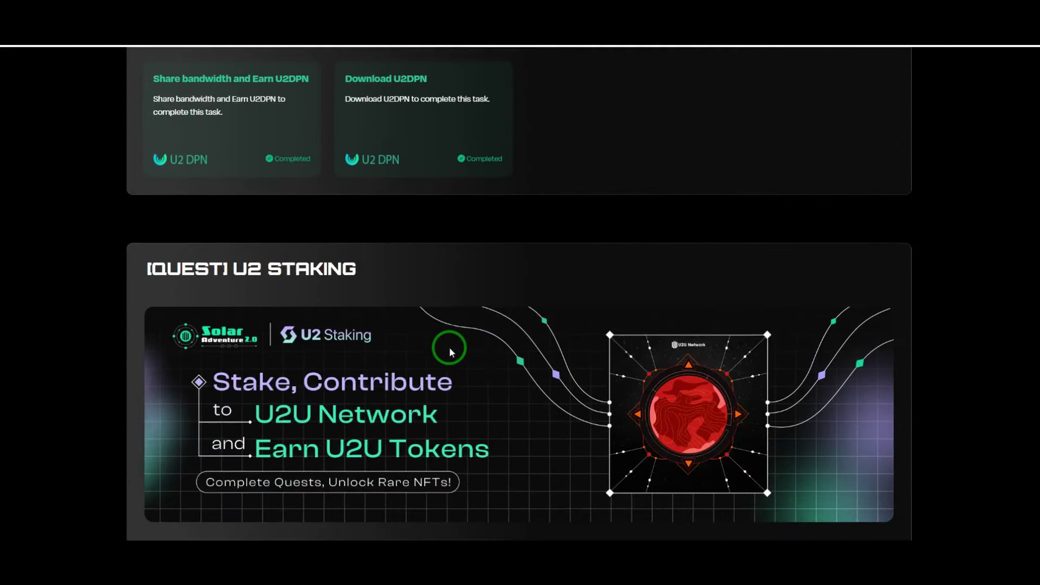
{"action": "scroll", "coordinate": [494, 339], "scroll_direction": "down", "scroll_amount": 3}
{"action": "scroll", "coordinate": [298, 379], "scroll_direction": "down", "scroll_amount": 5}
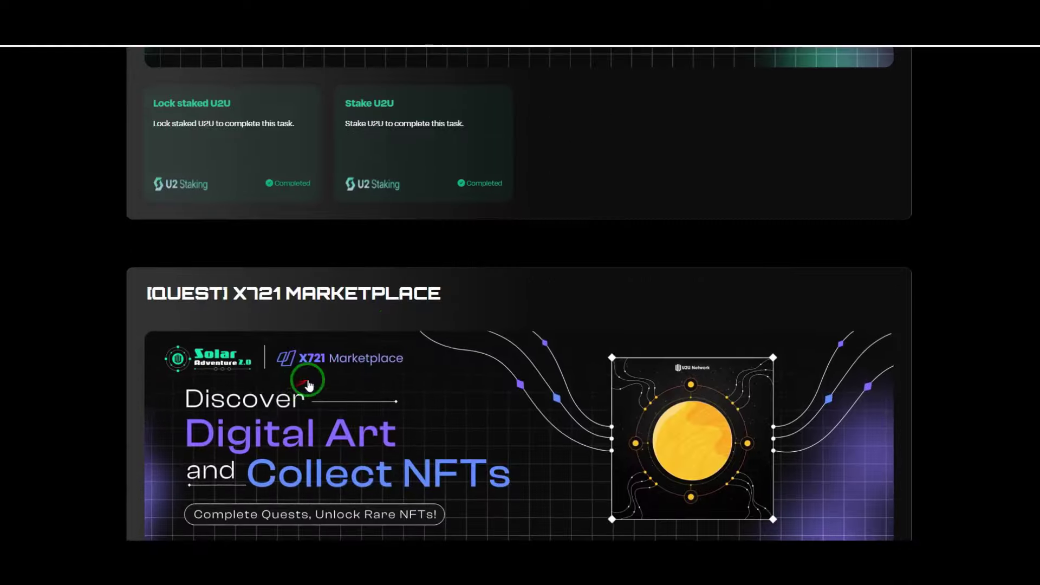
{"action": "scroll", "coordinate": [308, 384], "scroll_direction": "down", "scroll_amount": 7}
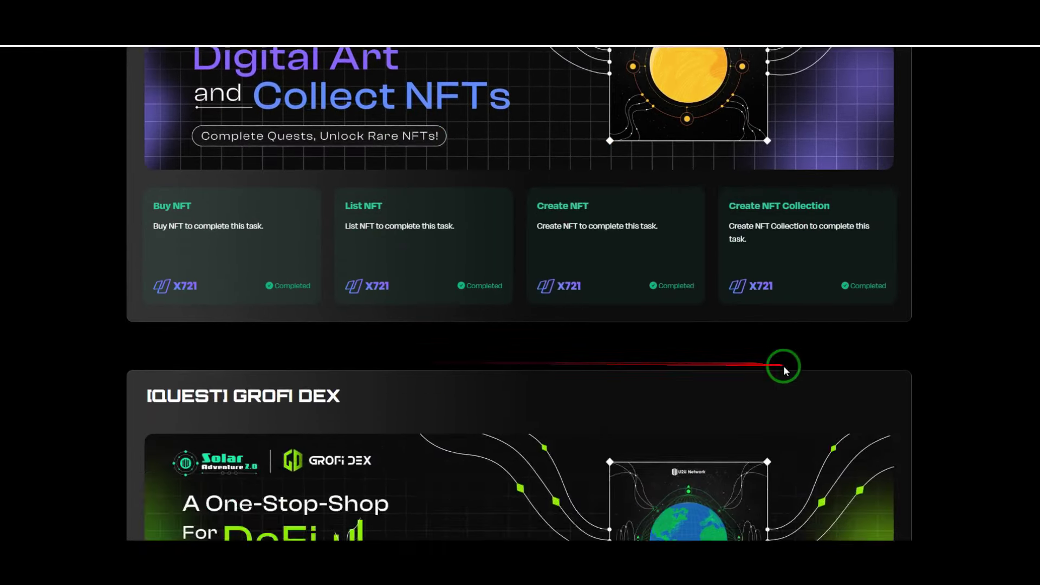
{"action": "scroll", "coordinate": [784, 370], "scroll_direction": "down", "scroll_amount": 6}
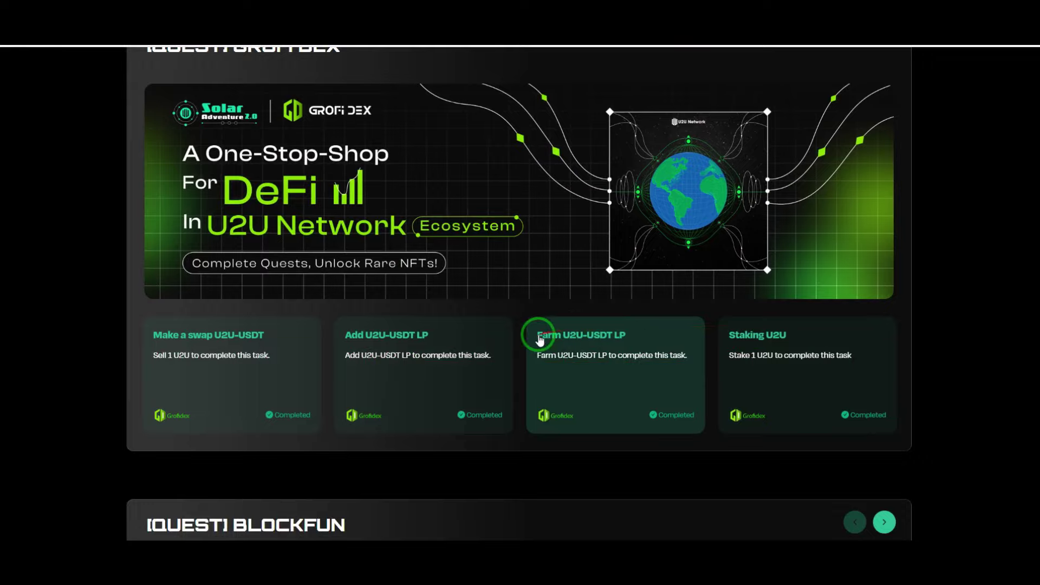
{"action": "scroll", "coordinate": [536, 342], "scroll_direction": "down", "scroll_amount": 5}
{"action": "scroll", "coordinate": [529, 342], "scroll_direction": "down", "scroll_amount": 3}
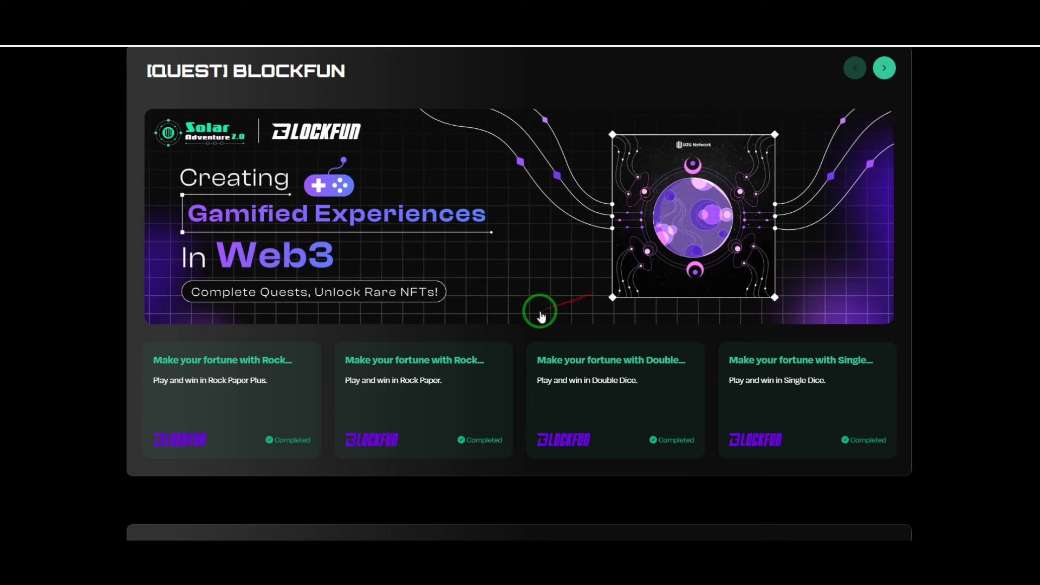
{"action": "scroll", "coordinate": [540, 315], "scroll_direction": "down", "scroll_amount": 3}
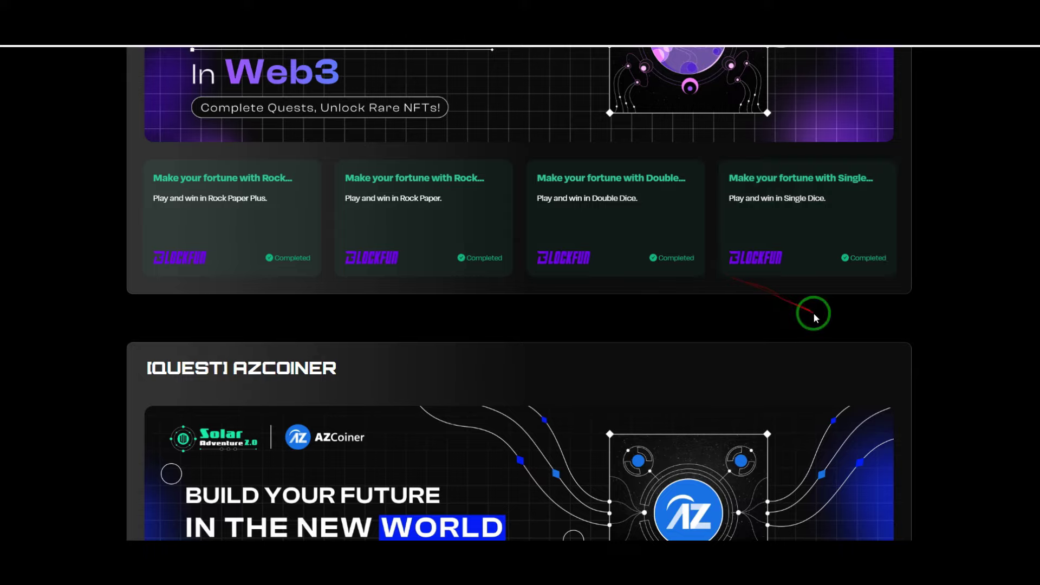
{"action": "scroll", "coordinate": [353, 309], "scroll_direction": "down", "scroll_amount": 5}
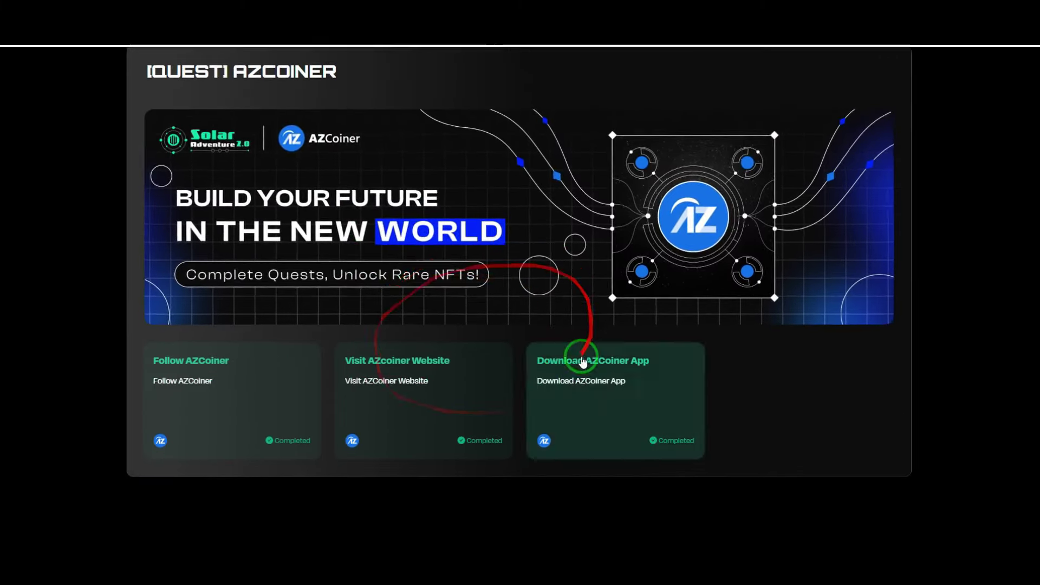
{"action": "scroll", "coordinate": [583, 362], "scroll_direction": "down", "scroll_amount": 3}
{"action": "scroll", "coordinate": [604, 361], "scroll_direction": "up", "scroll_amount": 8}
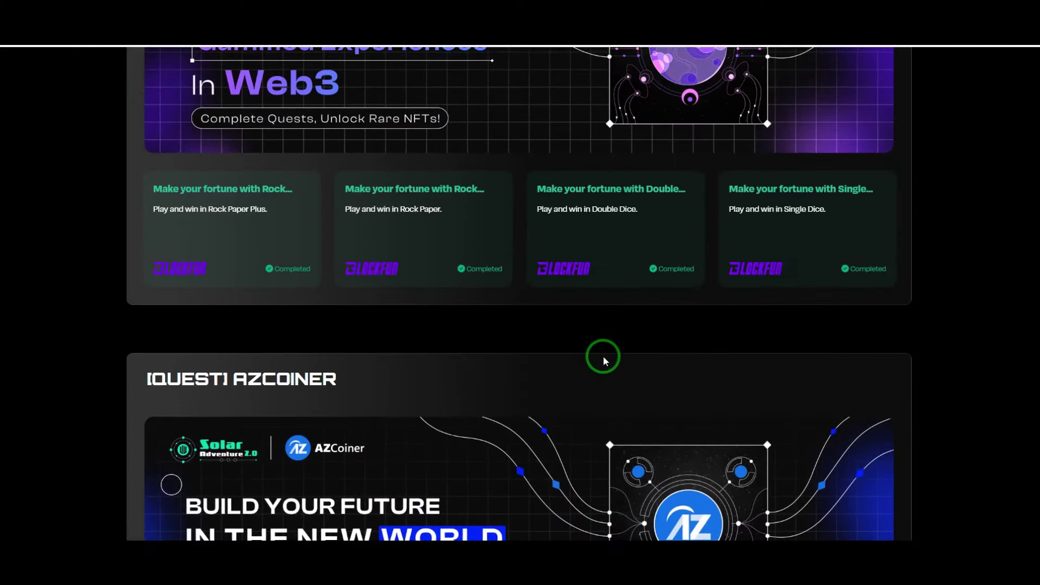
{"action": "scroll", "coordinate": [603, 356], "scroll_direction": "down", "scroll_amount": 8}
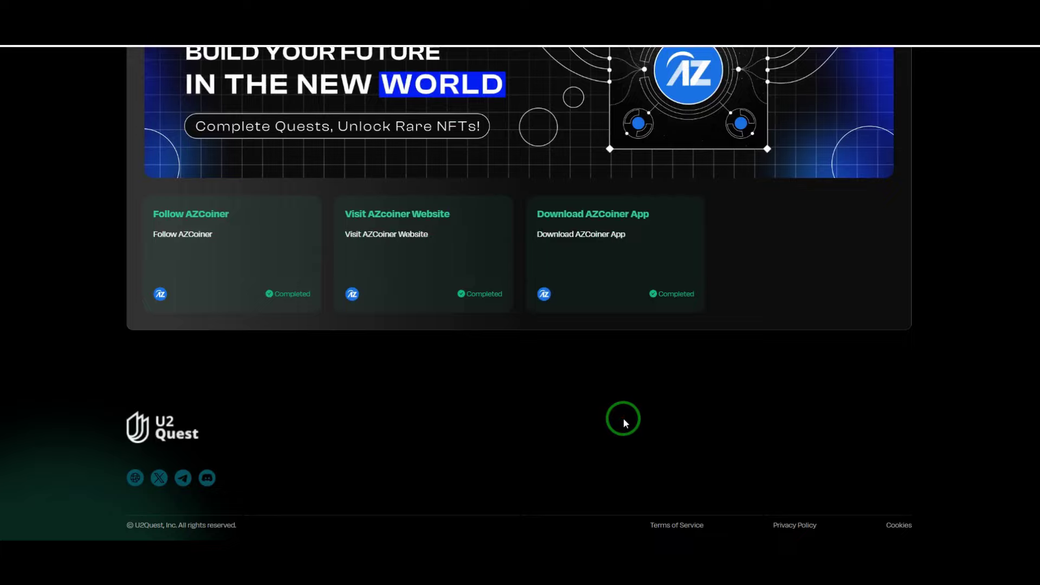
{"action": "scroll", "coordinate": [623, 418], "scroll_direction": "up", "scroll_amount": 2}
{"action": "scroll", "coordinate": [598, 381], "scroll_direction": "up", "scroll_amount": 15}
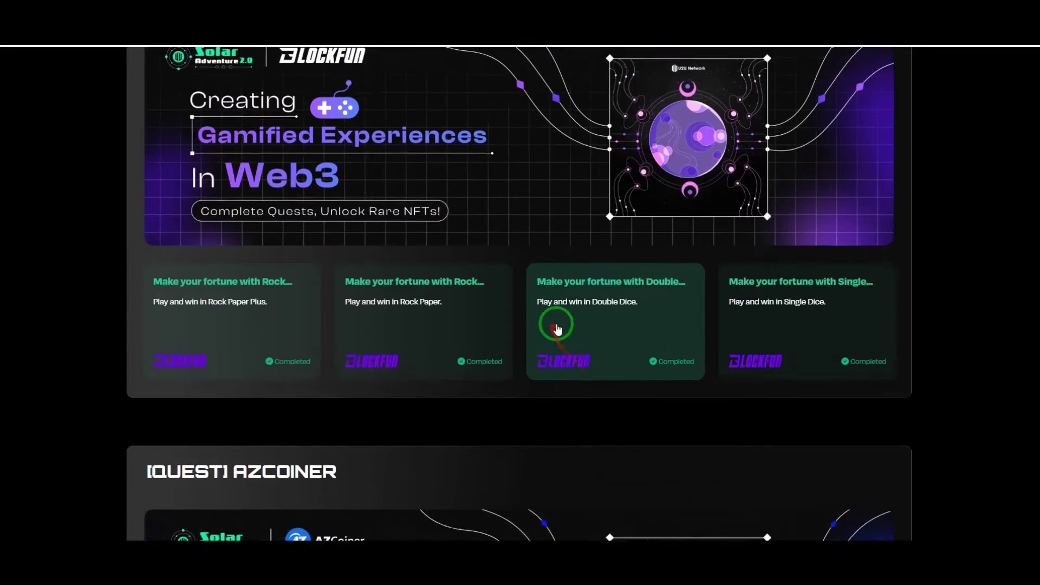
{"action": "scroll", "coordinate": [558, 328], "scroll_direction": "up", "scroll_amount": 15}
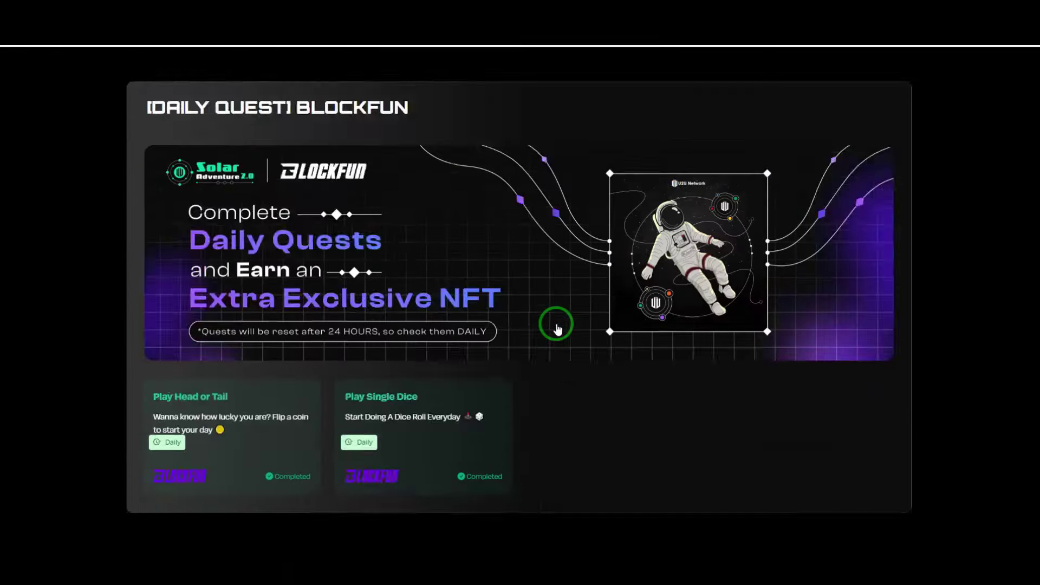
{"action": "scroll", "coordinate": [497, 441], "scroll_direction": "down", "scroll_amount": 4}
{"action": "scroll", "coordinate": [505, 420], "scroll_direction": "up", "scroll_amount": 4}
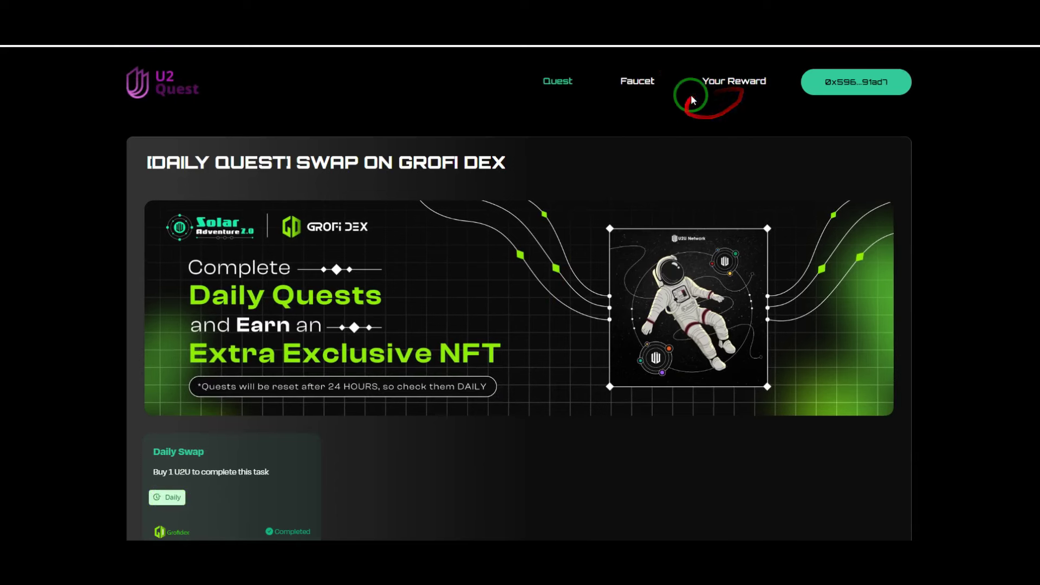
Step: Go to Your Reward and check the seven NFTs, AZ, Mercury, Earth, Venus, Mars, Neptune, Uranus, are Claimed
{"action": "left_click", "coordinate": [726, 81]}
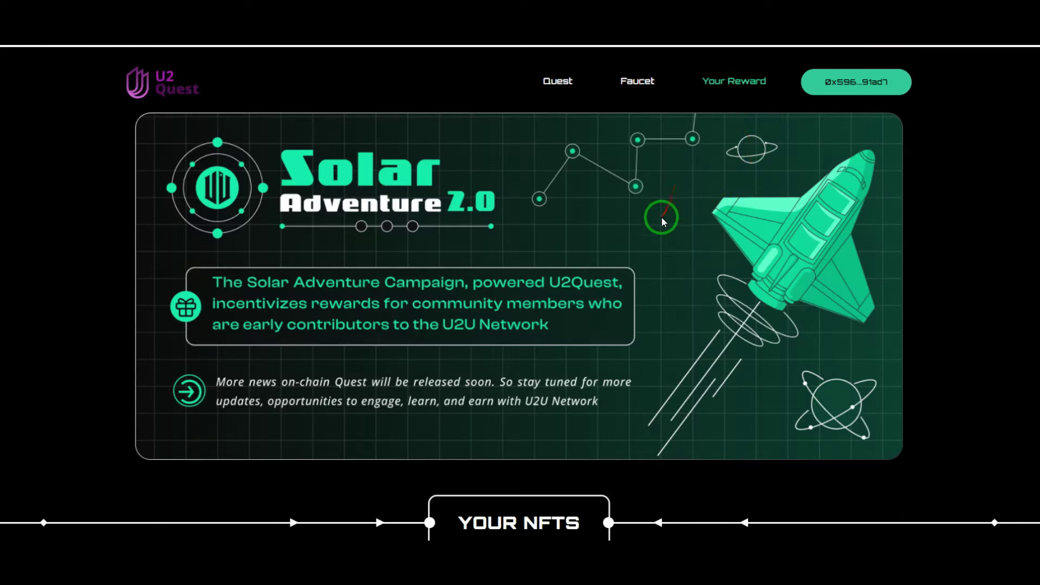
{"action": "scroll", "coordinate": [662, 217], "scroll_direction": "down", "scroll_amount": 5}
{"action": "scroll", "coordinate": [534, 341], "scroll_direction": "down", "scroll_amount": 5}
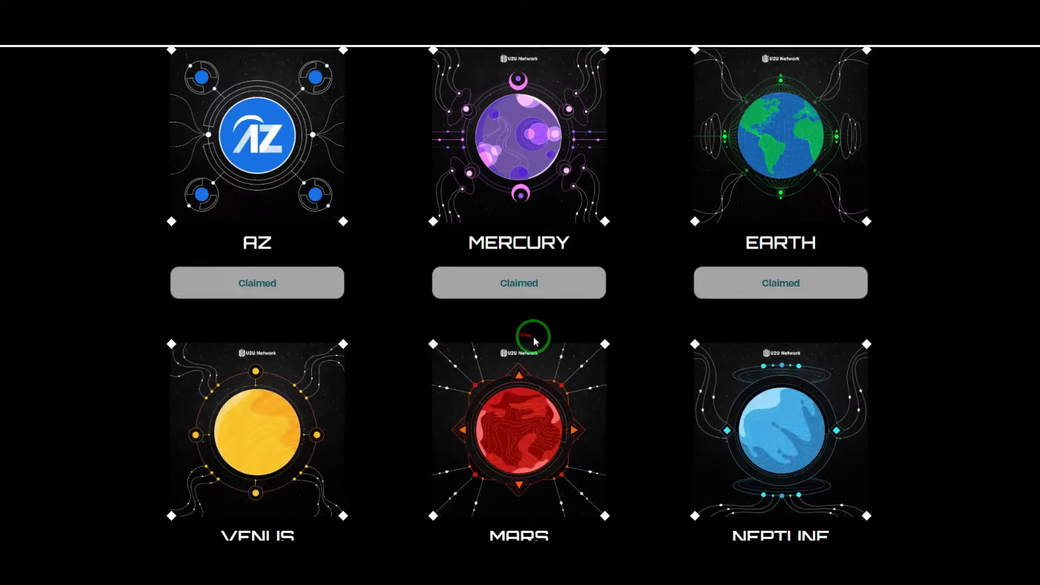
{"action": "scroll", "coordinate": [867, 342], "scroll_direction": "down", "scroll_amount": 5}
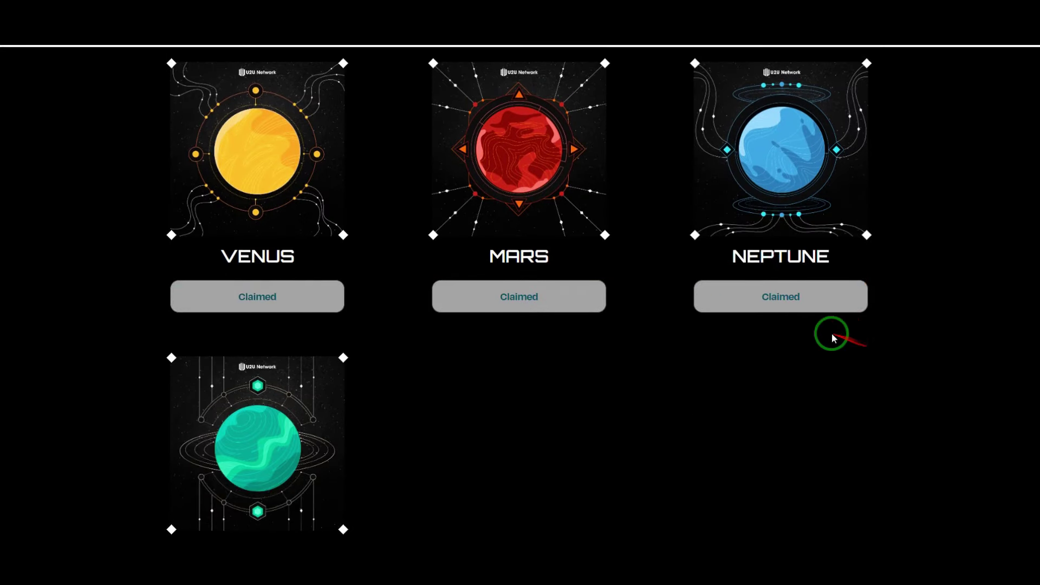
{"action": "scroll", "coordinate": [843, 356], "scroll_direction": "down", "scroll_amount": 5}
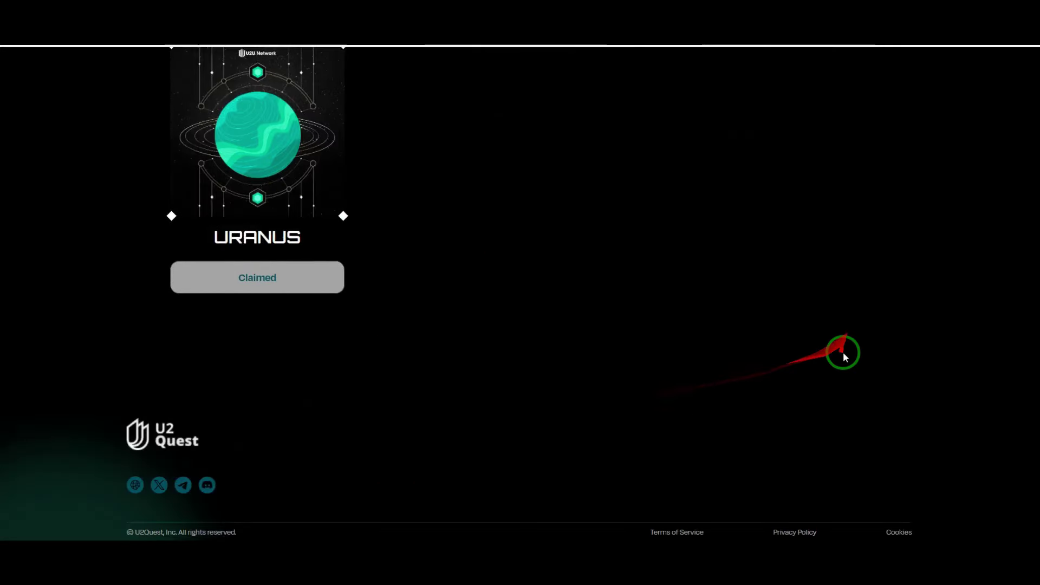
{"action": "scroll", "coordinate": [739, 355], "scroll_direction": "up", "scroll_amount": 14}
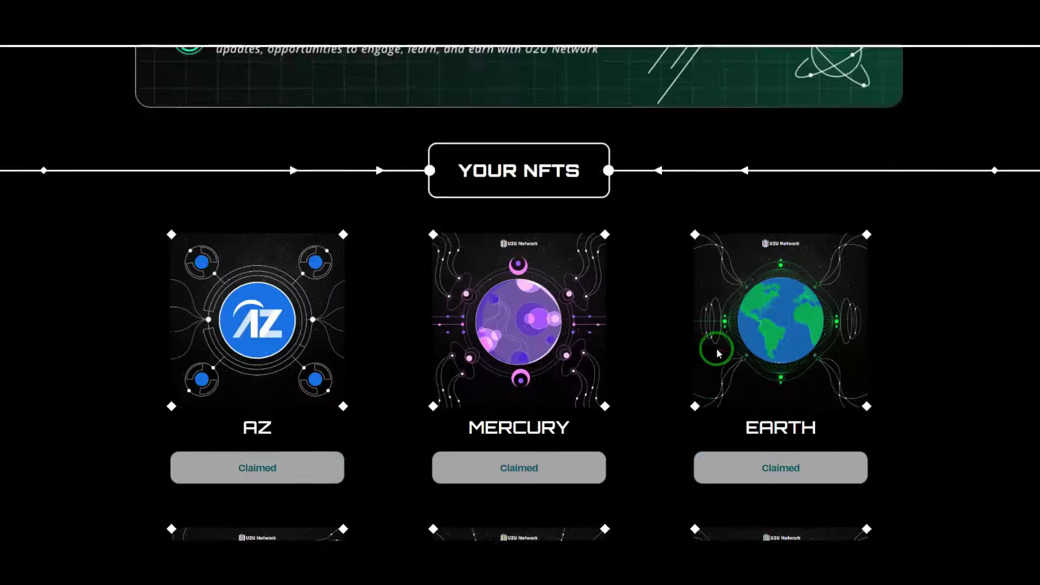
{"action": "scroll", "coordinate": [717, 353], "scroll_direction": "up", "scroll_amount": 6}
{"action": "scroll", "coordinate": [674, 325], "scroll_direction": "down", "scroll_amount": 7}
{"action": "scroll", "coordinate": [596, 354], "scroll_direction": "up", "scroll_amount": 2}
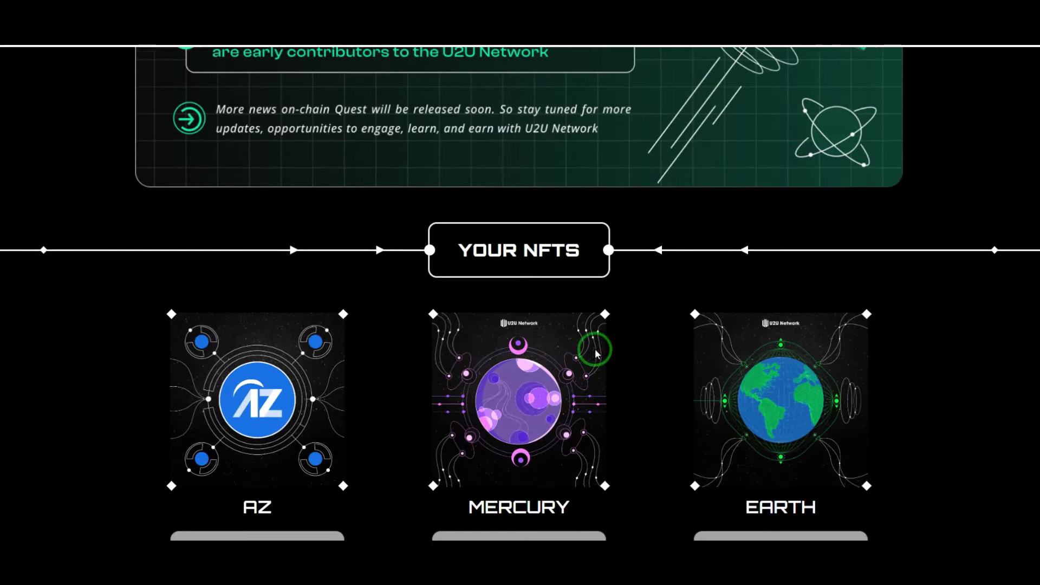
{"action": "scroll", "coordinate": [796, 364], "scroll_direction": "down", "scroll_amount": 10}
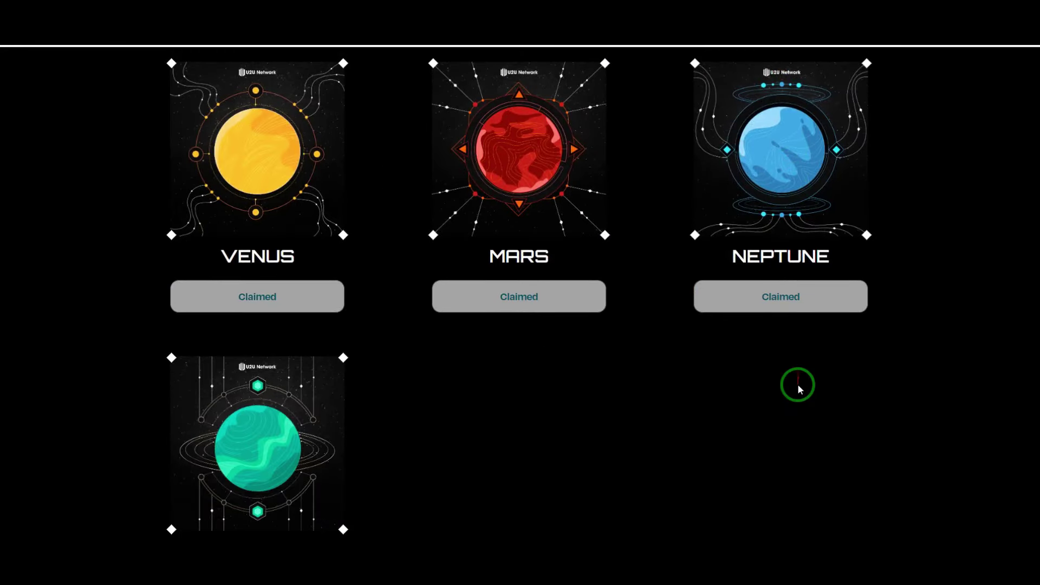
{"action": "scroll", "coordinate": [799, 374], "scroll_direction": "up", "scroll_amount": 12}
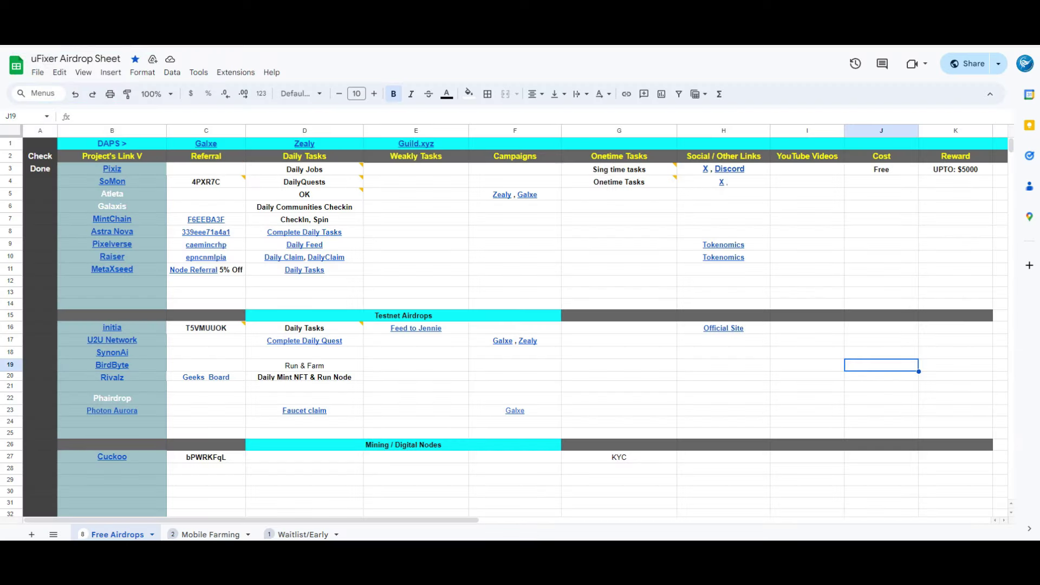
{"action": "left_click", "coordinate": [48, 198]}
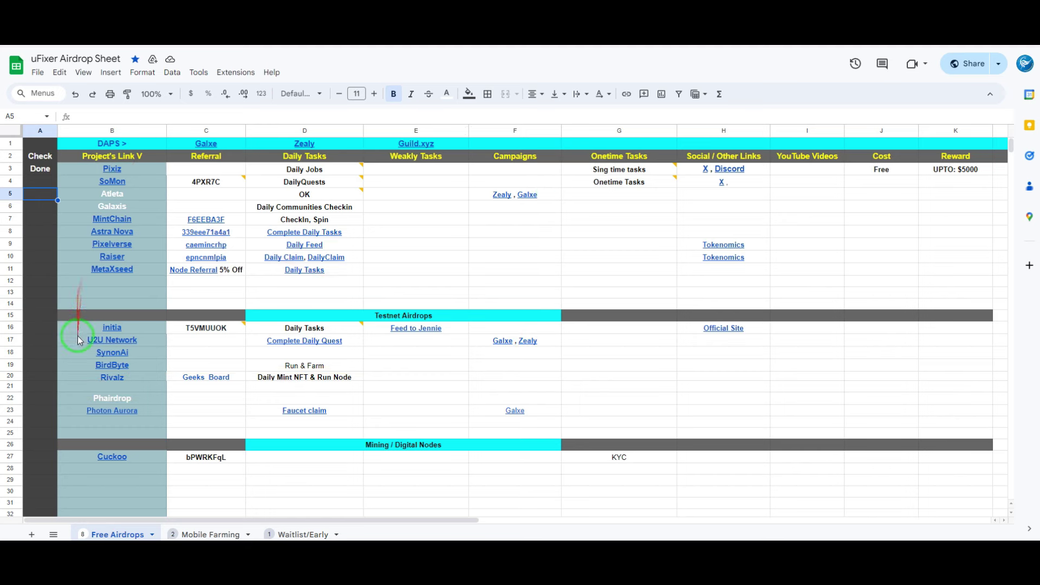
{"action": "mouse_move", "coordinate": [77, 347]}
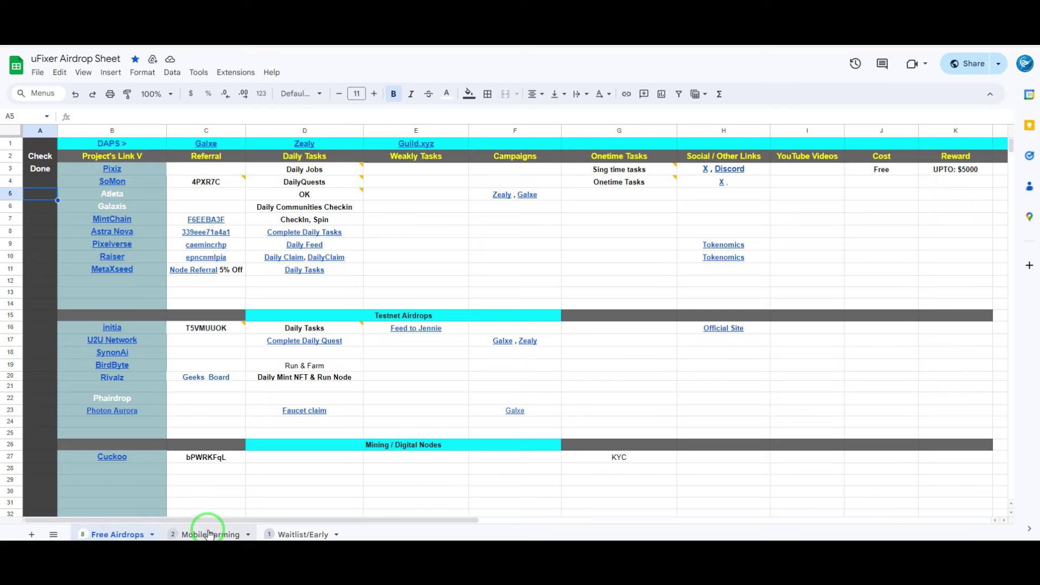
{"action": "left_click", "coordinate": [298, 535]}
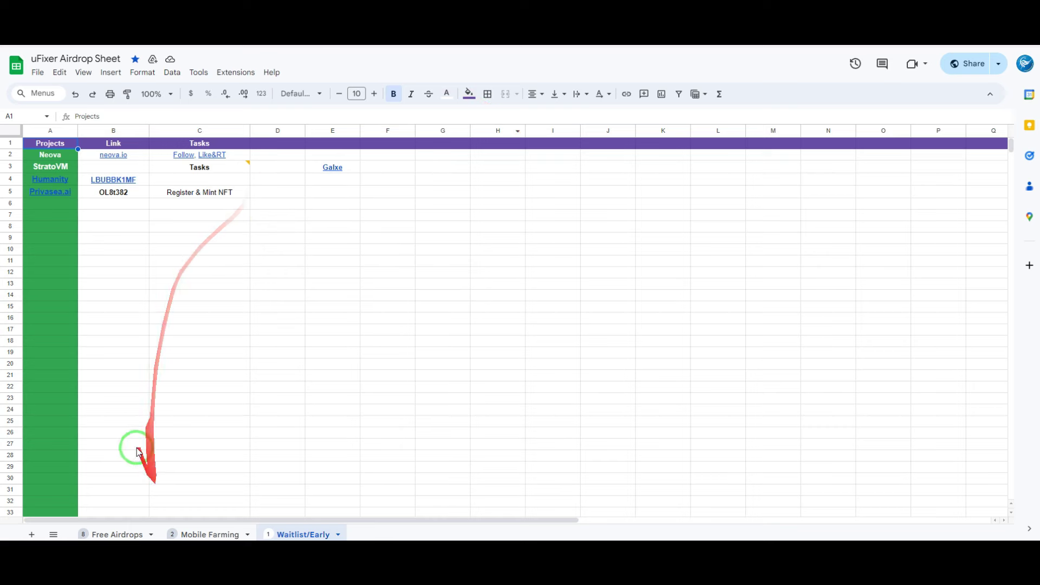
{"action": "left_click", "coordinate": [112, 535]}
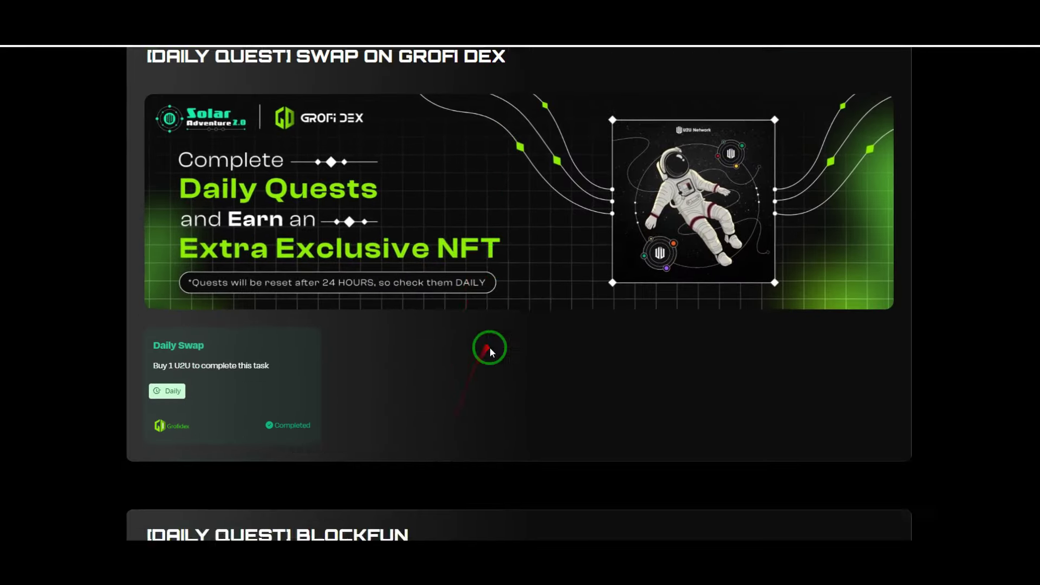
{"action": "scroll", "coordinate": [489, 352], "scroll_direction": "down", "scroll_amount": 4}
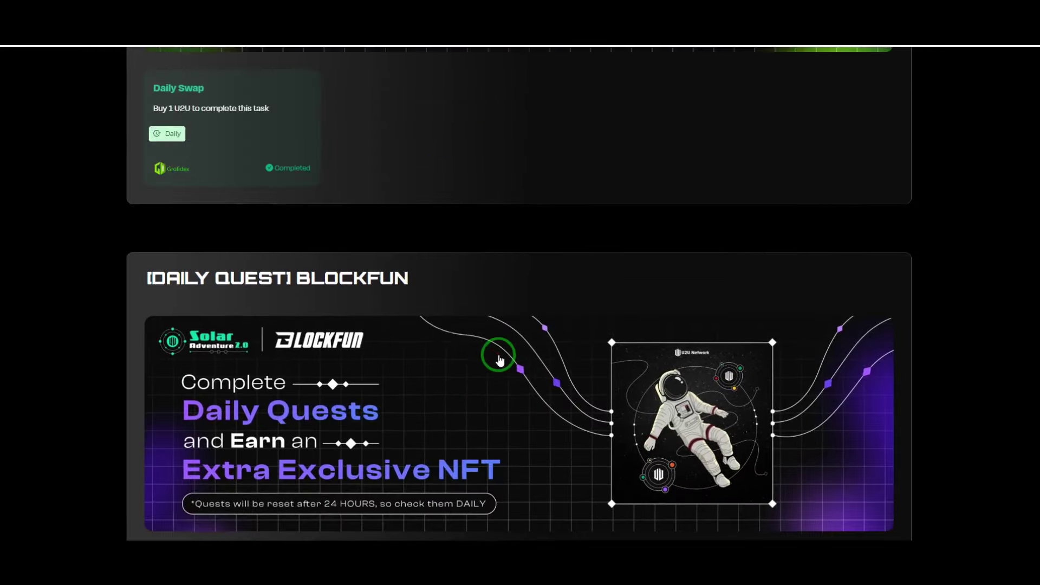
{"action": "scroll", "coordinate": [559, 320], "scroll_direction": "up", "scroll_amount": 4}
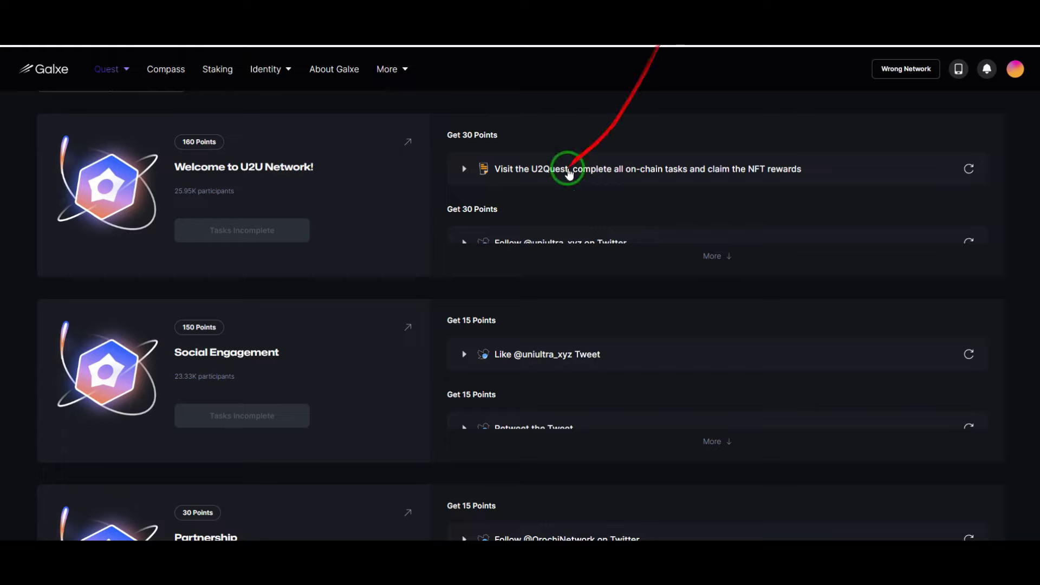
Step: Scroll through Galxe's U2U Network quests, then Zealy's U2U board showing Astronaut Sprint at 0/4
{"action": "scroll", "coordinate": [448, 217], "scroll_direction": "down", "scroll_amount": 7}
{"action": "scroll", "coordinate": [460, 237], "scroll_direction": "down", "scroll_amount": 4}
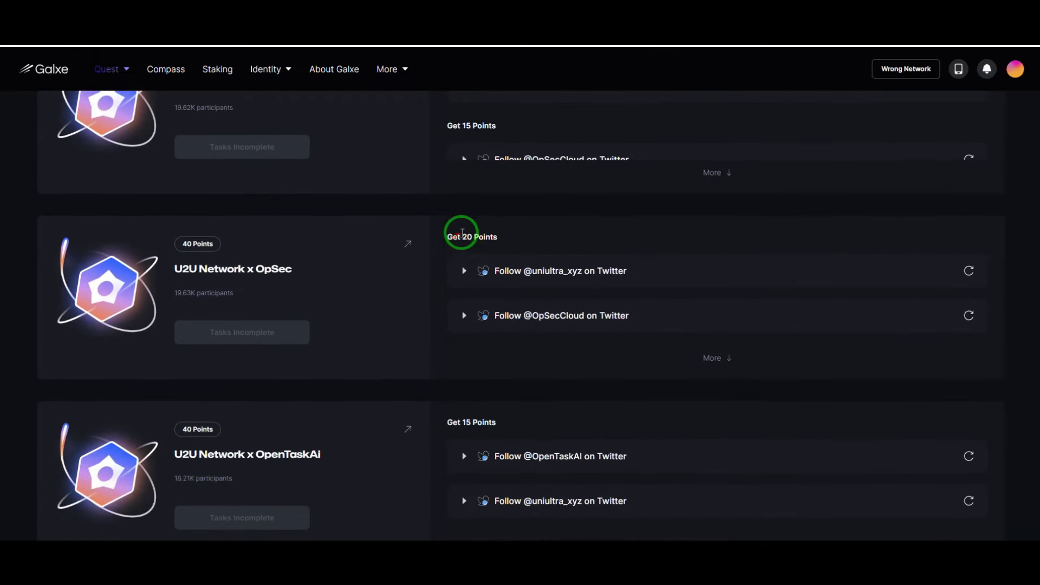
{"action": "scroll", "coordinate": [699, 271], "scroll_direction": "up", "scroll_amount": 7}
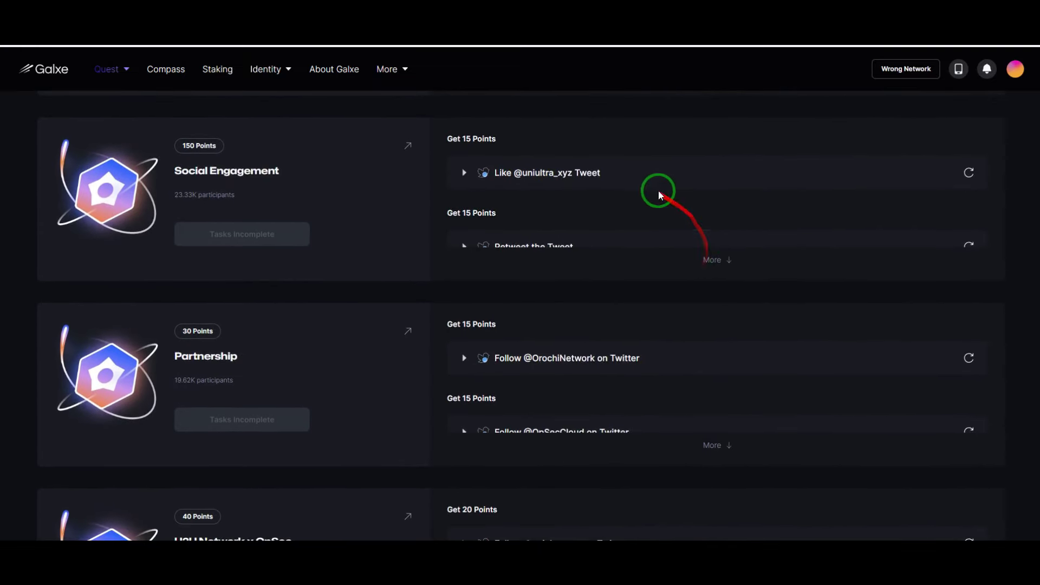
{"action": "scroll", "coordinate": [678, 230], "scroll_direction": "down", "scroll_amount": 10}
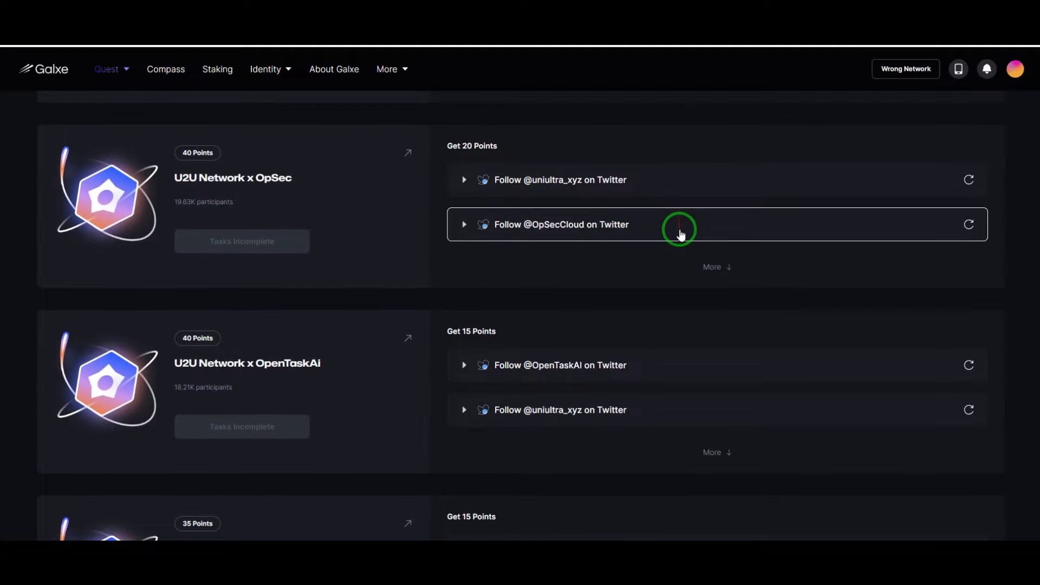
{"action": "scroll", "coordinate": [678, 229], "scroll_direction": "down", "scroll_amount": 5}
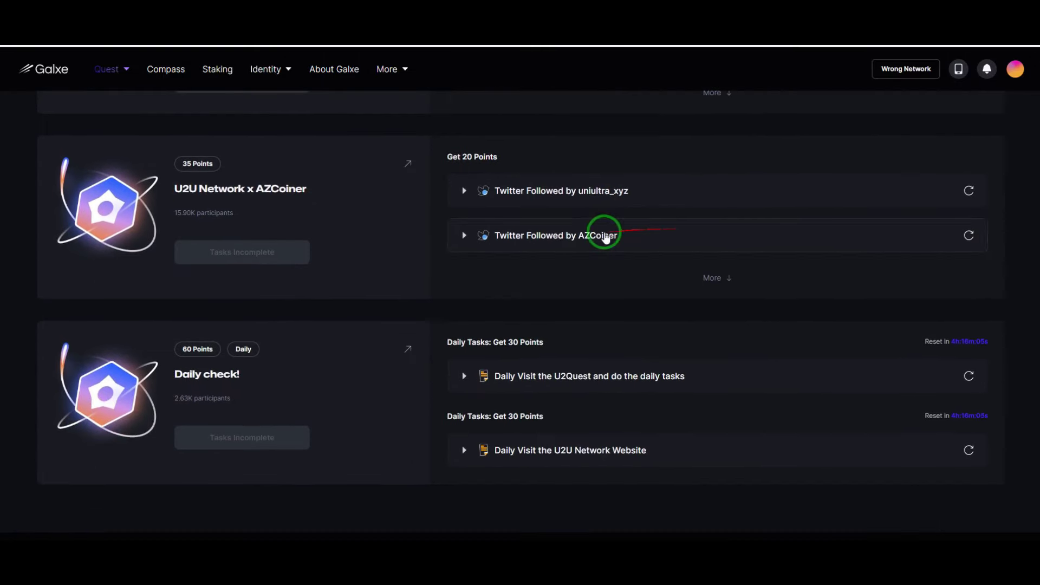
{"action": "scroll", "coordinate": [135, 288], "scroll_direction": "down", "scroll_amount": 3}
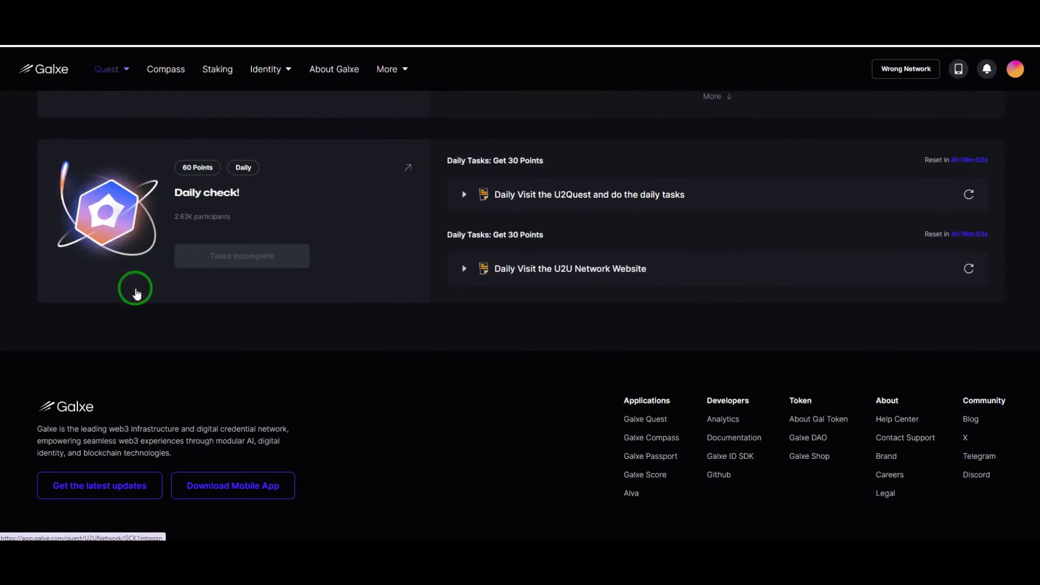
{"action": "scroll", "coordinate": [364, 271], "scroll_direction": "up", "scroll_amount": 5}
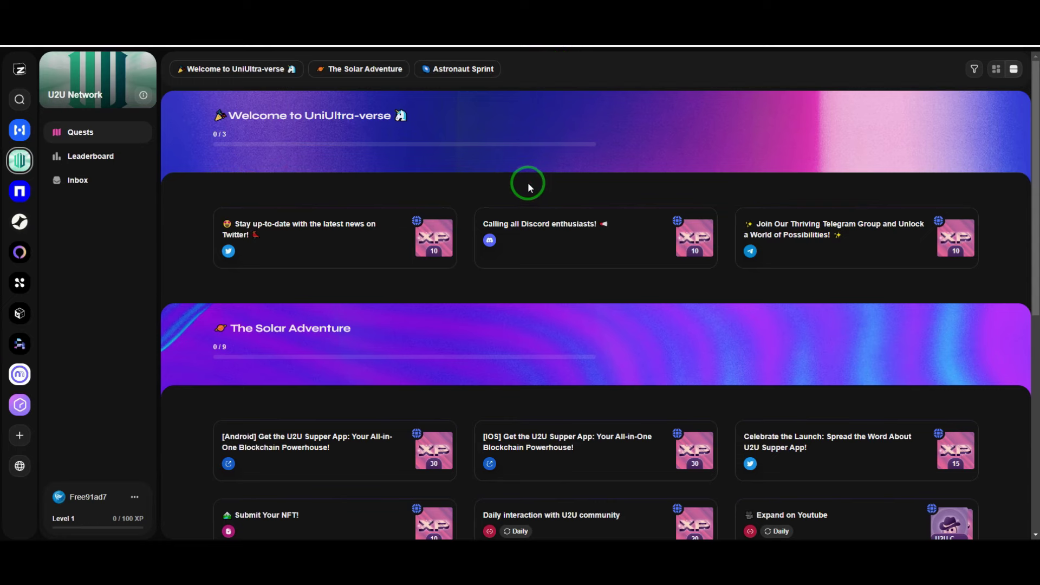
{"action": "scroll", "coordinate": [528, 183], "scroll_direction": "down", "scroll_amount": 7}
{"action": "scroll", "coordinate": [516, 210], "scroll_direction": "down", "scroll_amount": 1}
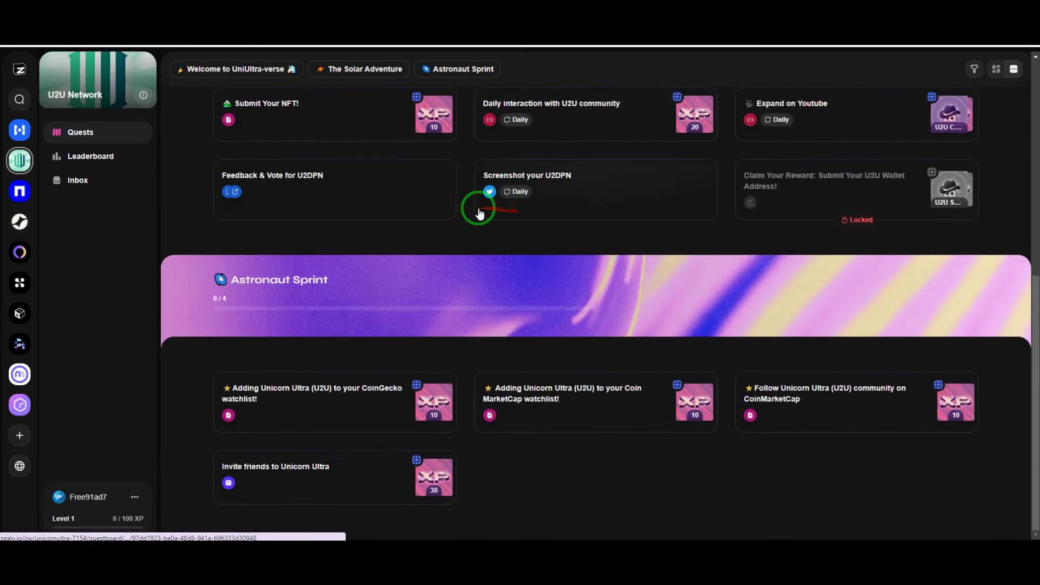